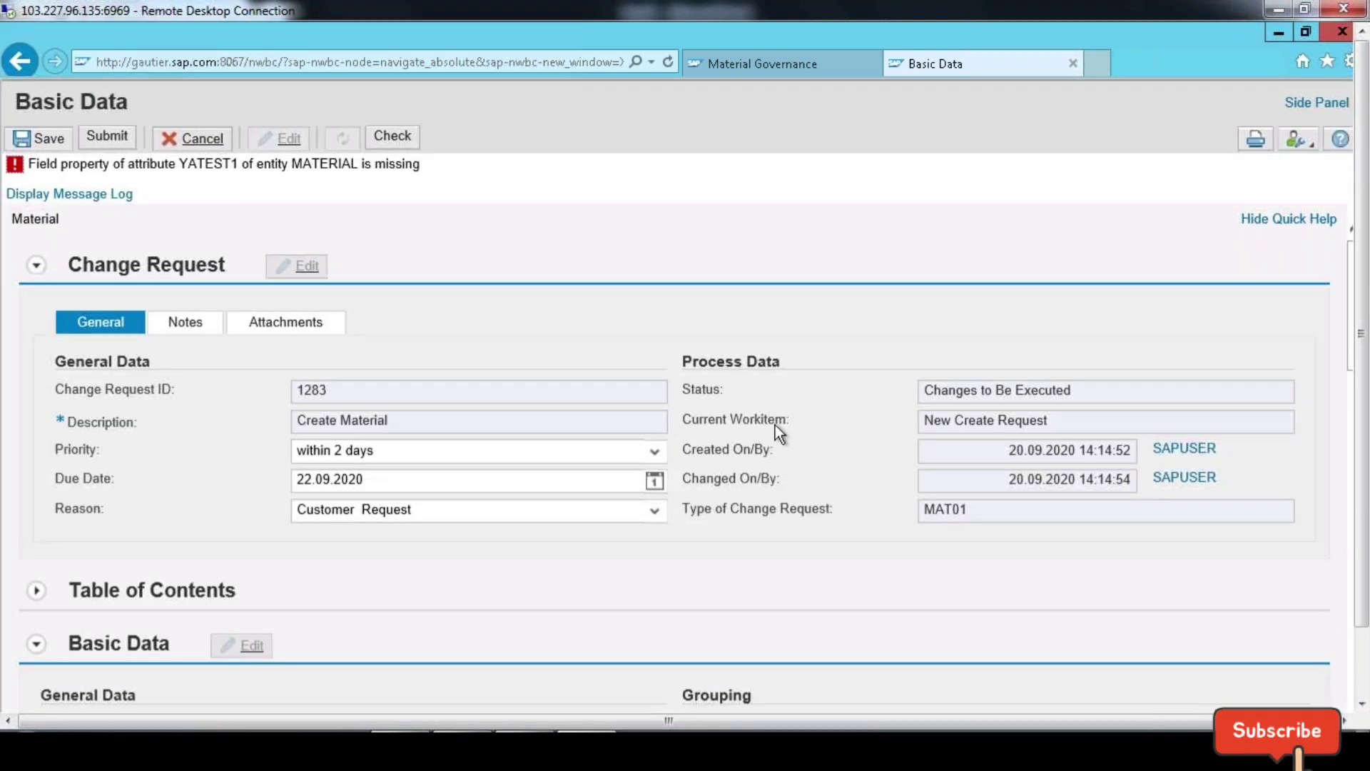
Step: Review the material change request form from Basic Data through Descriptions and Dimensions down to the Plant Data table
{"action": "scroll", "coordinate": [775, 426], "scroll_direction": "down", "scroll_amount": 15}
{"action": "scroll", "coordinate": [675, 457], "scroll_direction": "down", "scroll_amount": 2}
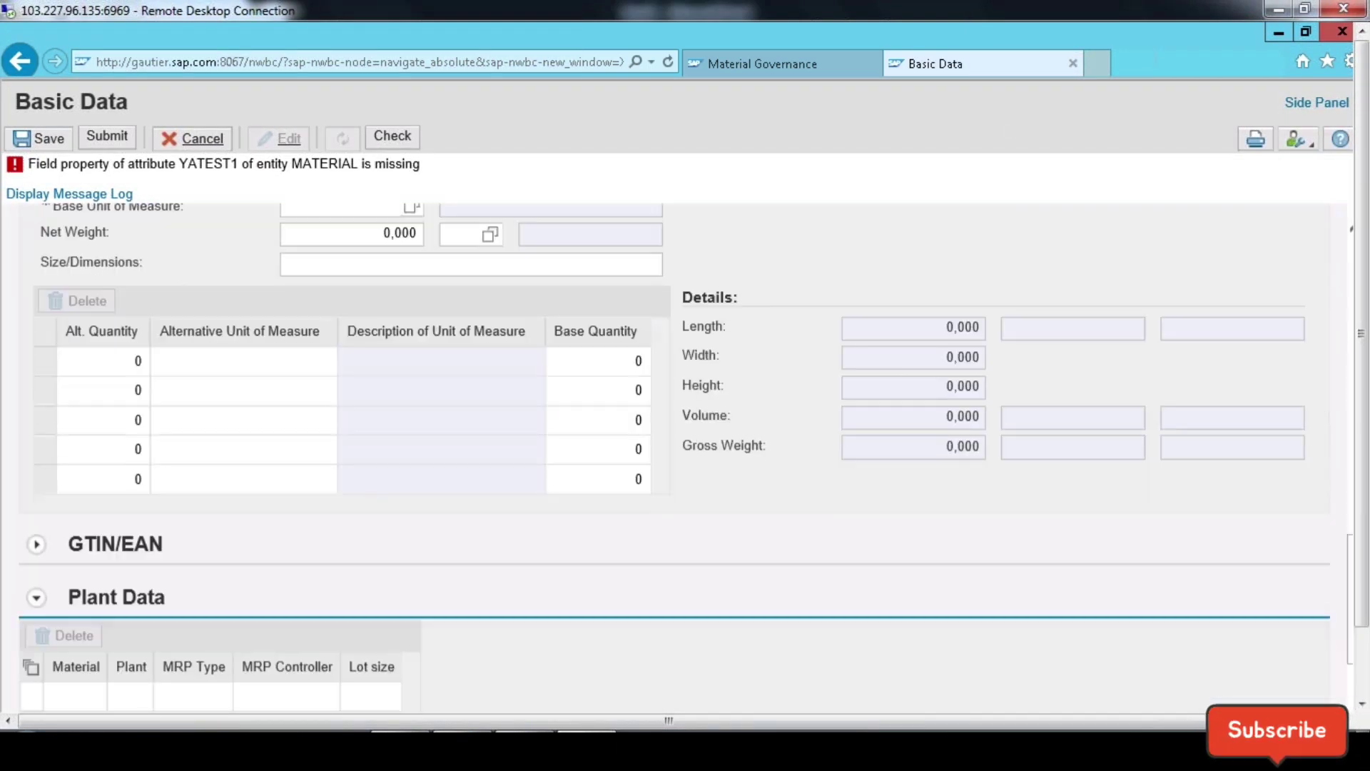
{"action": "scroll", "coordinate": [157, 414], "scroll_direction": "down", "scroll_amount": 5}
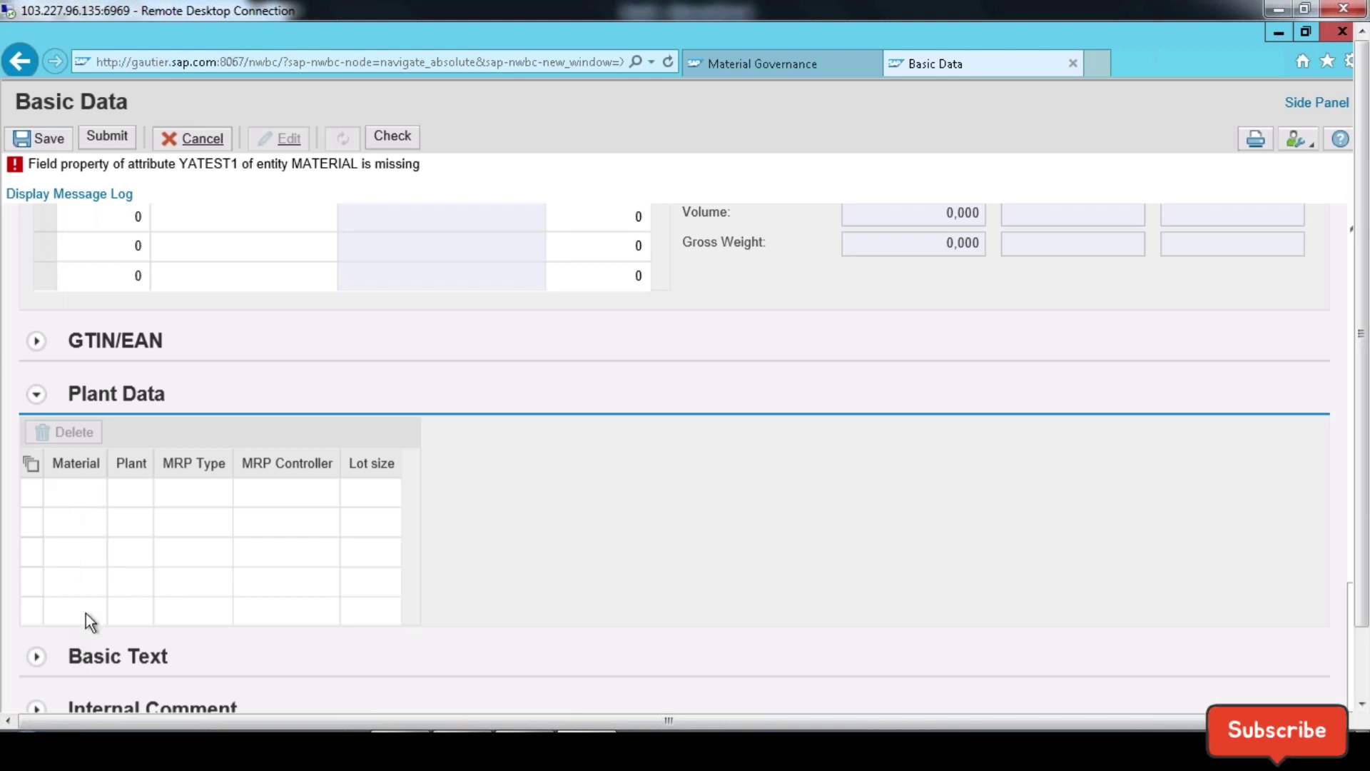
{"action": "scroll", "coordinate": [848, 575], "scroll_direction": "up", "scroll_amount": 5}
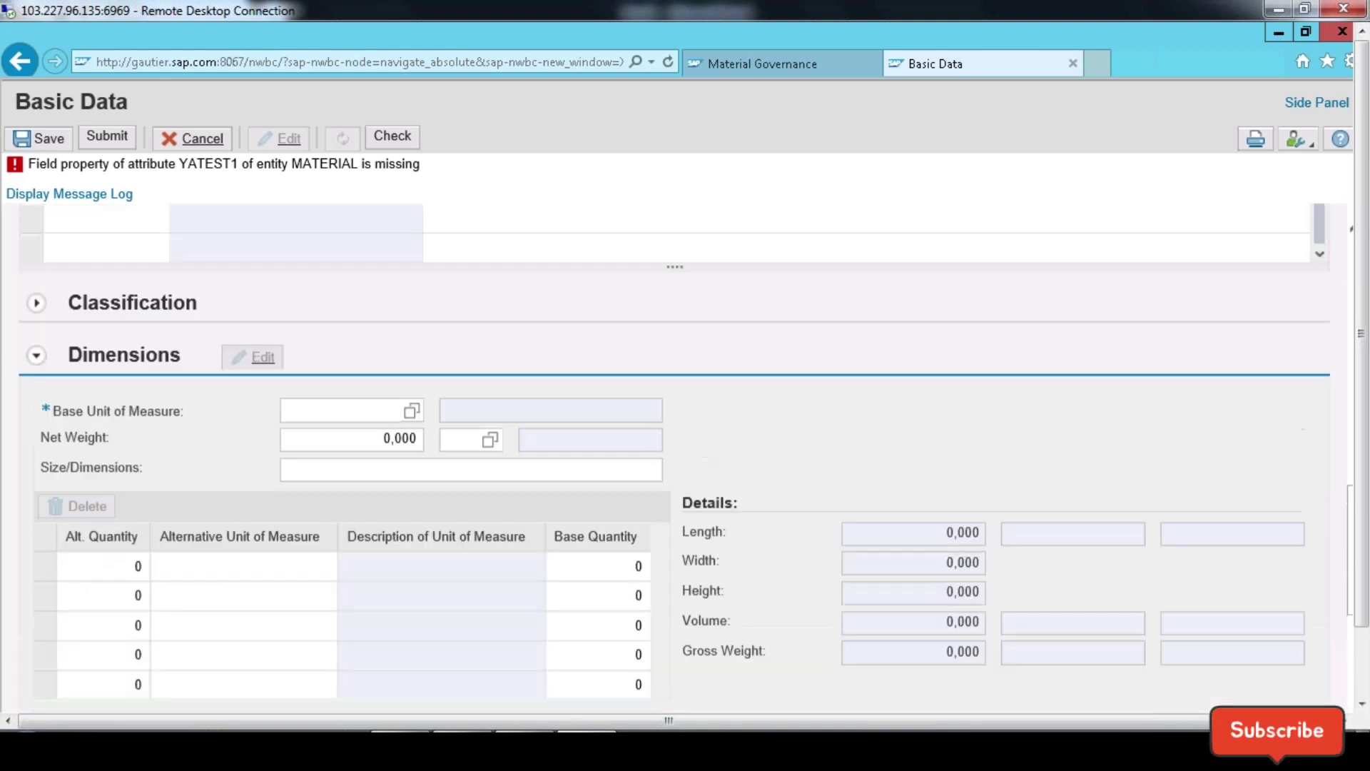
{"action": "scroll", "coordinate": [688, 575], "scroll_direction": "up", "scroll_amount": 10}
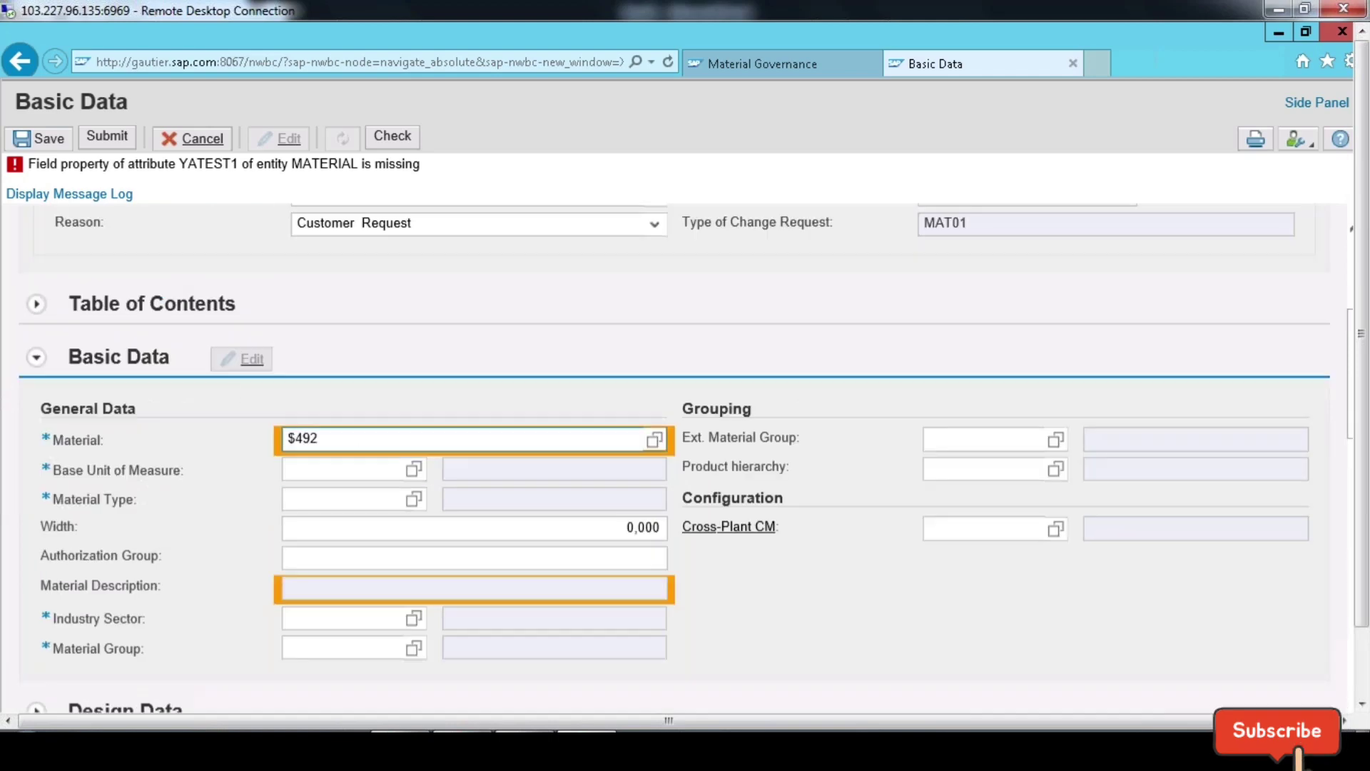
{"action": "scroll", "coordinate": [435, 509], "scroll_direction": "down", "scroll_amount": 3}
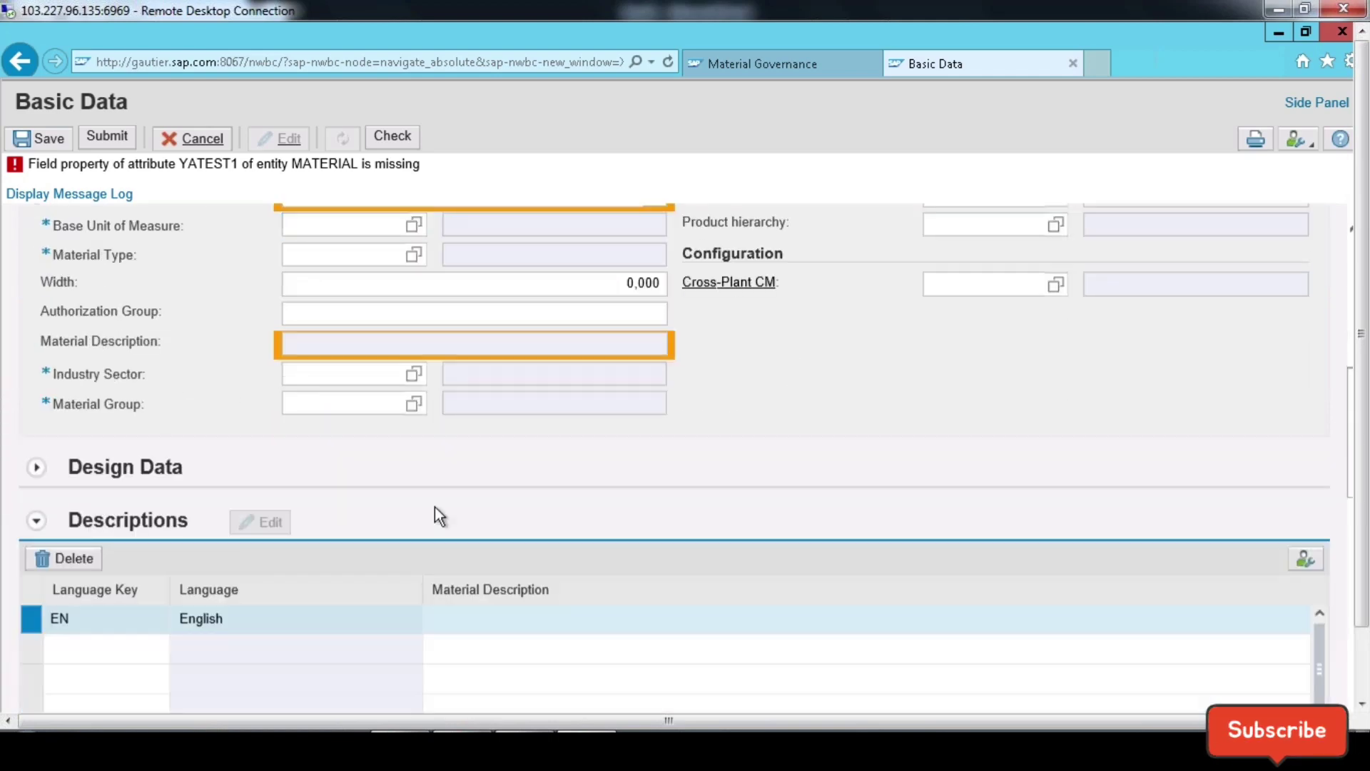
{"action": "scroll", "coordinate": [434, 508], "scroll_direction": "down", "scroll_amount": 5}
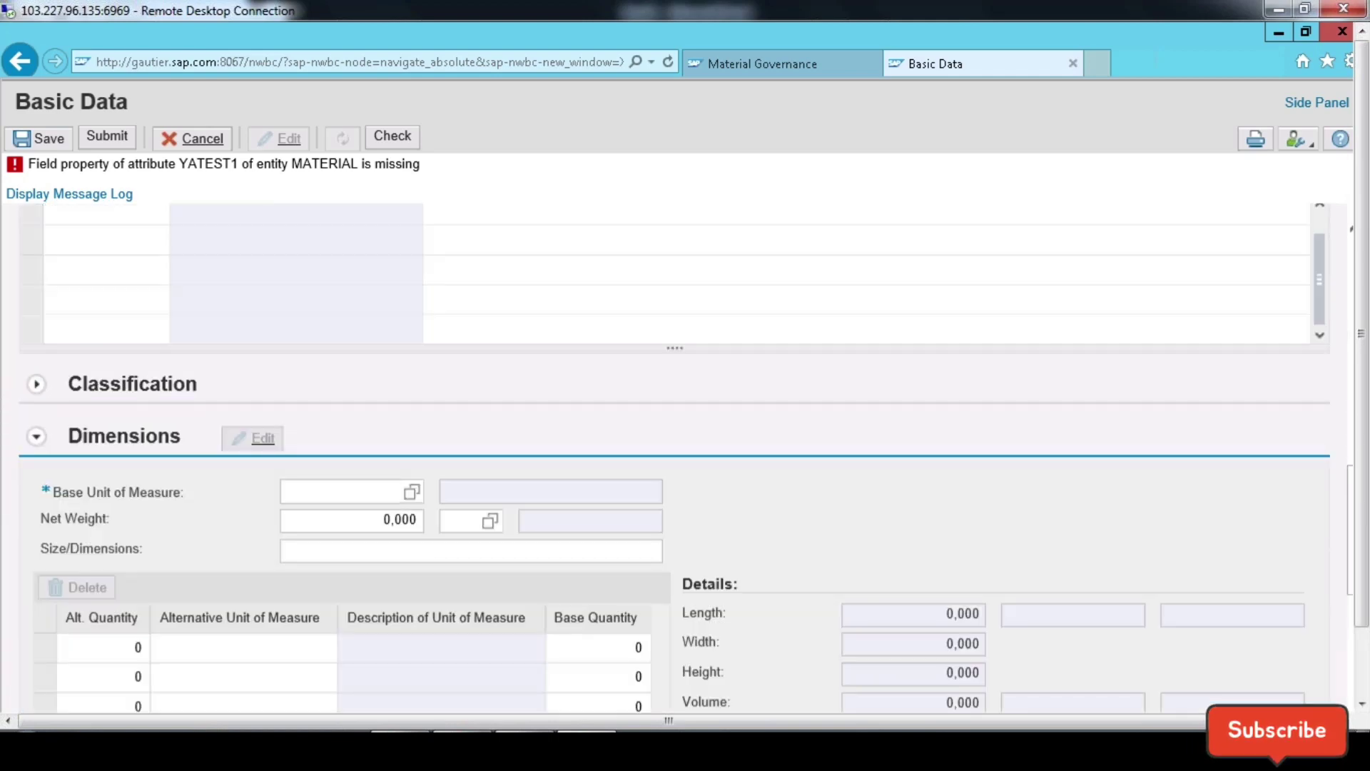
{"action": "scroll", "coordinate": [416, 526], "scroll_direction": "down", "scroll_amount": 6}
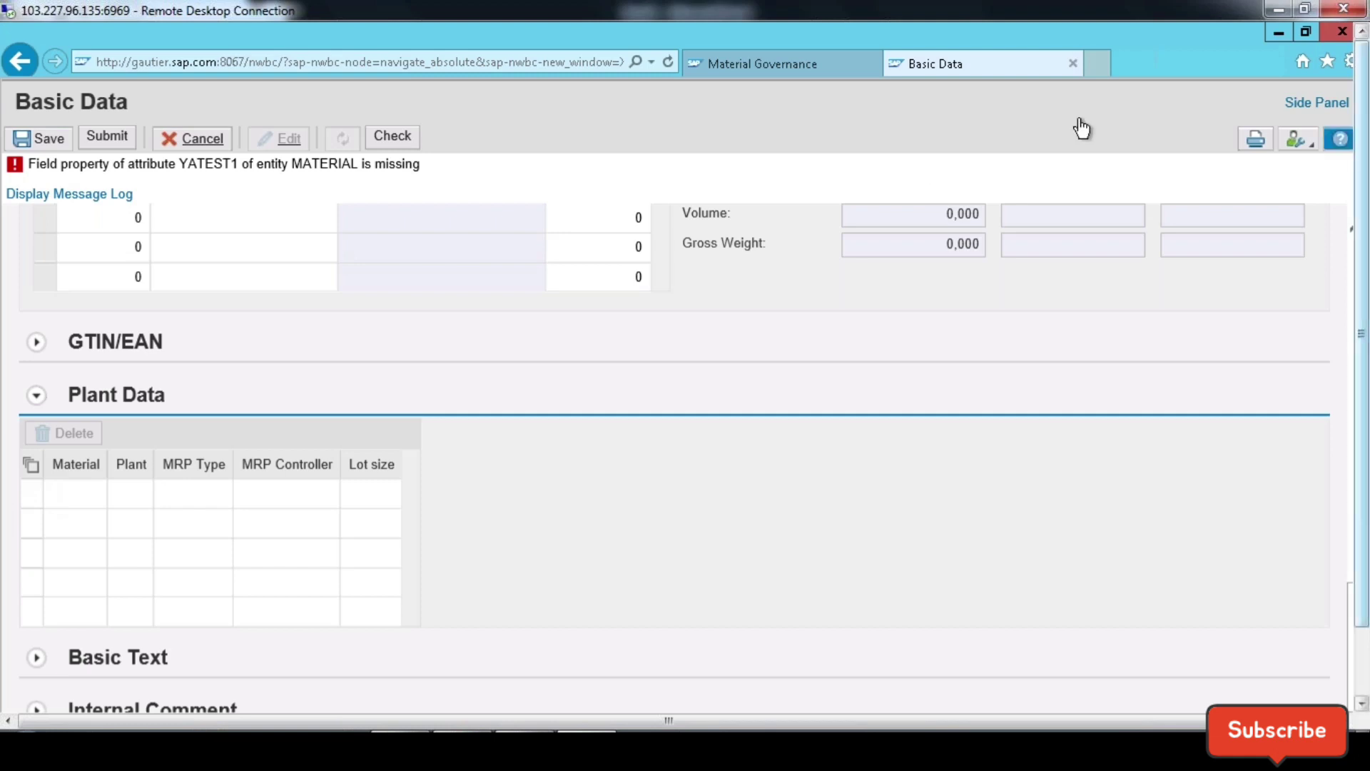
Step: Switch from the browser to the SAP Easy Access window and run transaction /nmdgimg
{"action": "left_click", "coordinate": [1277, 32]}
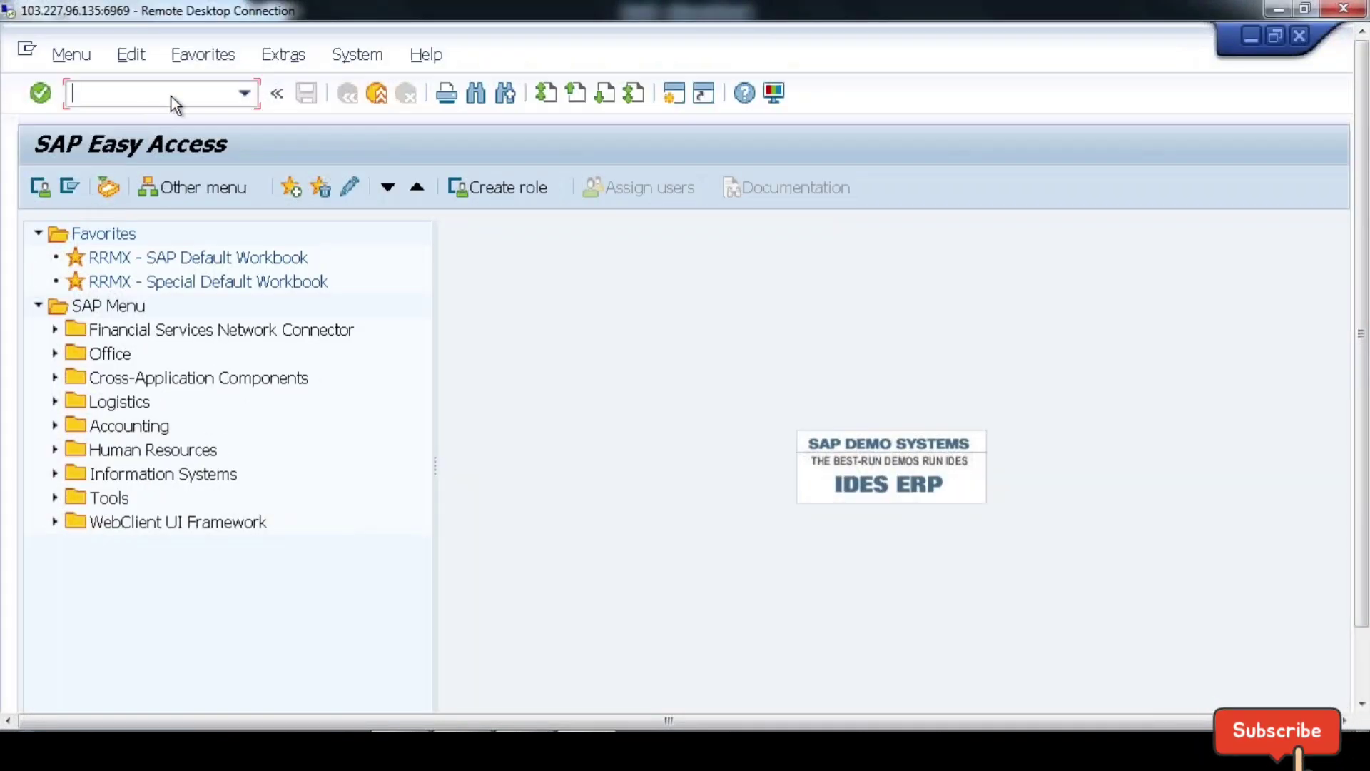
{"action": "type", "text": "/nmdg"}
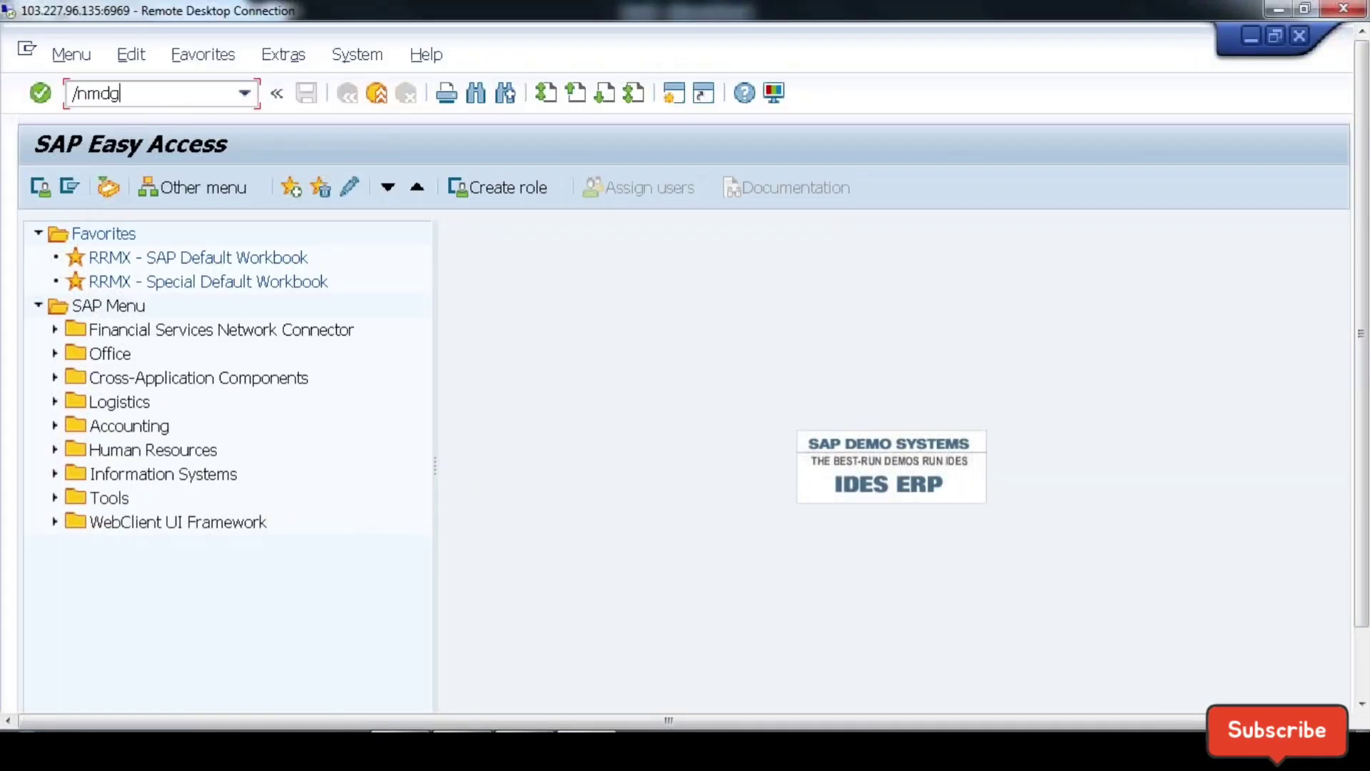
{"action": "type", "text": "img"}
{"action": "key", "text": "Return"}
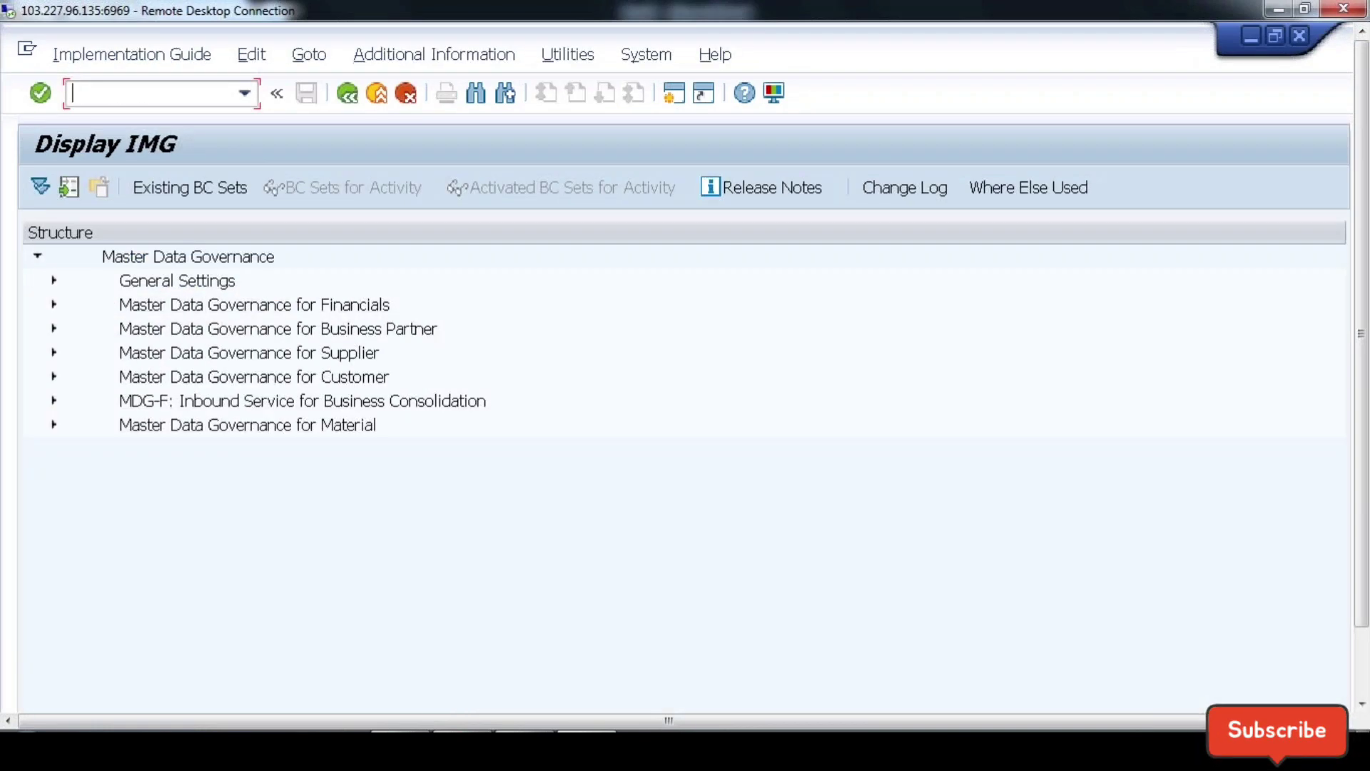
Step: Open the Edit Data Model activity from Data Modeling in the General Settings, accepting the cross-client notice
{"action": "left_click", "coordinate": [55, 280]}
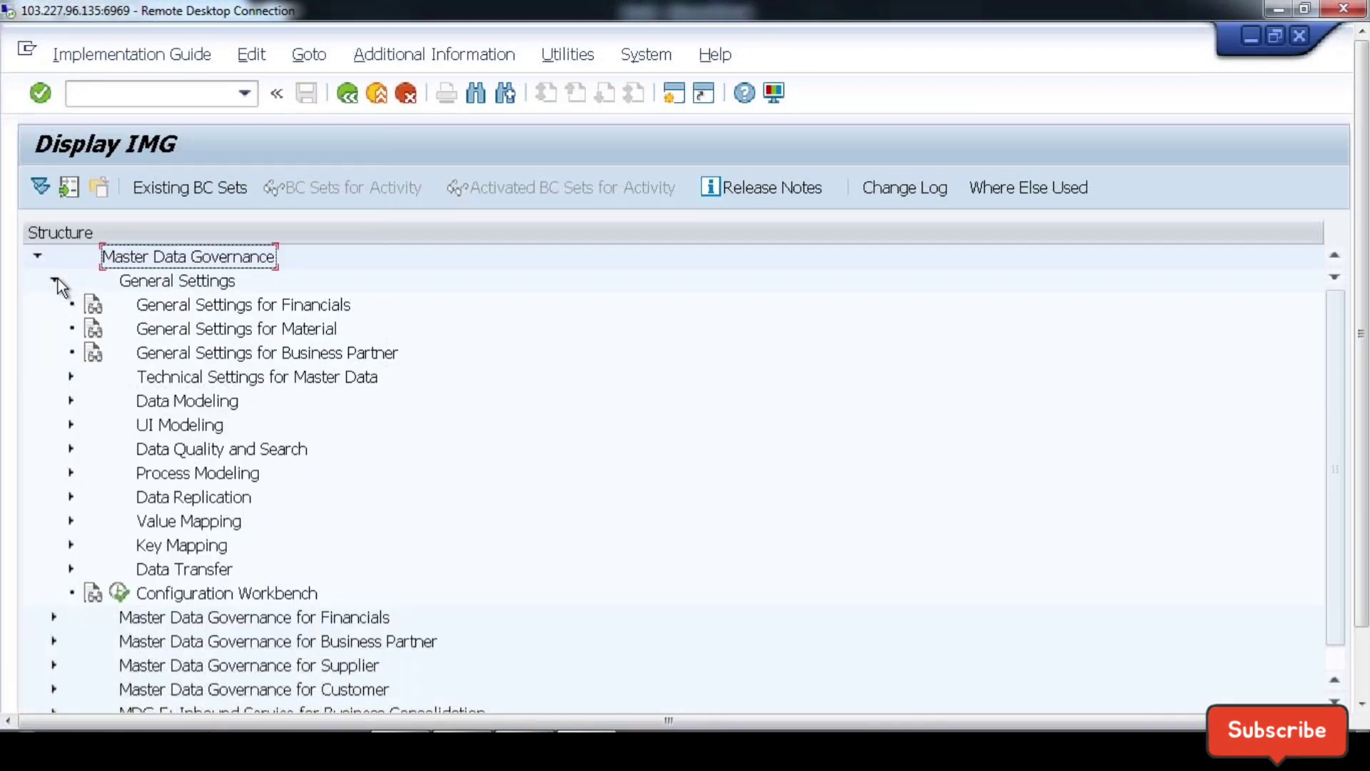
{"action": "left_click", "coordinate": [70, 401]}
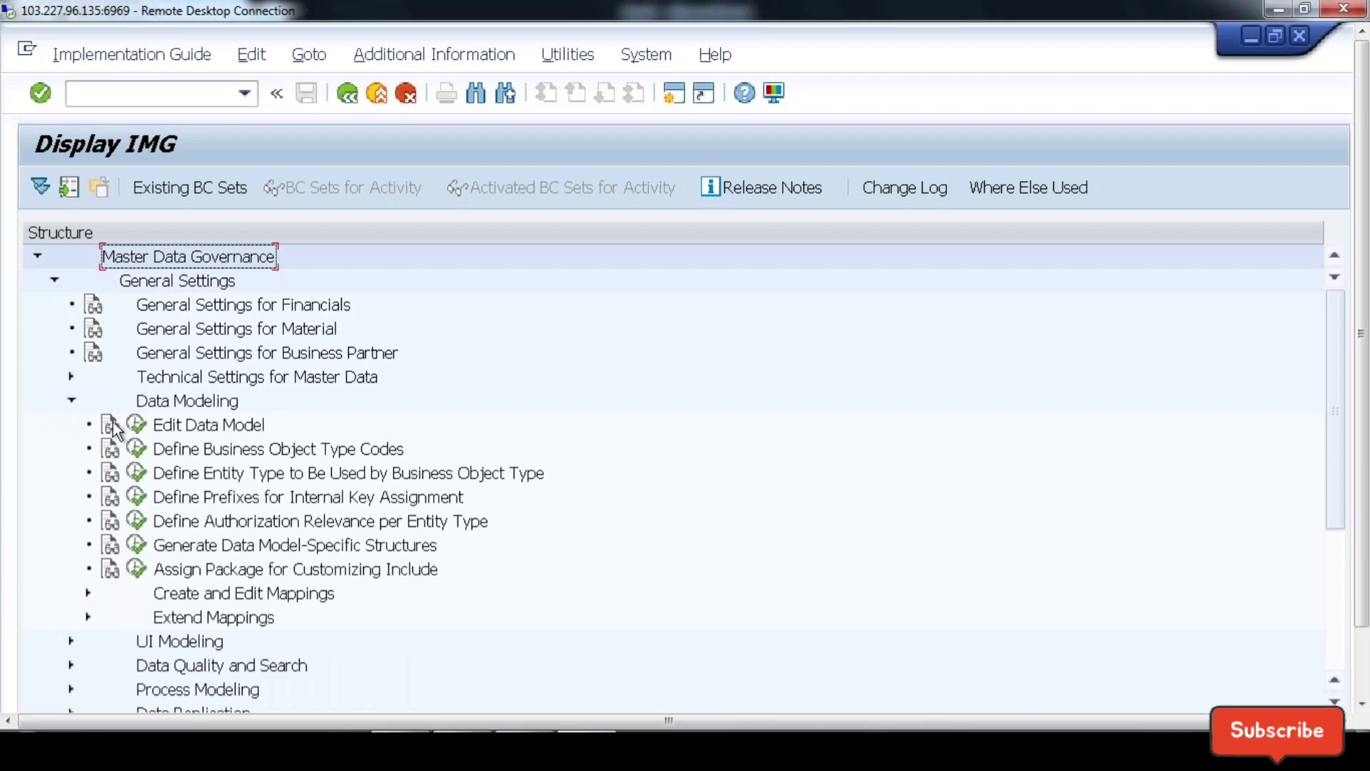
{"action": "left_click", "coordinate": [136, 424]}
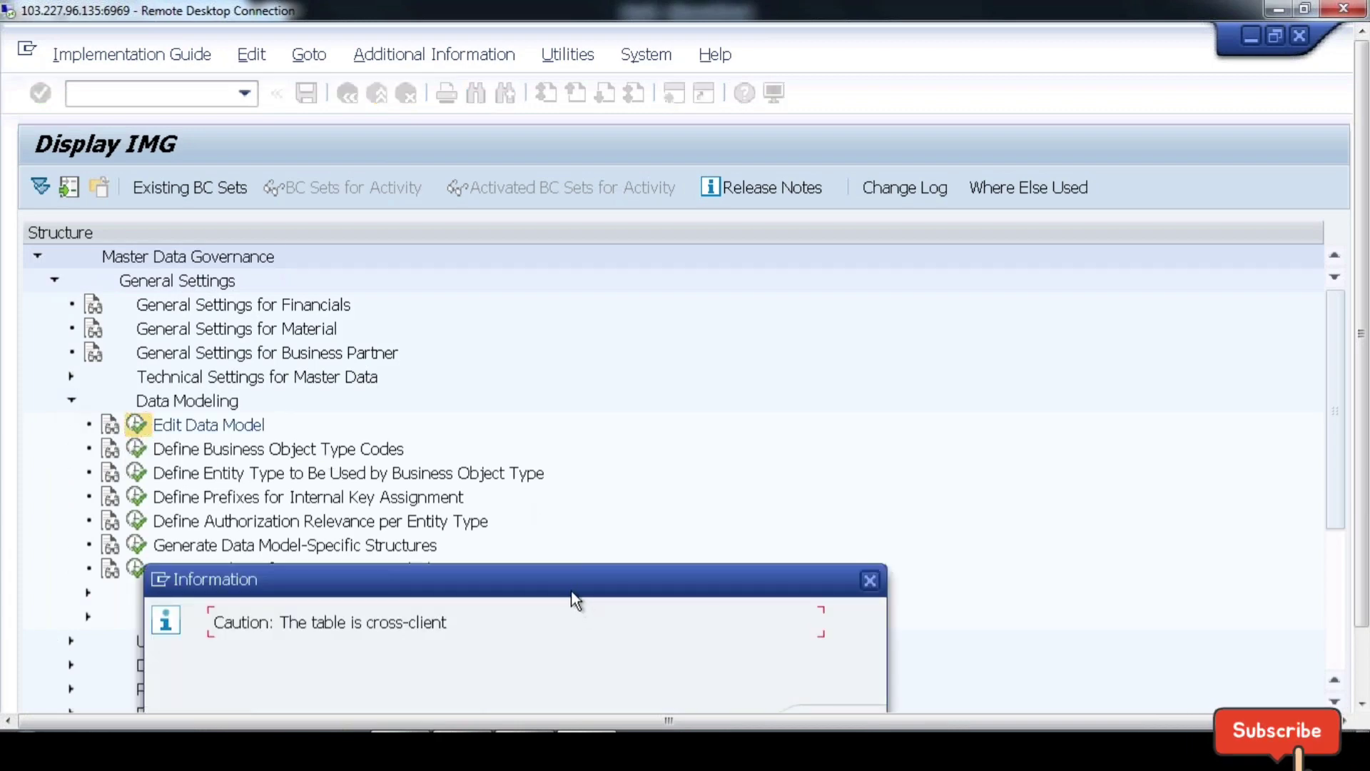
{"action": "key", "text": "Return"}
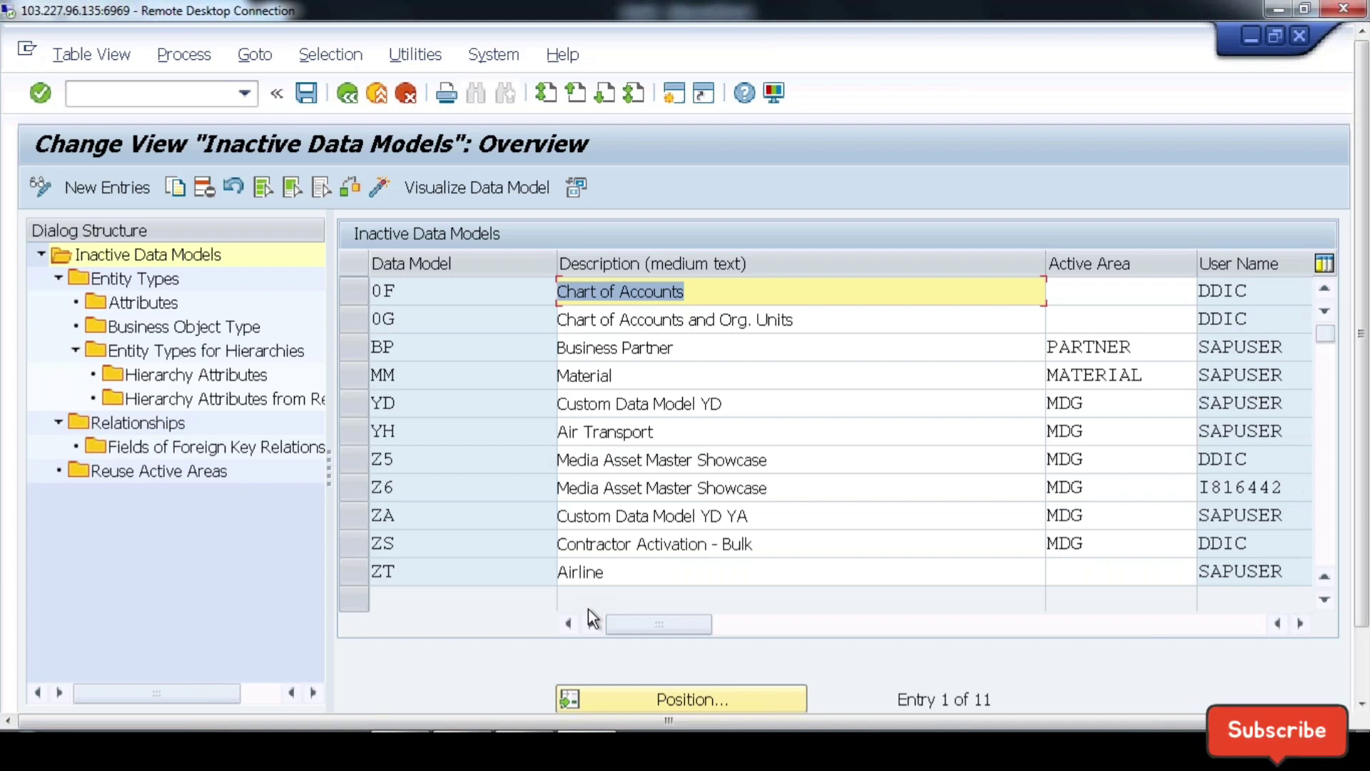
Step: Display the entity types of the Material data model MM
{"action": "left_click", "coordinate": [357, 374]}
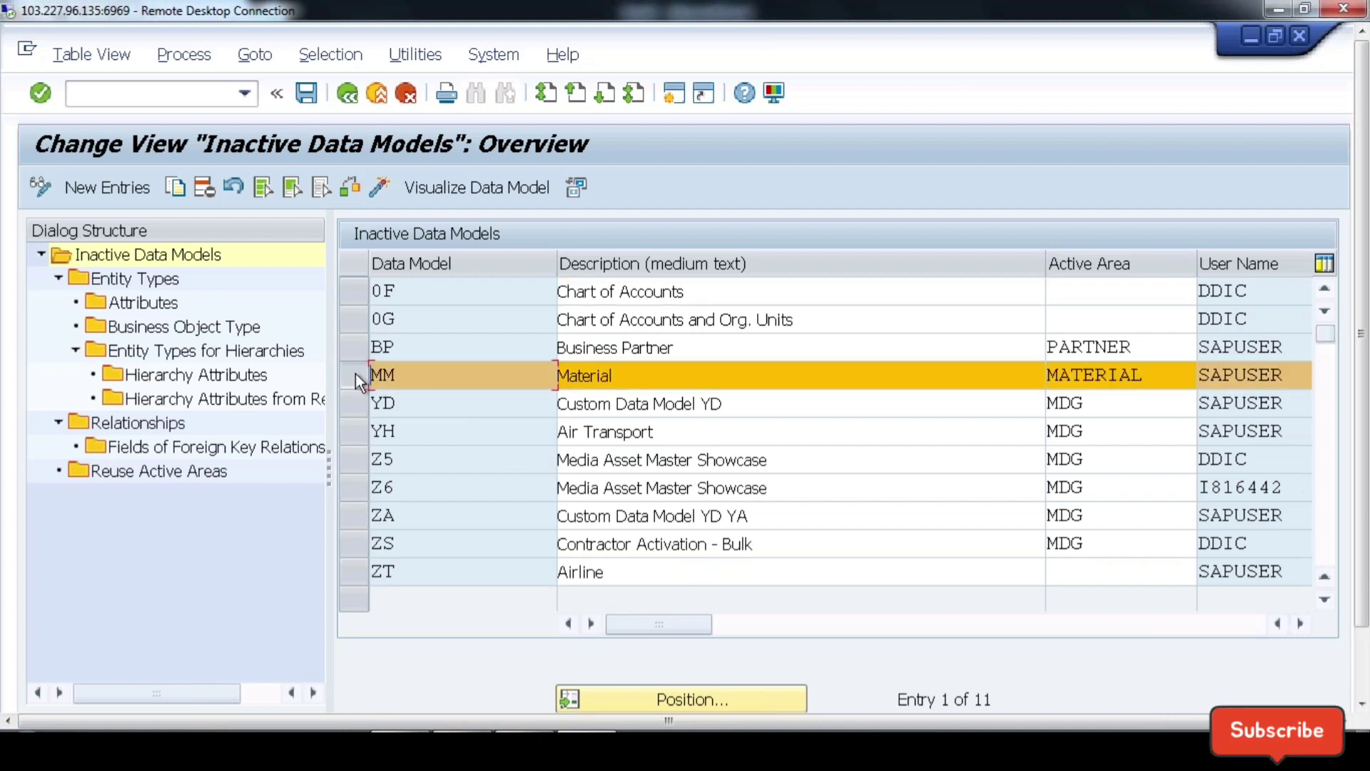
{"action": "left_click", "coordinate": [115, 280]}
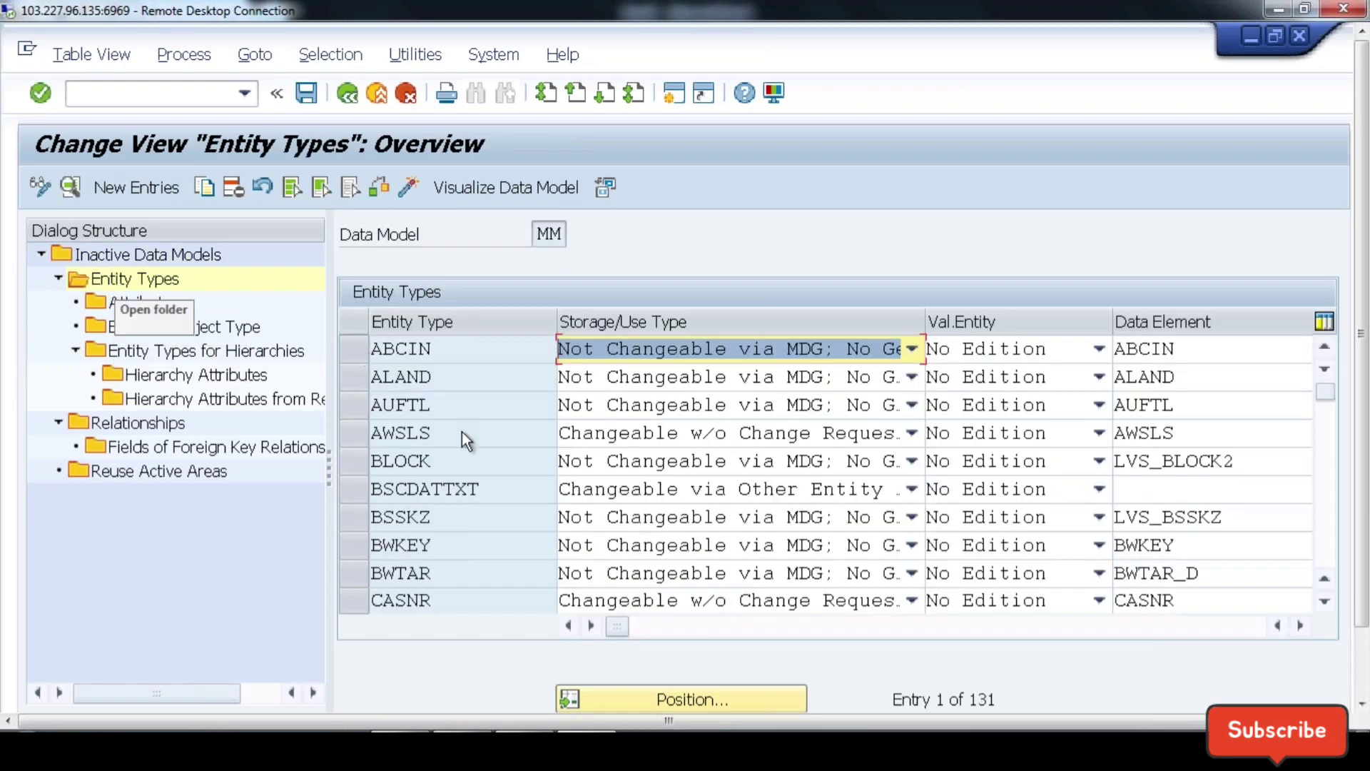
Step: Find the custom entity type YMARC1 near the end of the entity type list and open its details
{"action": "left_click", "coordinate": [496, 520]}
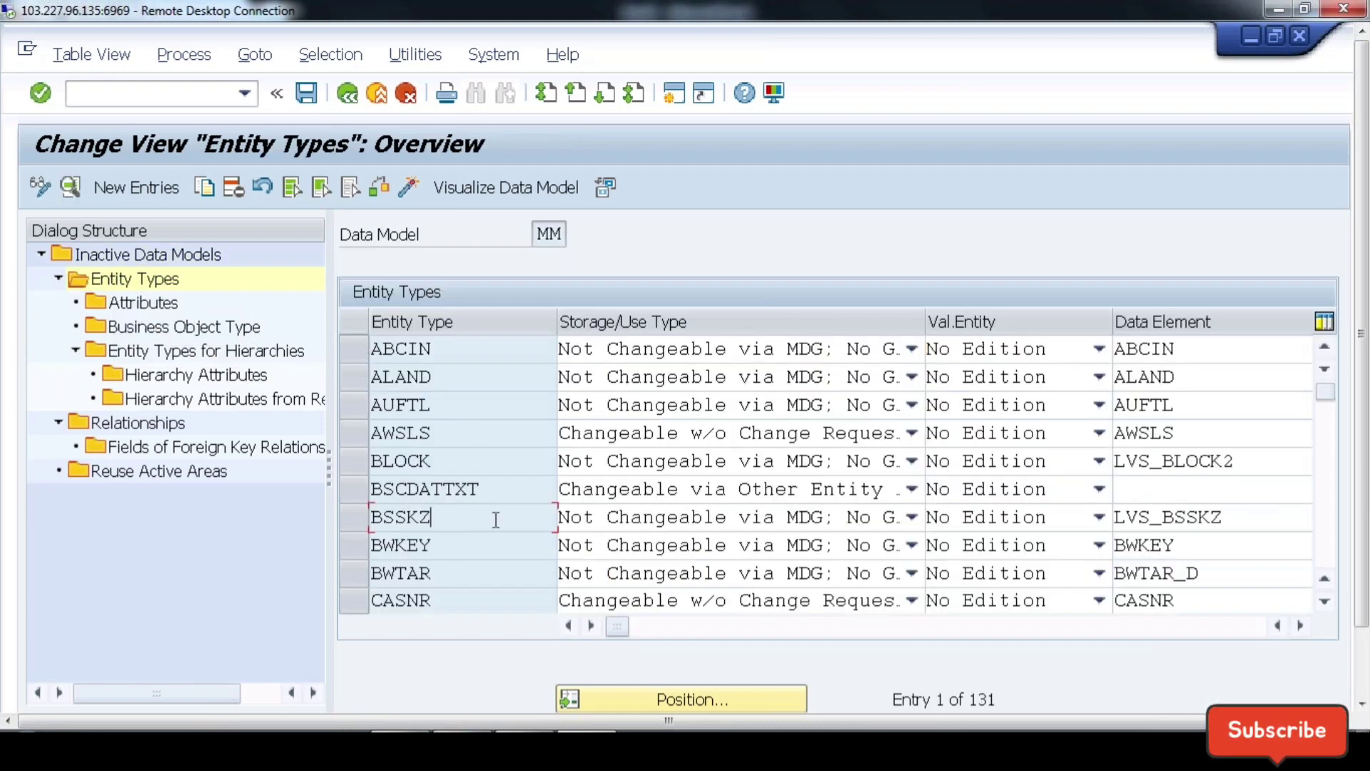
{"action": "scroll", "coordinate": [496, 520], "scroll_direction": "down", "scroll_amount": 20}
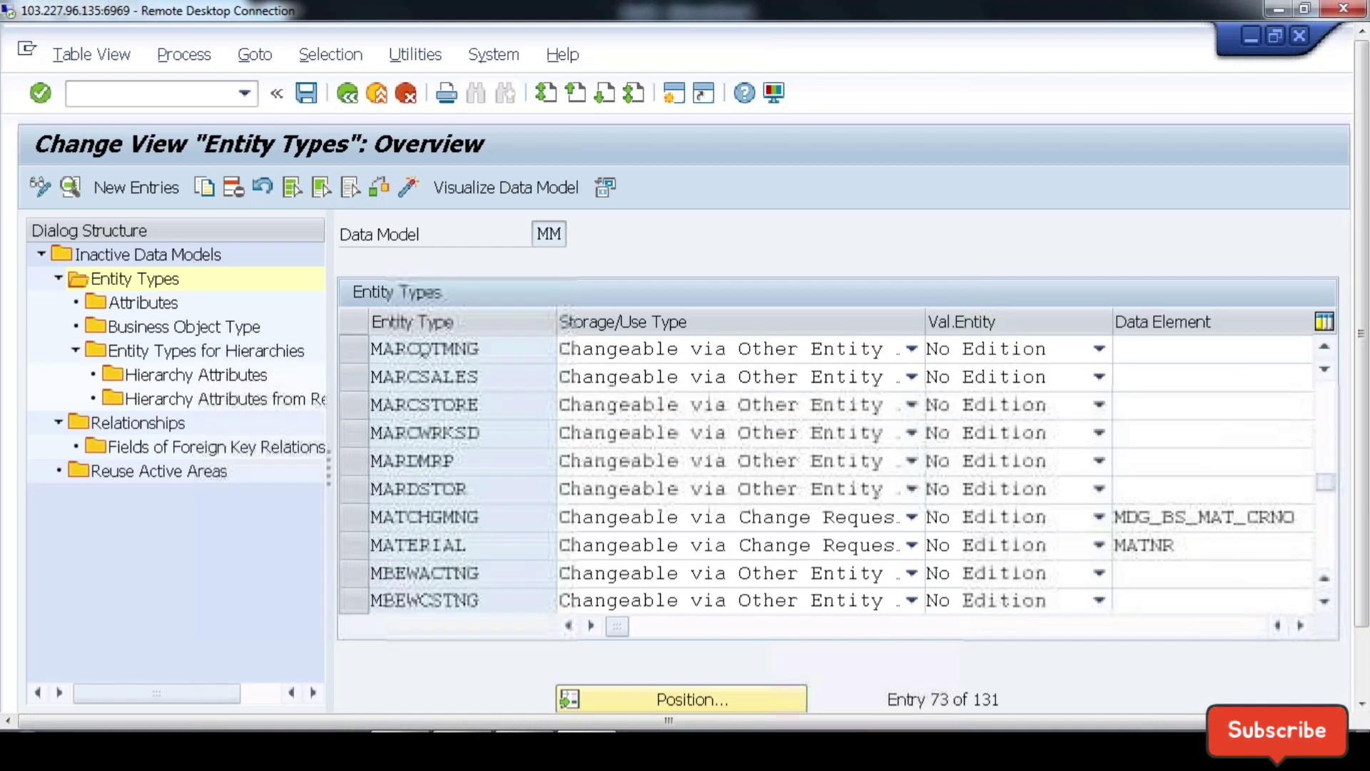
{"action": "scroll", "coordinate": [828, 474], "scroll_direction": "down", "scroll_amount": 18}
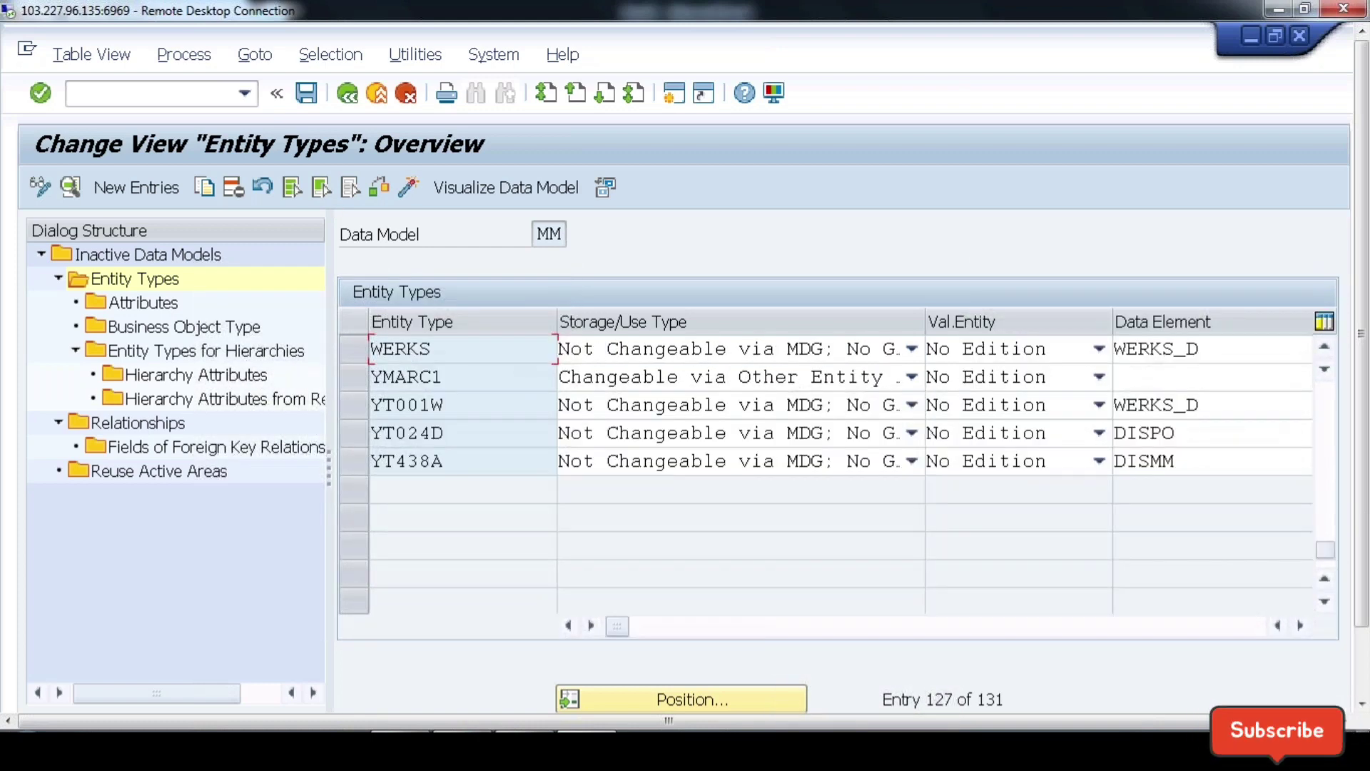
{"action": "left_click", "coordinate": [406, 377]}
{"action": "left_click_drag", "start_coordinate": [452, 377], "coordinate": [317, 378]}
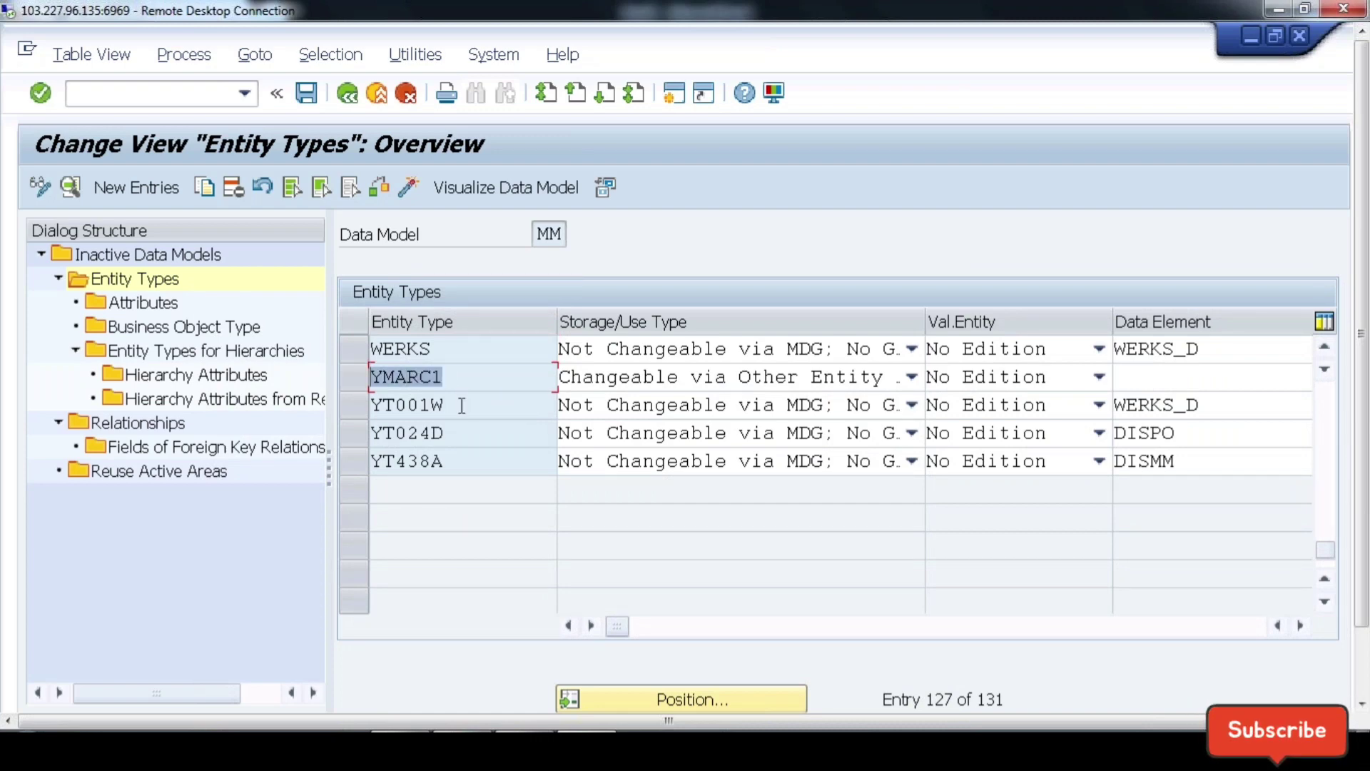
{"action": "left_click", "coordinate": [355, 379]}
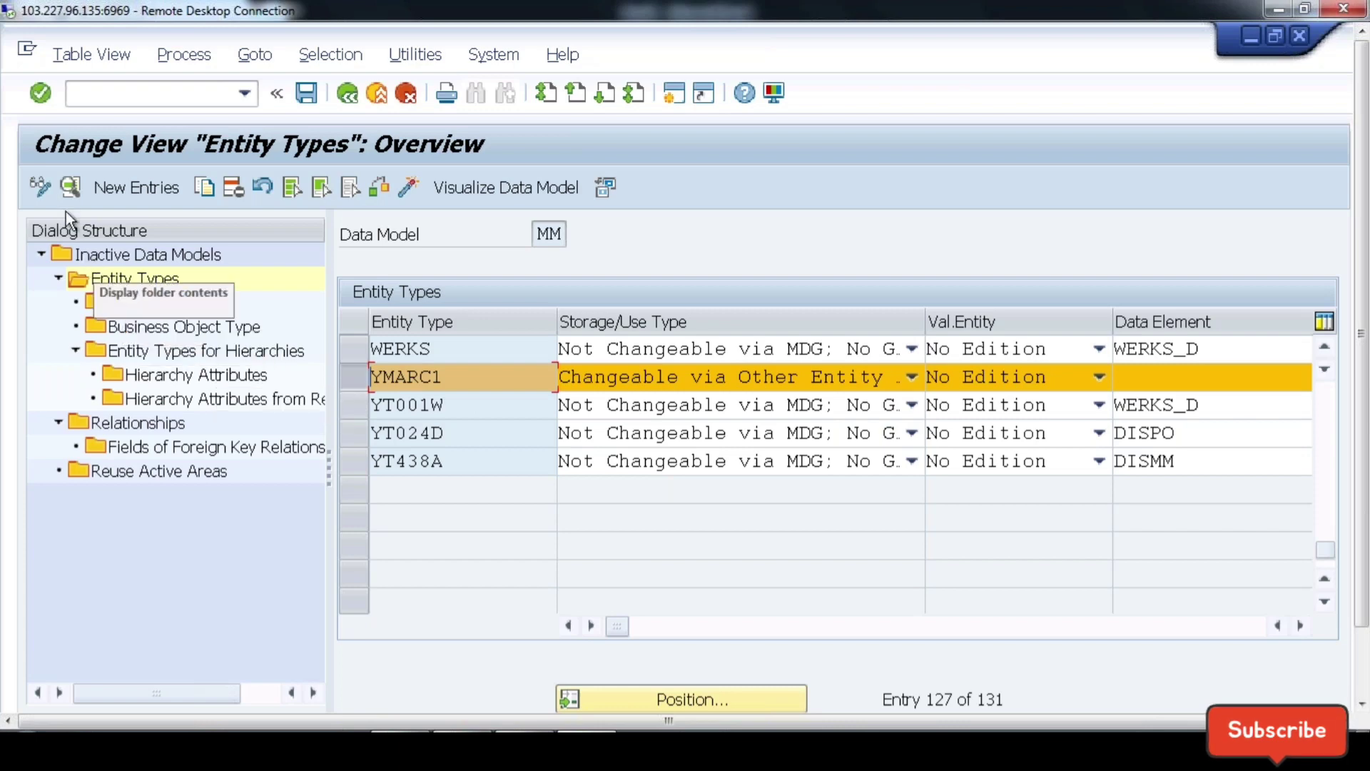
{"action": "left_click", "coordinate": [72, 187]}
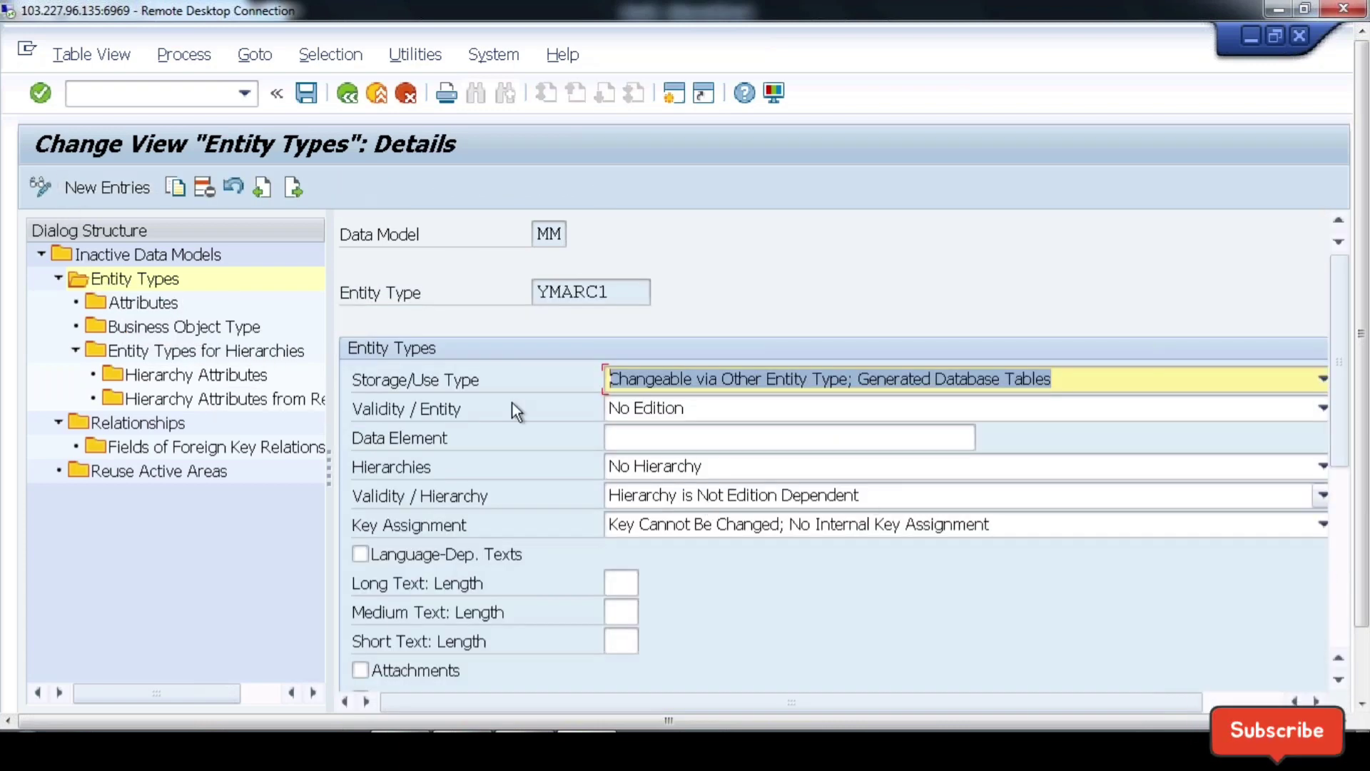
Step: Examine the YMARC1 entity type's settings, from its name and storage/use type down to its description
{"action": "left_click_drag", "start_coordinate": [636, 292], "coordinate": [462, 292]}
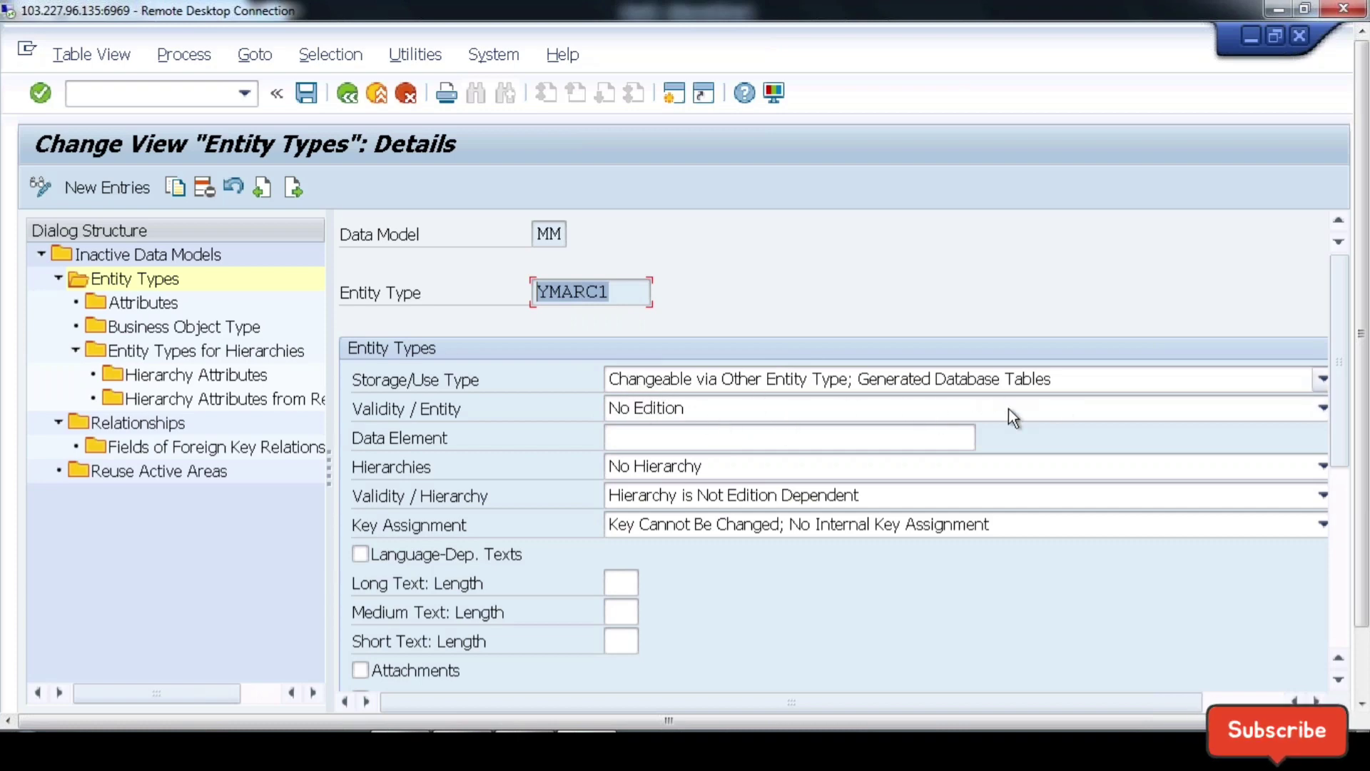
{"action": "scroll", "coordinate": [1152, 432], "scroll_direction": "down", "scroll_amount": 2}
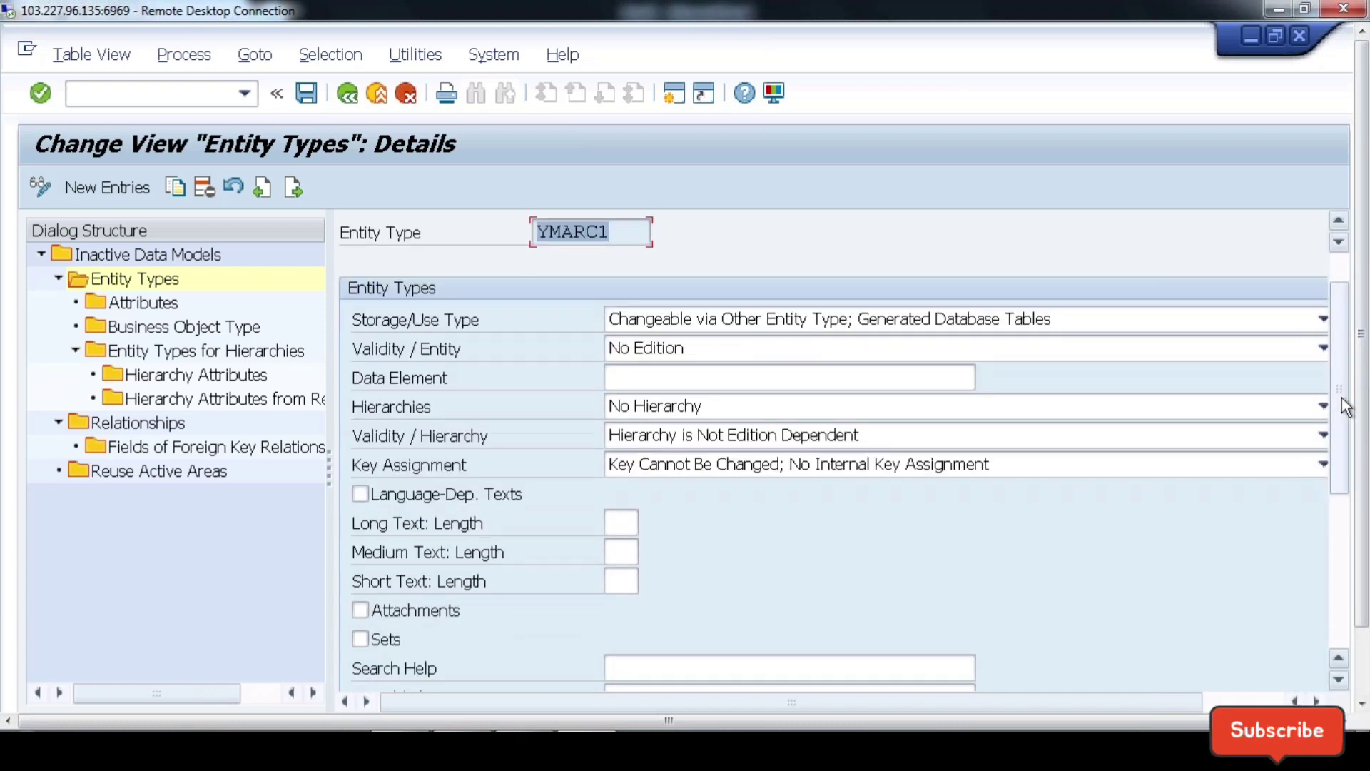
{"action": "left_click_drag", "start_coordinate": [1342, 397], "coordinate": [1344, 368]}
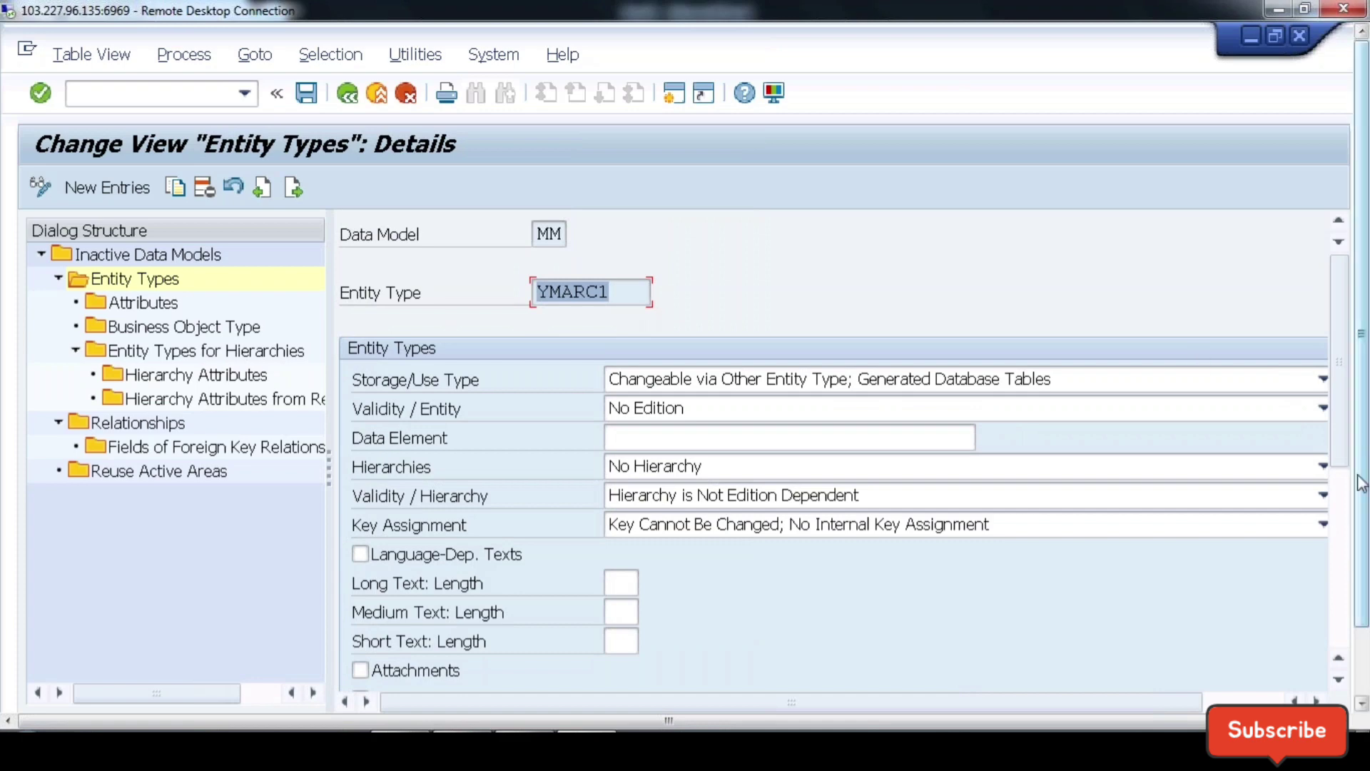
{"action": "left_click_drag", "start_coordinate": [1348, 432], "coordinate": [1346, 601]}
{"action": "left_click_drag", "start_coordinate": [766, 556], "coordinate": [581, 535]}
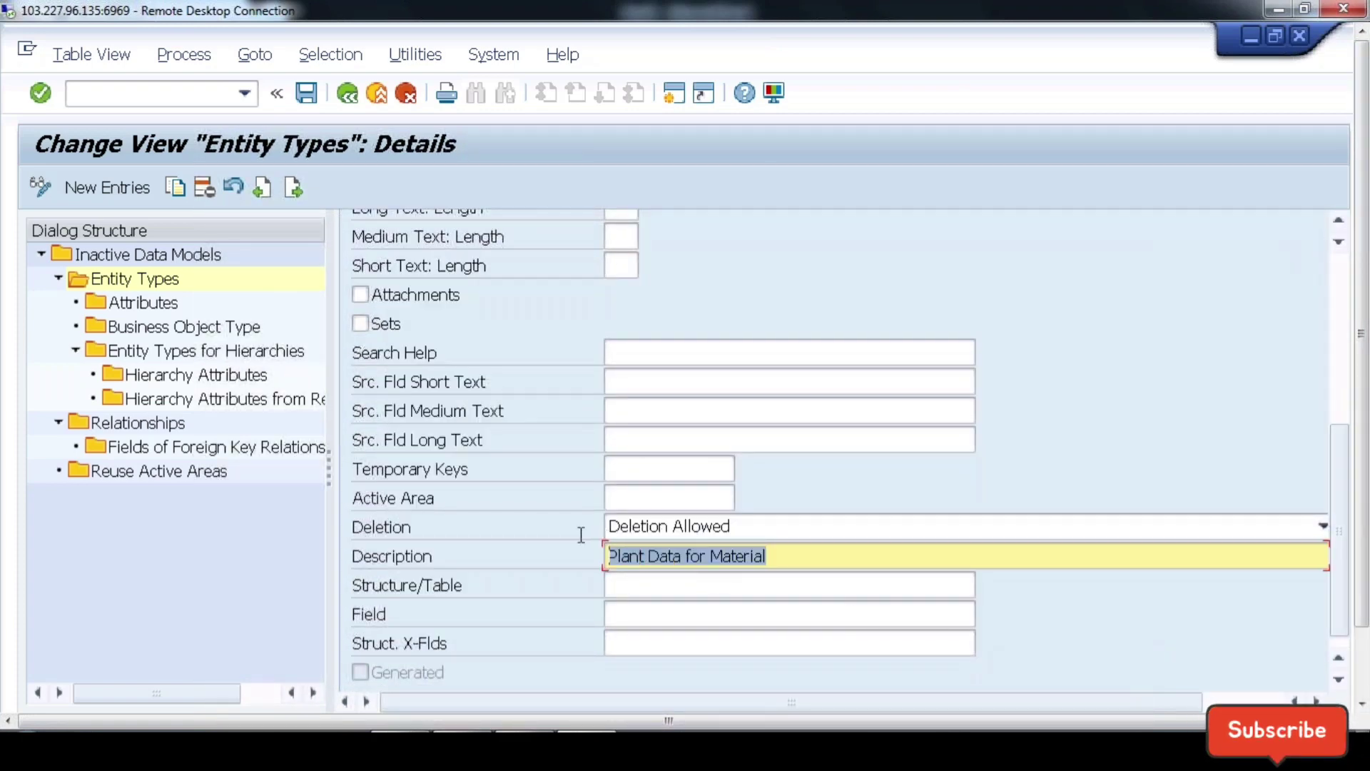
Step: Return to the entity type overview and open the details of entity type YT001W
{"action": "left_click", "coordinate": [337, 95]}
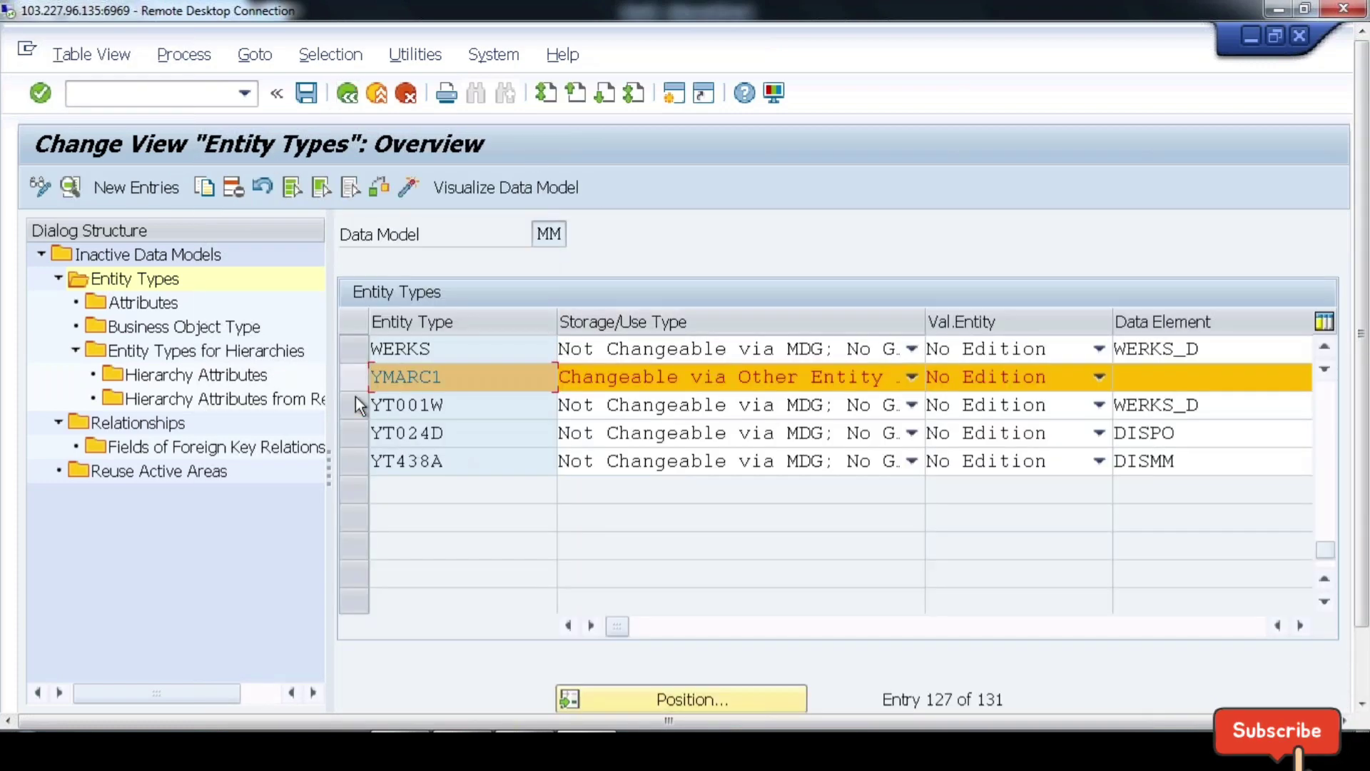
{"action": "left_click", "coordinate": [355, 404]}
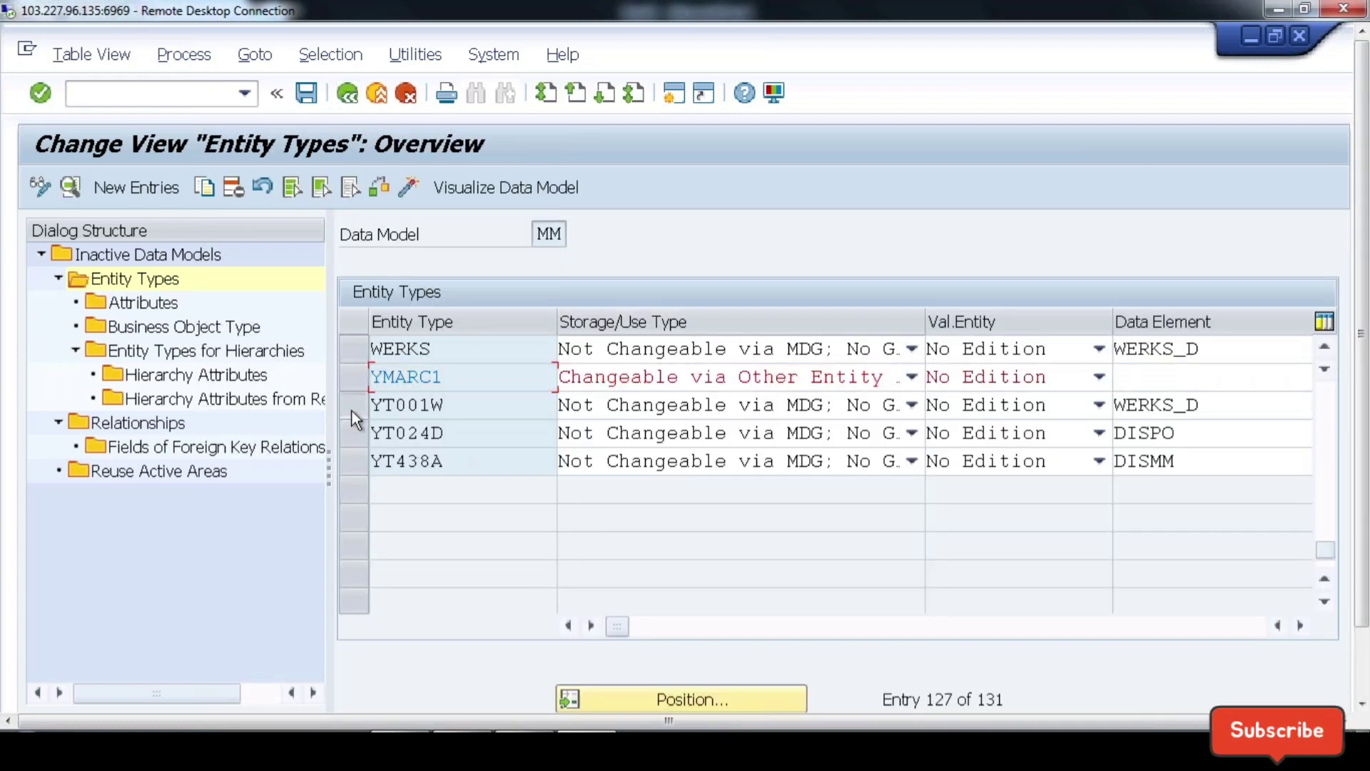
{"action": "left_click", "coordinate": [64, 190]}
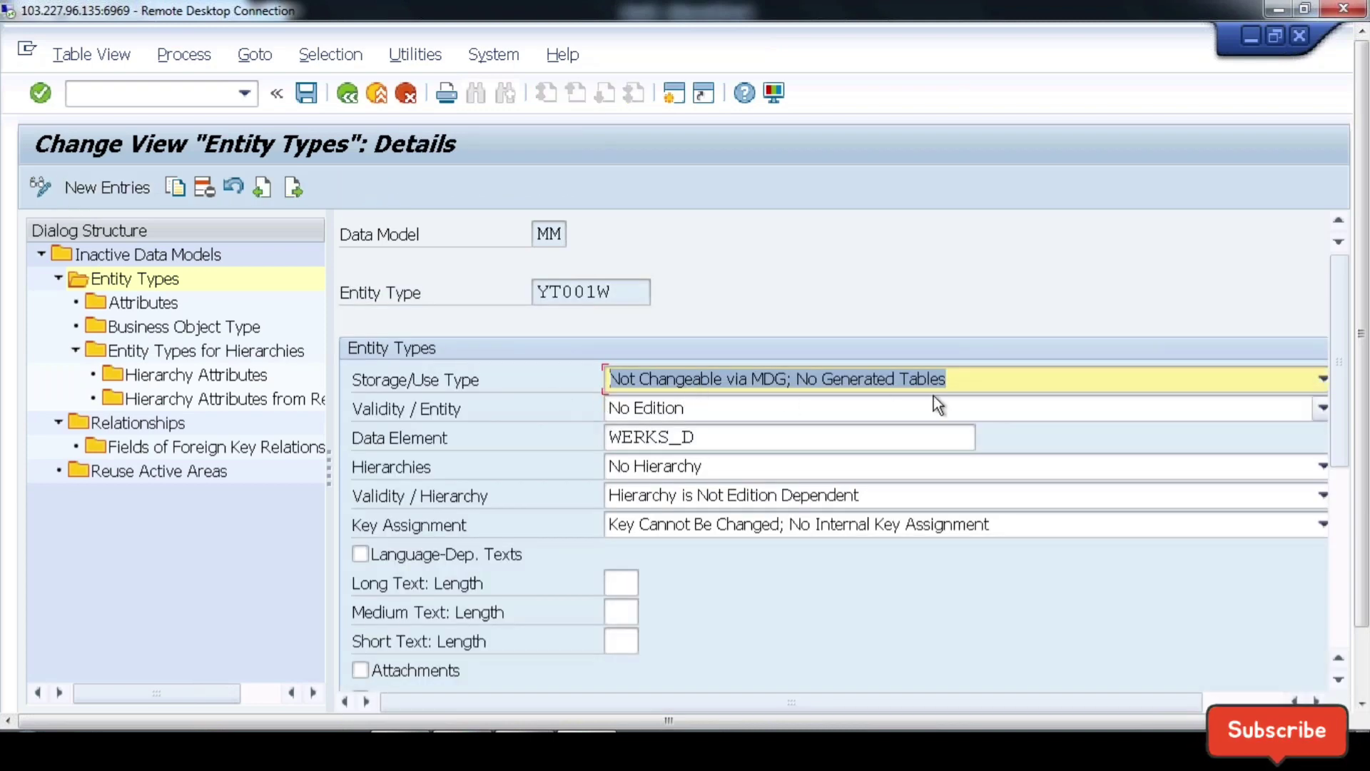
Step: Examine the data element, search help and description of entity type YT001W
{"action": "double_click", "coordinate": [683, 448]}
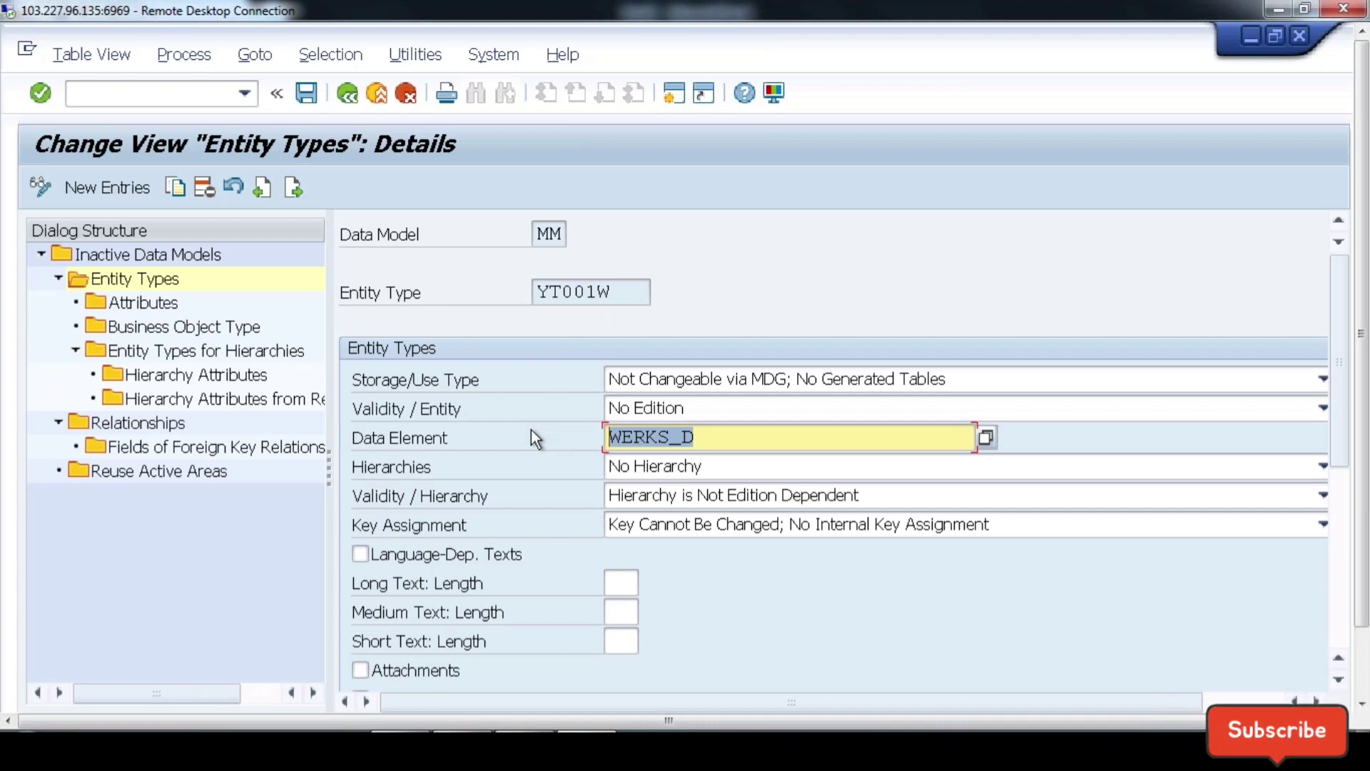
{"action": "scroll", "coordinate": [1004, 595], "scroll_direction": "down", "scroll_amount": 1}
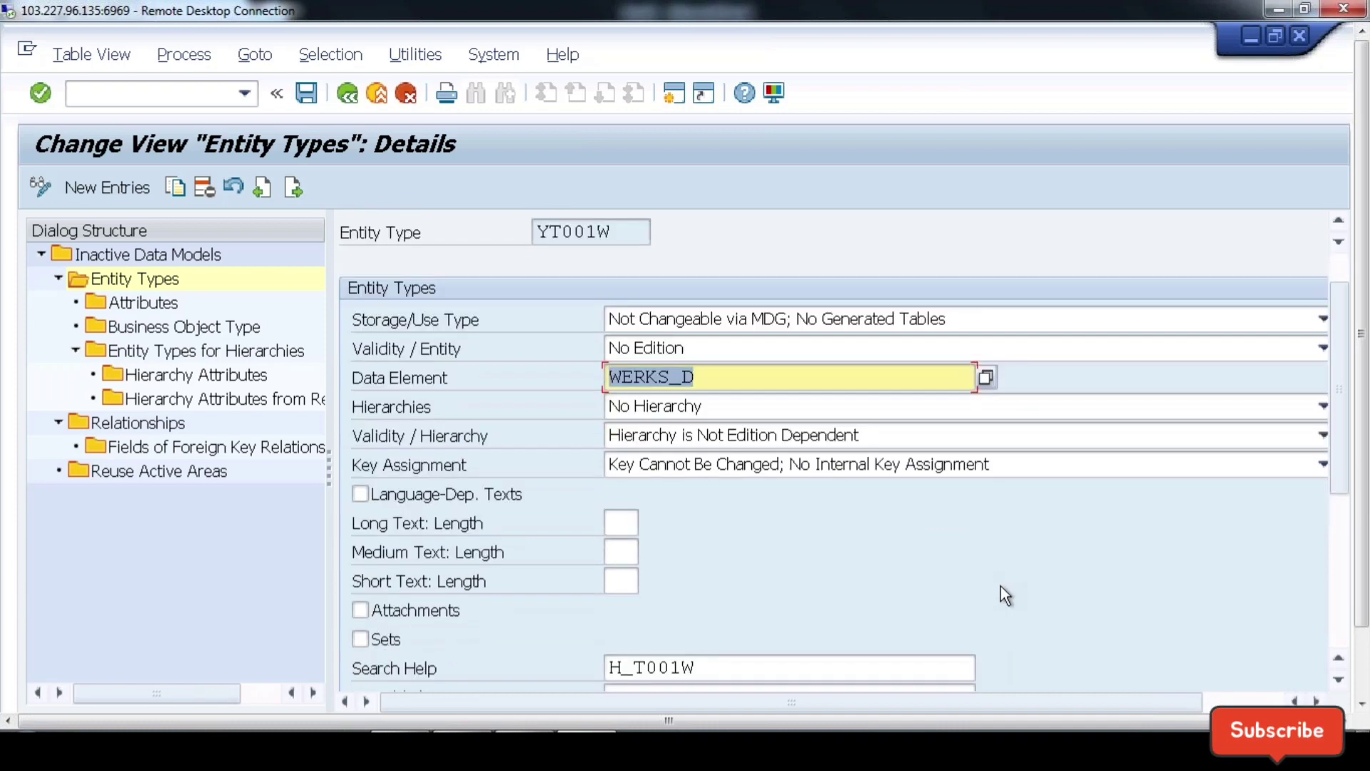
{"action": "scroll", "coordinate": [1001, 594], "scroll_direction": "down", "scroll_amount": 2}
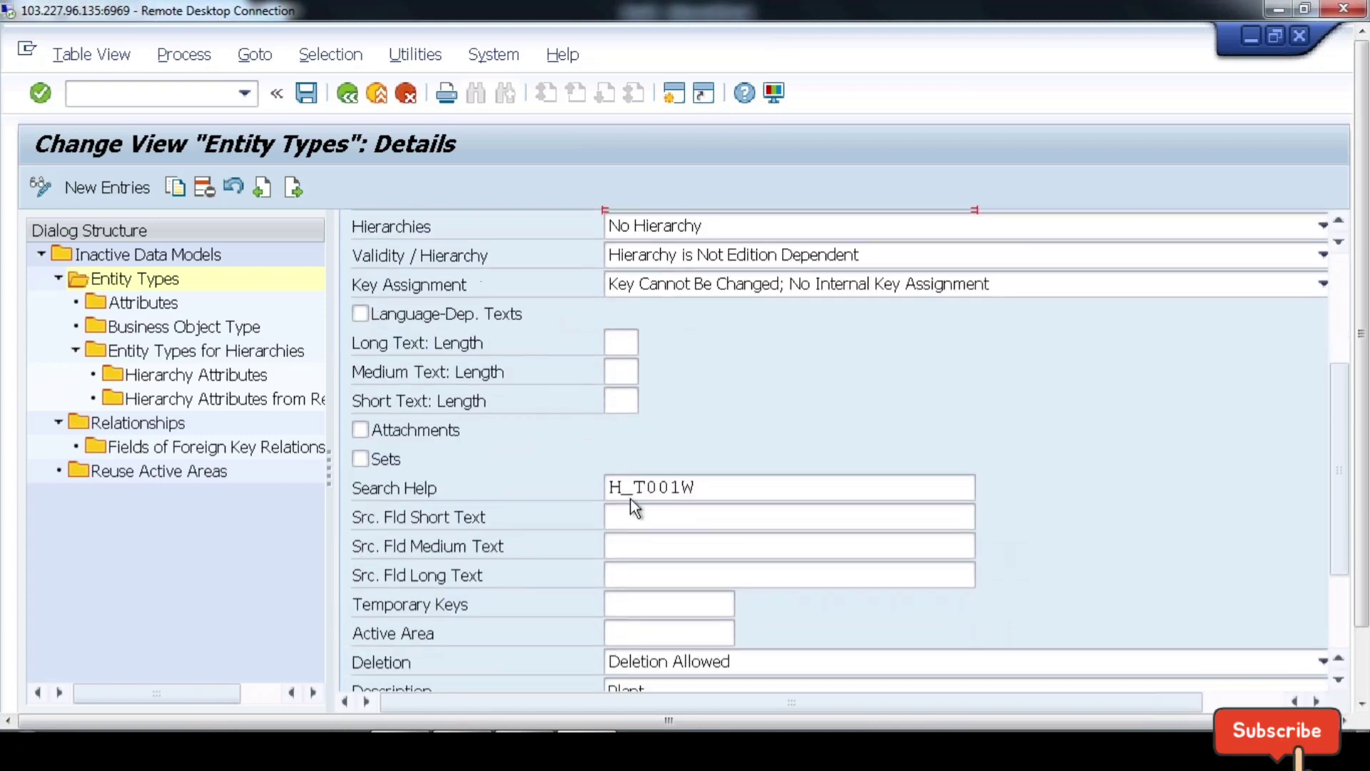
{"action": "left_click_drag", "start_coordinate": [724, 485], "coordinate": [512, 480]}
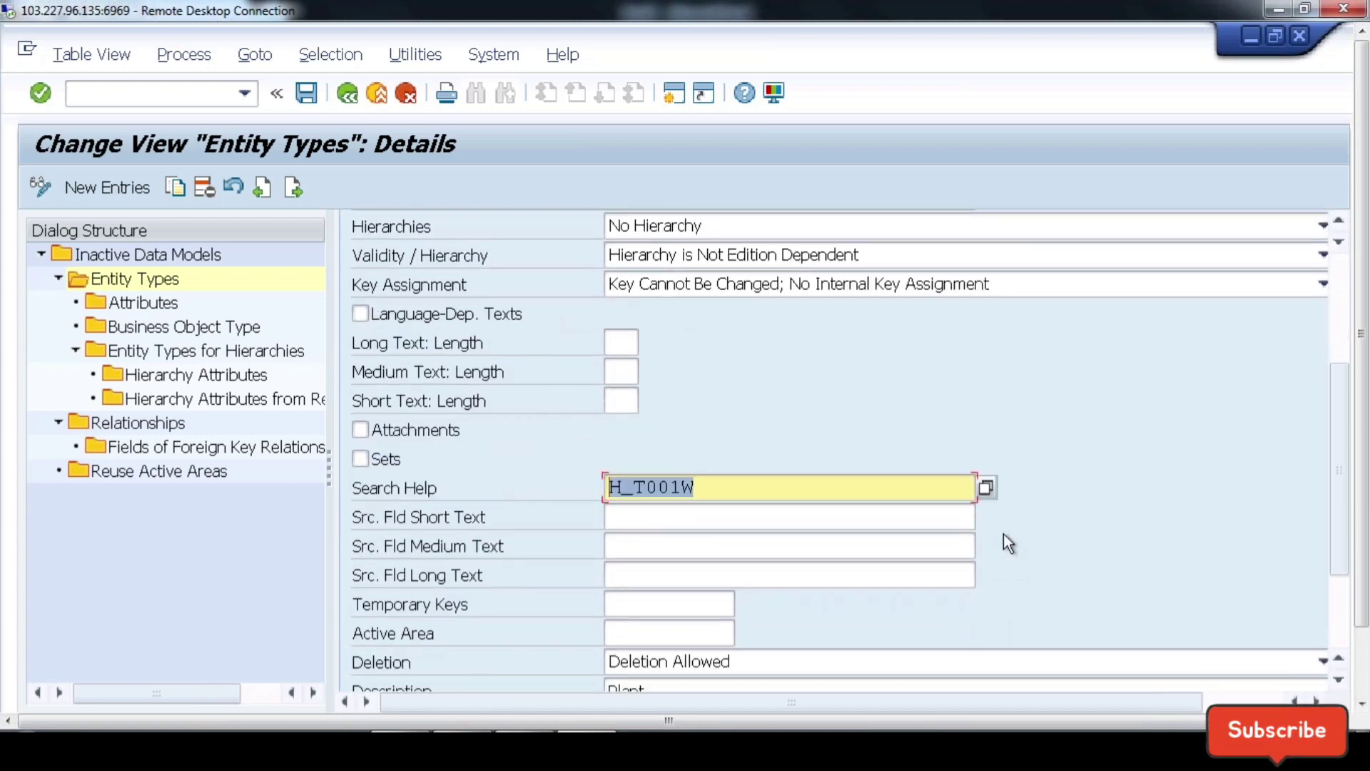
{"action": "scroll", "coordinate": [1079, 541], "scroll_direction": "down", "scroll_amount": 2}
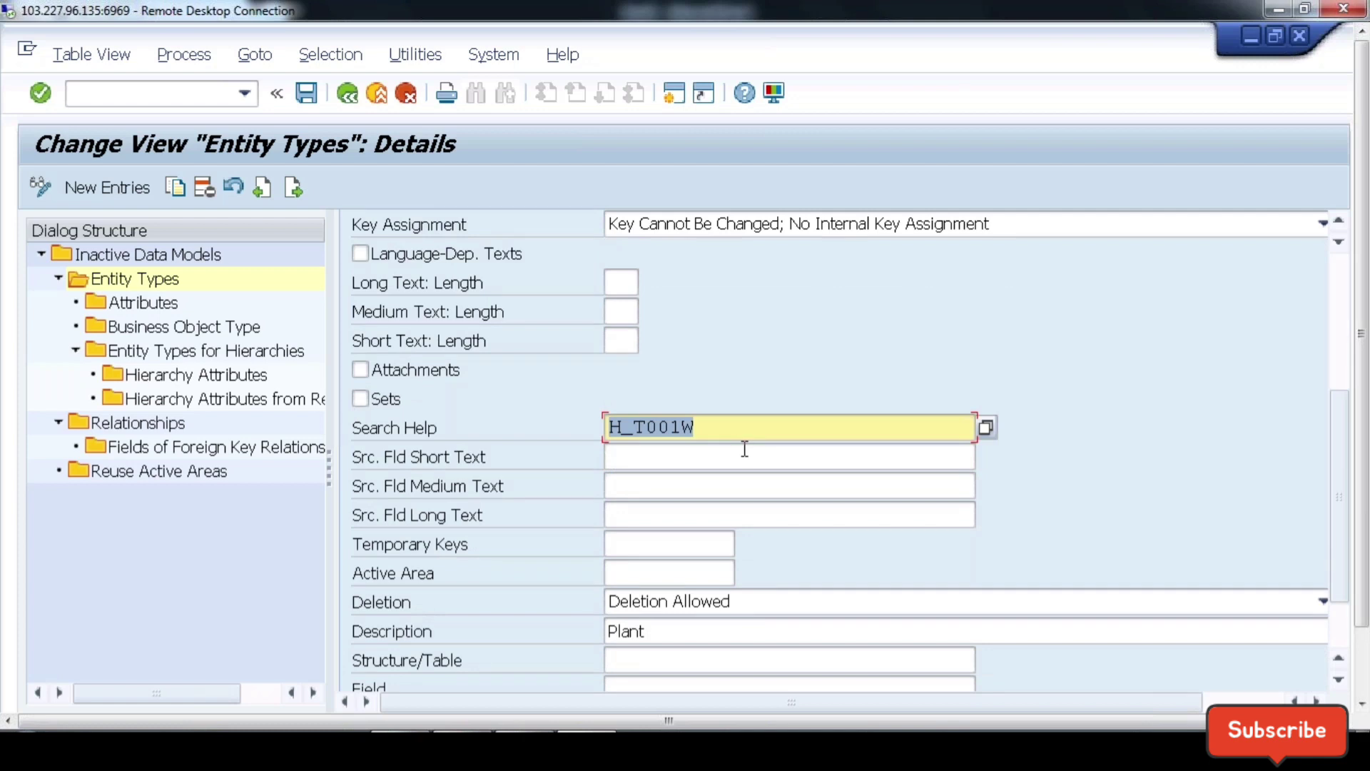
{"action": "left_click_drag", "start_coordinate": [661, 637], "coordinate": [535, 618]}
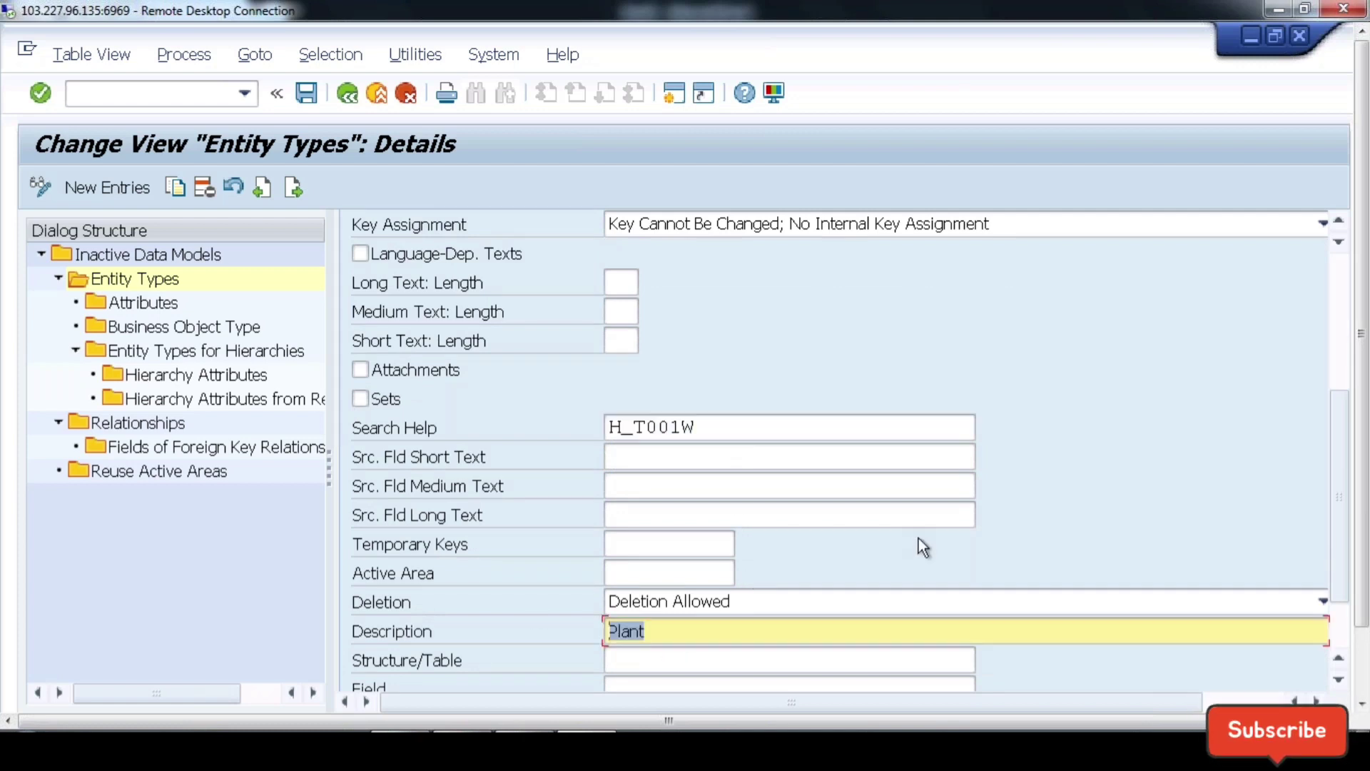
Step: Return to the entity type overview and open the details of entity type YT024D
{"action": "left_click", "coordinate": [345, 95]}
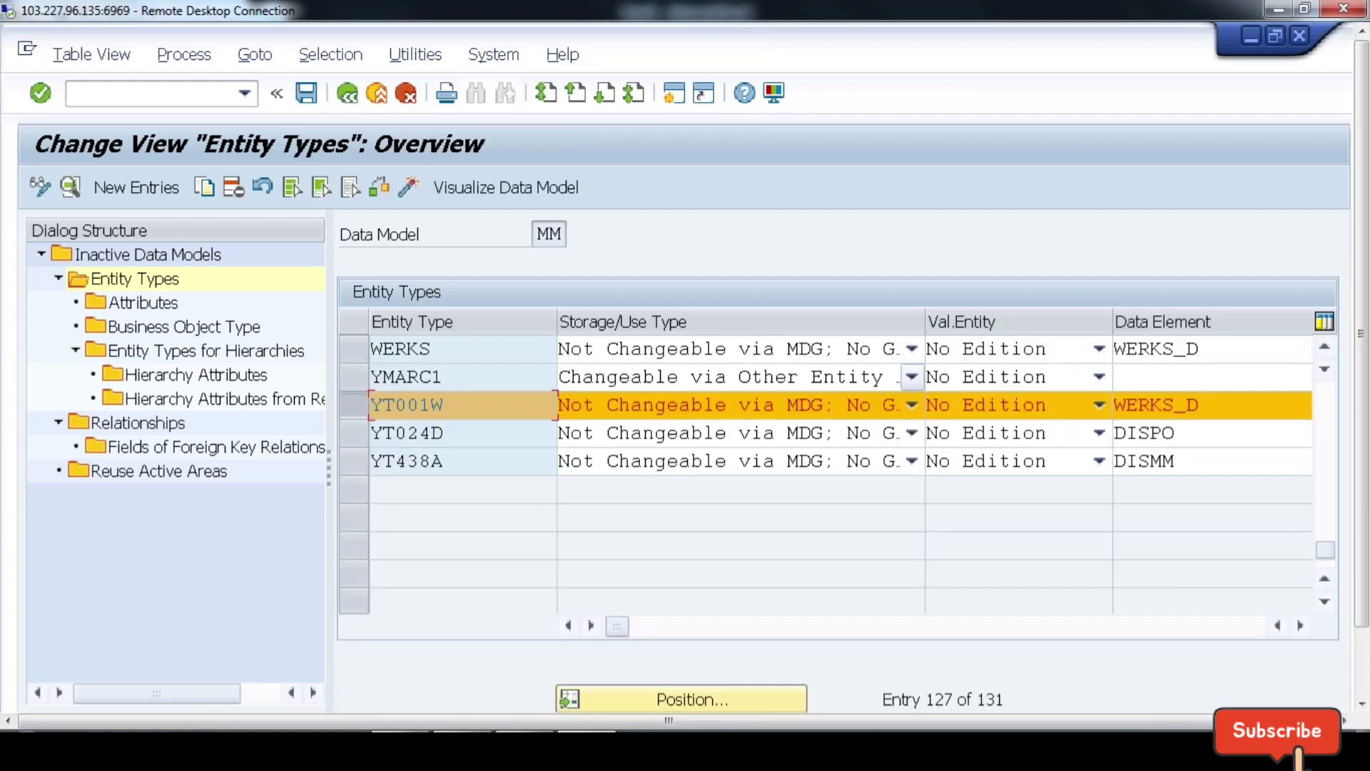
{"action": "left_click", "coordinate": [348, 407]}
{"action": "left_click", "coordinate": [350, 439]}
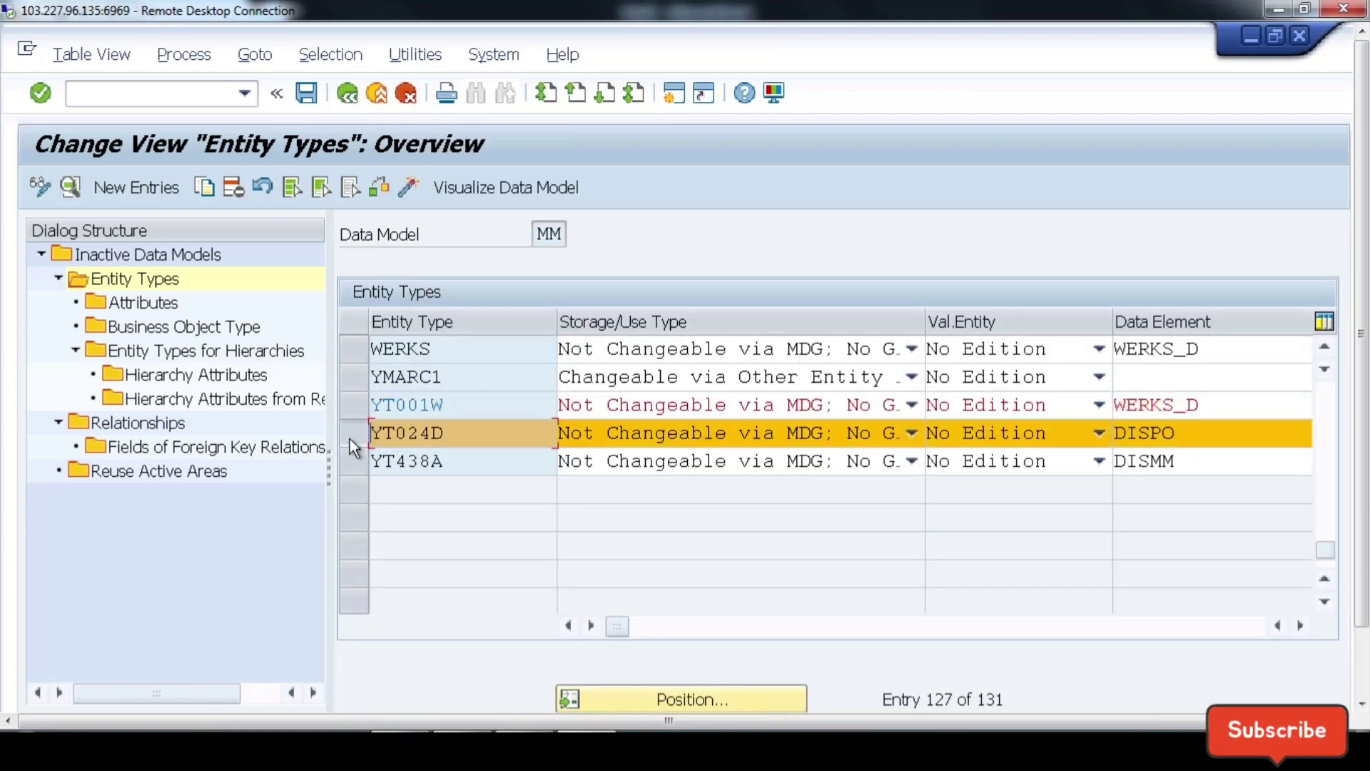
{"action": "left_click", "coordinate": [70, 187]}
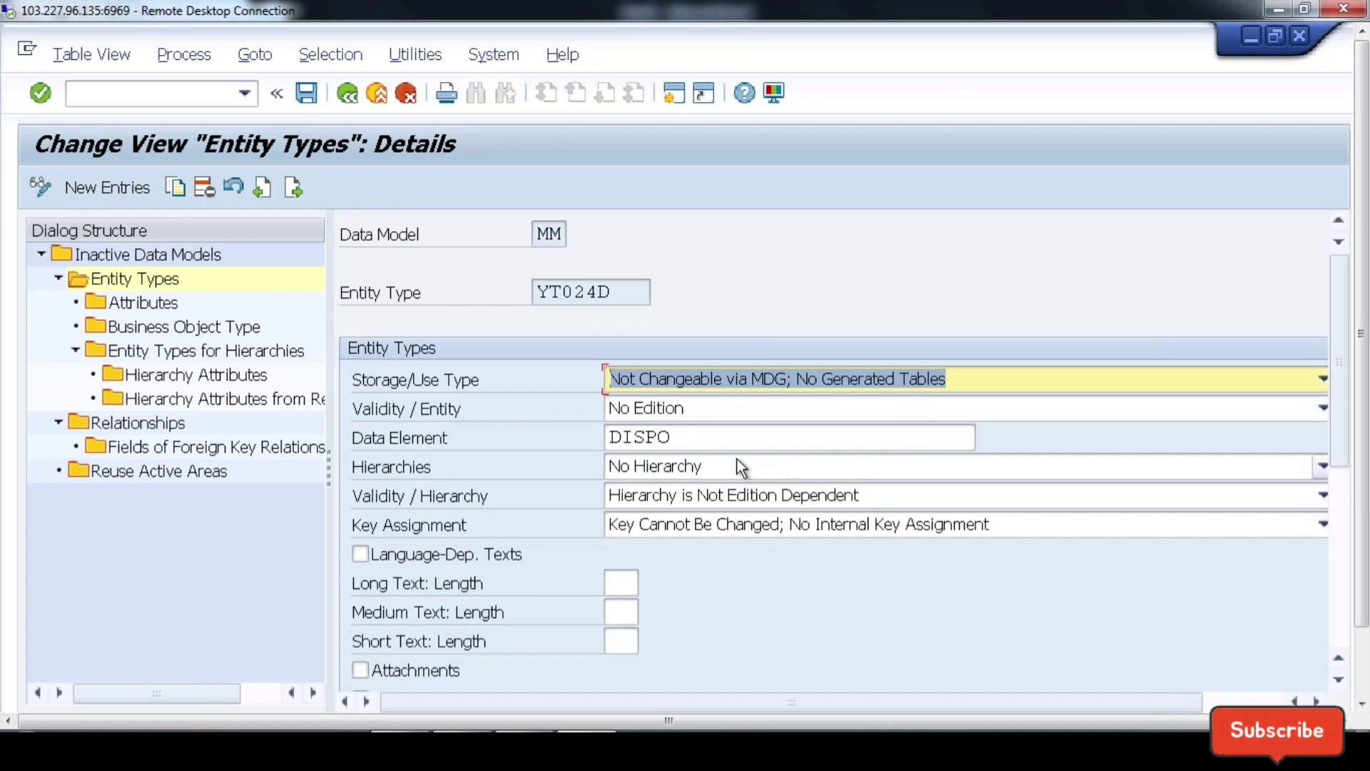
Step: Examine entity type YT024D's data element, search help and description
{"action": "left_click", "coordinate": [696, 438]}
{"action": "left_click_drag", "start_coordinate": [622, 439], "coordinate": [566, 434]}
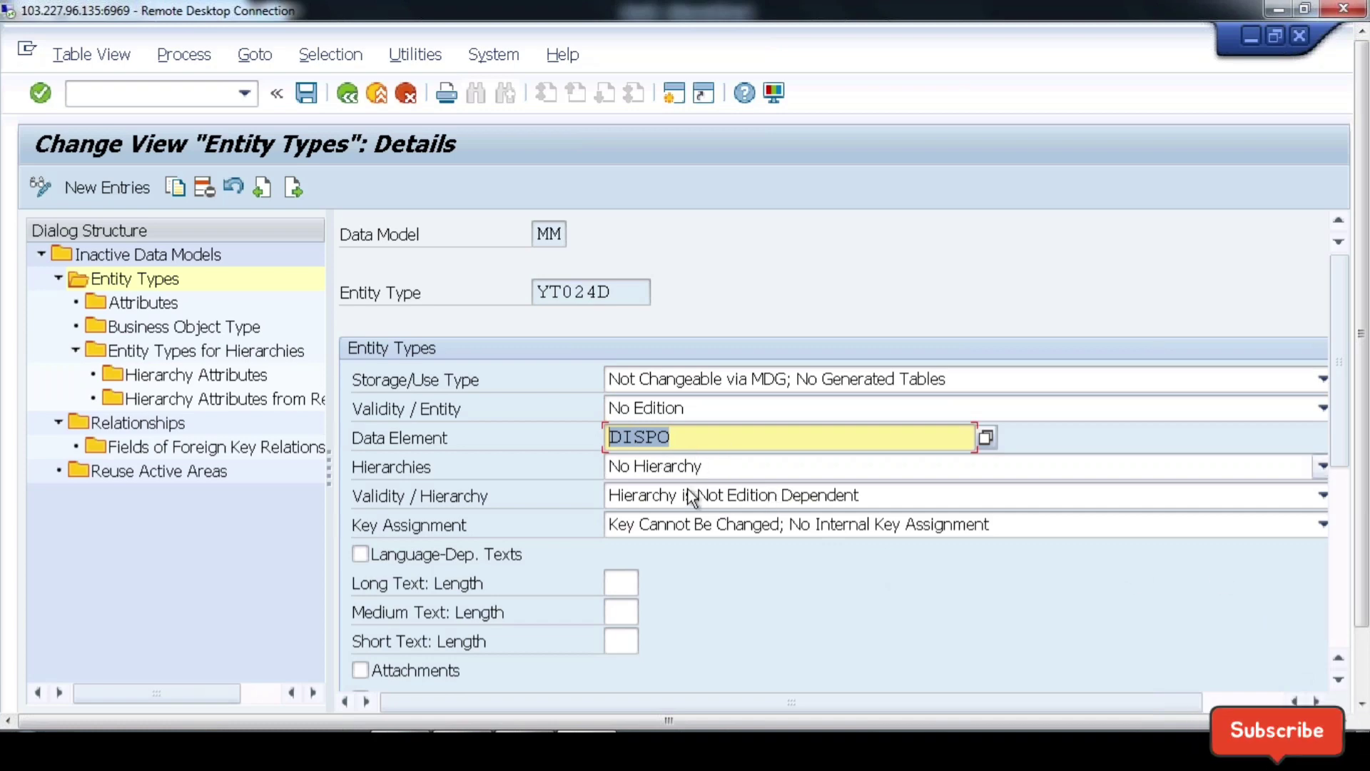
{"action": "scroll", "coordinate": [816, 619], "scroll_direction": "down", "scroll_amount": 2}
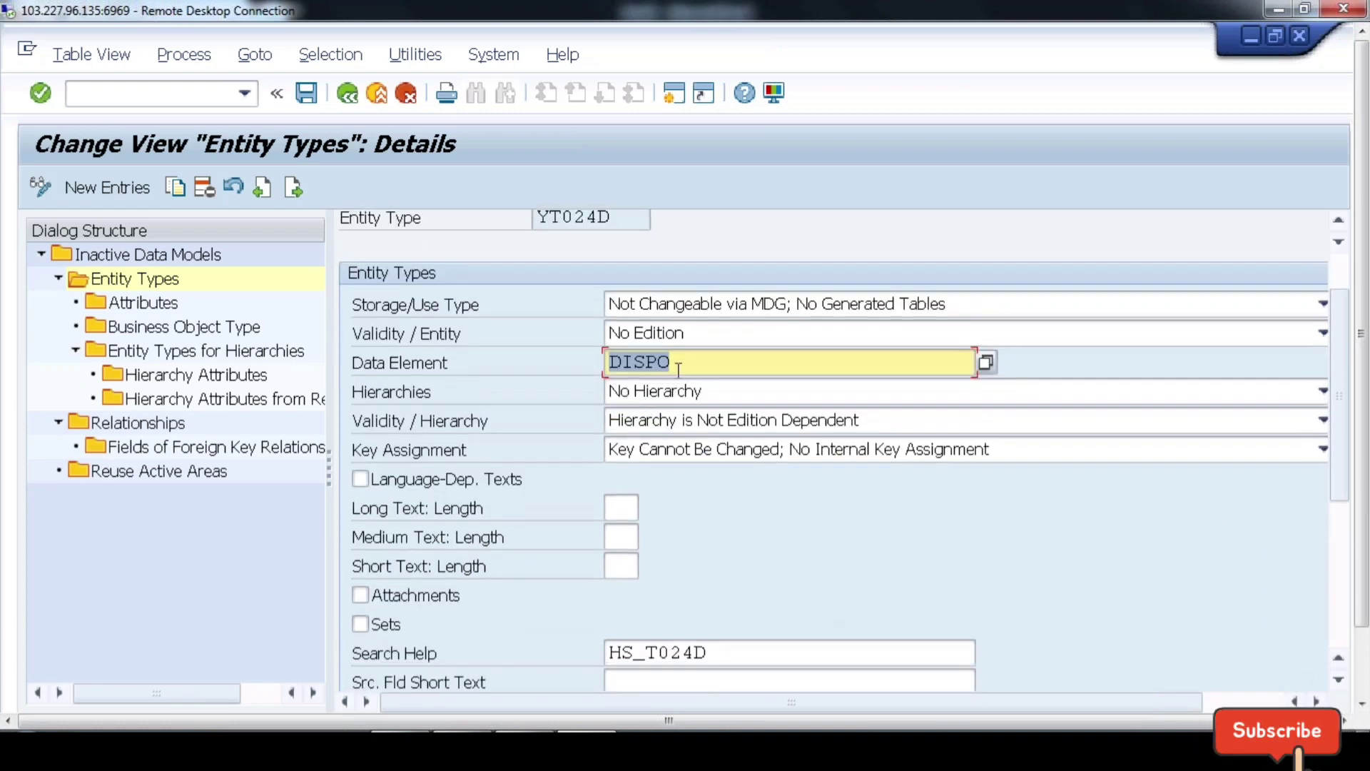
{"action": "scroll", "coordinate": [863, 593], "scroll_direction": "down", "scroll_amount": 3}
{"action": "scroll", "coordinate": [707, 571], "scroll_direction": "down", "scroll_amount": 1}
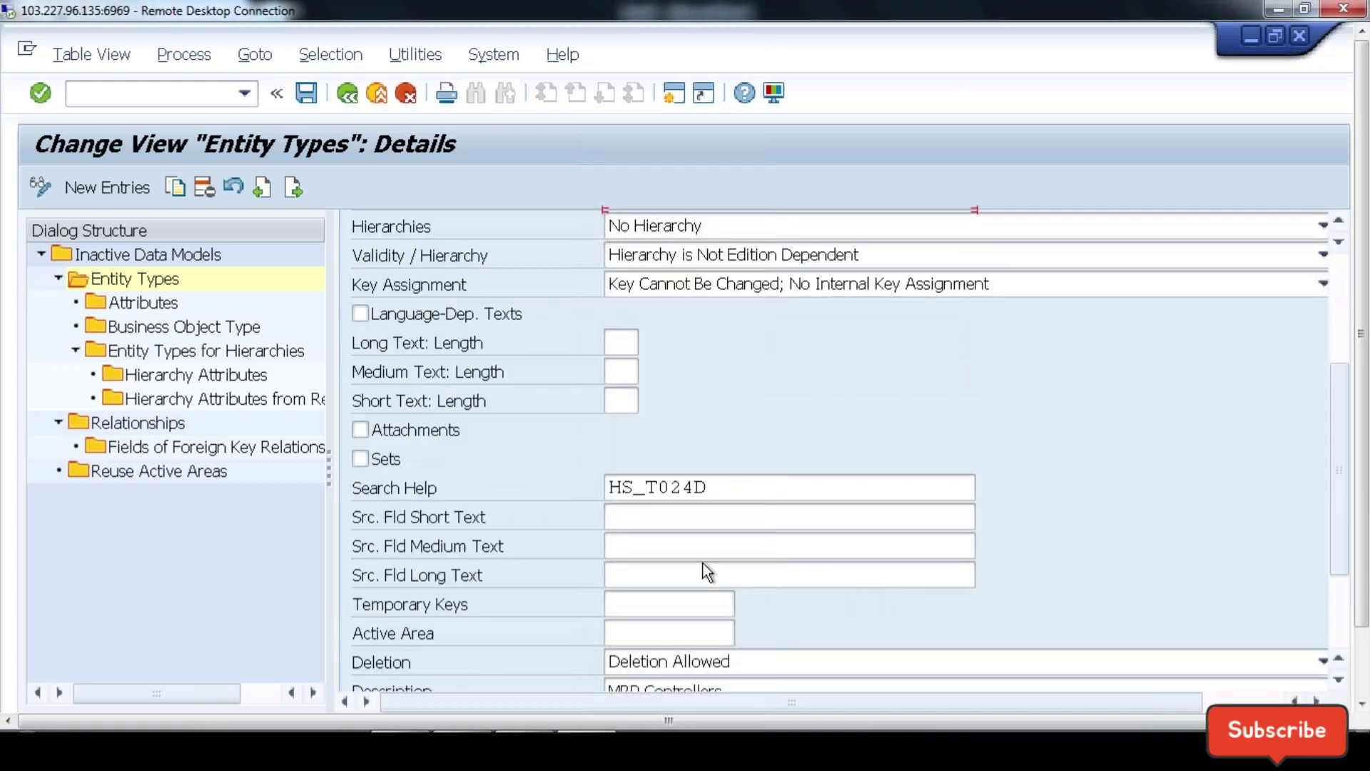
{"action": "scroll", "coordinate": [764, 514], "scroll_direction": "down", "scroll_amount": 1}
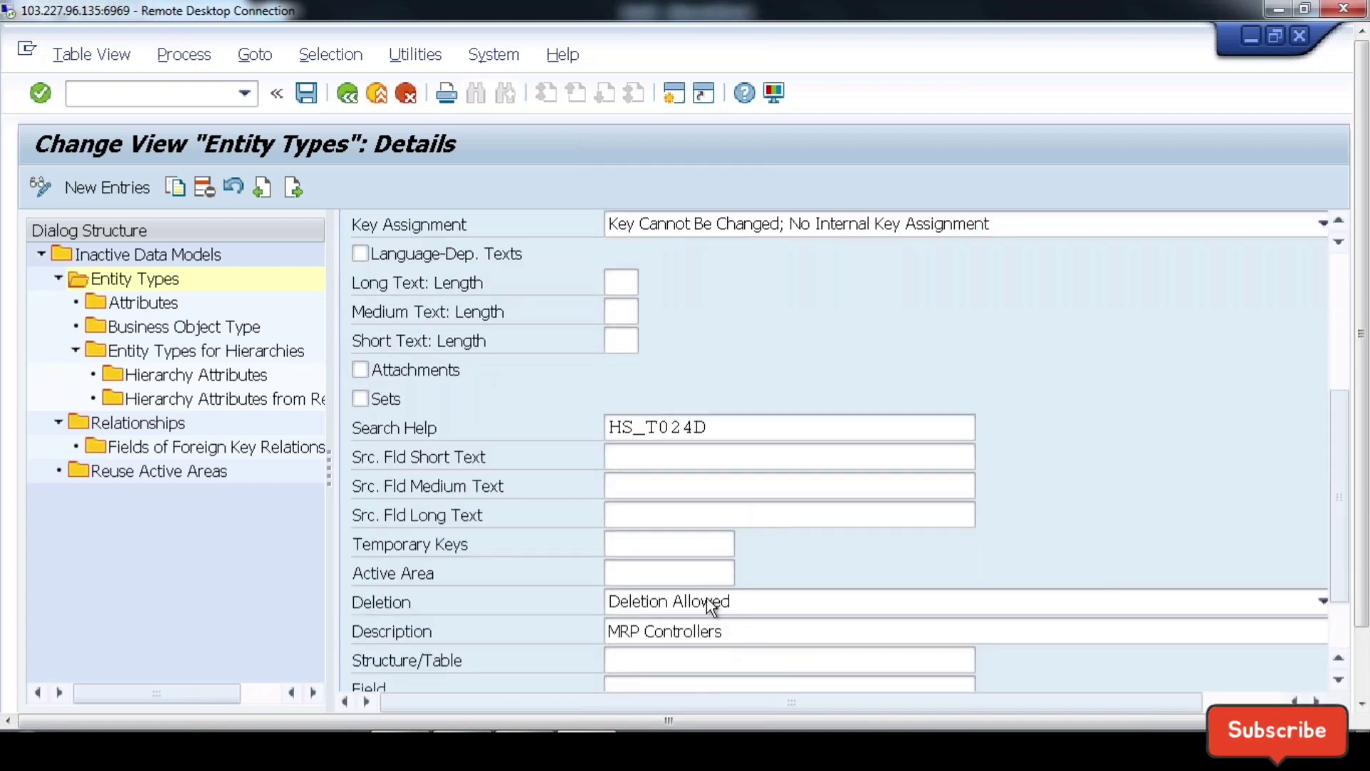
{"action": "left_click_drag", "start_coordinate": [737, 631], "coordinate": [516, 612]}
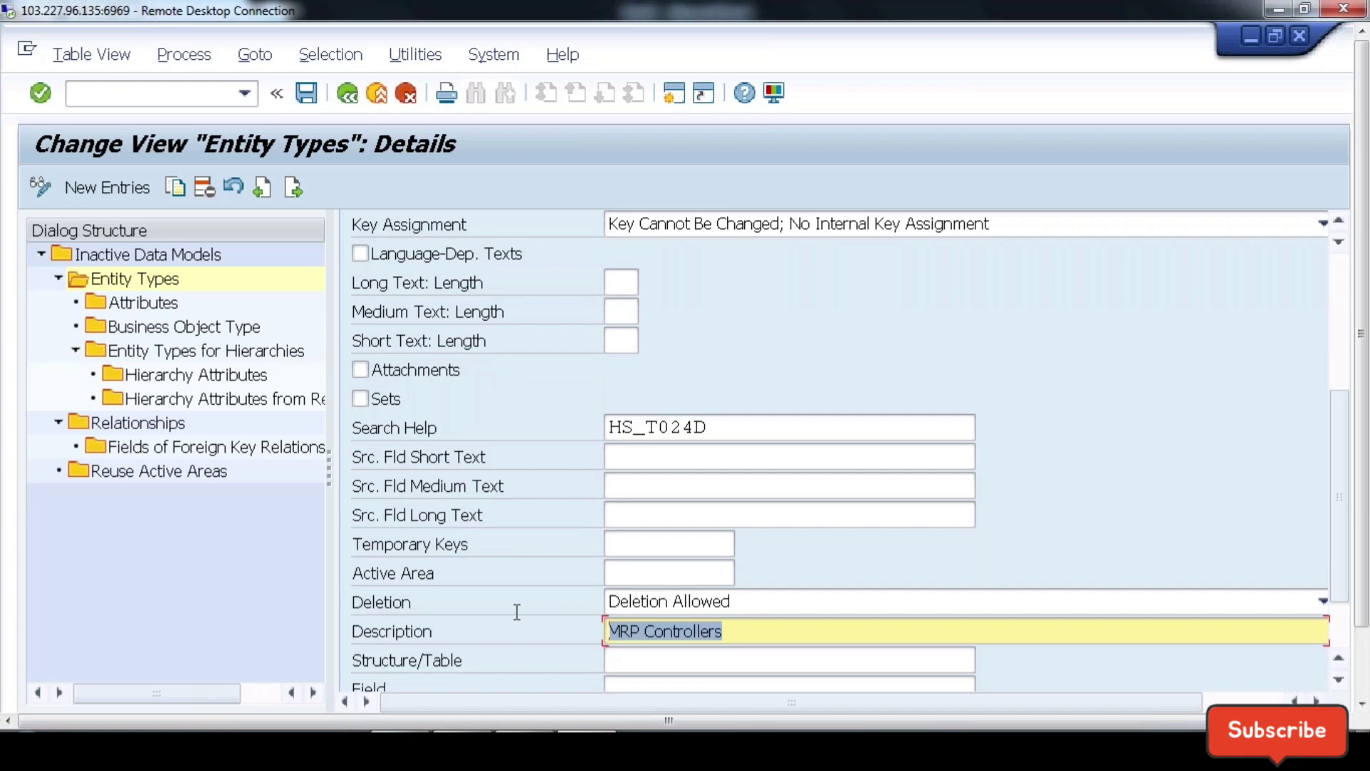
Step: Go back to the entity type overview and open the details of entity type YT438A
{"action": "left_click", "coordinate": [348, 95]}
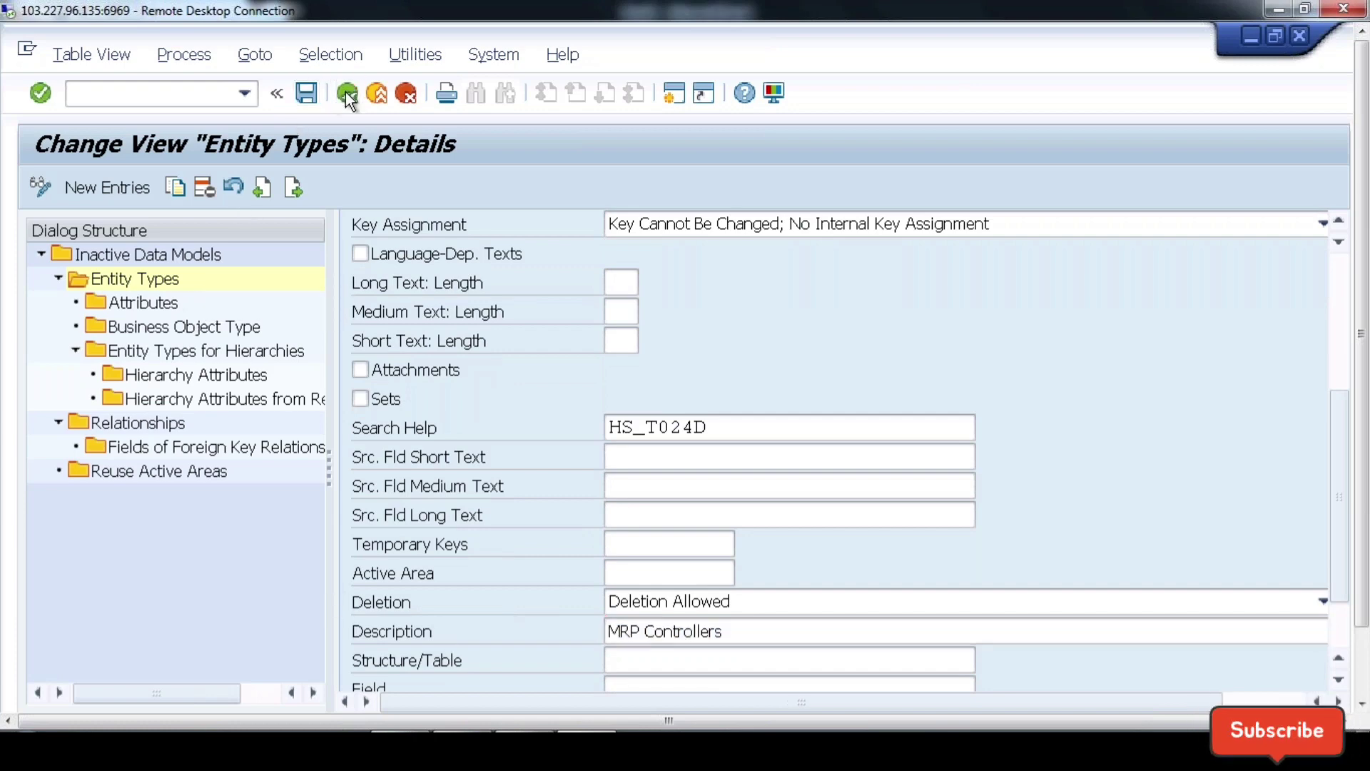
{"action": "left_click", "coordinate": [352, 461]}
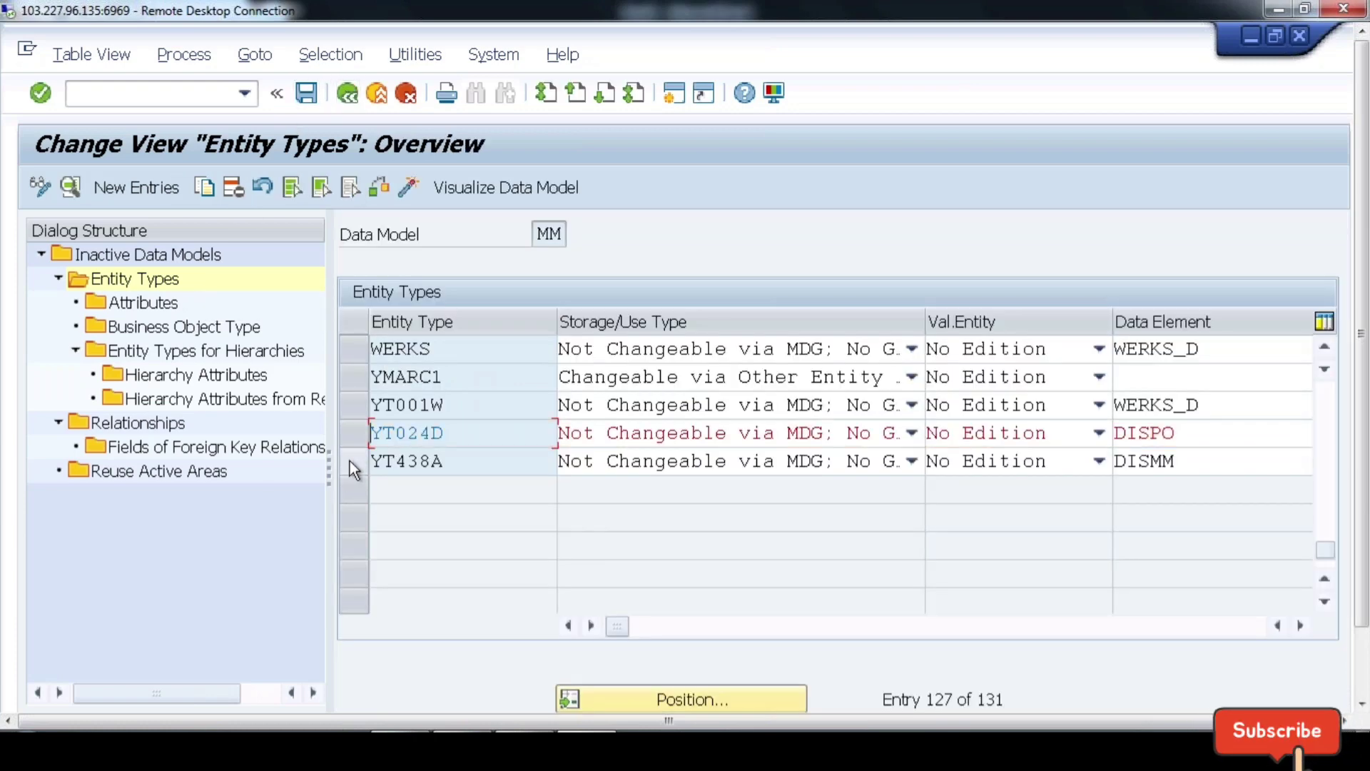
{"action": "left_click", "coordinate": [72, 187]}
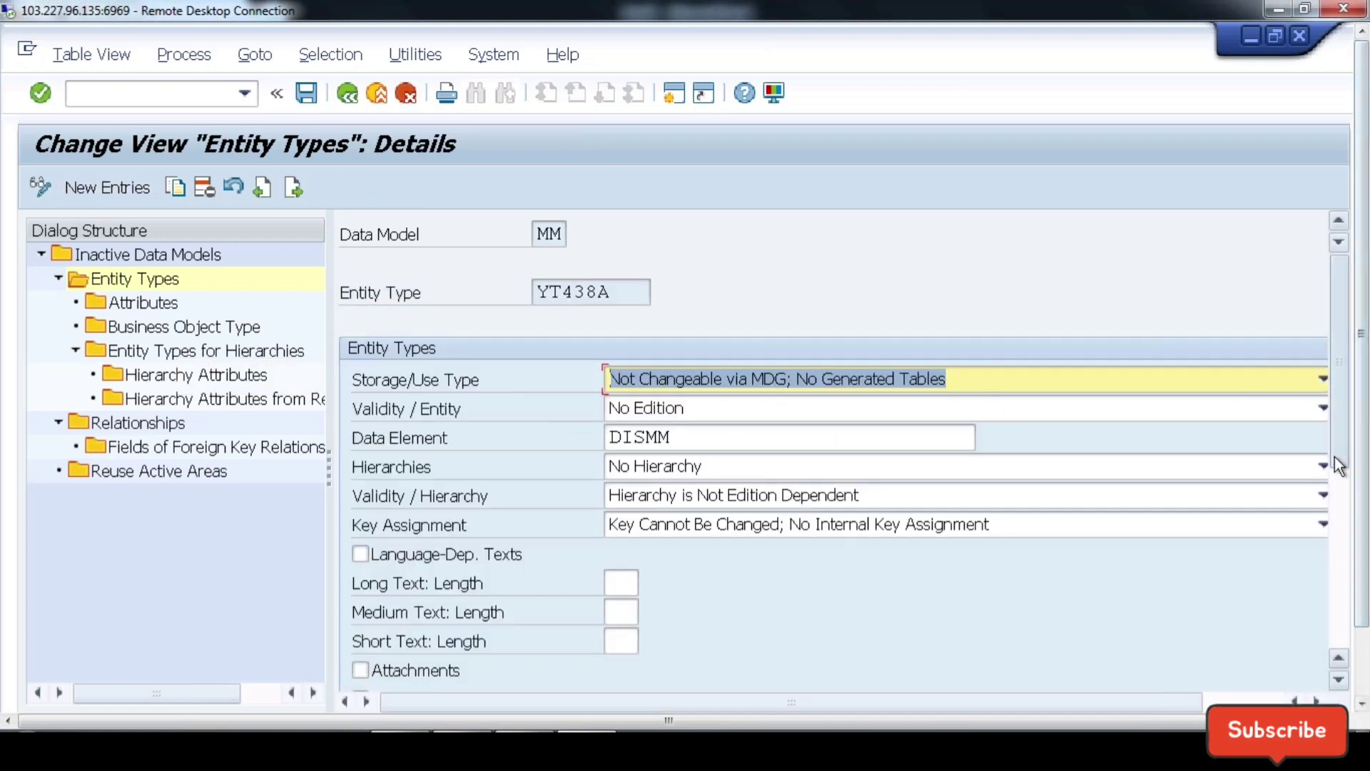
Step: Examine the search help and description of entity type YT438A
{"action": "left_click_drag", "start_coordinate": [1339, 428], "coordinate": [1339, 591]}
{"action": "scroll", "coordinate": [704, 652], "scroll_direction": "down", "scroll_amount": 3}
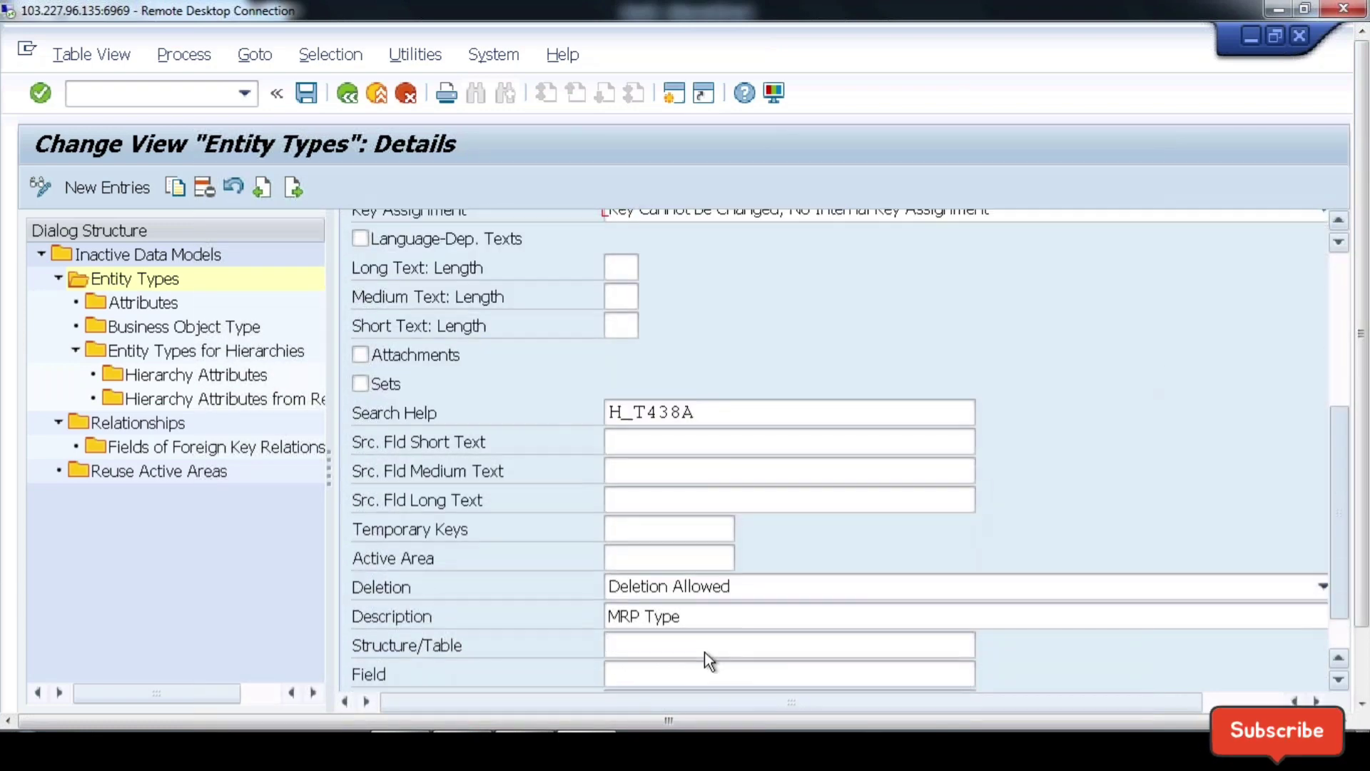
{"action": "left_click", "coordinate": [704, 652]}
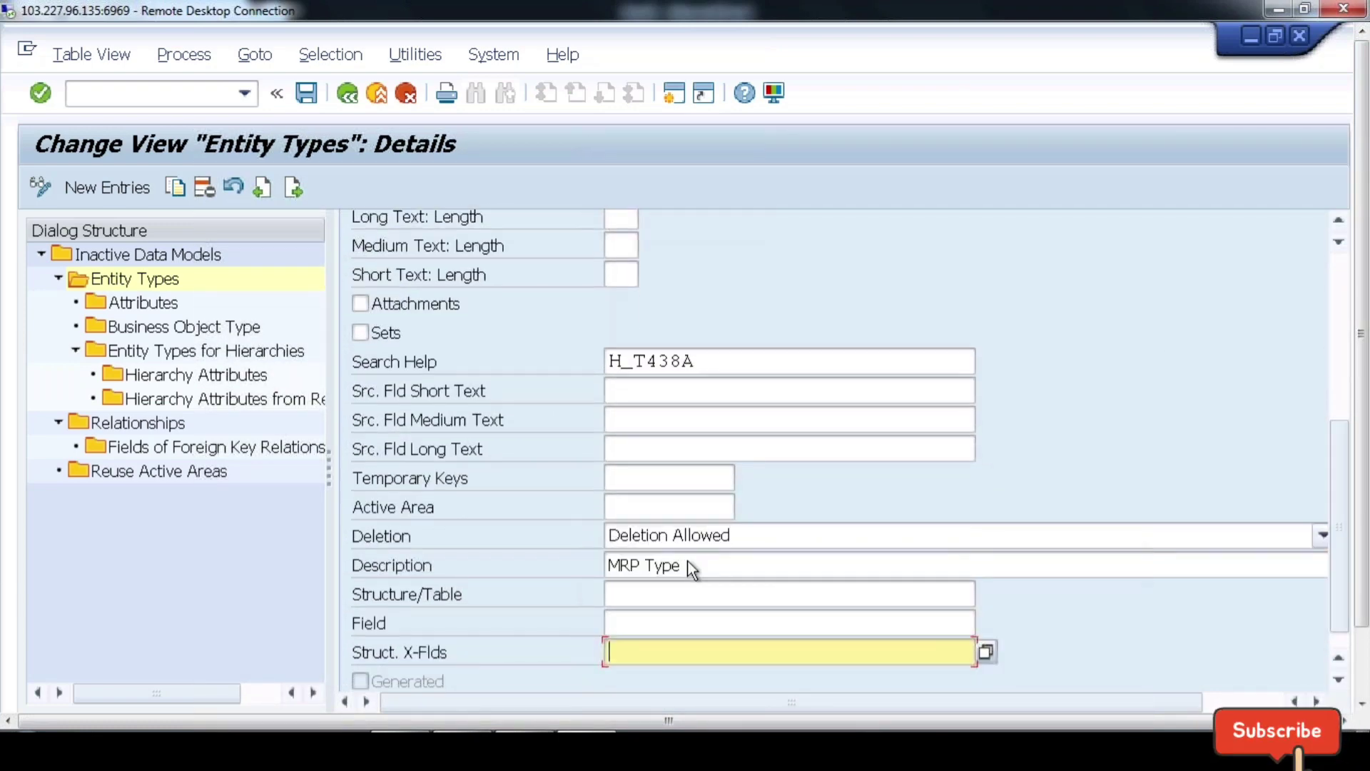
{"action": "left_click_drag", "start_coordinate": [687, 560], "coordinate": [510, 561]}
Step: Check the Plant Data section of the Basic Data form in Internet Explorer and return to the entity type details in SAP GUI
{"action": "left_click", "coordinate": [1364, 677]}
{"action": "left_click", "coordinate": [1364, 677]}
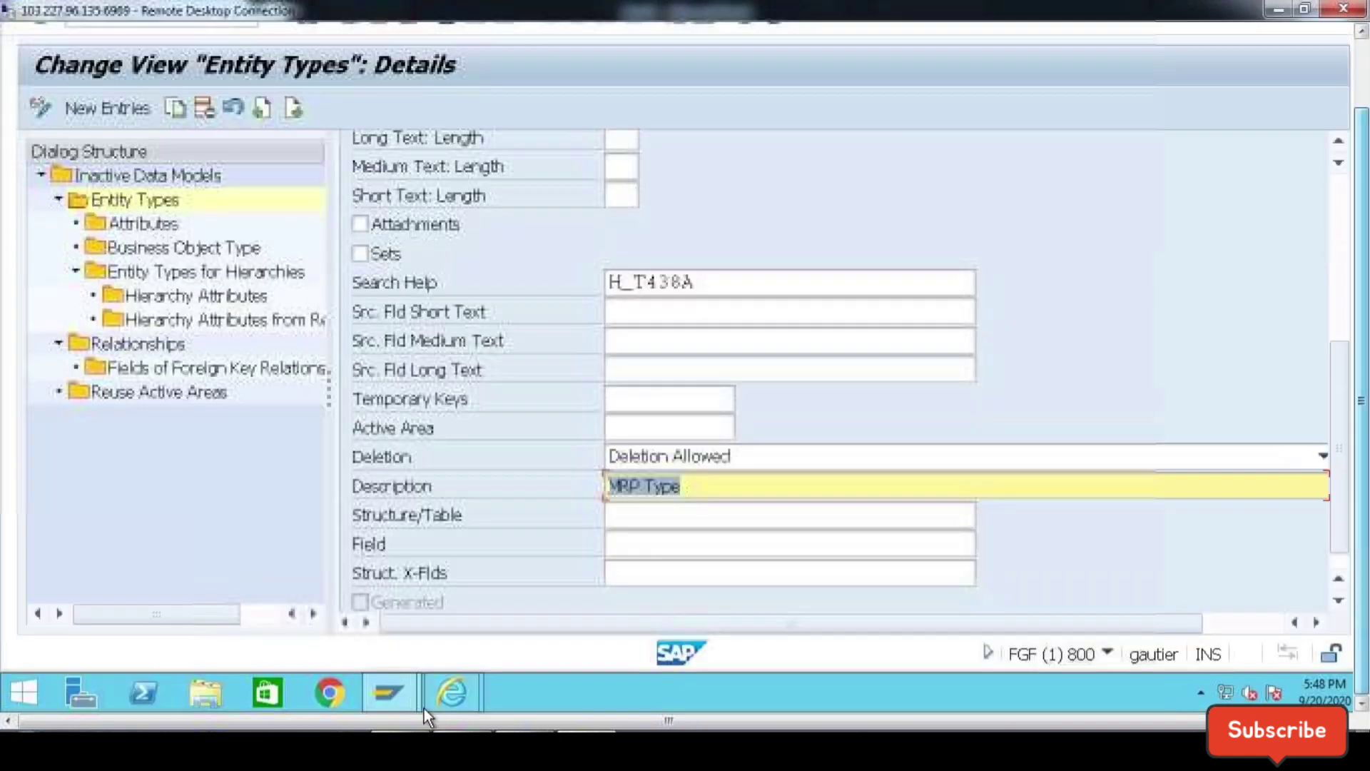
{"action": "mouse_move", "coordinate": [505, 665]}
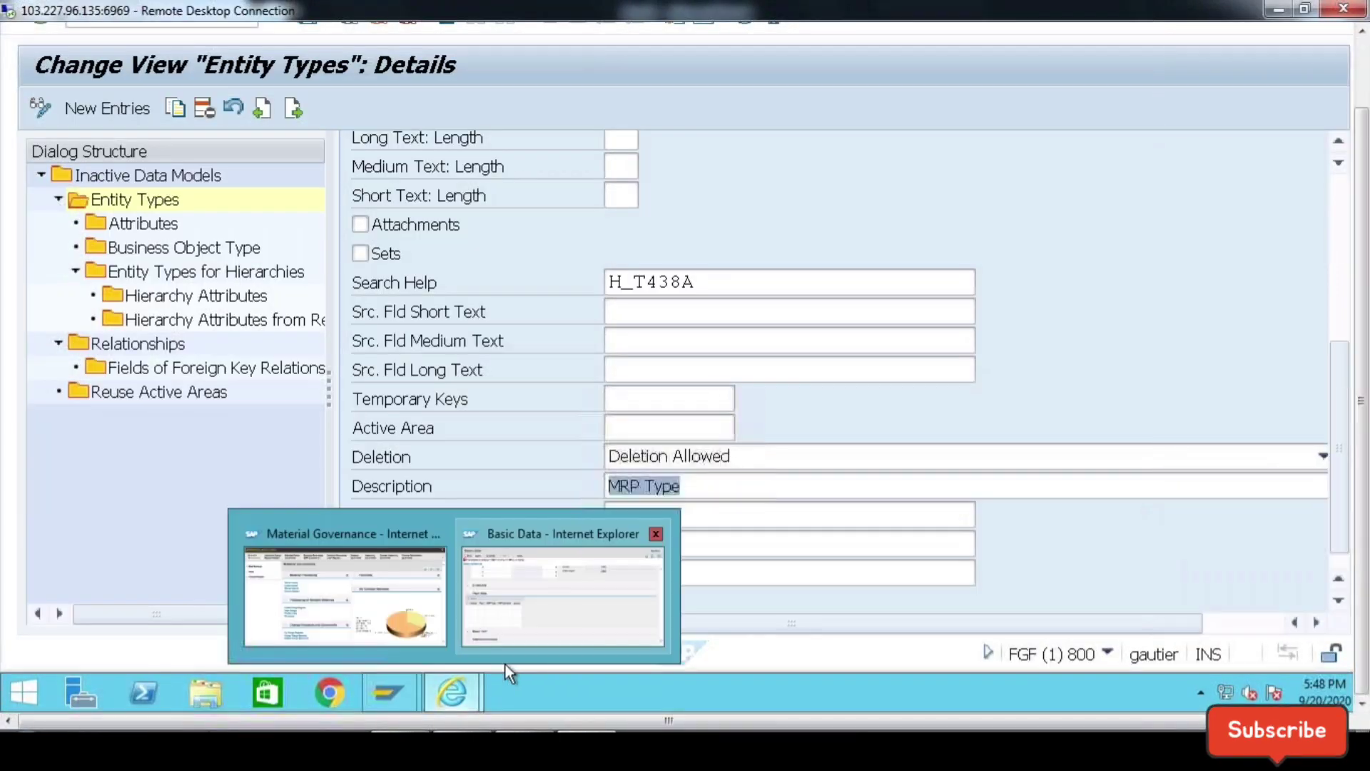
{"action": "left_click", "coordinate": [482, 621]}
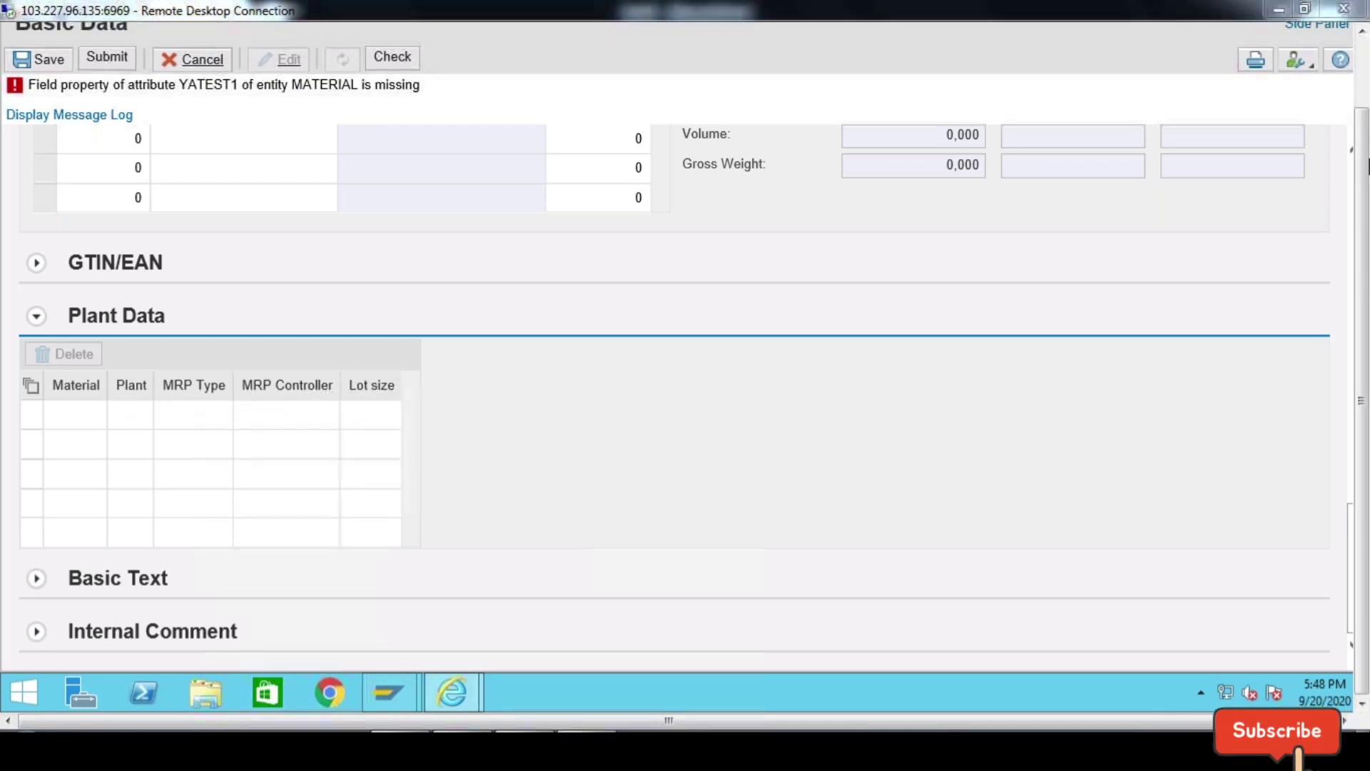
{"action": "scroll", "coordinate": [1364, 154], "scroll_direction": "up", "scroll_amount": 2}
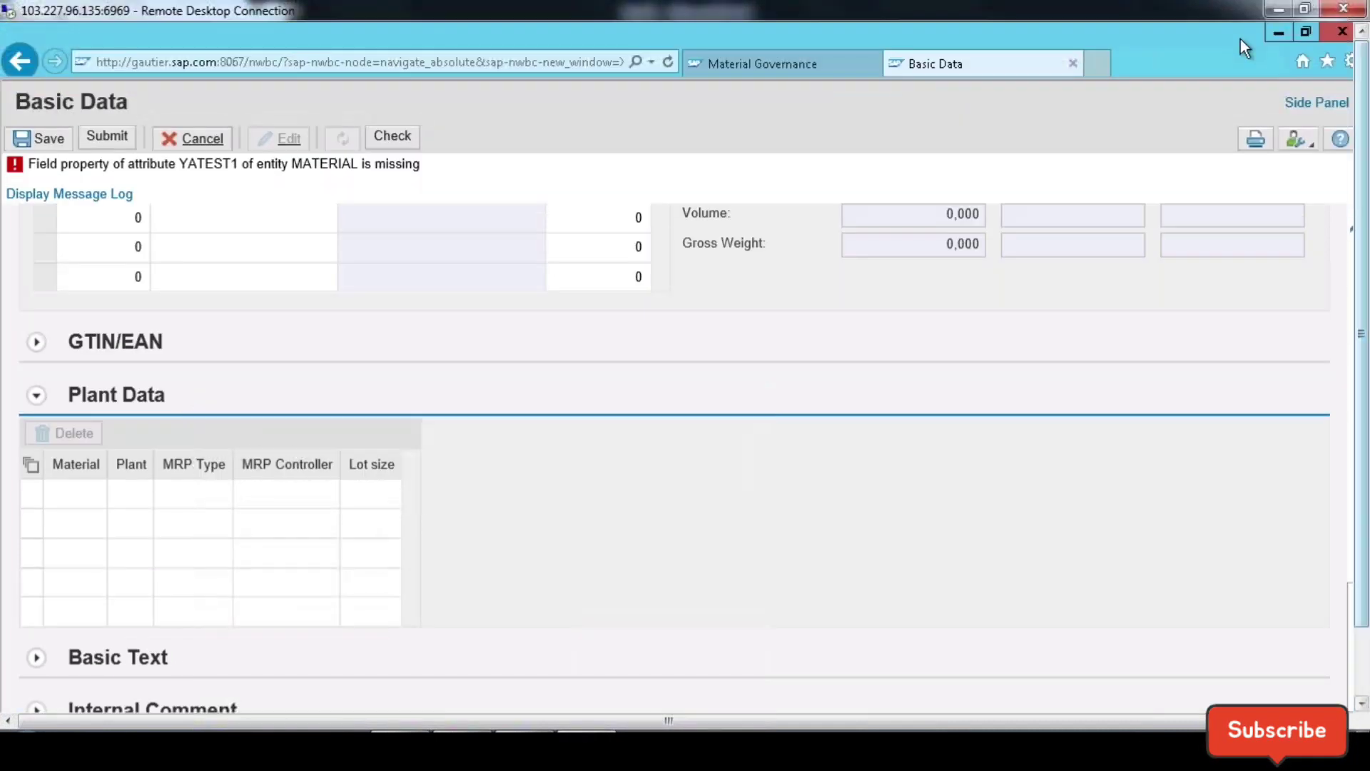
{"action": "left_click", "coordinate": [1278, 32]}
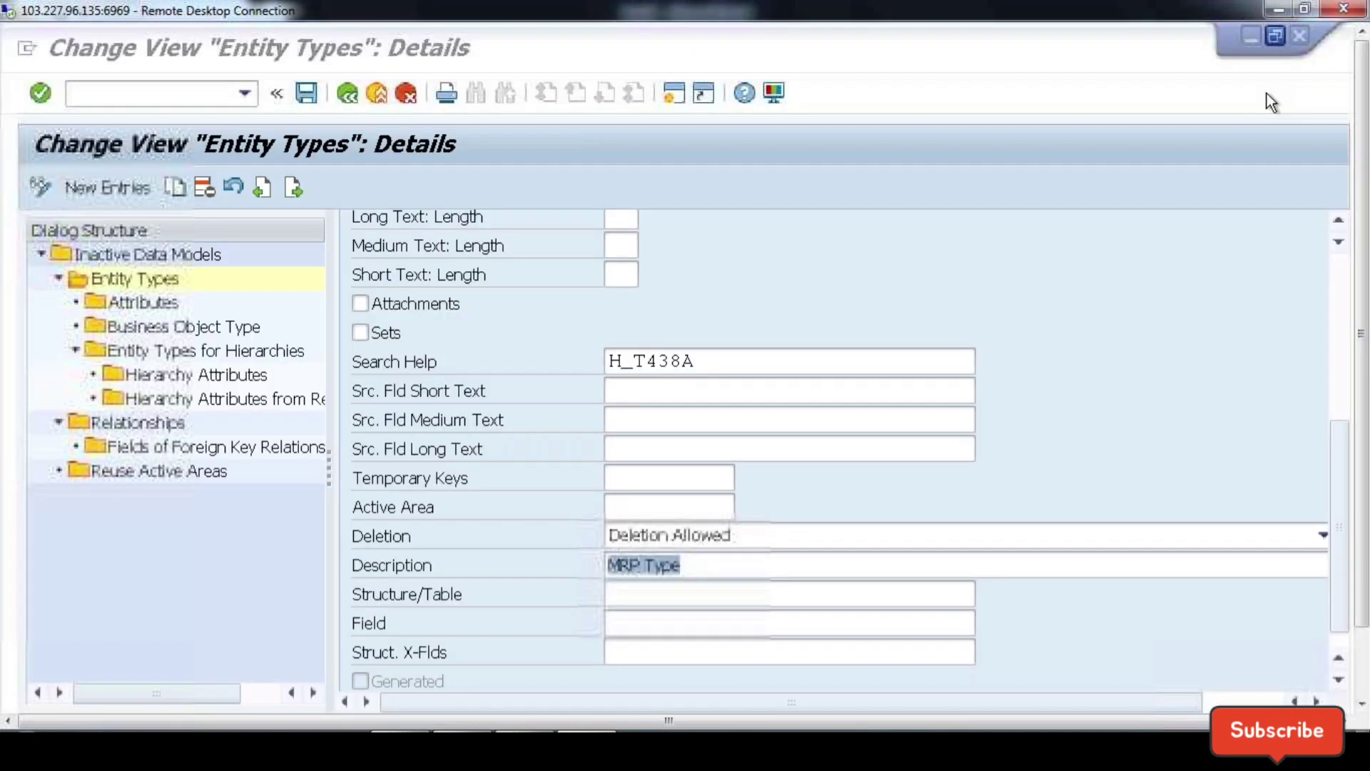
Step: Return to the entity type overview and review the custom entity types YMARC1, YT001W, YT024D and YT438A
{"action": "left_click", "coordinate": [348, 96]}
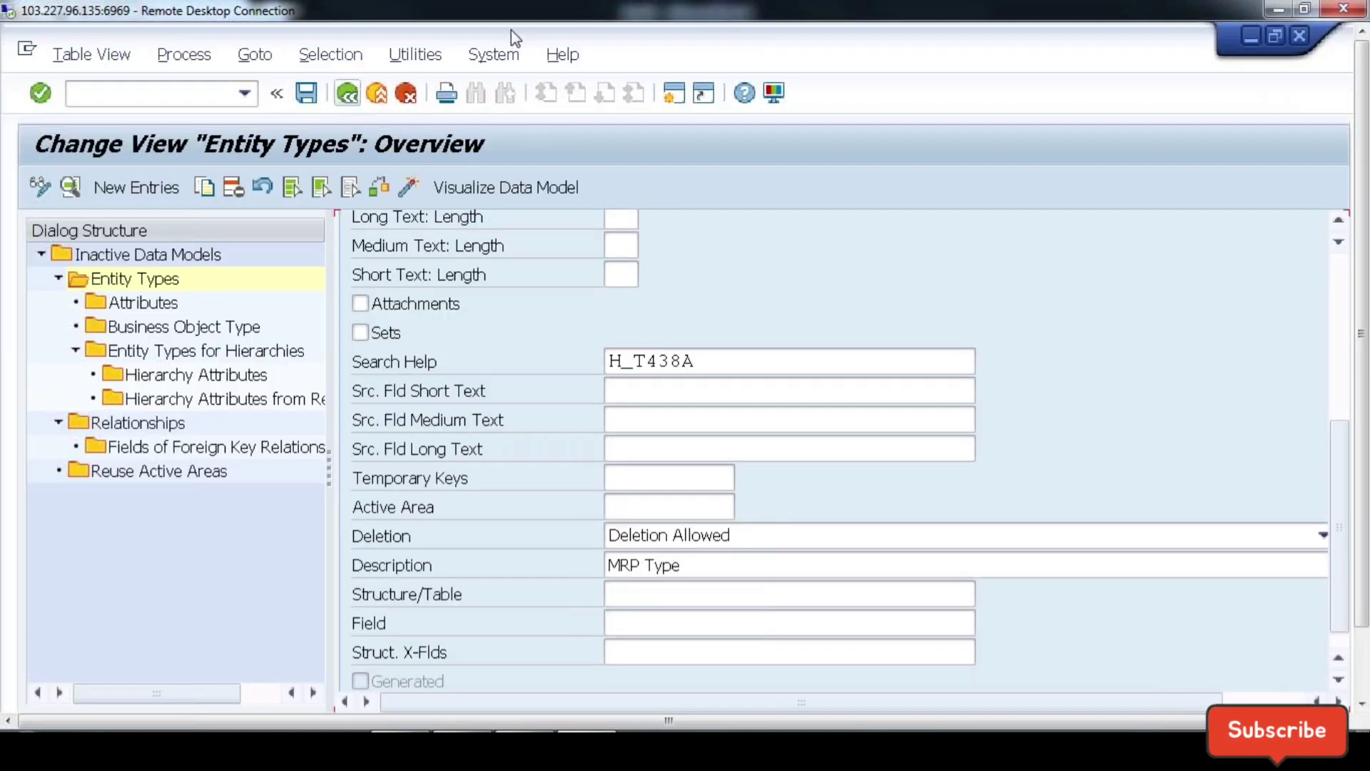
{"action": "left_click", "coordinate": [350, 466]}
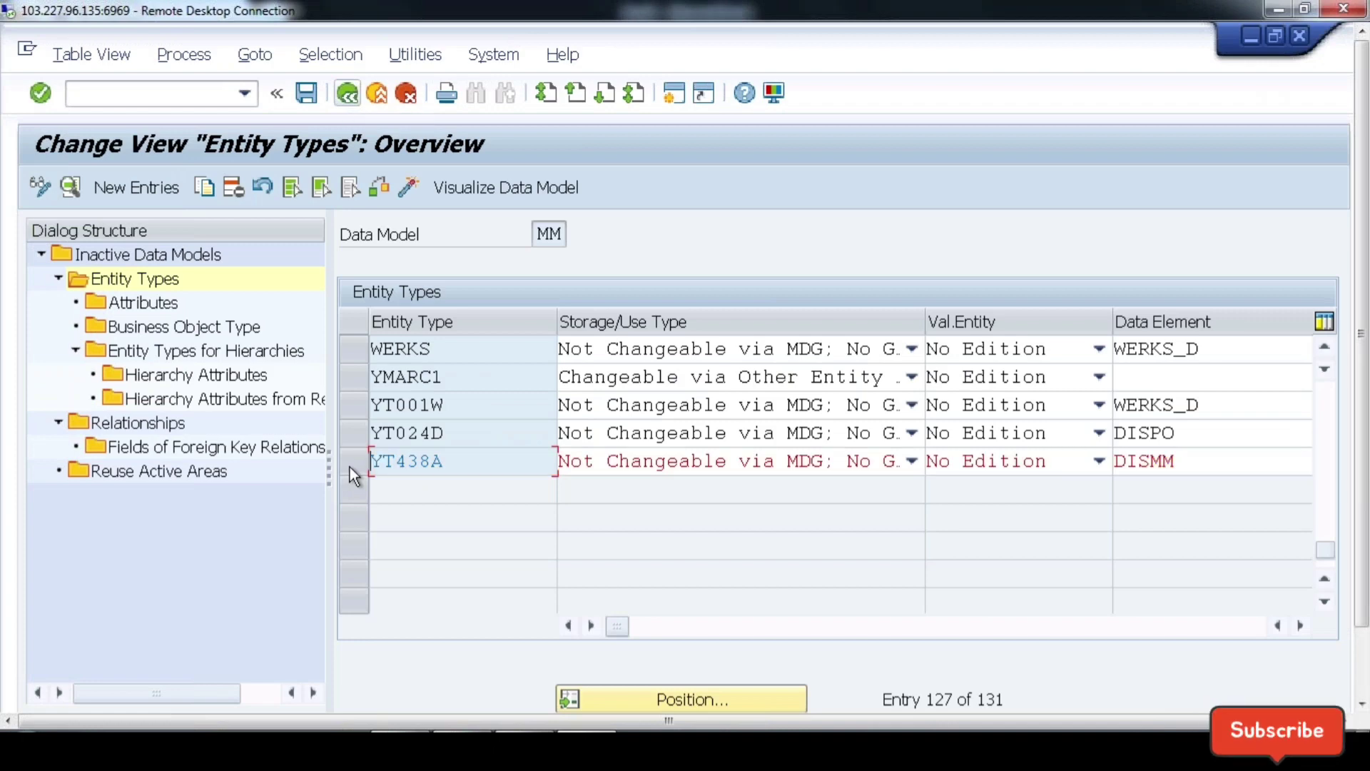
{"action": "left_click", "coordinate": [362, 379]}
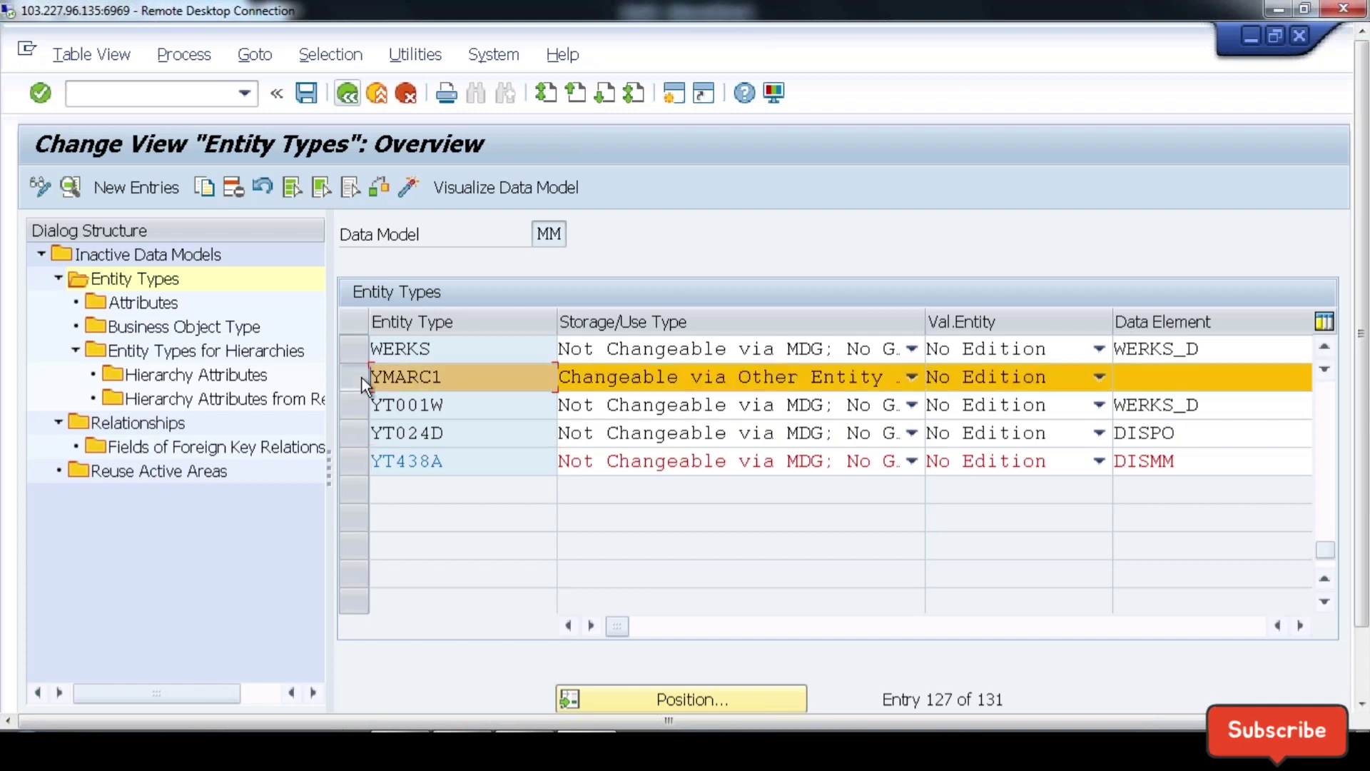
{"action": "left_click_drag", "start_coordinate": [454, 406], "coordinate": [362, 408]}
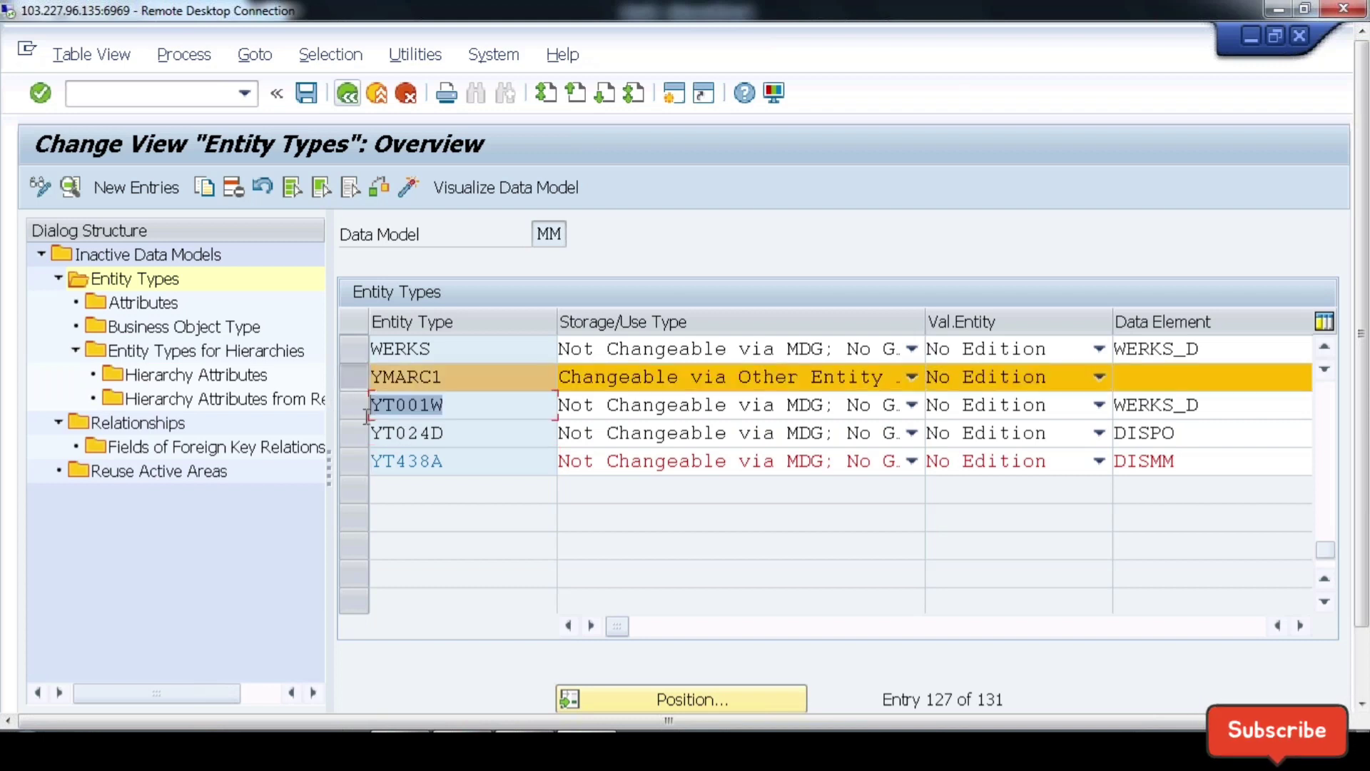
{"action": "double_click", "coordinate": [386, 436]}
{"action": "double_click", "coordinate": [394, 461]}
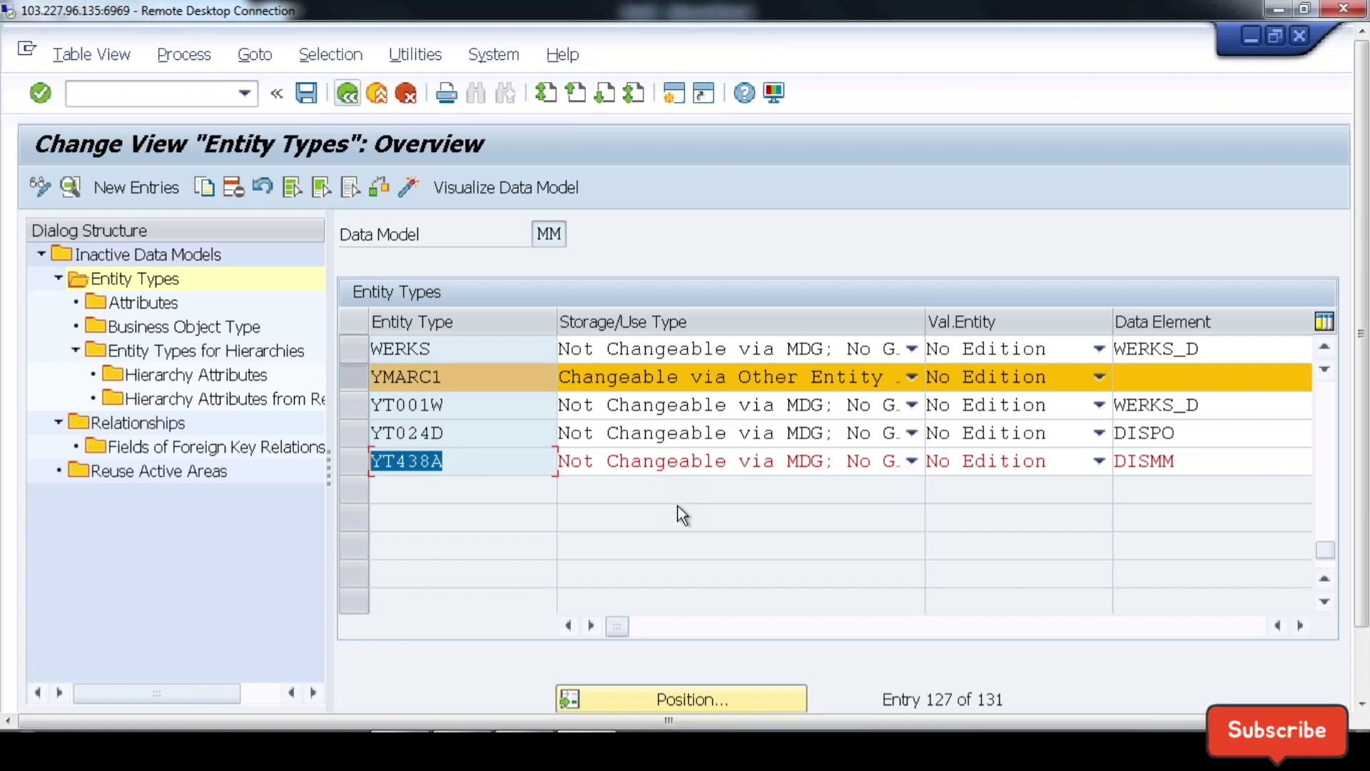
Step: Open the attributes of entity type YMARC1
{"action": "double_click", "coordinate": [389, 380]}
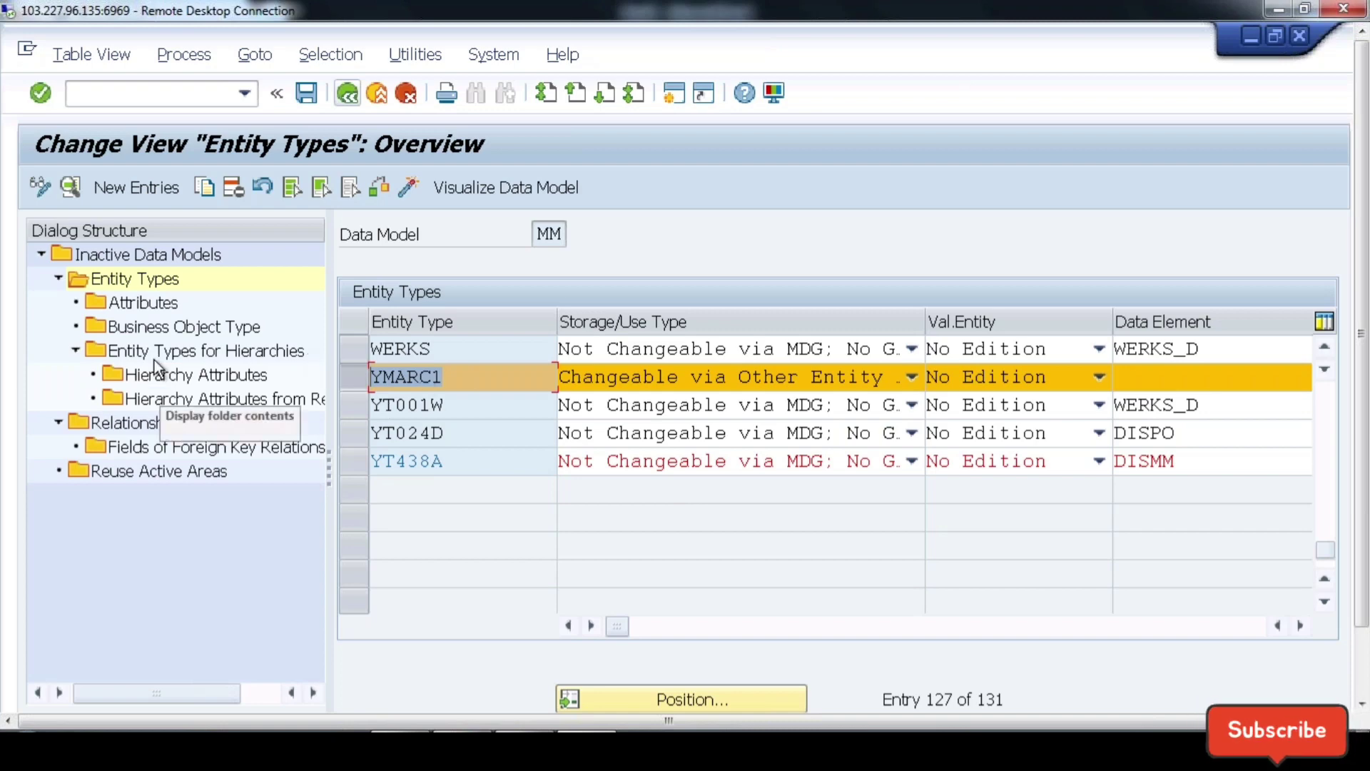
{"action": "left_click", "coordinate": [160, 303]}
{"action": "double_click", "coordinate": [160, 303]}
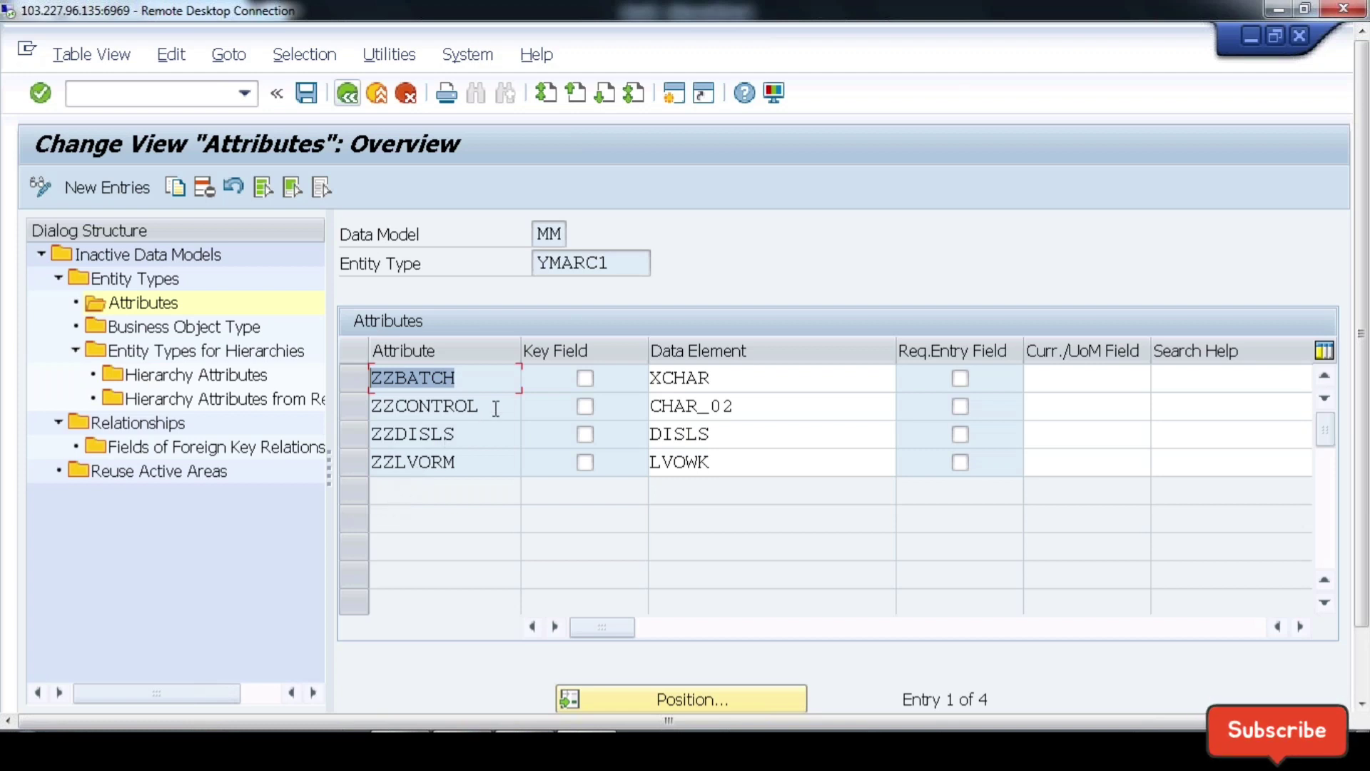
Step: Examine YMARC1's attributes ZZCONTROL, ZZDISLS and ZZLVORM, and return to the entity type overview
{"action": "left_click_drag", "start_coordinate": [497, 409], "coordinate": [374, 438]}
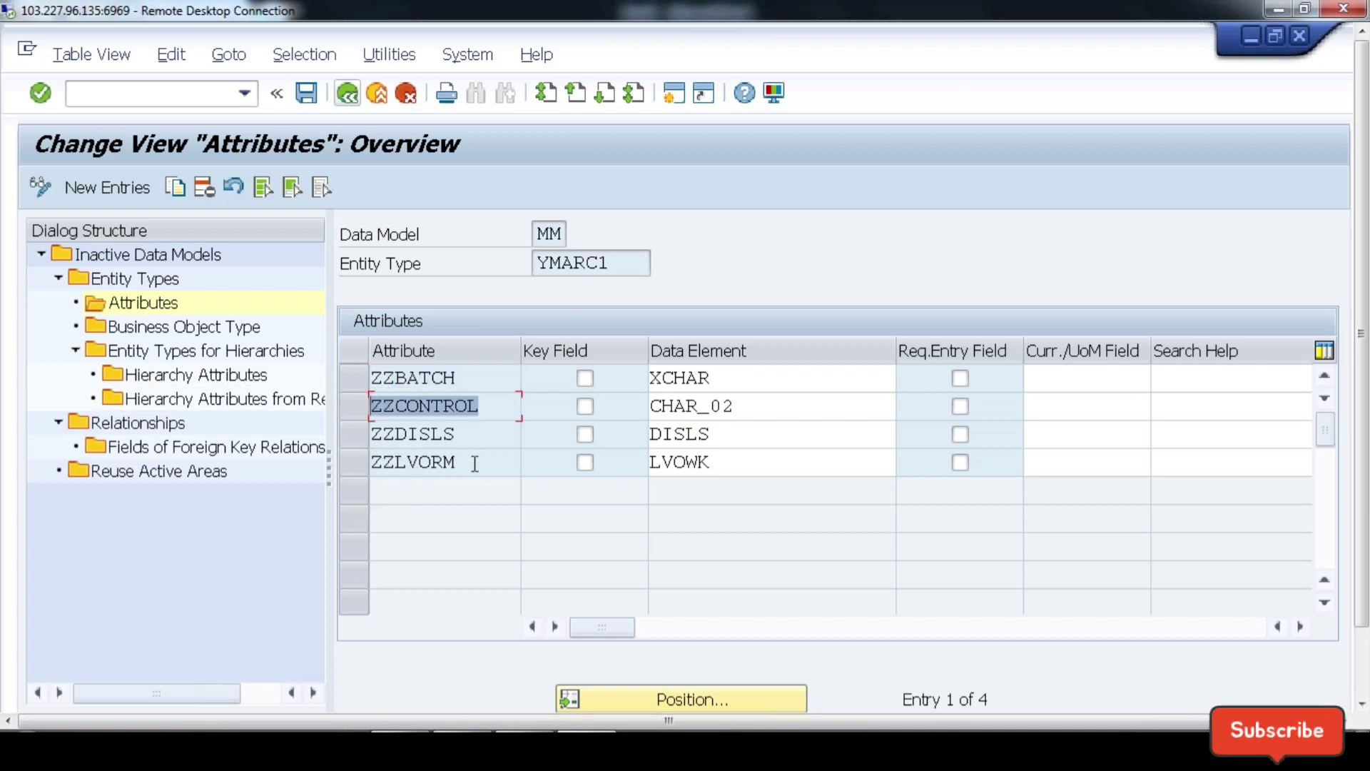
{"action": "left_click", "coordinate": [466, 436]}
{"action": "left_click_drag", "start_coordinate": [467, 436], "coordinate": [362, 436]}
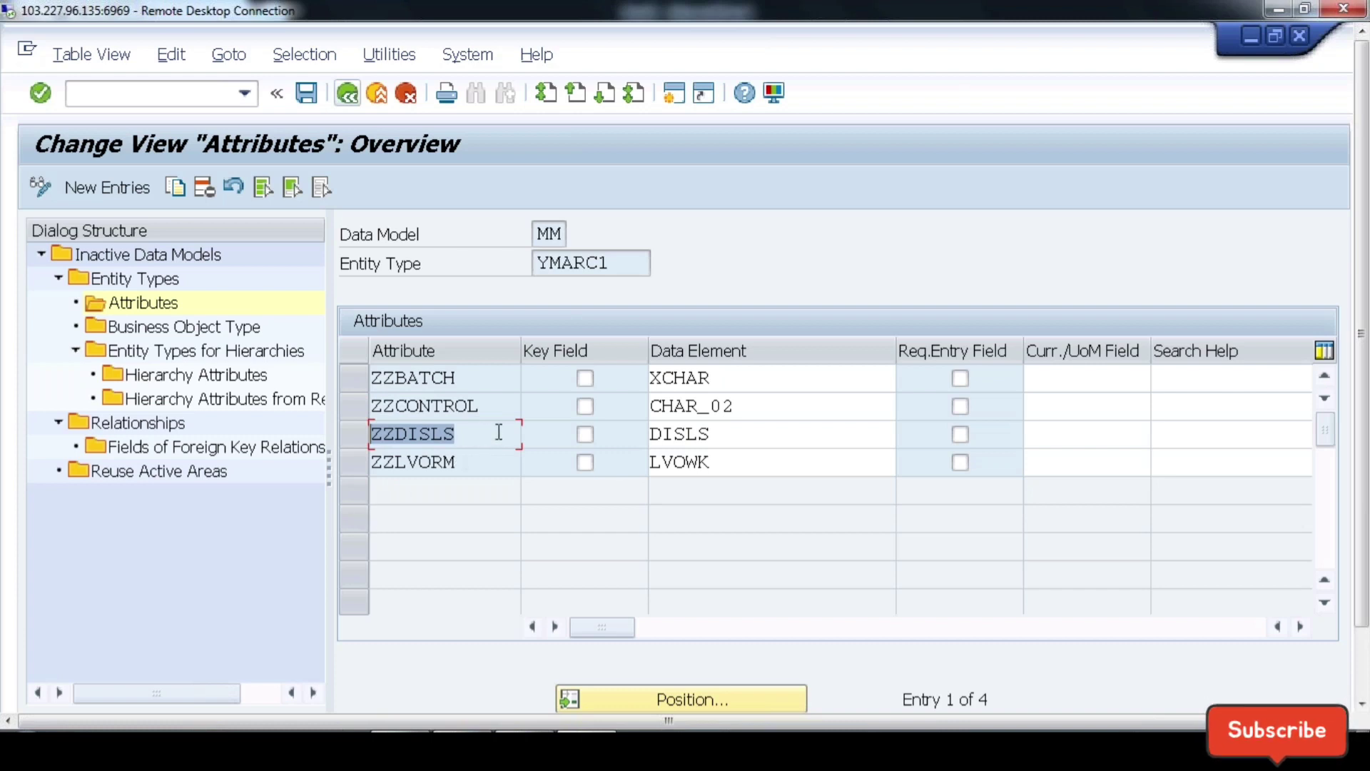
{"action": "left_click_drag", "start_coordinate": [507, 434], "coordinate": [348, 428]}
{"action": "left_click", "coordinate": [477, 461]}
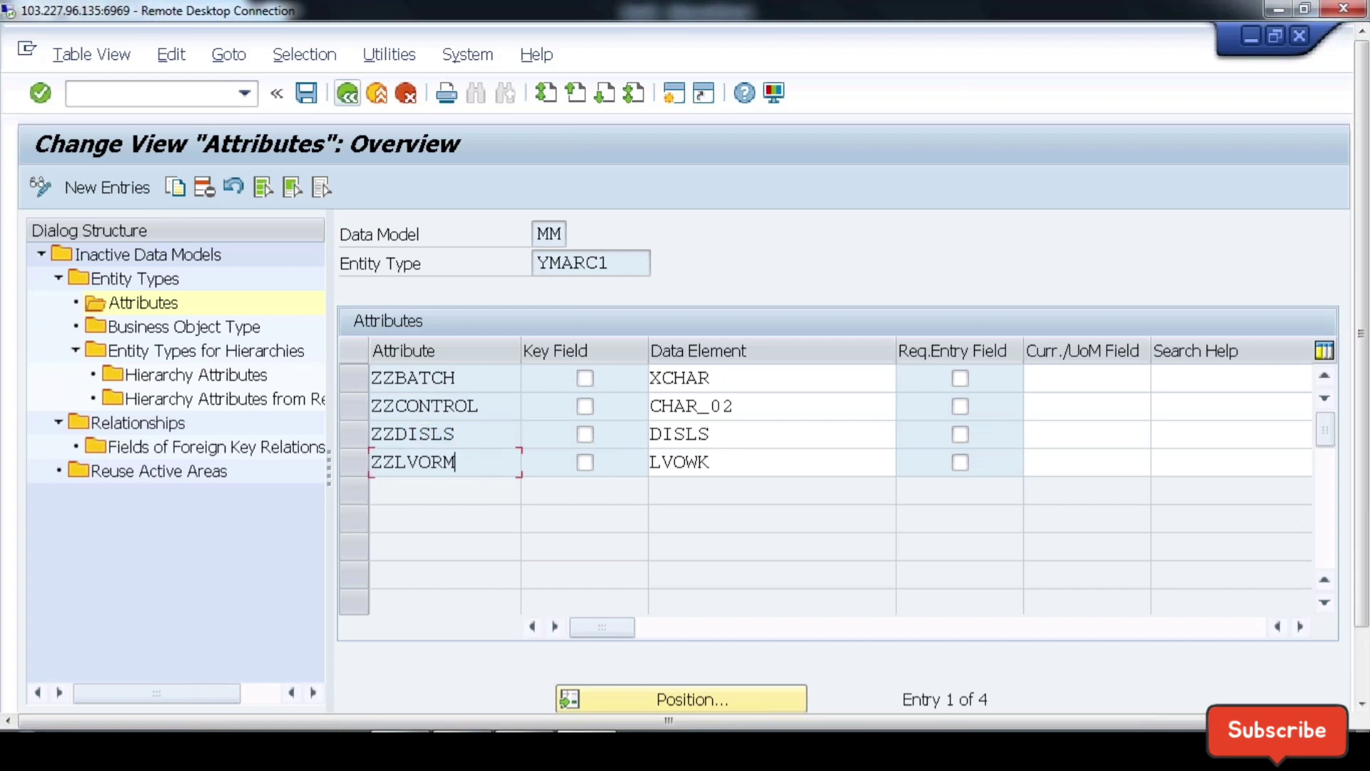
{"action": "left_click_drag", "start_coordinate": [478, 459], "coordinate": [341, 458]}
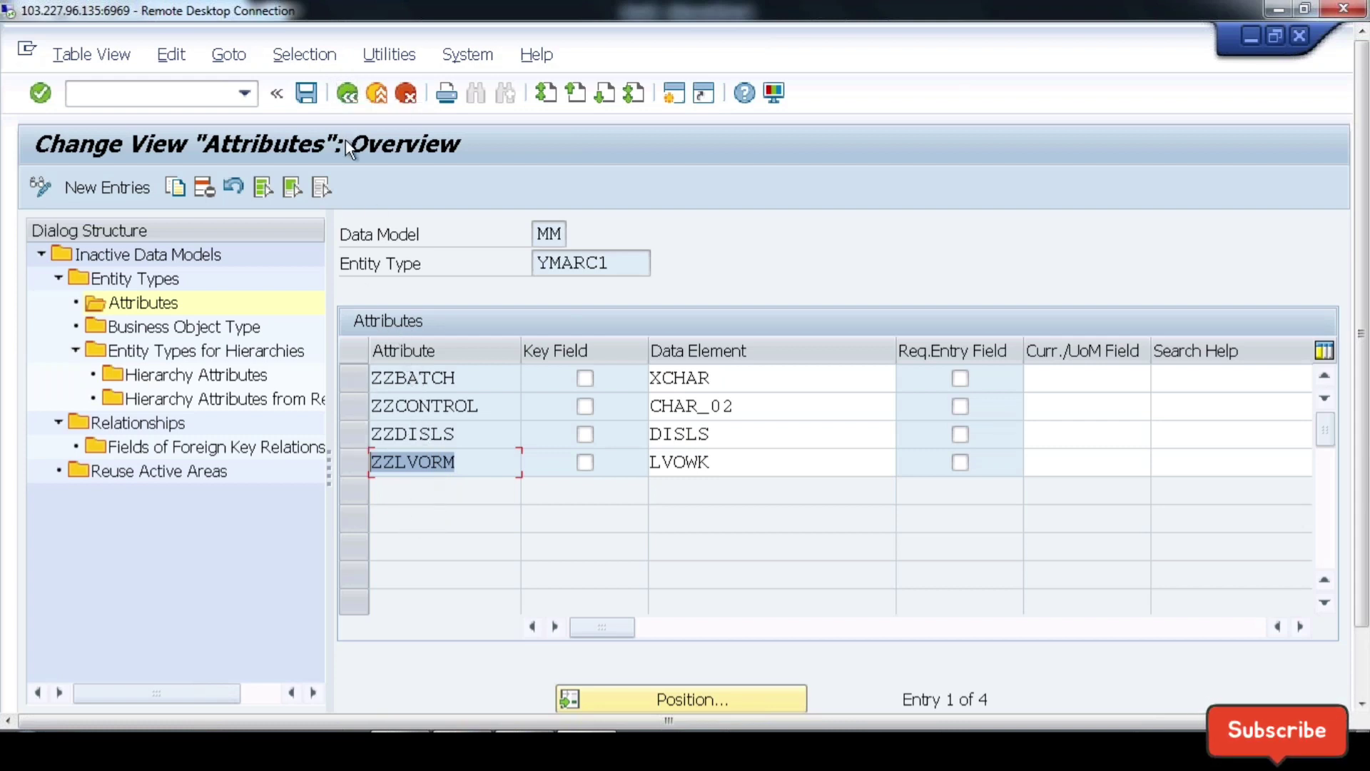
{"action": "left_click", "coordinate": [347, 93]}
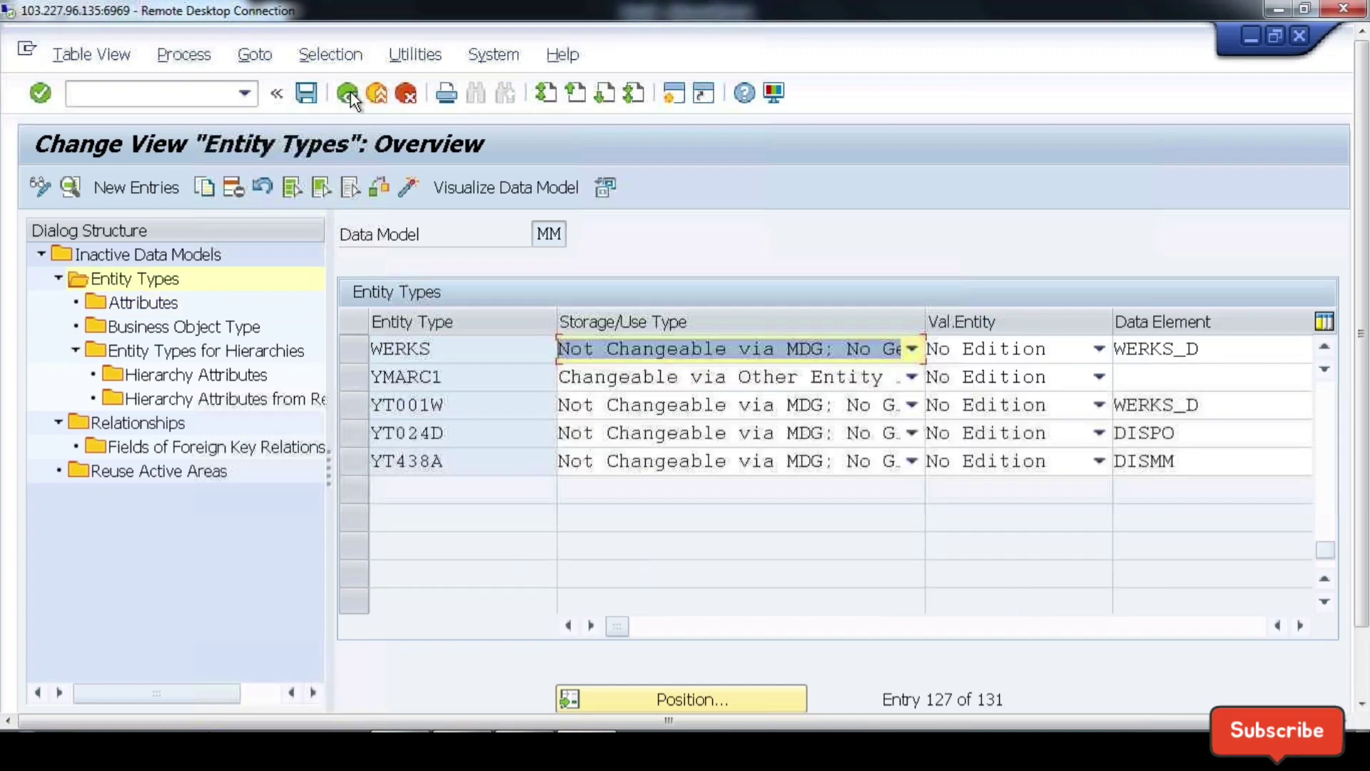
{"action": "double_click", "coordinate": [156, 448]}
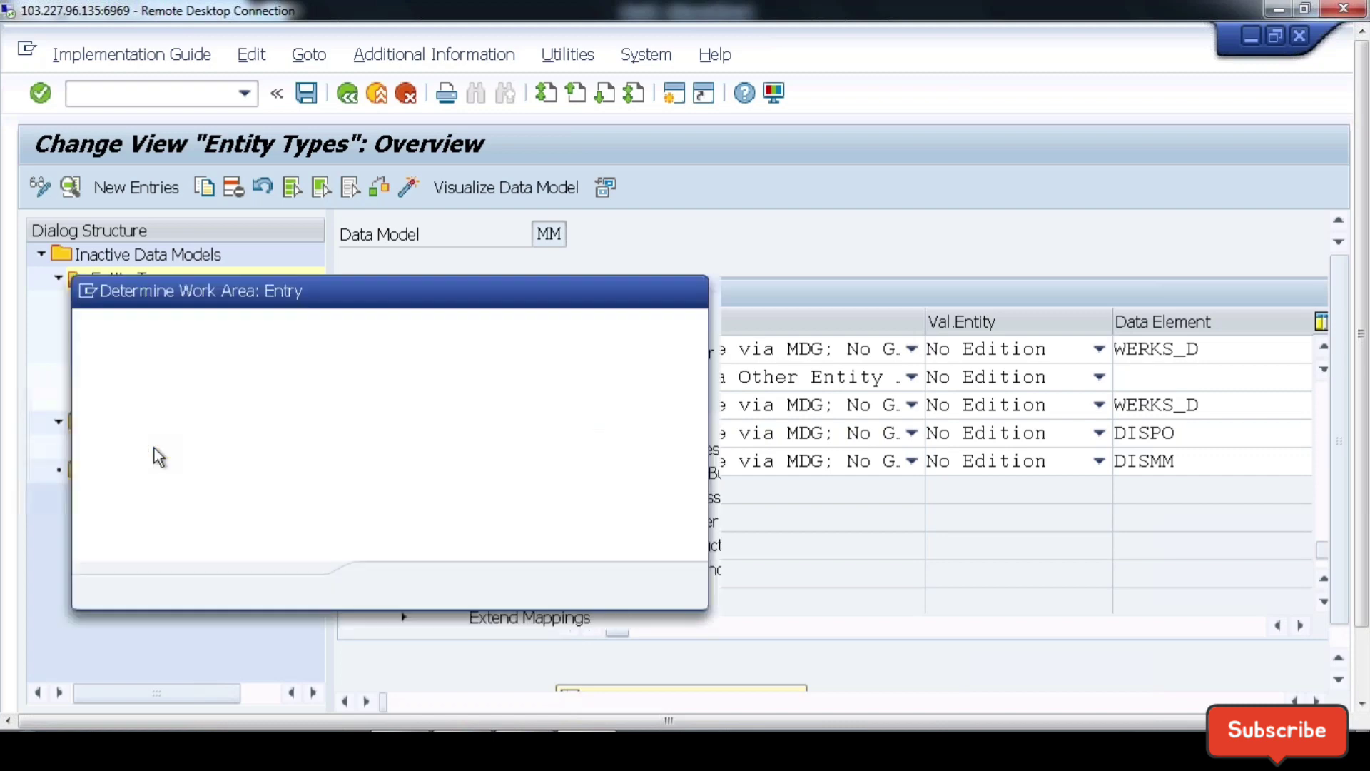
{"action": "key", "text": "F12"}
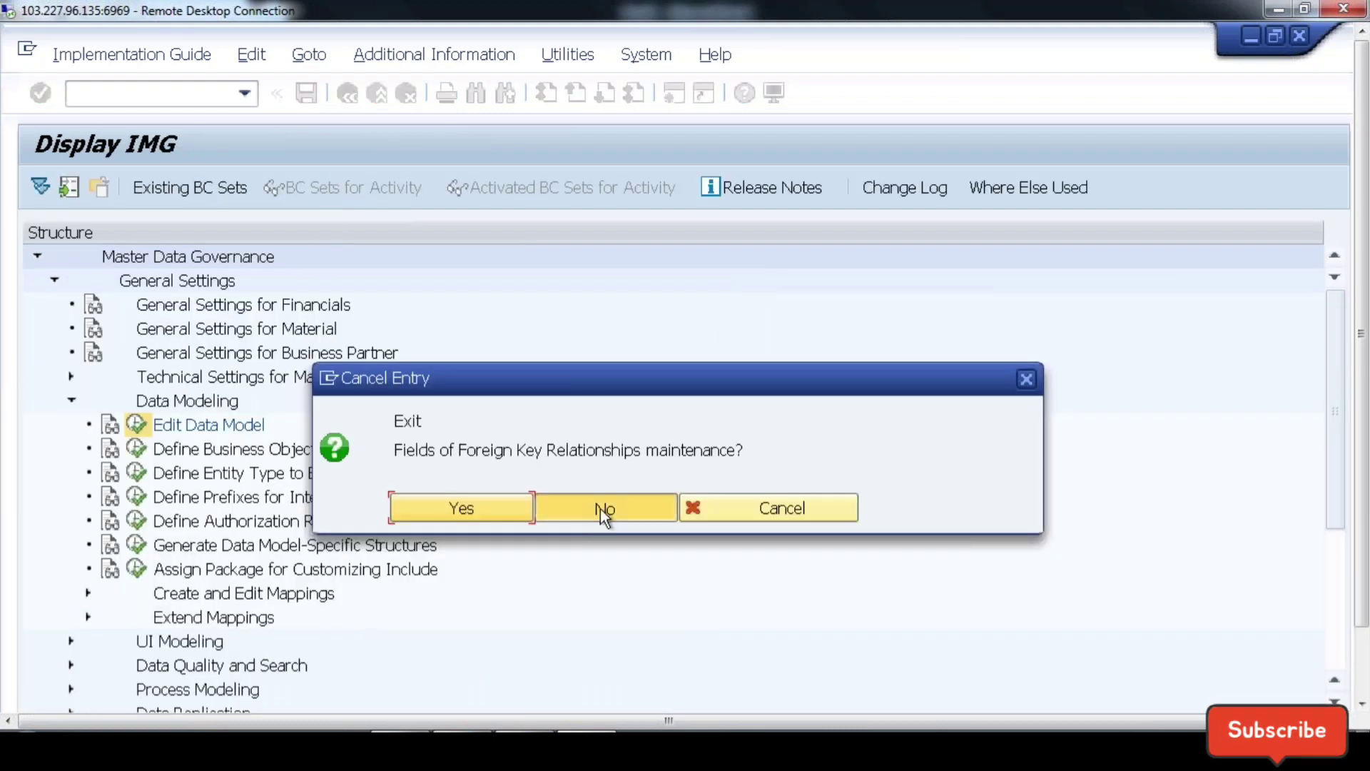
{"action": "left_click", "coordinate": [601, 508]}
{"action": "left_click", "coordinate": [686, 587]}
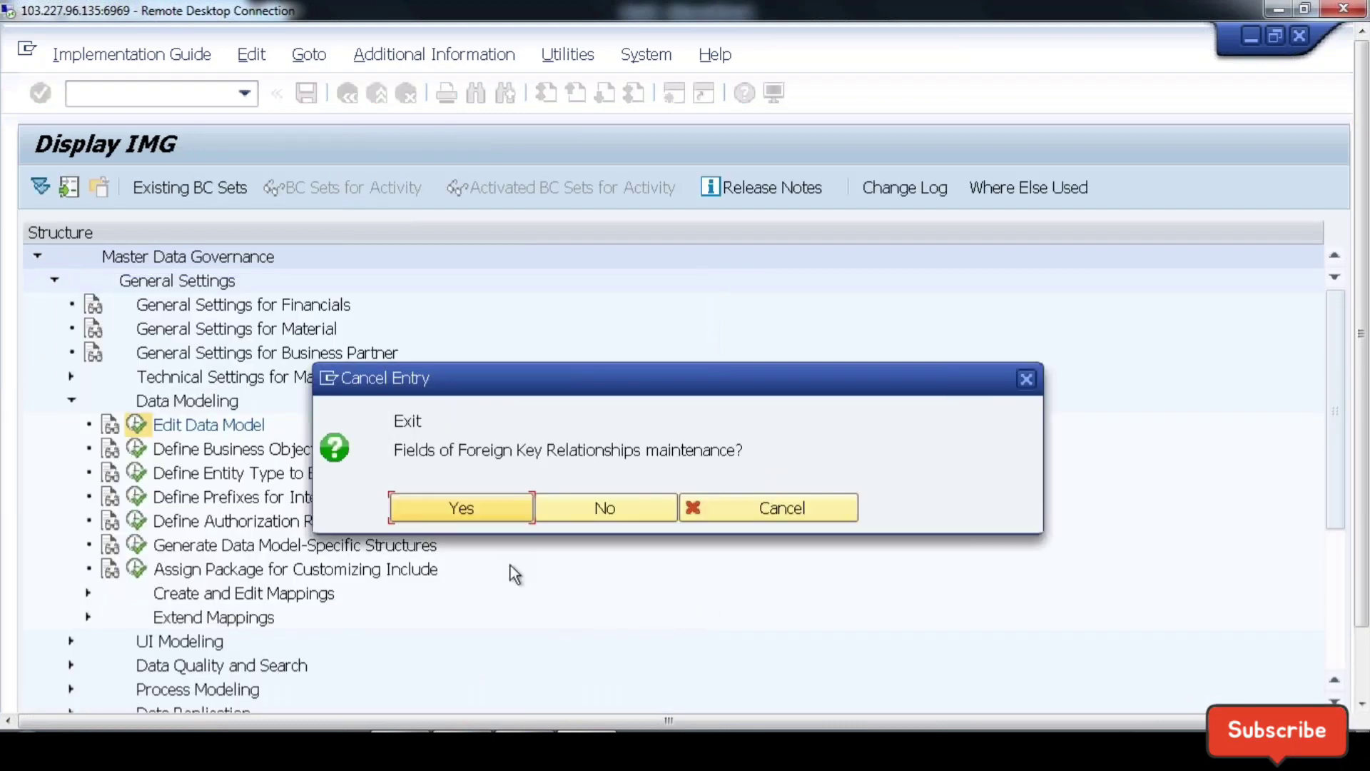
{"action": "left_click", "coordinate": [486, 507]}
Step: Open the relationships overview of the MM data model
{"action": "double_click", "coordinate": [143, 426]}
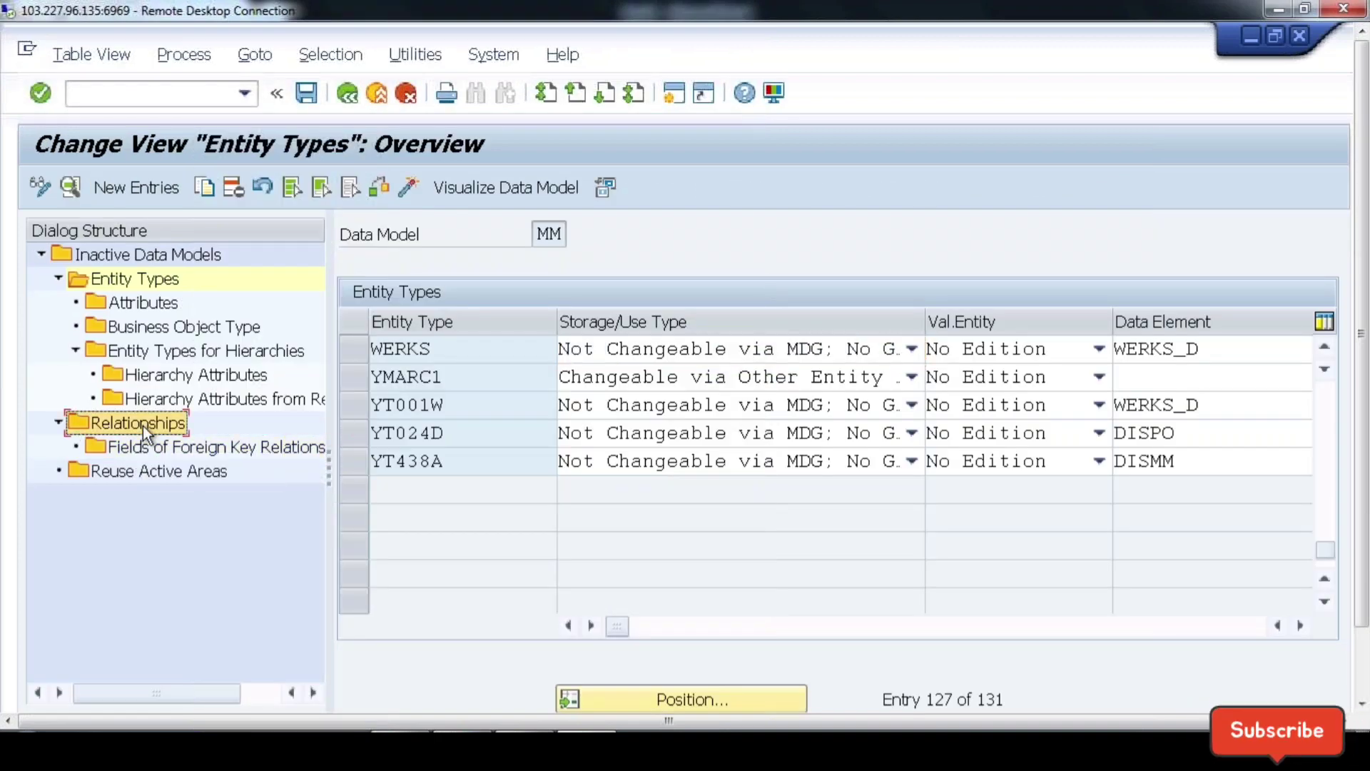
{"action": "left_click", "coordinate": [493, 515]}
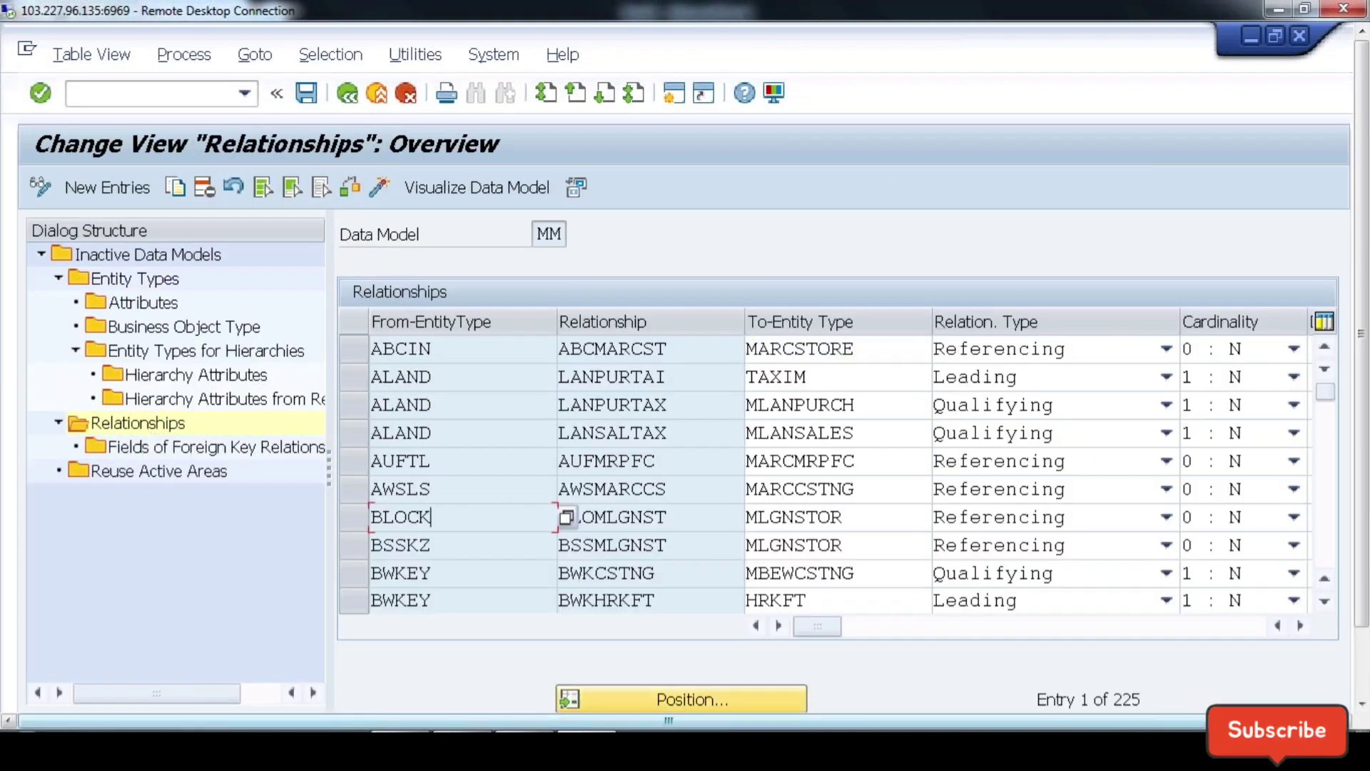
Step: Position the relationships list at from-entity type MATERIAL and locate its relationship MAT_MARC1
{"action": "left_click", "coordinate": [705, 707]}
{"action": "type", "text": "MATER"}
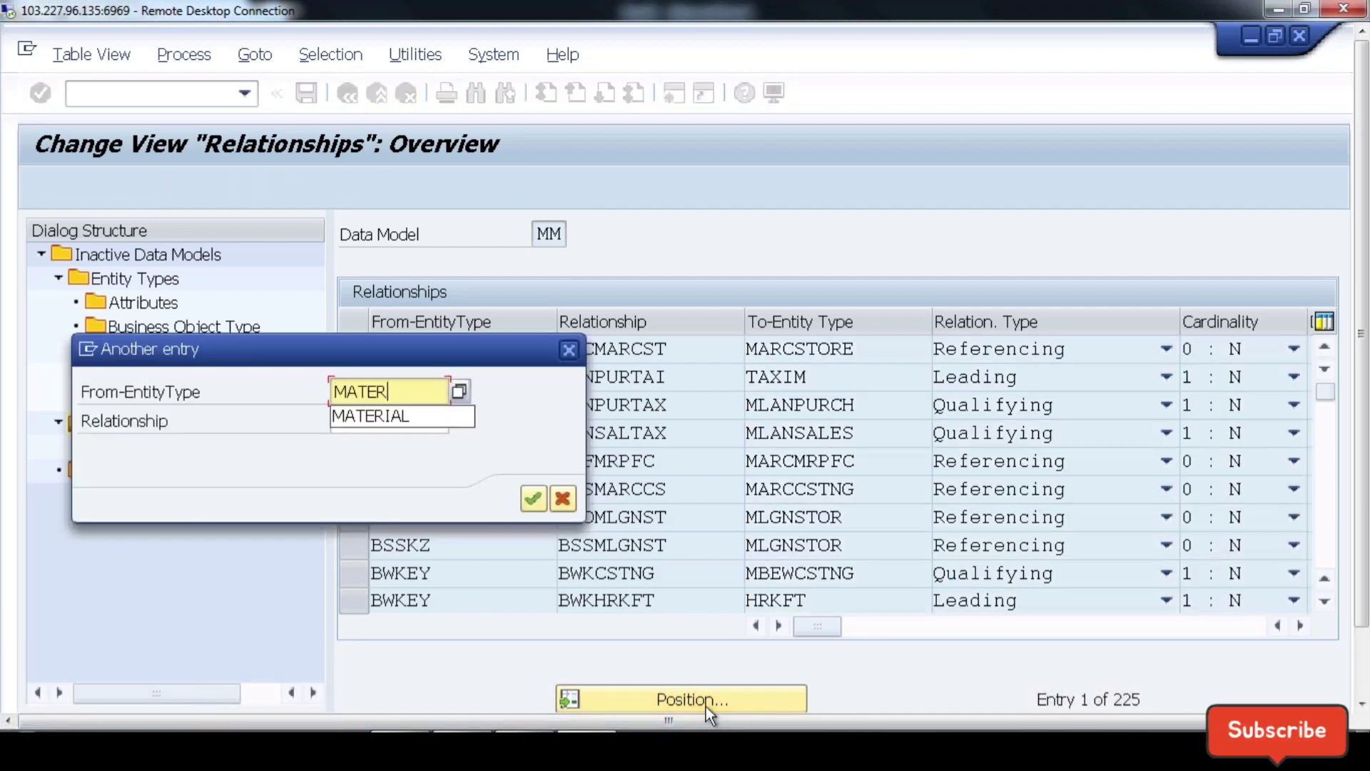
{"action": "type", "text": "IAL"}
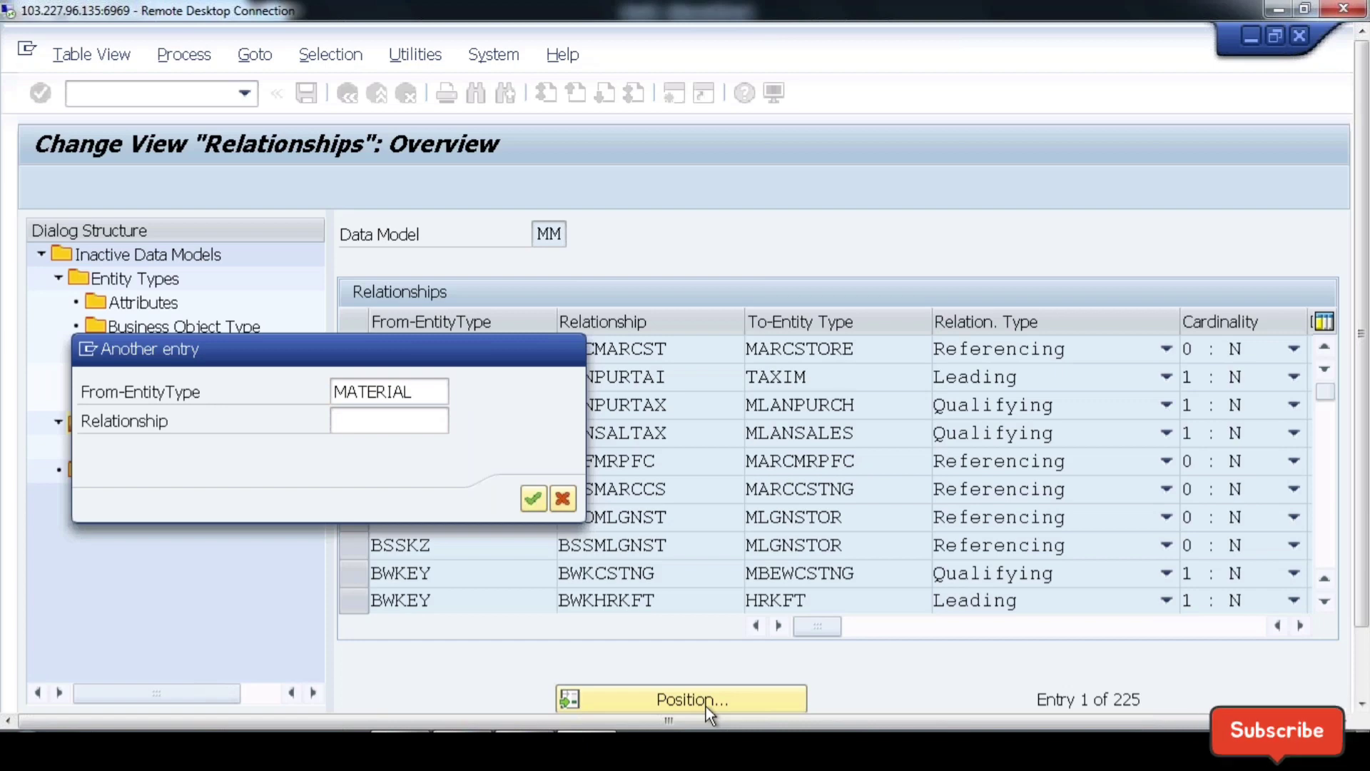
{"action": "key", "text": "Return"}
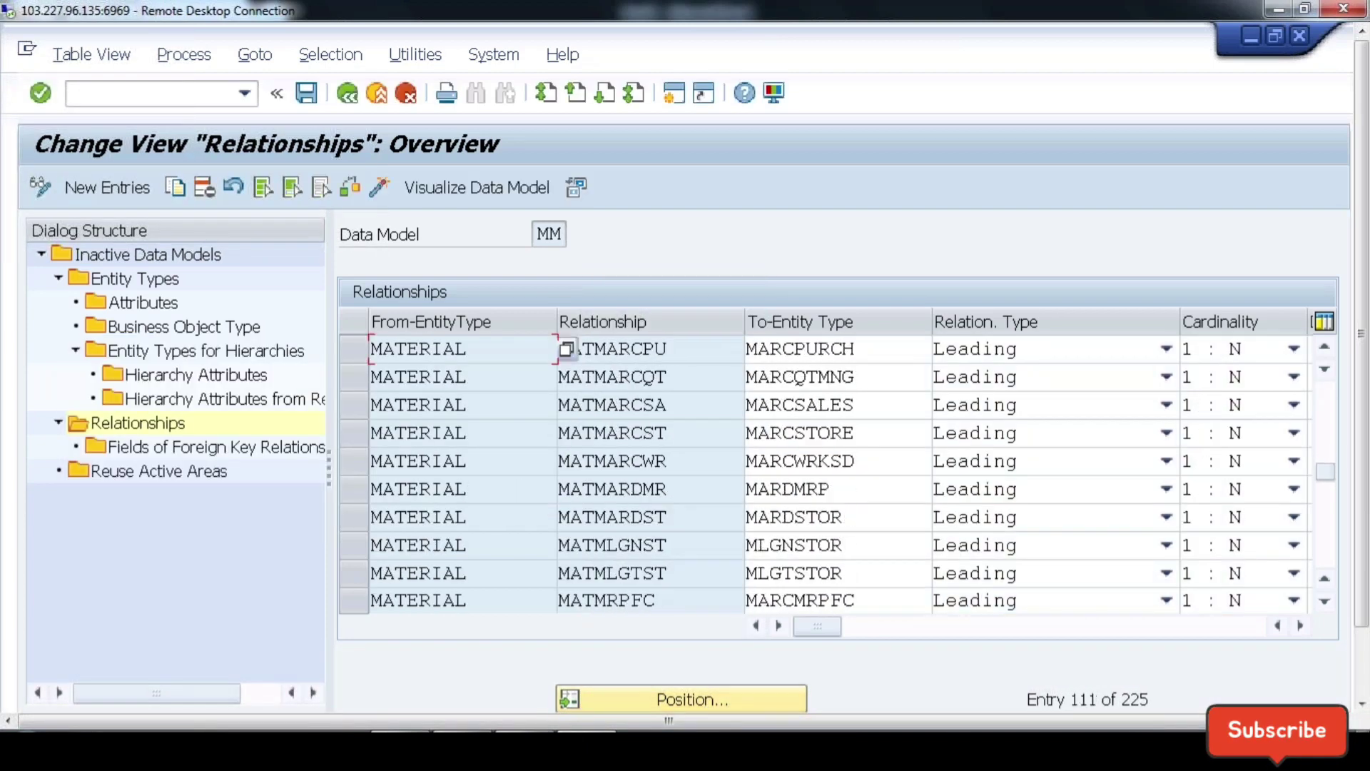
{"action": "scroll", "coordinate": [418, 349], "scroll_direction": "down", "scroll_amount": 7}
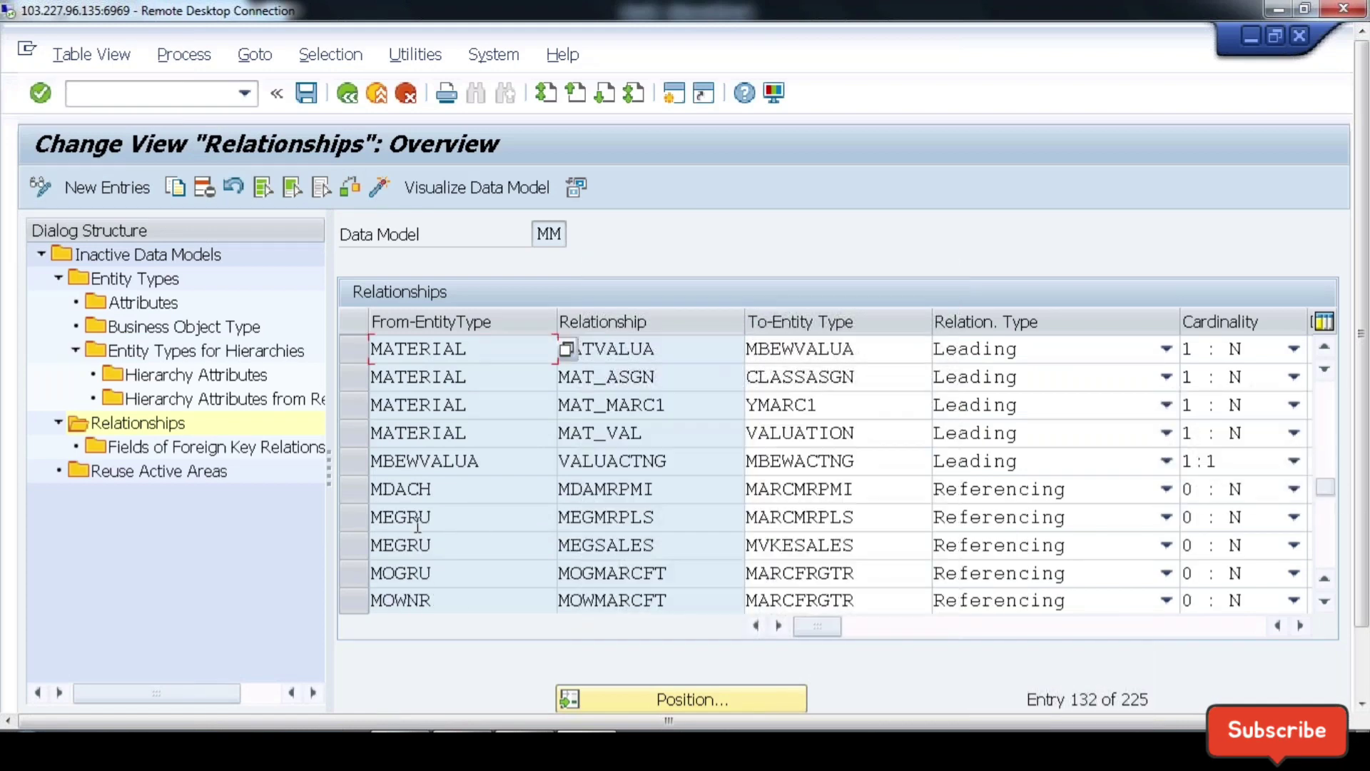
Step: Examine relationship MAT_MARC1 from MATERIAL to YMARC1, including its relationship type and cardinality
{"action": "left_click", "coordinate": [352, 409]}
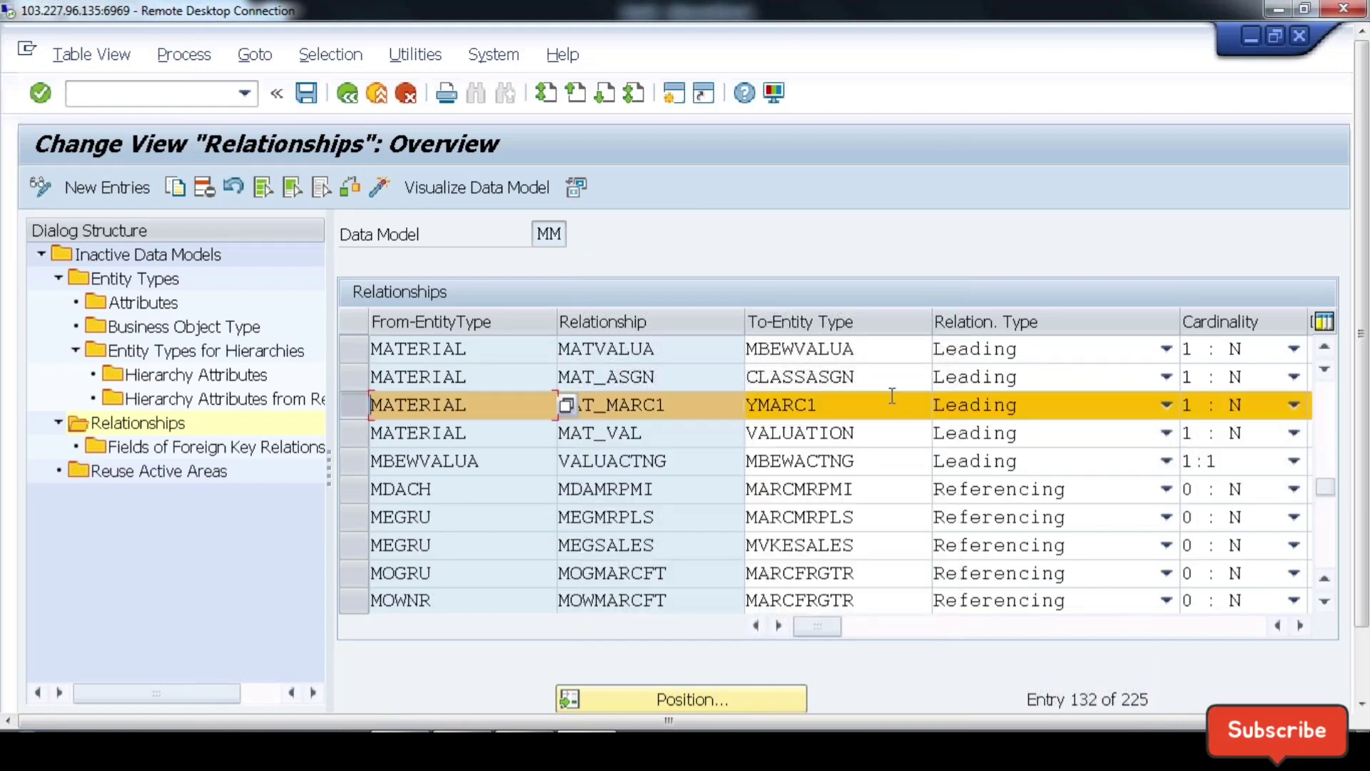
{"action": "left_click_drag", "start_coordinate": [829, 412], "coordinate": [713, 406]}
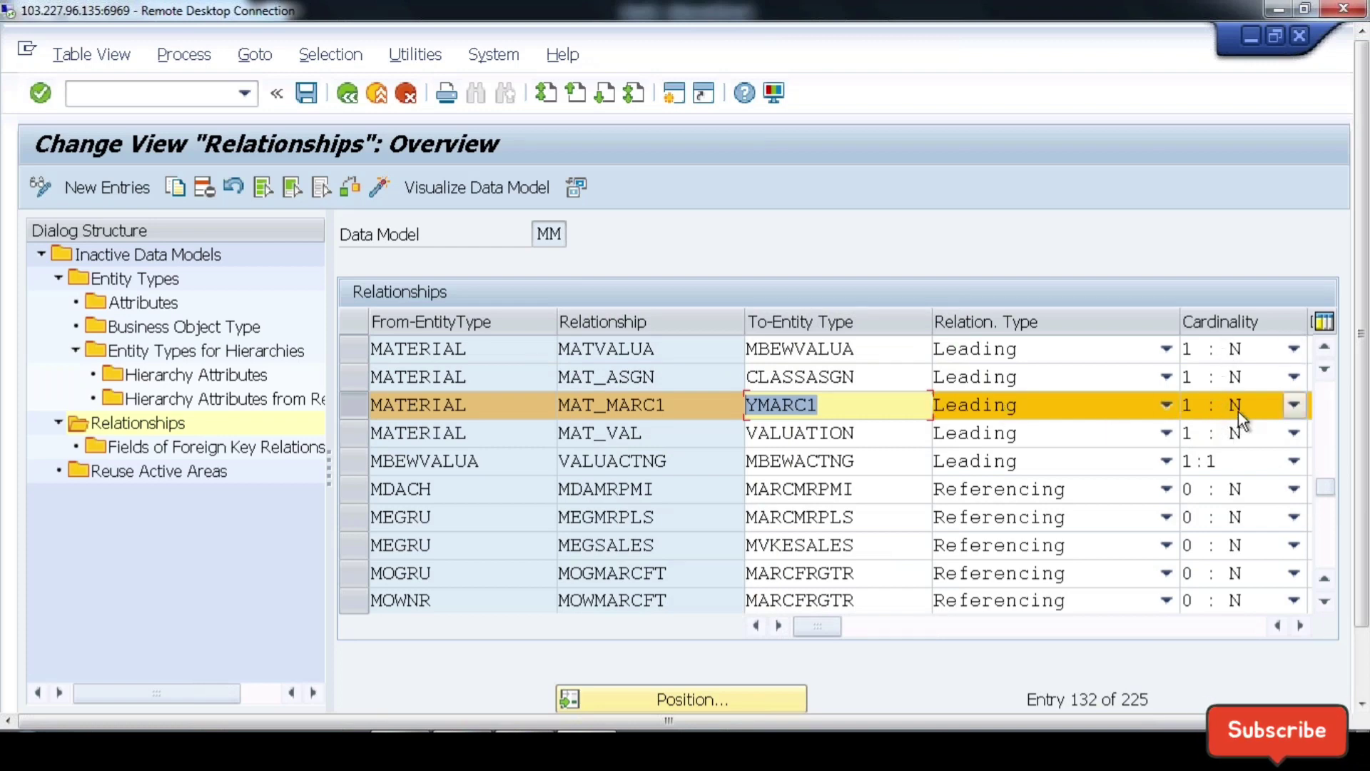
{"action": "left_click_drag", "start_coordinate": [498, 412], "coordinate": [354, 412]}
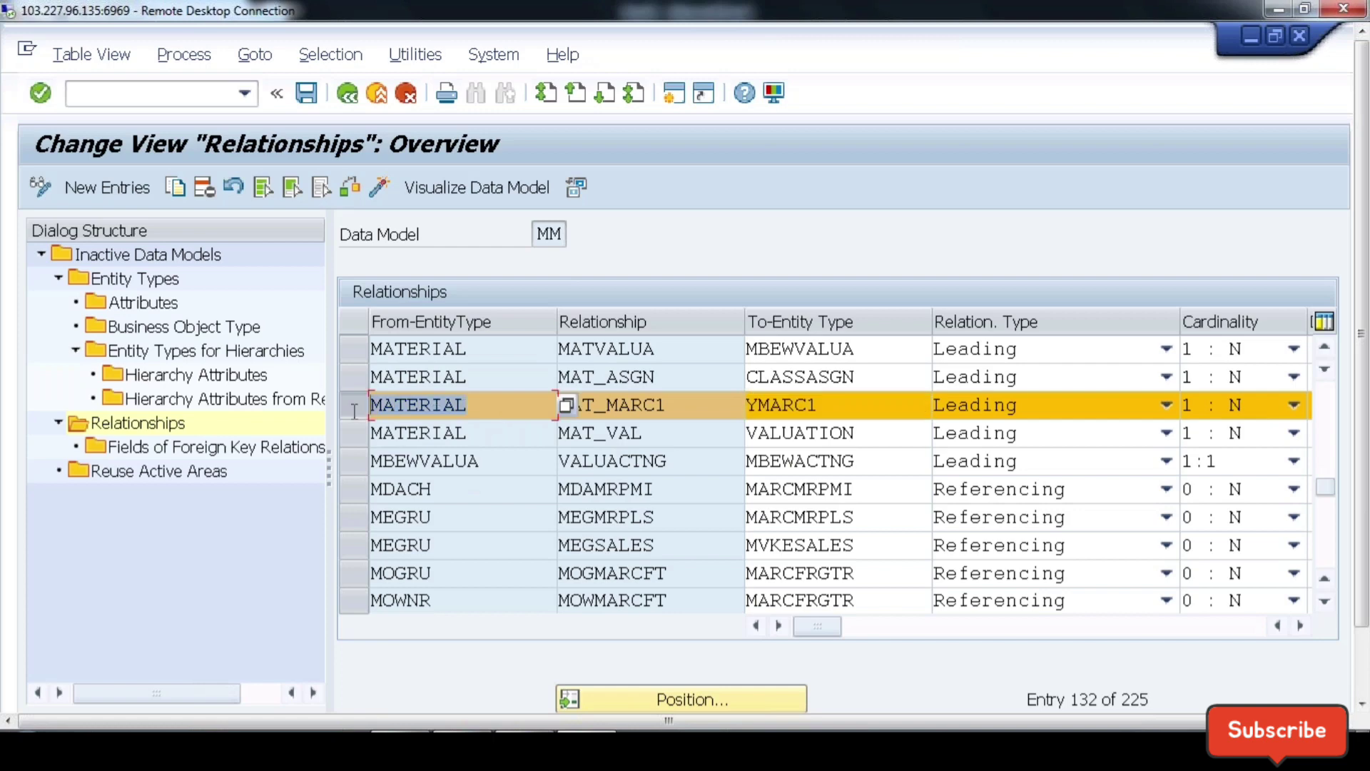
{"action": "left_click_drag", "start_coordinate": [845, 411], "coordinate": [728, 409]}
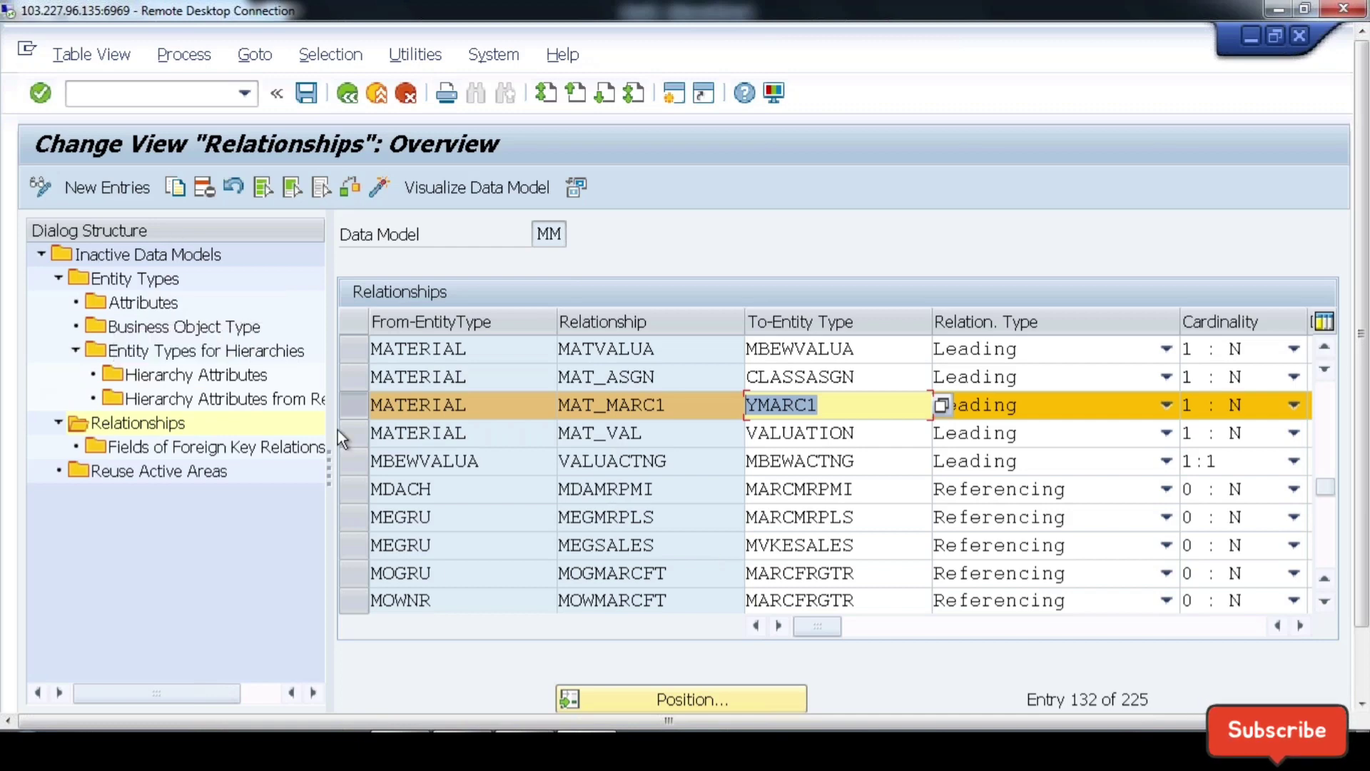
Step: Find the custom relationships starting from YT001W, YT024D and YT438A at the end of the relationships list
{"action": "left_click", "coordinate": [460, 544]}
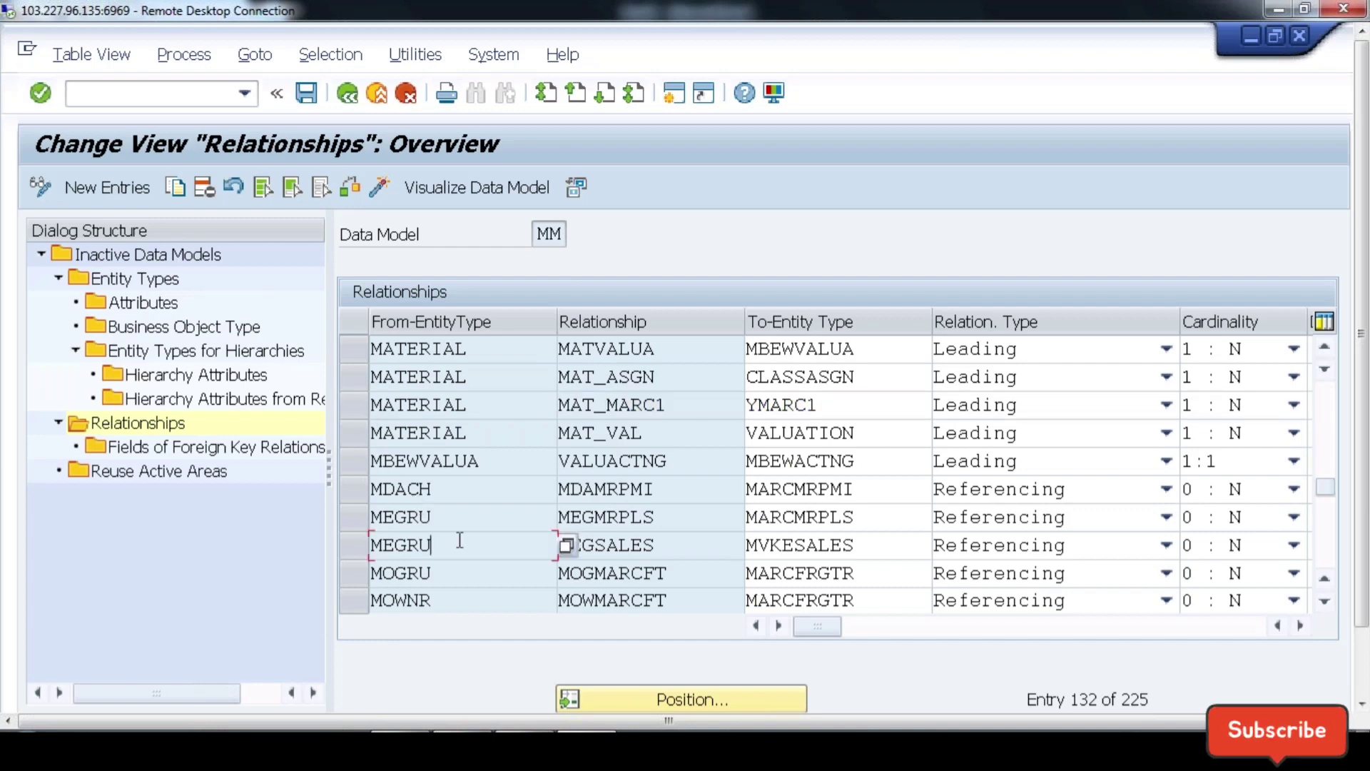
{"action": "scroll", "coordinate": [461, 541], "scroll_direction": "down", "scroll_amount": 6}
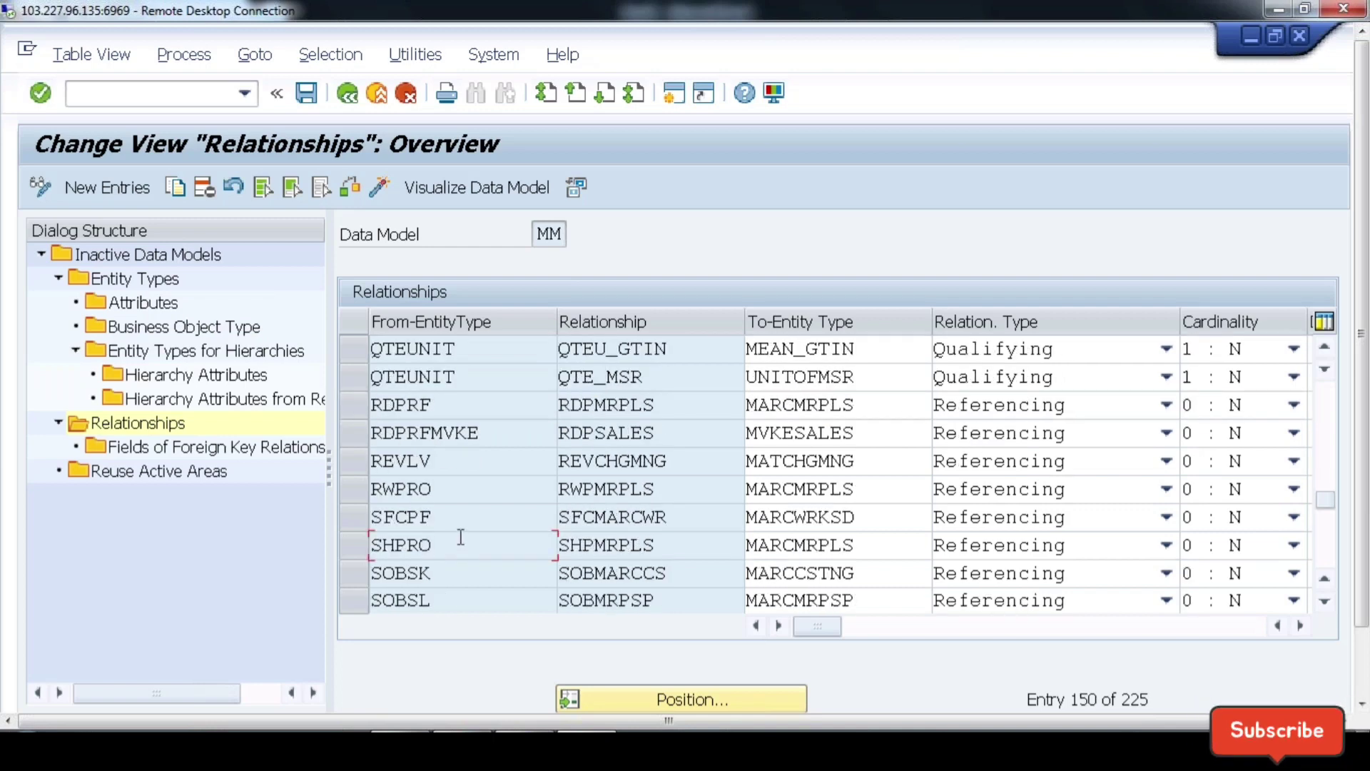
{"action": "scroll", "coordinate": [461, 541], "scroll_direction": "down", "scroll_amount": 6}
{"action": "scroll", "coordinate": [461, 541], "scroll_direction": "down", "scroll_amount": 18}
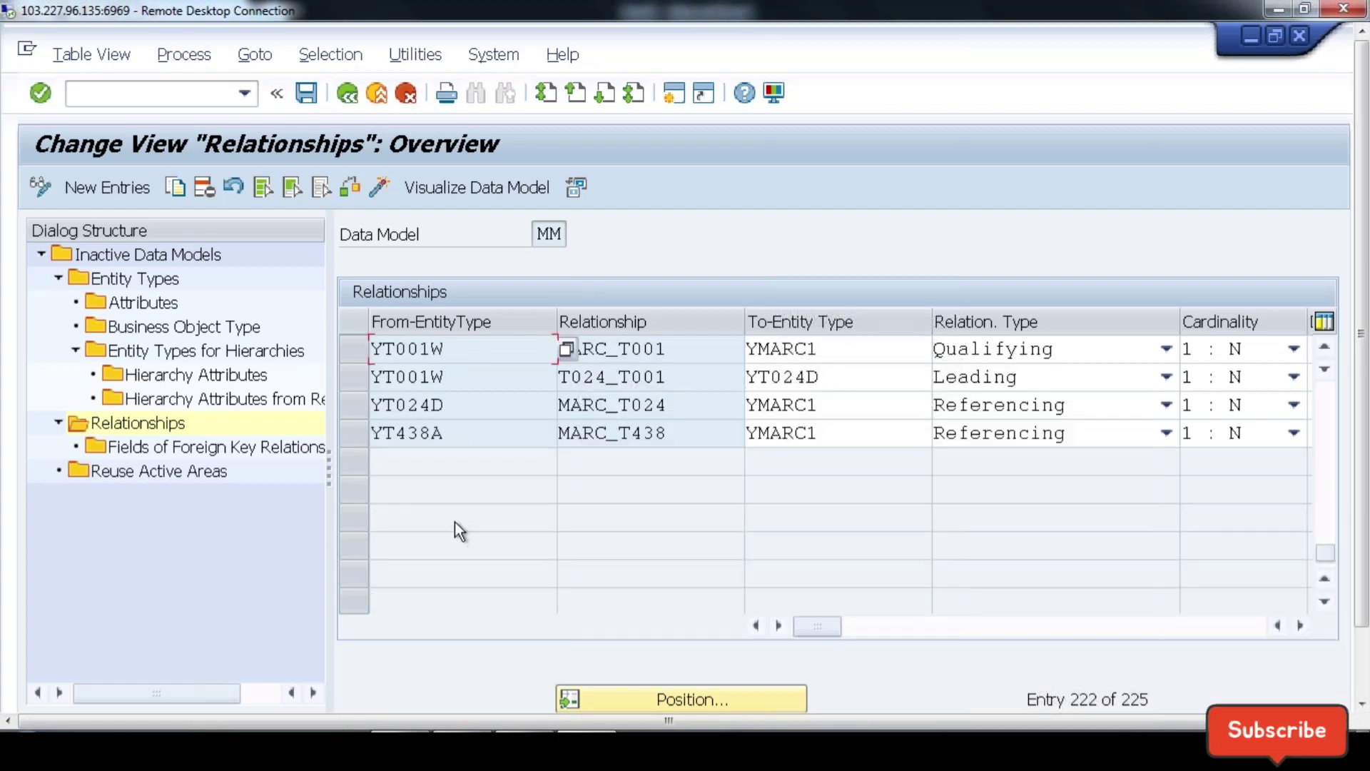
{"action": "scroll", "coordinate": [456, 521], "scroll_direction": "up", "scroll_amount": 3}
{"action": "scroll", "coordinate": [825, 471], "scroll_direction": "down", "scroll_amount": 3}
{"action": "scroll", "coordinate": [449, 474], "scroll_direction": "up", "scroll_amount": 3}
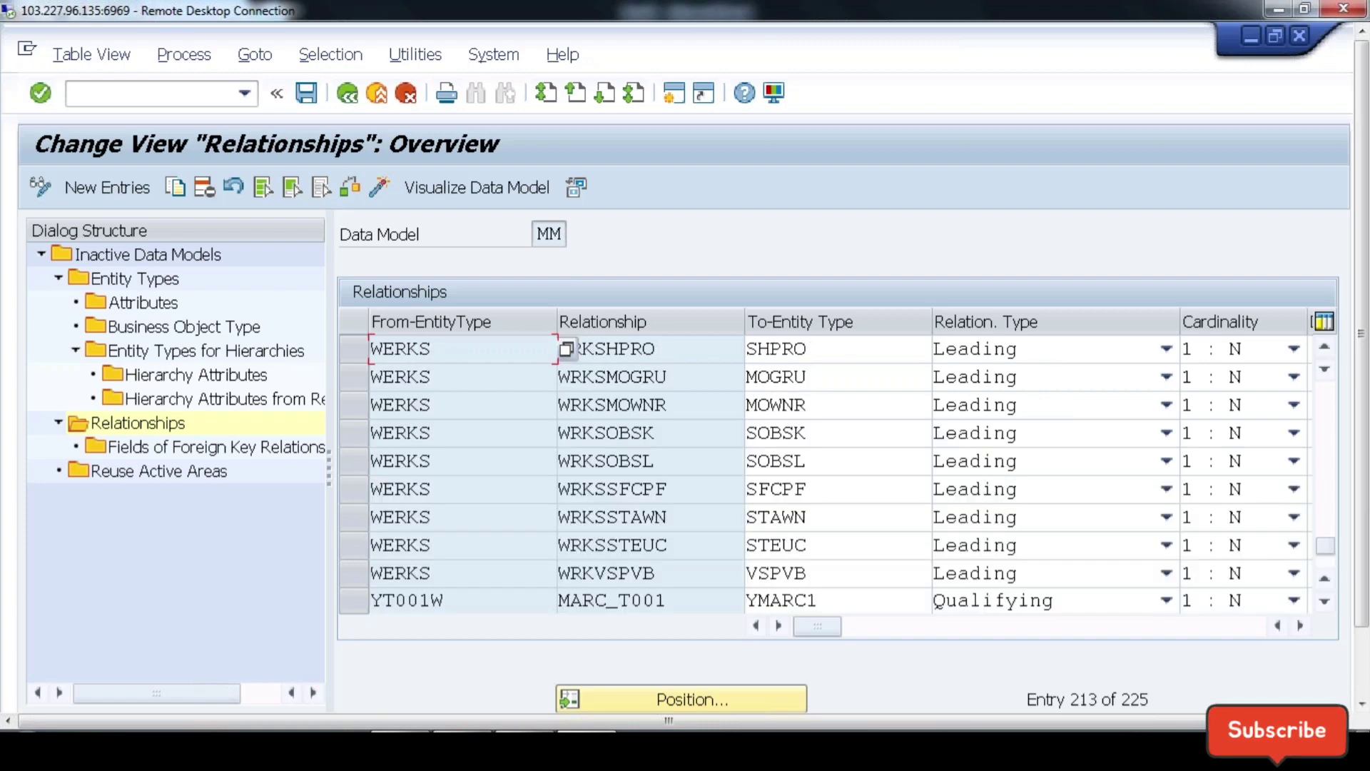
{"action": "scroll", "coordinate": [824, 471], "scroll_direction": "down", "scroll_amount": 3}
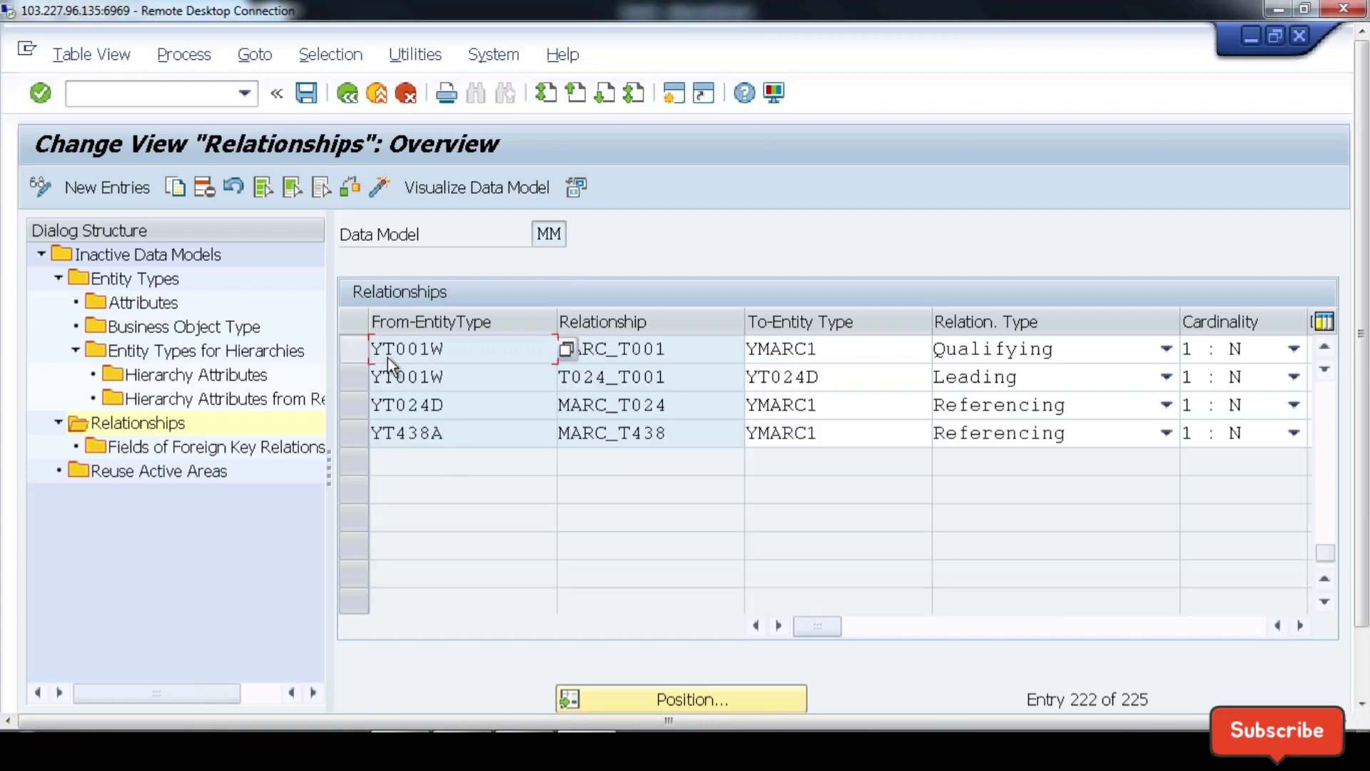
Step: Examine relationship MARC_T001 between YT001W and YMARC1, including its relationship type and cardinality
{"action": "left_click_drag", "start_coordinate": [460, 349], "coordinate": [350, 351]}
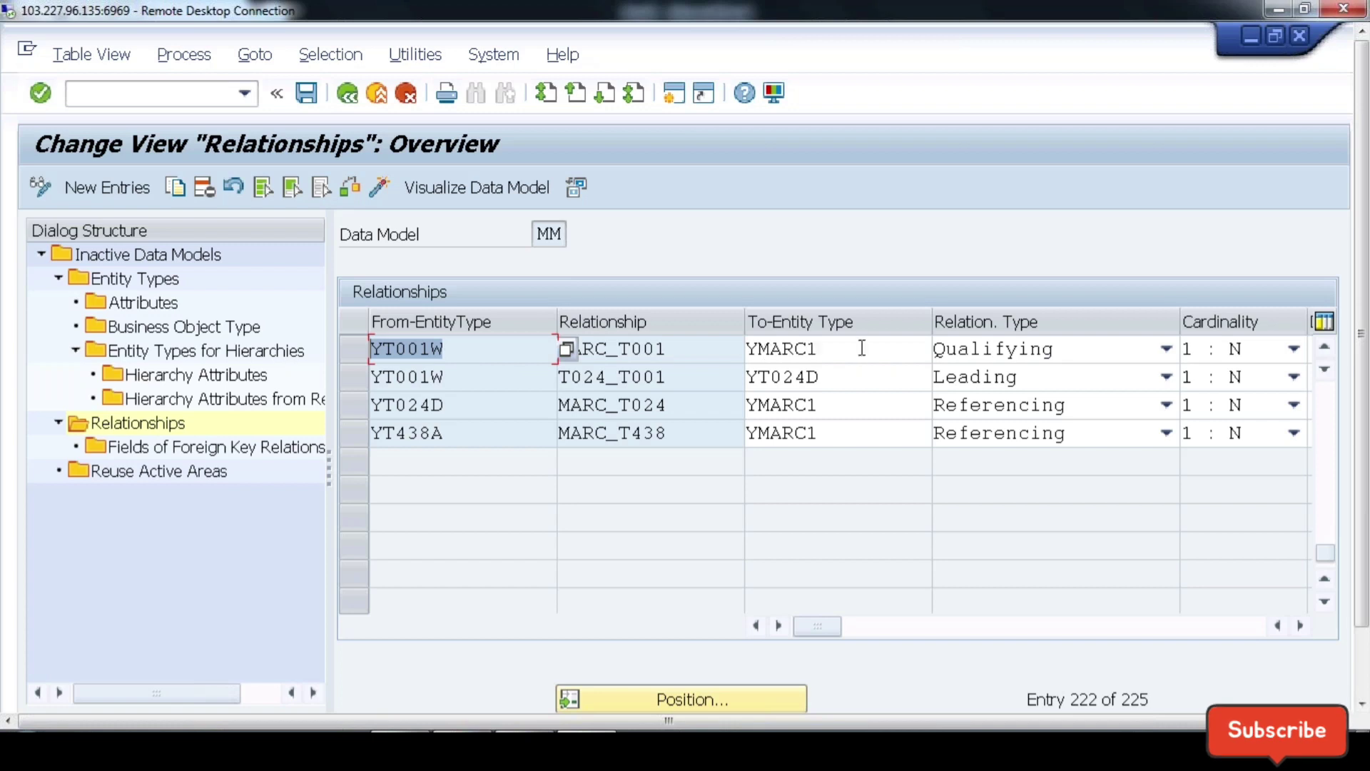
{"action": "left_click", "coordinate": [829, 349]}
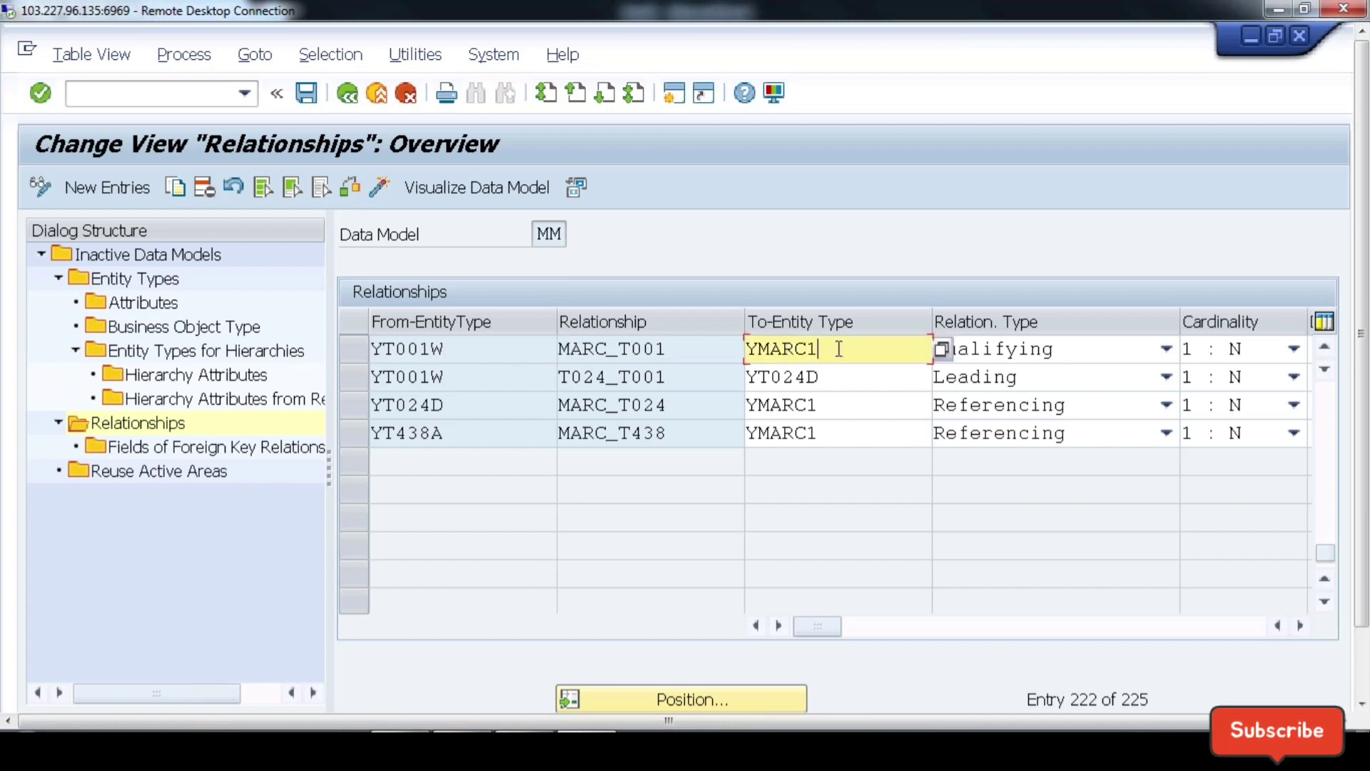
{"action": "left_click_drag", "start_coordinate": [837, 349], "coordinate": [740, 349]}
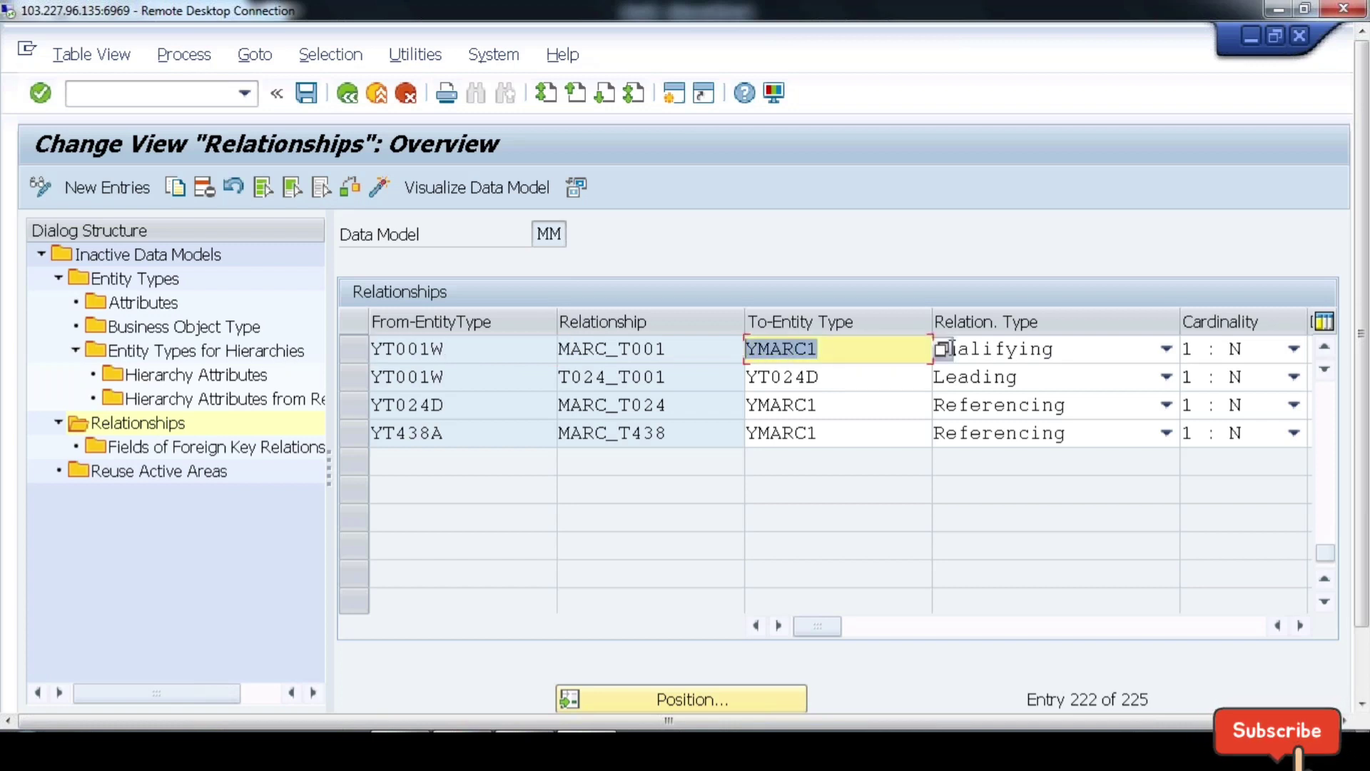
{"action": "left_click", "coordinate": [460, 347]}
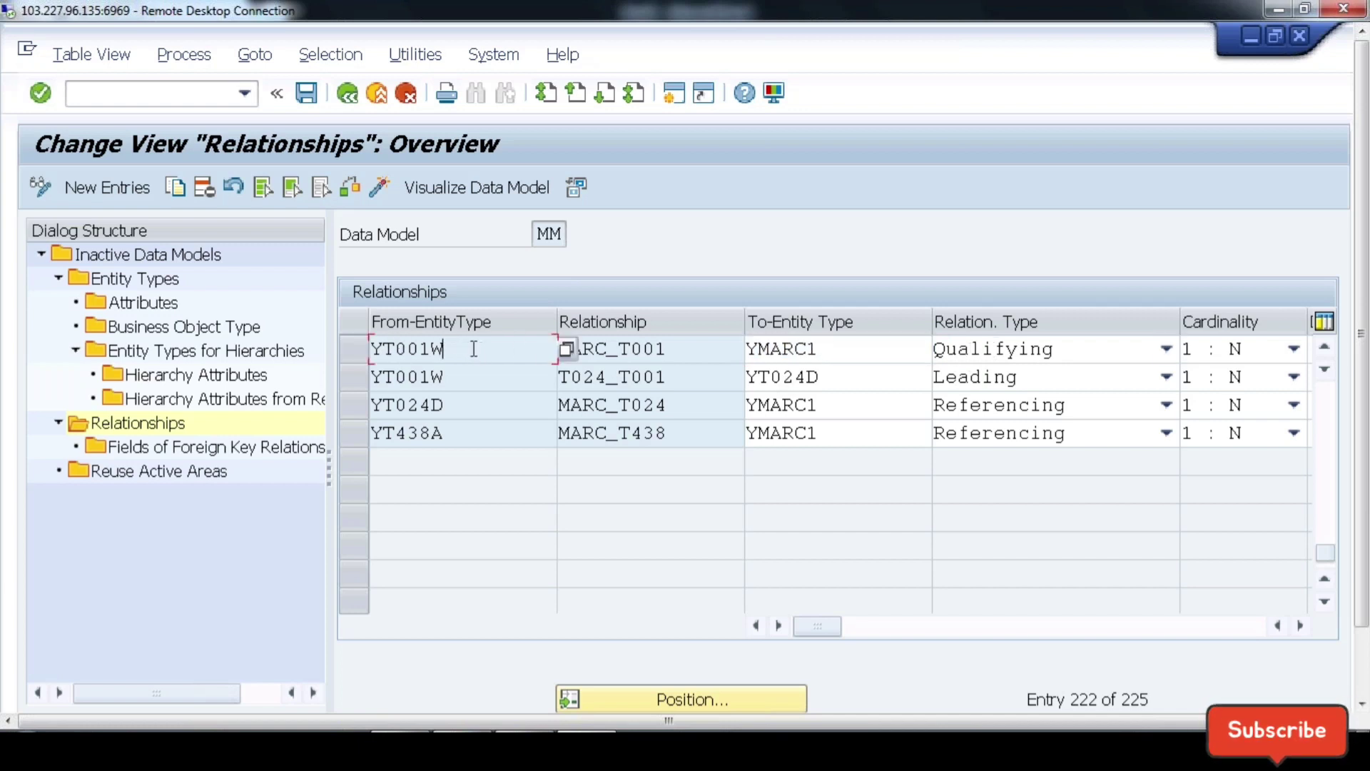
{"action": "left_click_drag", "start_coordinate": [819, 349], "coordinate": [723, 354]}
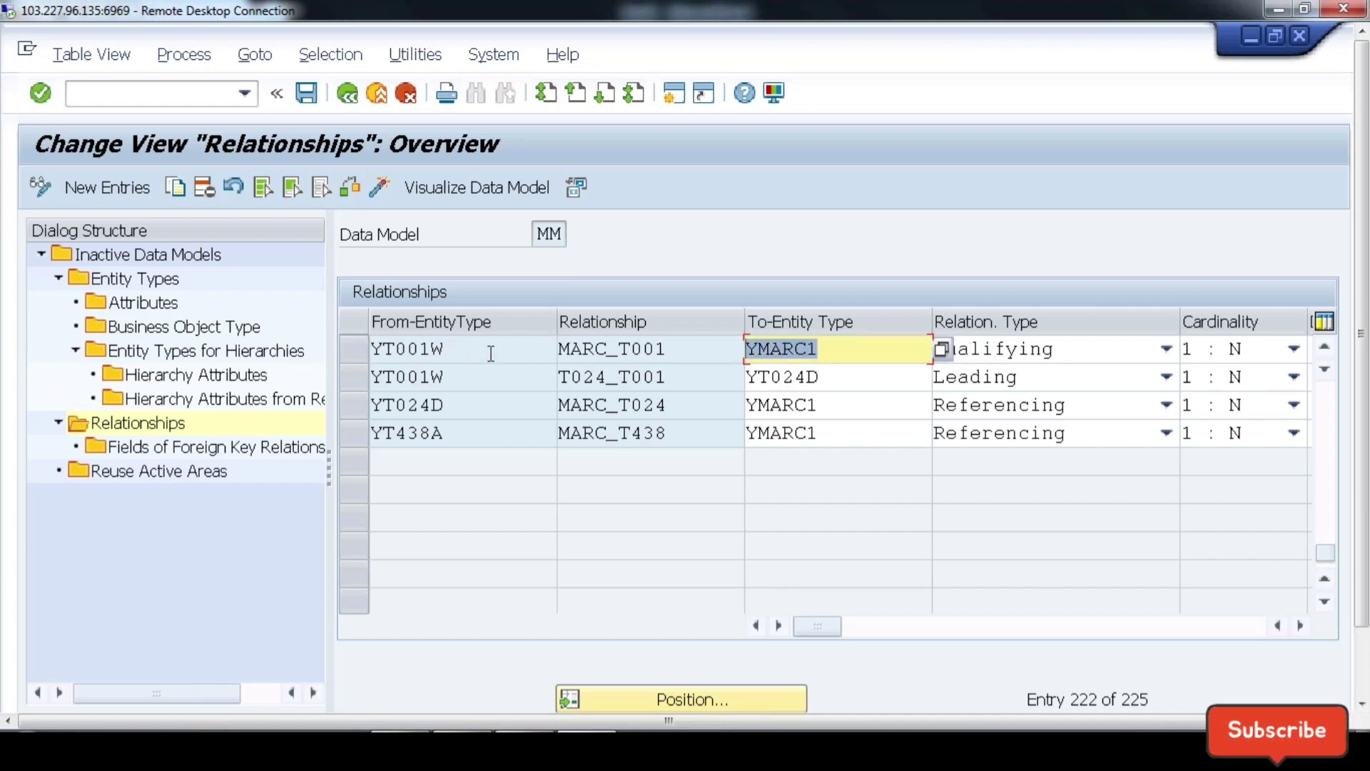
{"action": "double_click", "coordinate": [426, 349]}
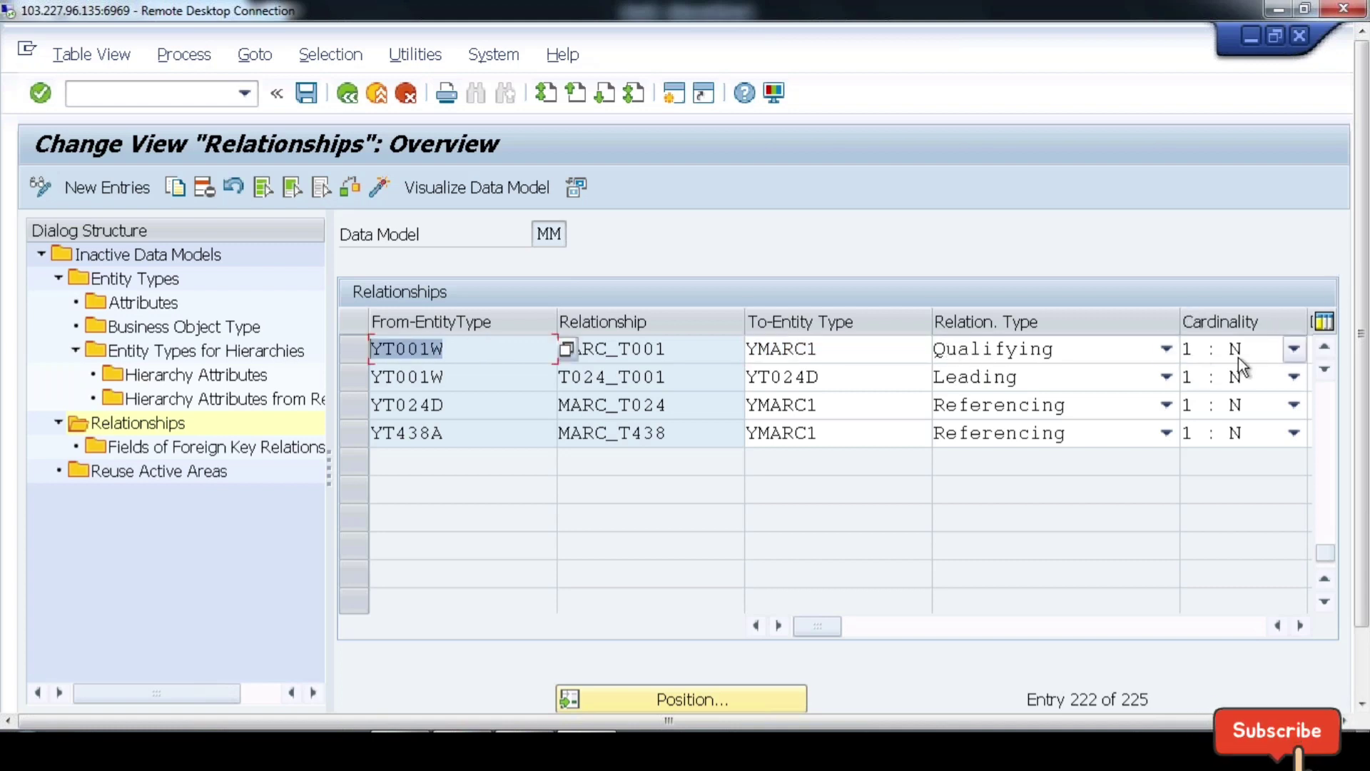
Step: Examine relationship T024_T001 between YT001W and YT024D
{"action": "double_click", "coordinate": [446, 376]}
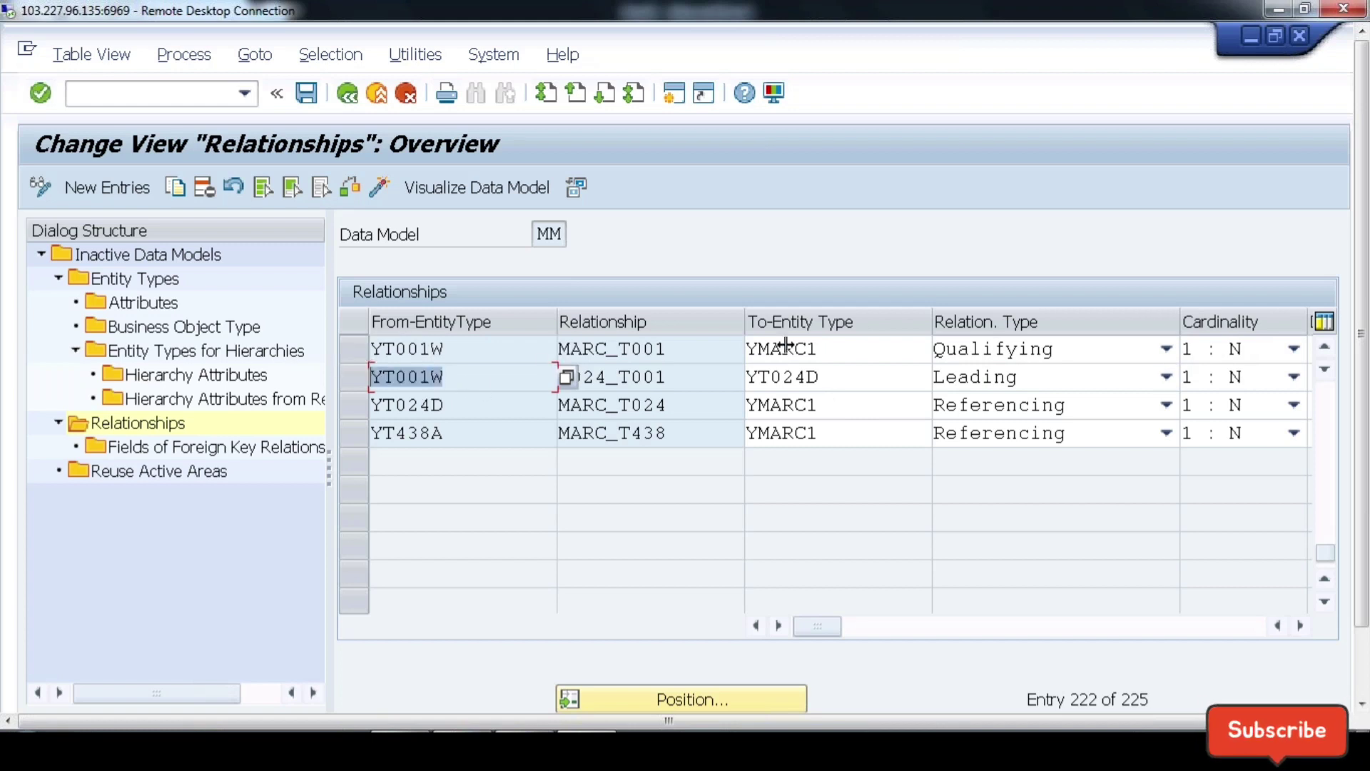
{"action": "double_click", "coordinate": [805, 377]}
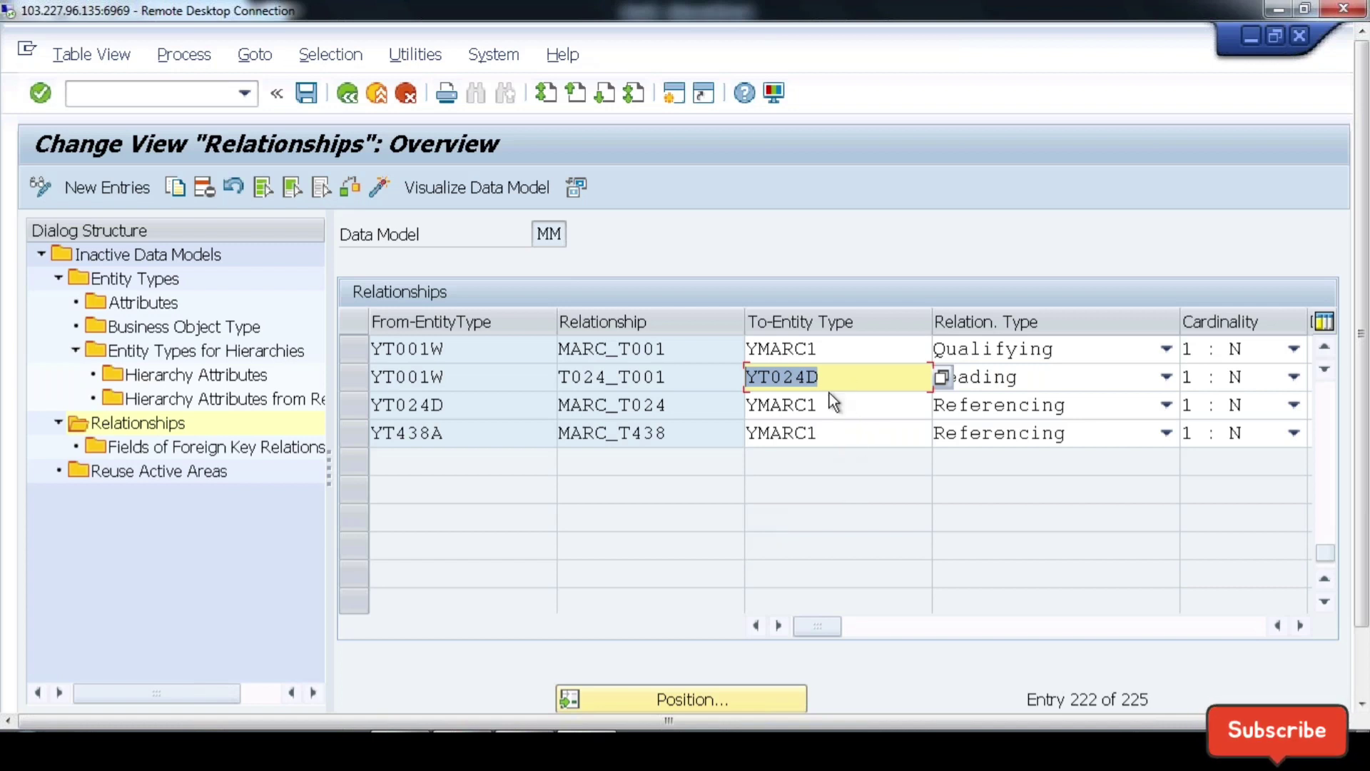
{"action": "left_click", "coordinate": [449, 376]}
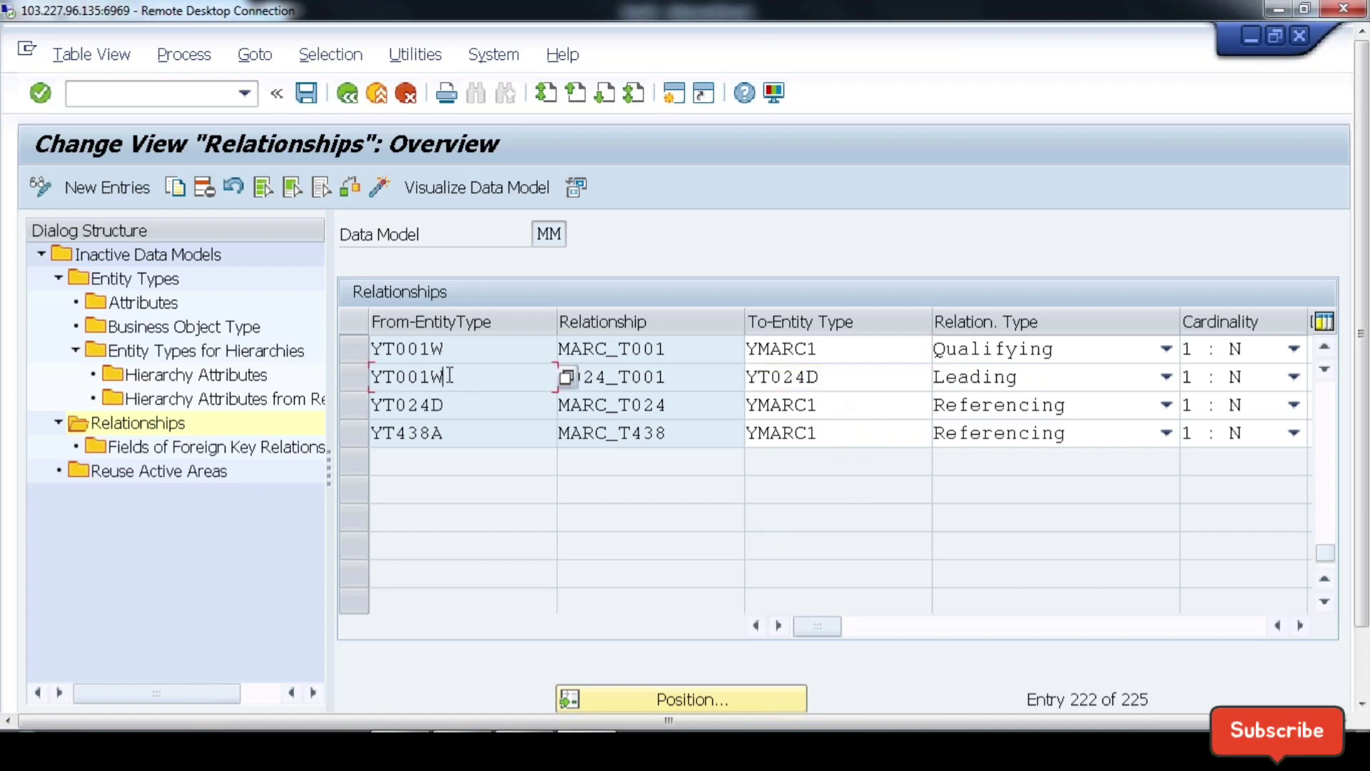
{"action": "left_click", "coordinate": [844, 389]}
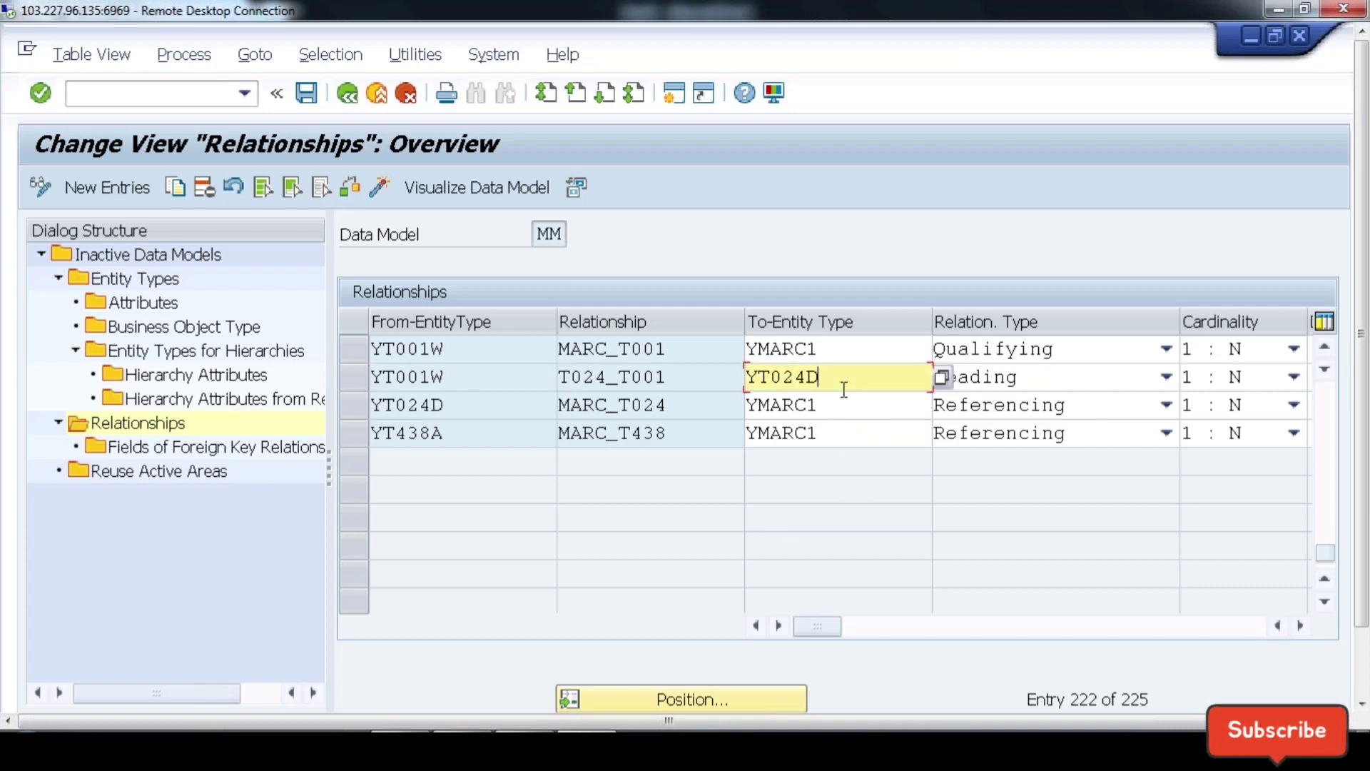
{"action": "left_click", "coordinate": [443, 379]}
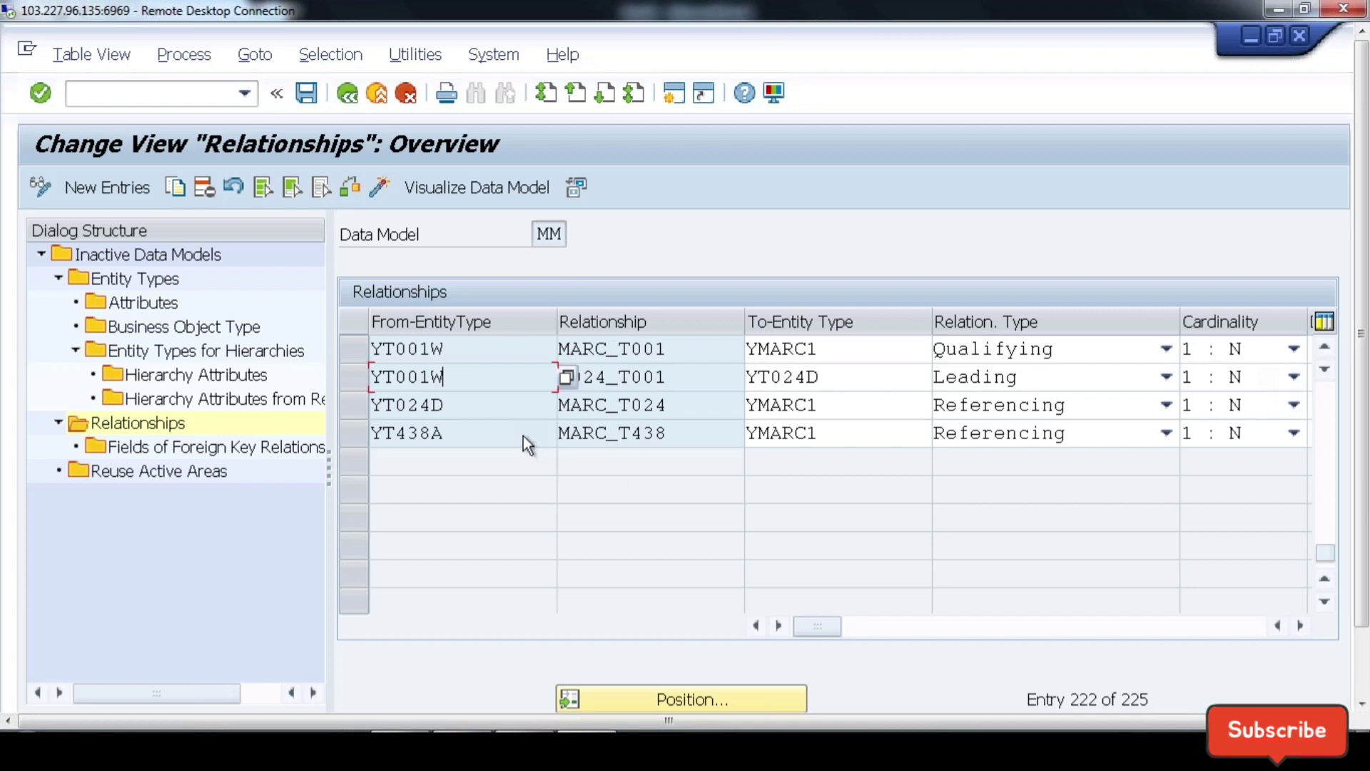
Step: Examine relationships MARC_T024 and MARC_T438, which link YT024D and YT438A to YMARC1
{"action": "left_click", "coordinate": [464, 405]}
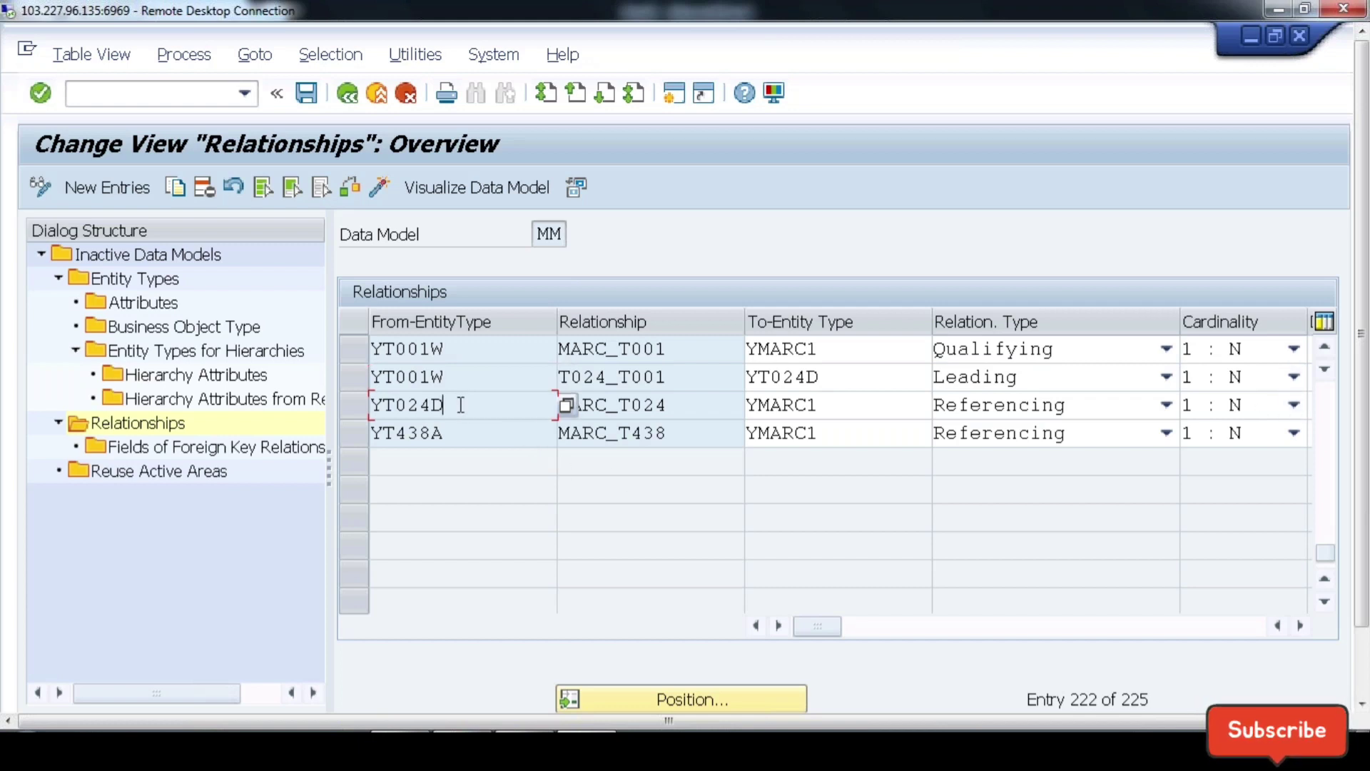
{"action": "left_click_drag", "start_coordinate": [464, 407], "coordinate": [341, 402]}
{"action": "left_click_drag", "start_coordinate": [464, 432], "coordinate": [349, 431]}
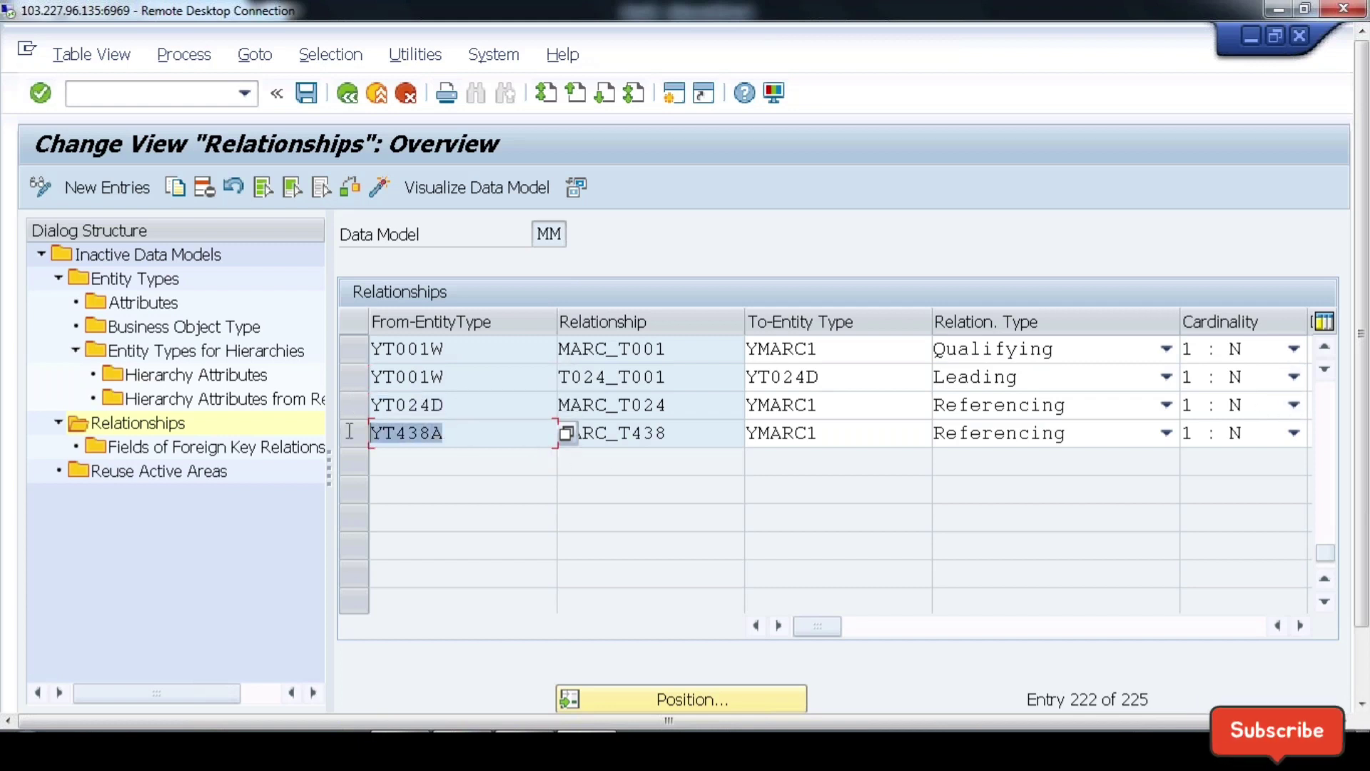
{"action": "left_click_drag", "start_coordinate": [846, 406], "coordinate": [722, 404]}
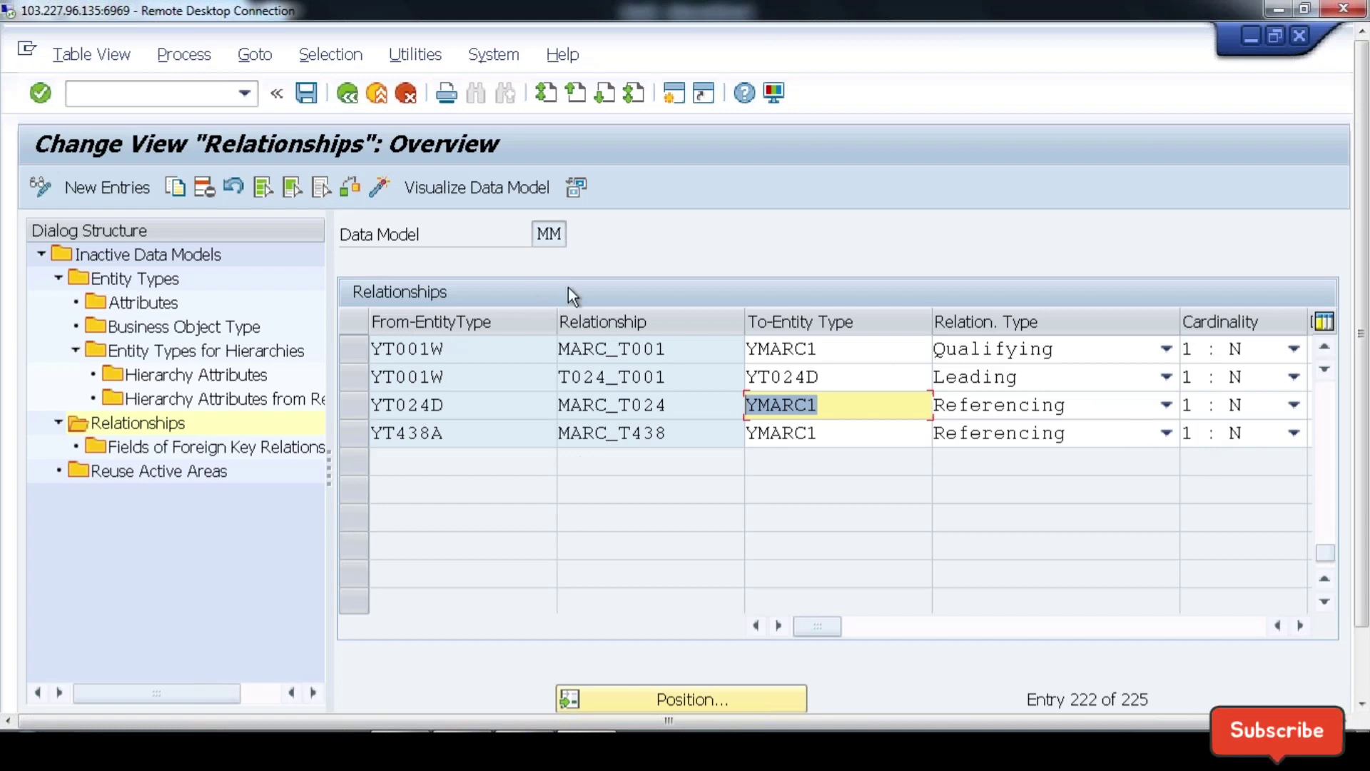
{"action": "left_click", "coordinate": [606, 405]}
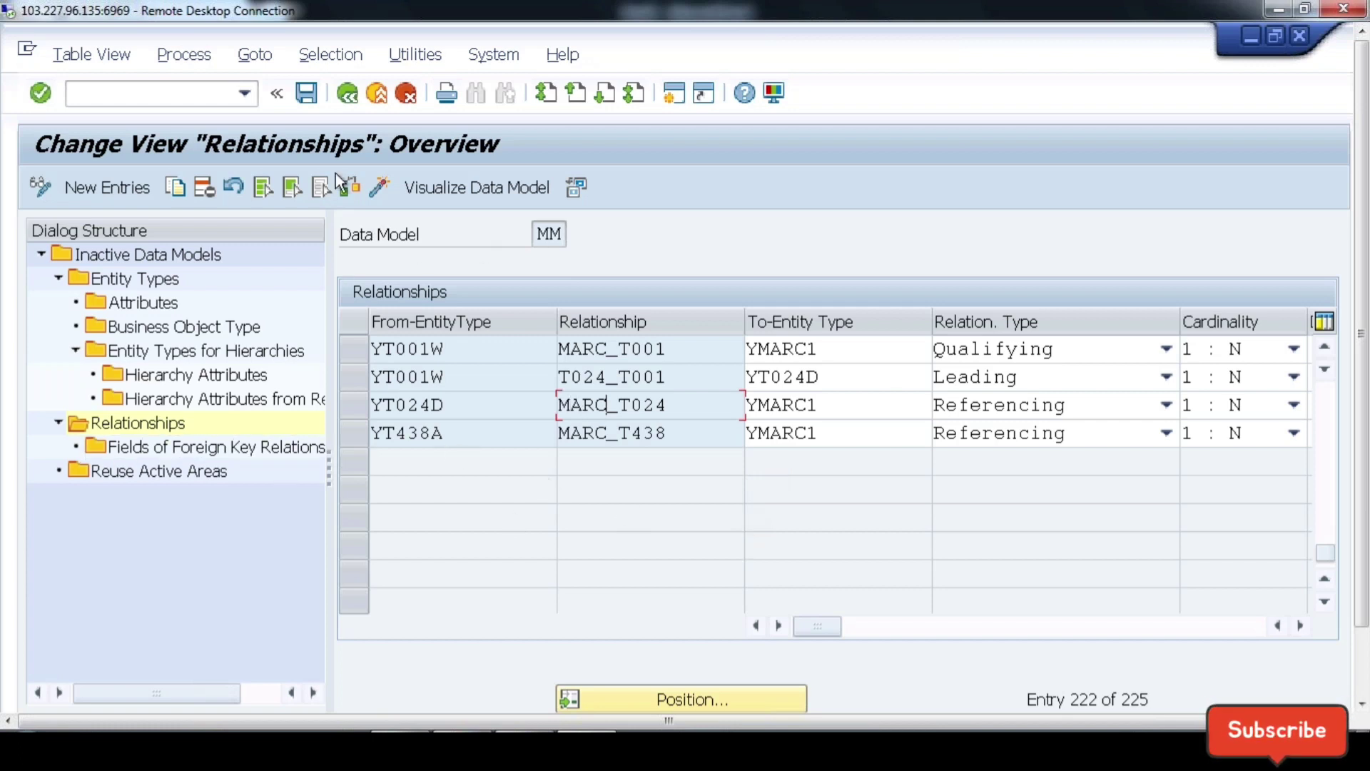
Step: Leave the data model editing views and open the Generate Data Model-Specific Structures activity
{"action": "left_click", "coordinate": [349, 94]}
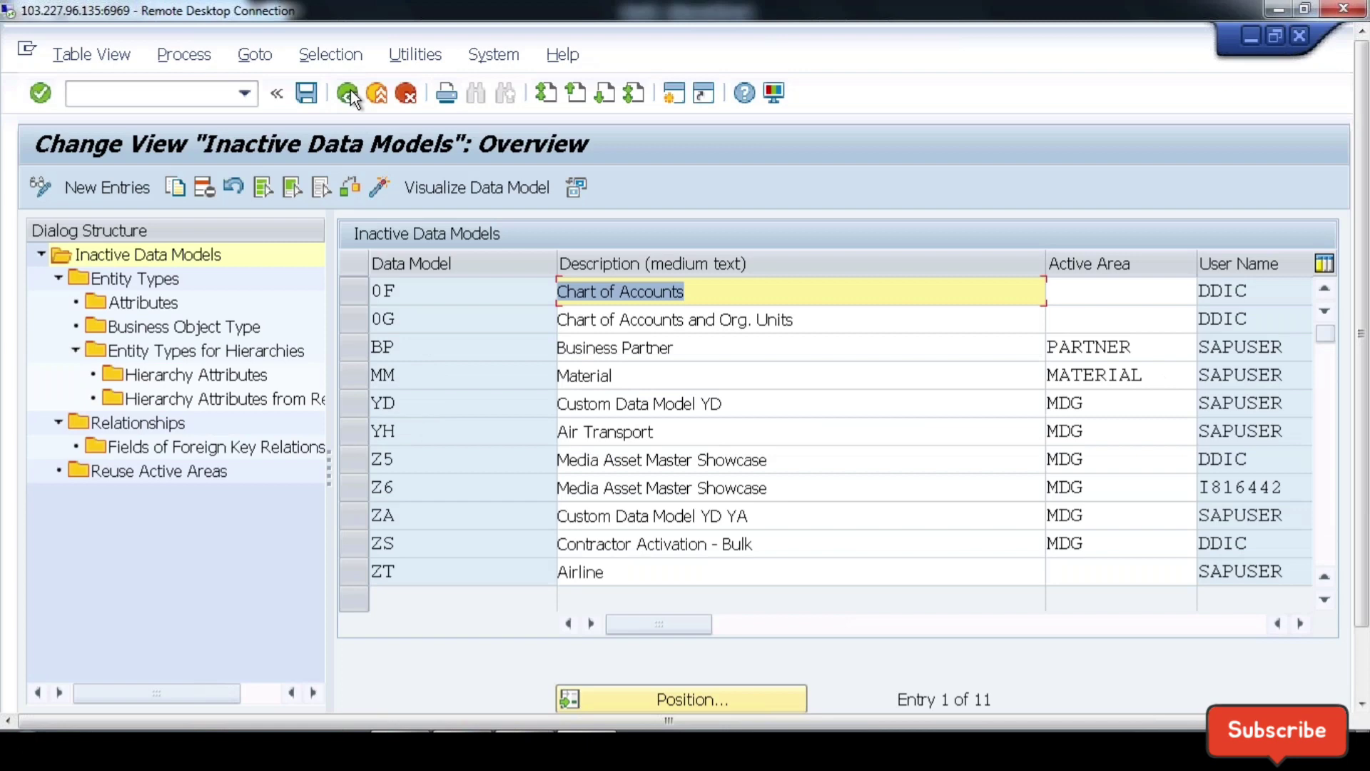
{"action": "left_click", "coordinate": [348, 94]}
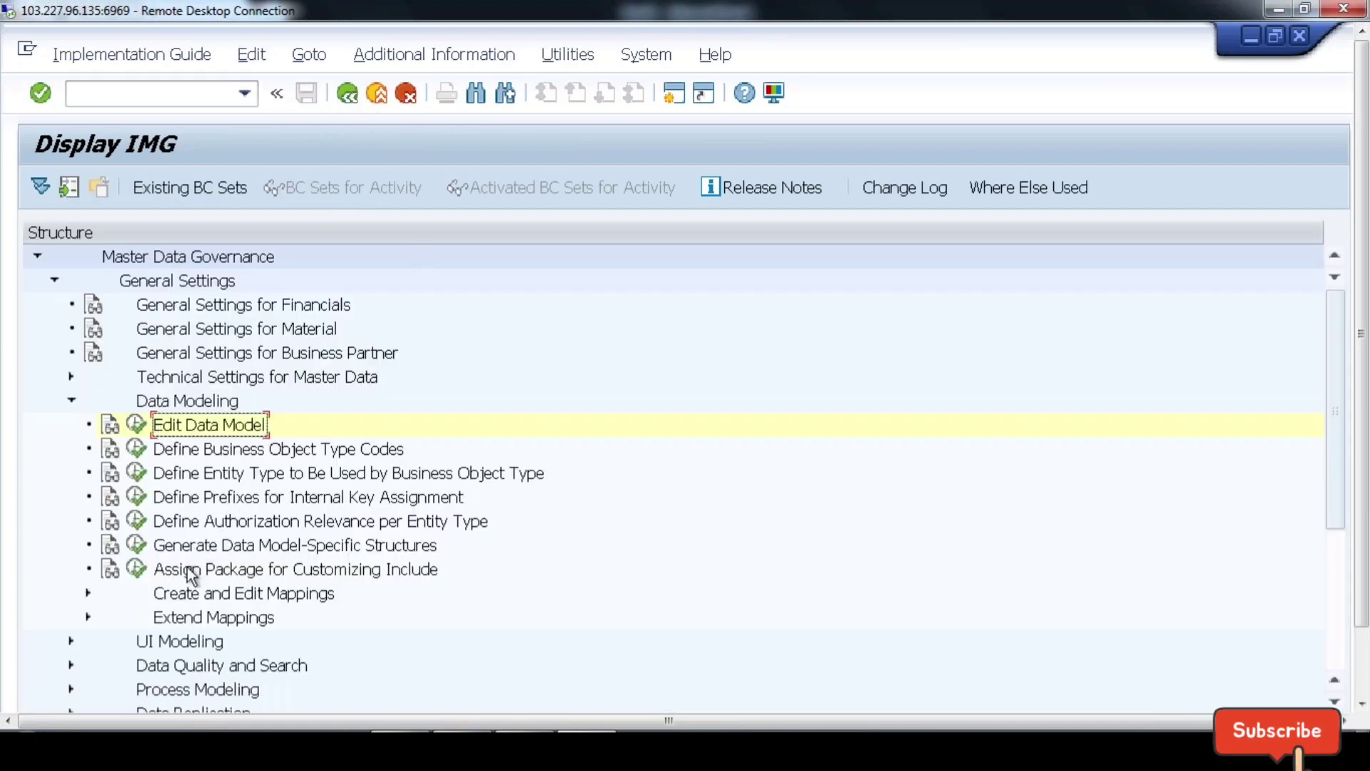
{"action": "left_click", "coordinate": [136, 546]}
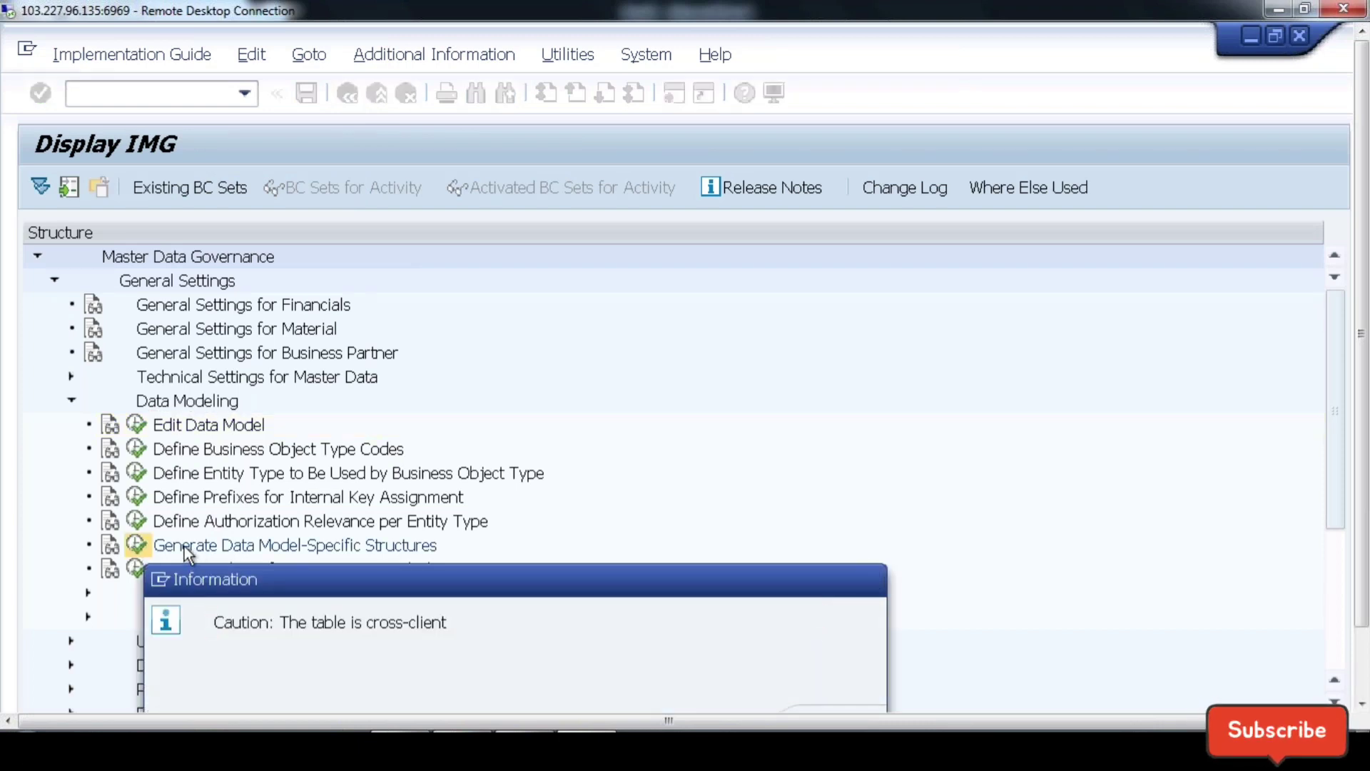
{"action": "key", "text": "Return"}
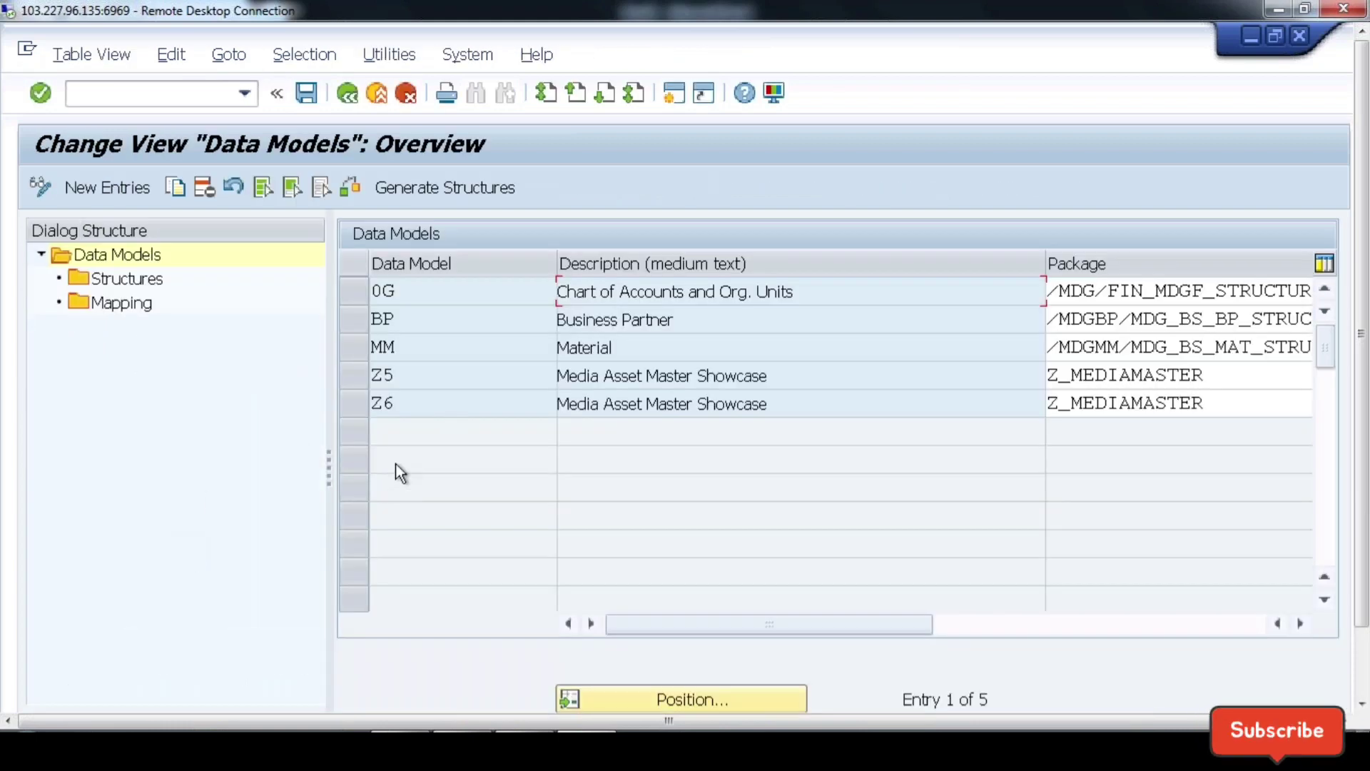
Step: Open the structures of data model MM and position the list at entity type YMARC1
{"action": "left_click", "coordinate": [360, 349]}
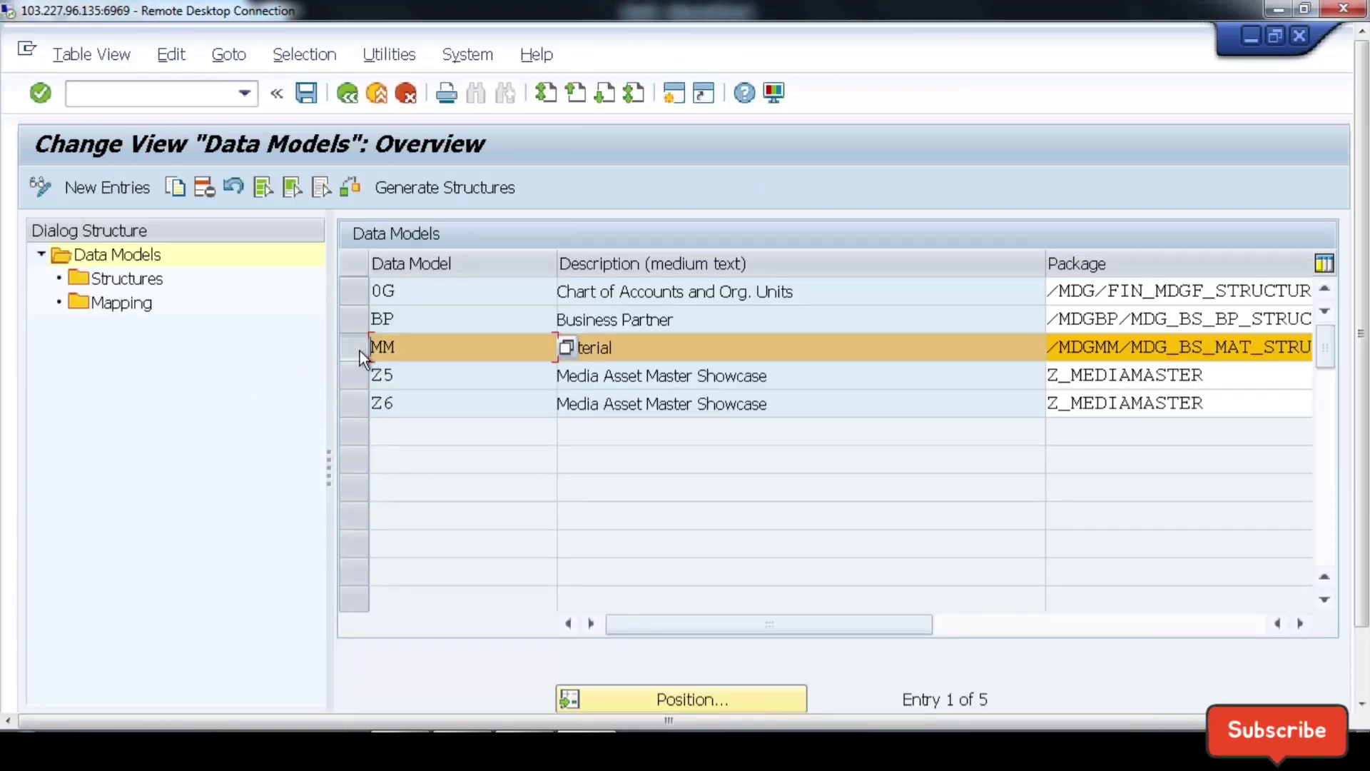
{"action": "double_click", "coordinate": [107, 282]}
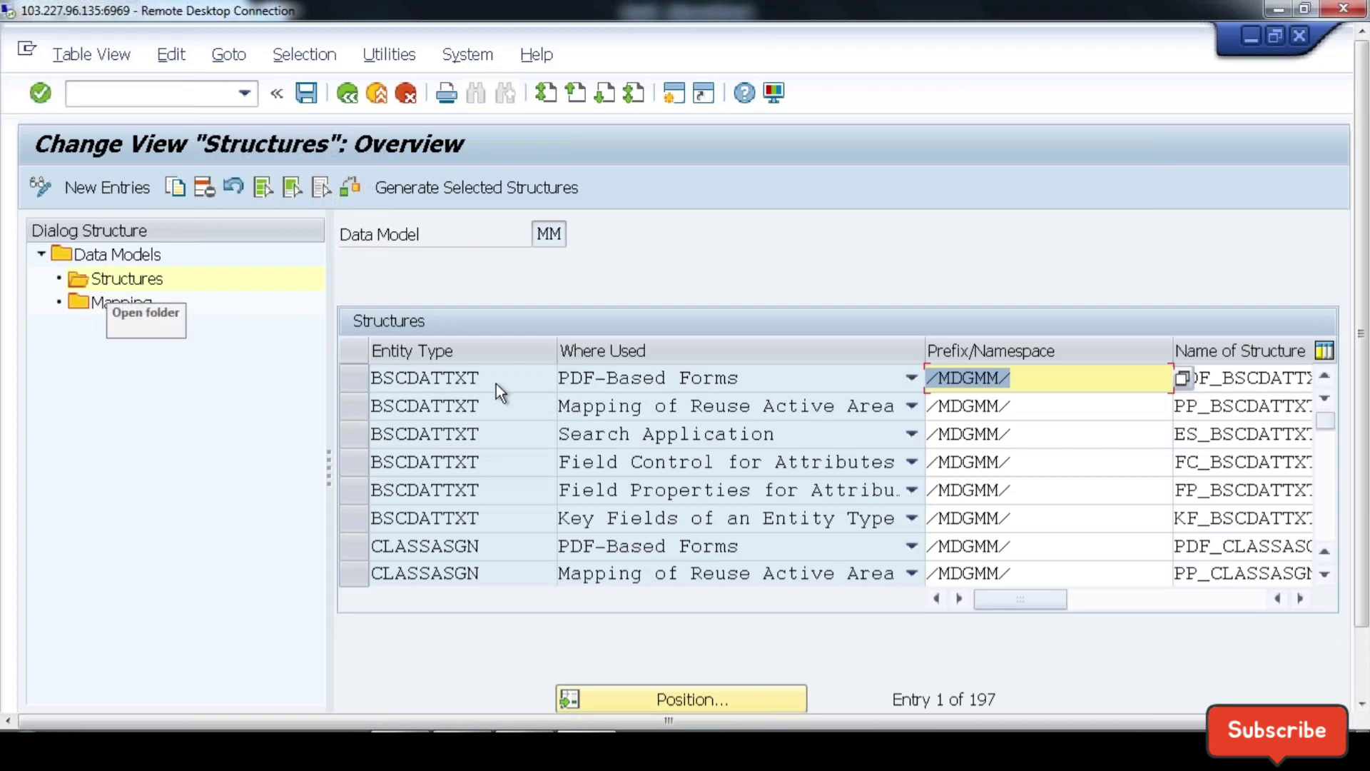
{"action": "left_click", "coordinate": [508, 464]}
{"action": "left_click", "coordinate": [658, 703]}
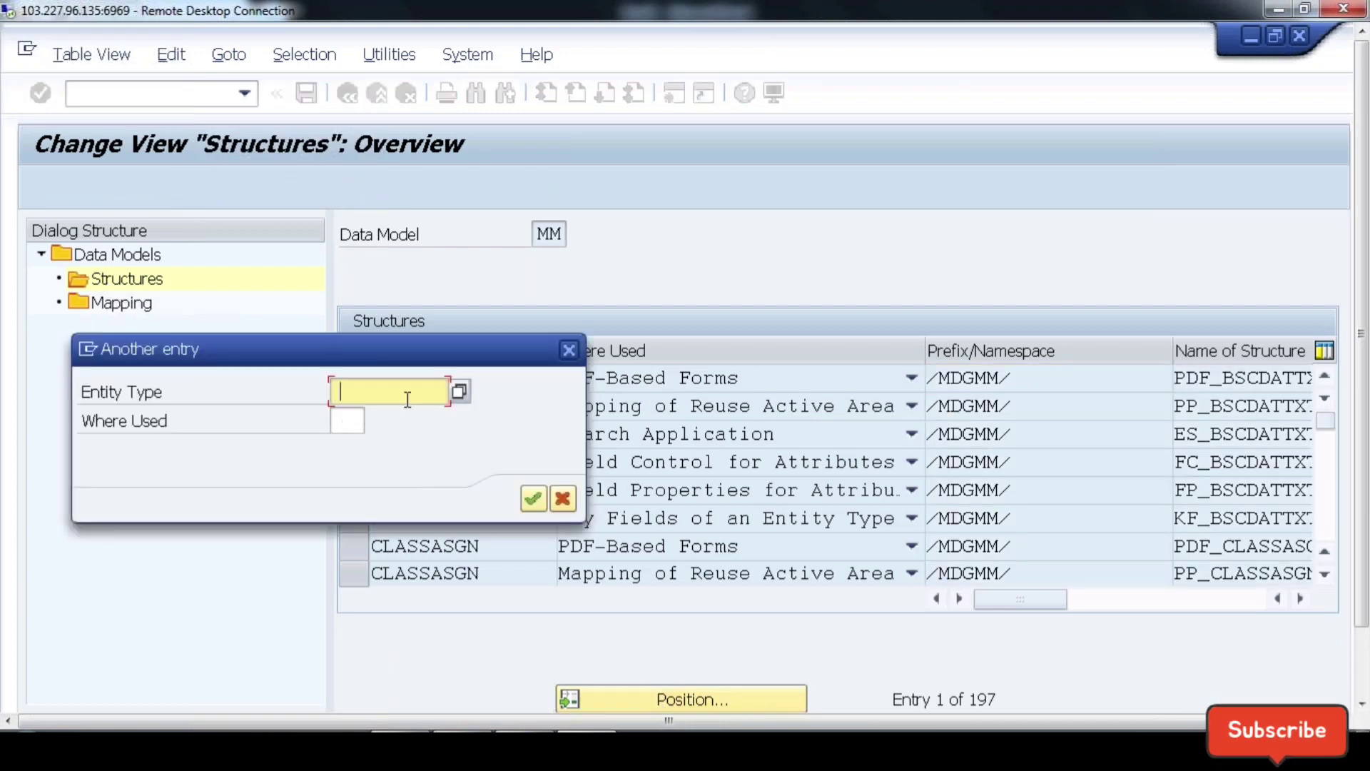
{"action": "left_click", "coordinate": [407, 394]}
{"action": "left_click", "coordinate": [363, 542]}
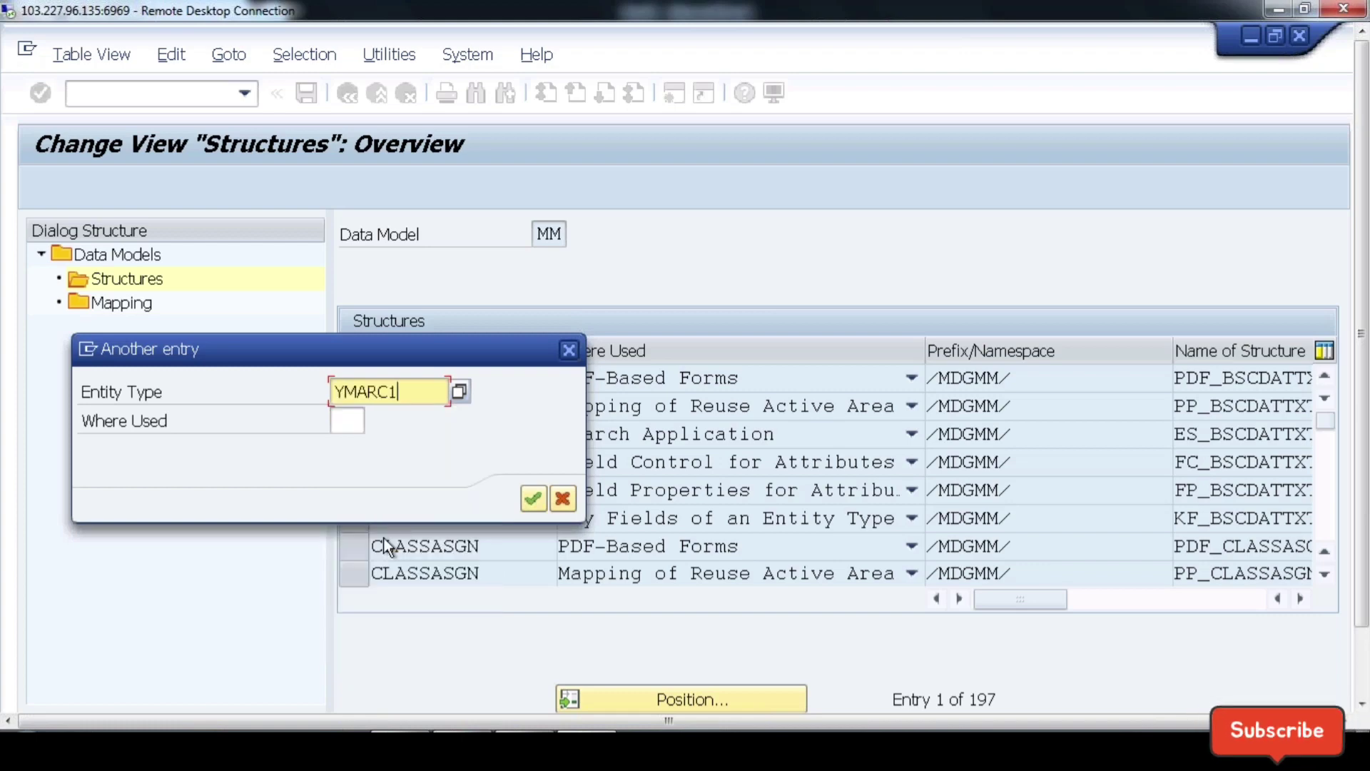
{"action": "left_click", "coordinate": [535, 502]}
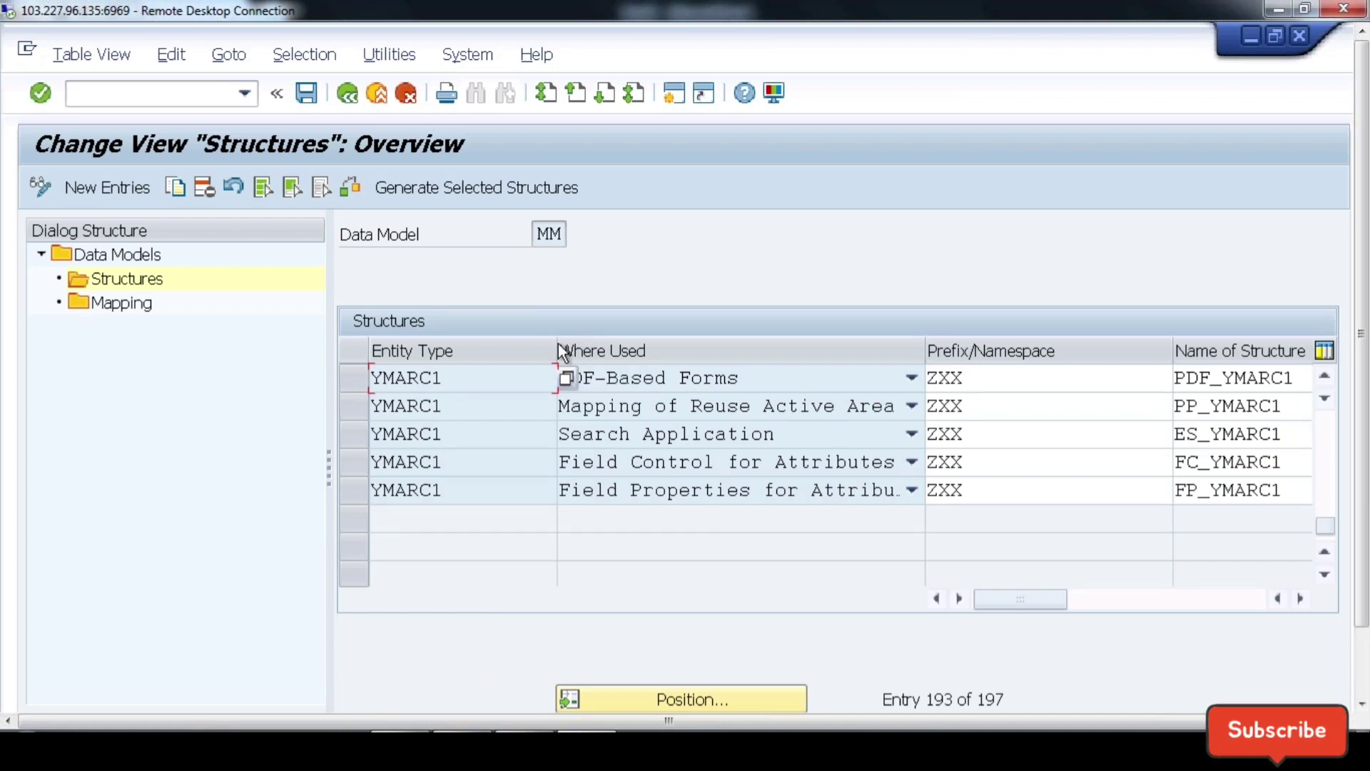
Step: Examine the YMARC1 structure entries, including their Where Used, Prefix/Namespace, structure name and package, narrowing the columns to fit
{"action": "left_click_drag", "start_coordinate": [555, 344], "coordinate": [479, 339]}
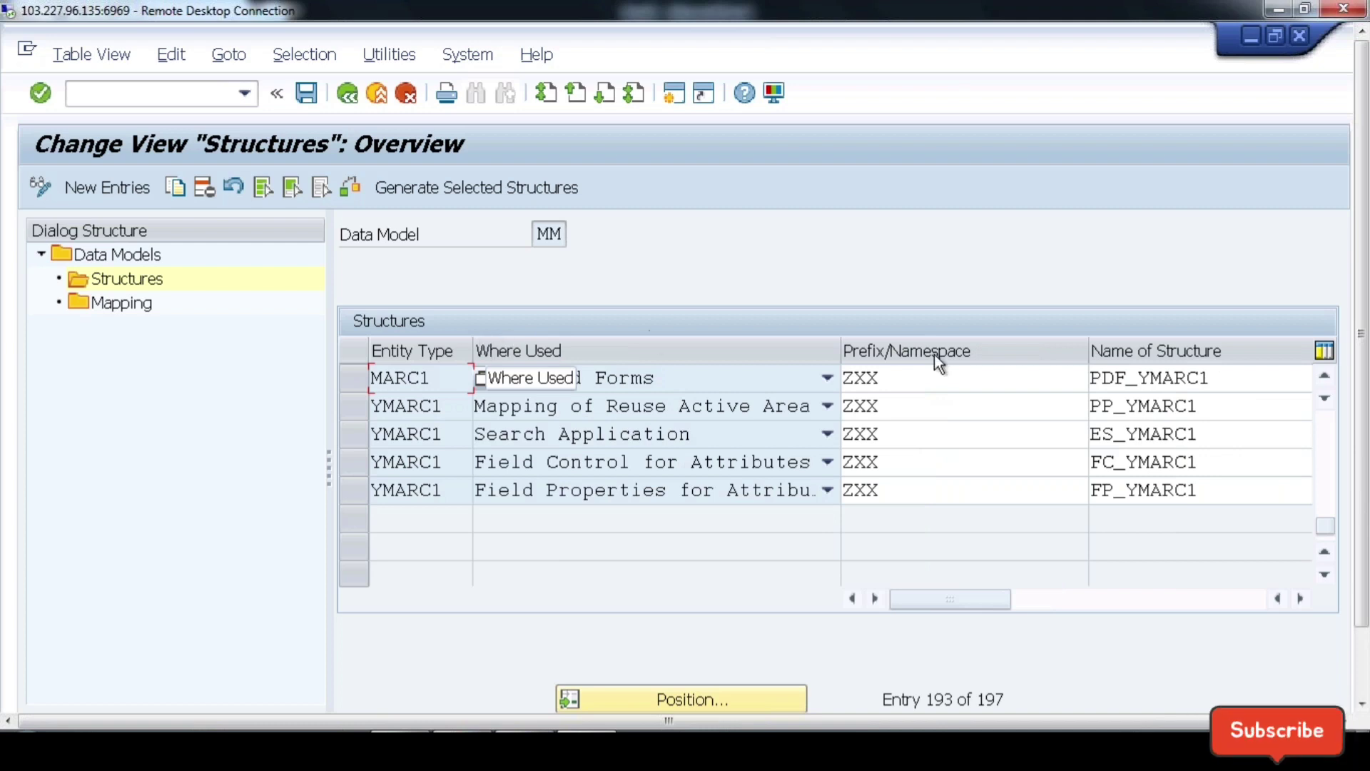
{"action": "left_click", "coordinate": [449, 410]}
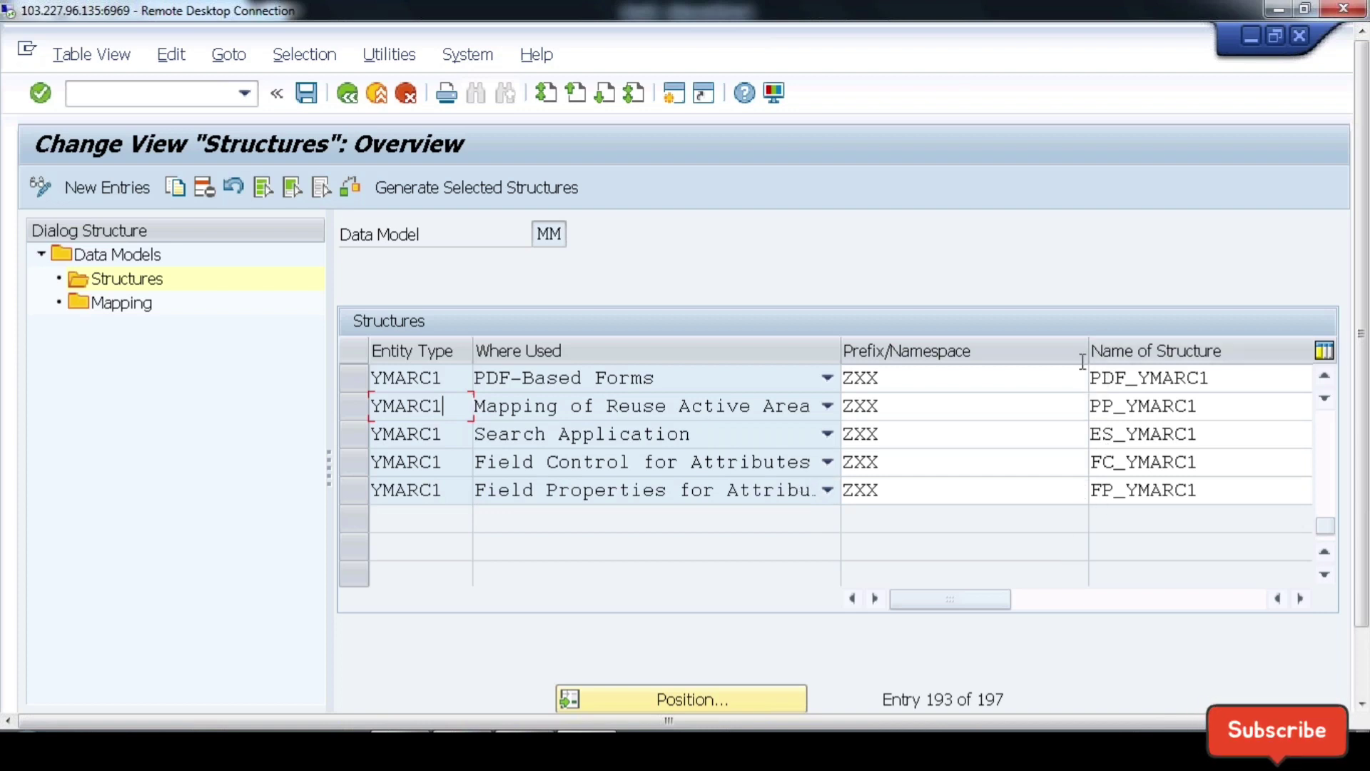
{"action": "left_click_drag", "start_coordinate": [1086, 351], "coordinate": [1003, 348]}
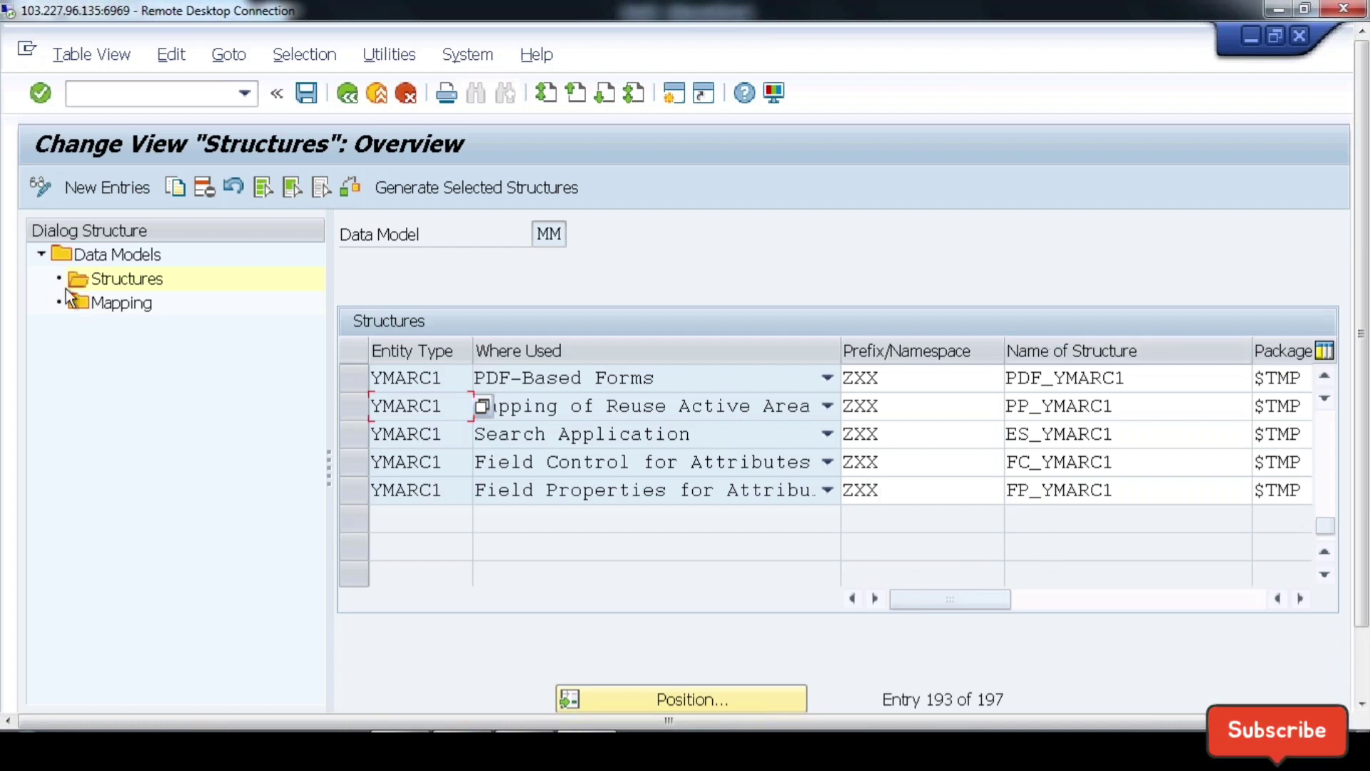
{"action": "left_click_drag", "start_coordinate": [354, 405], "coordinate": [357, 482]}
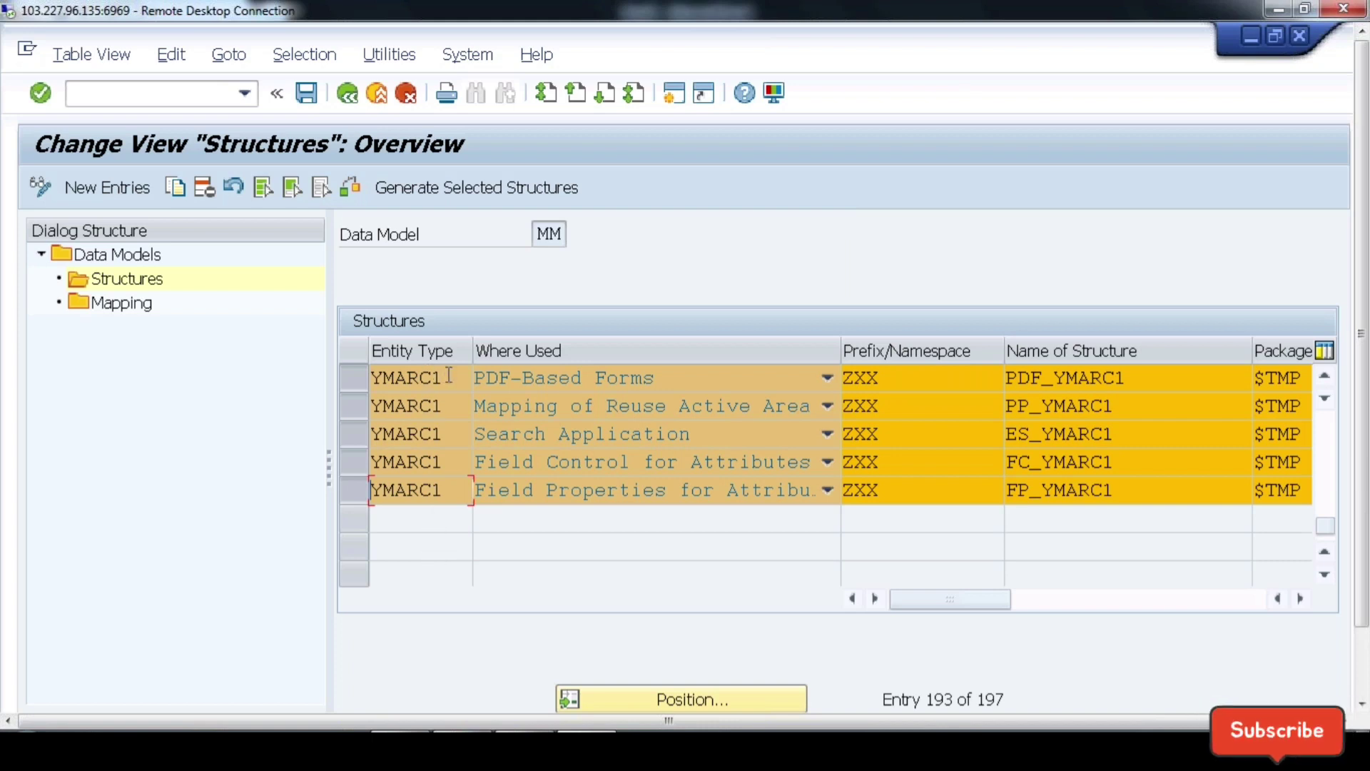
{"action": "left_click_drag", "start_coordinate": [450, 376], "coordinate": [371, 373]}
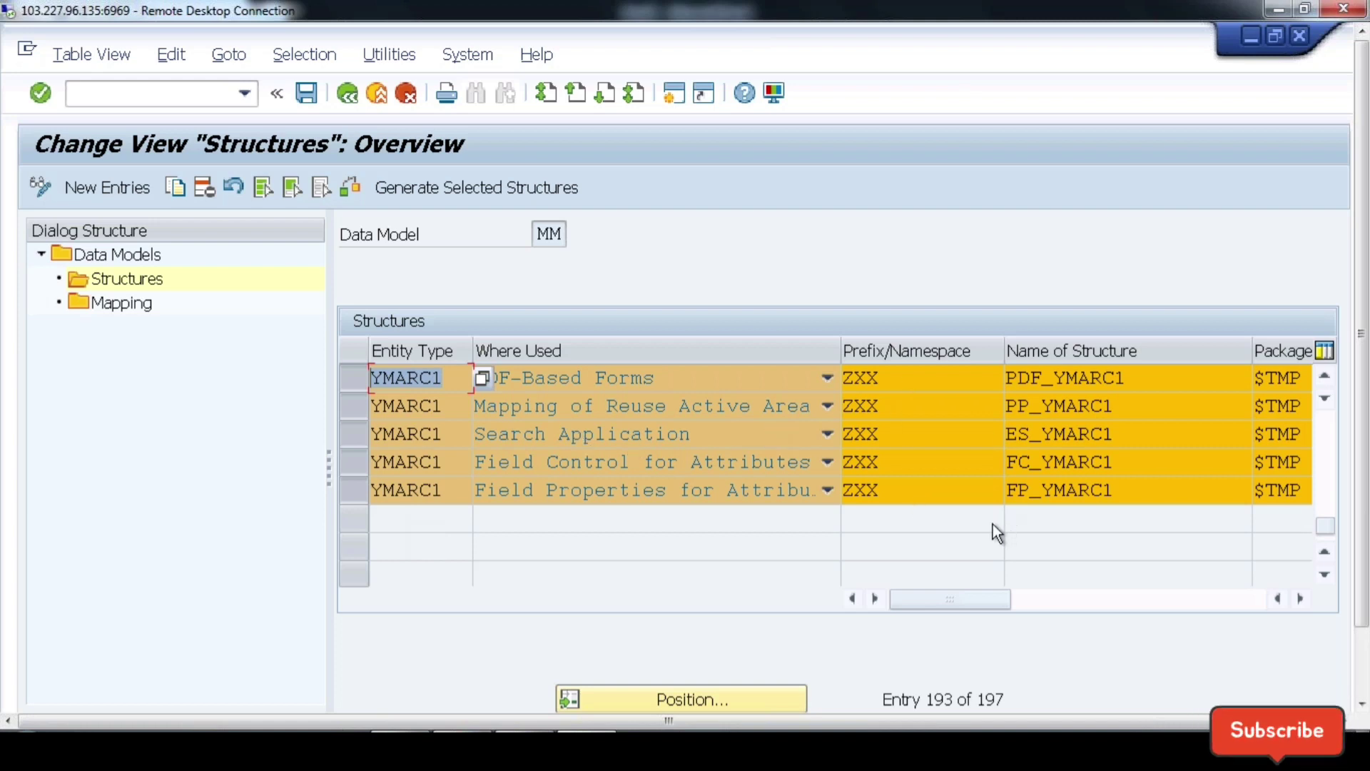
{"action": "left_click", "coordinate": [892, 408]}
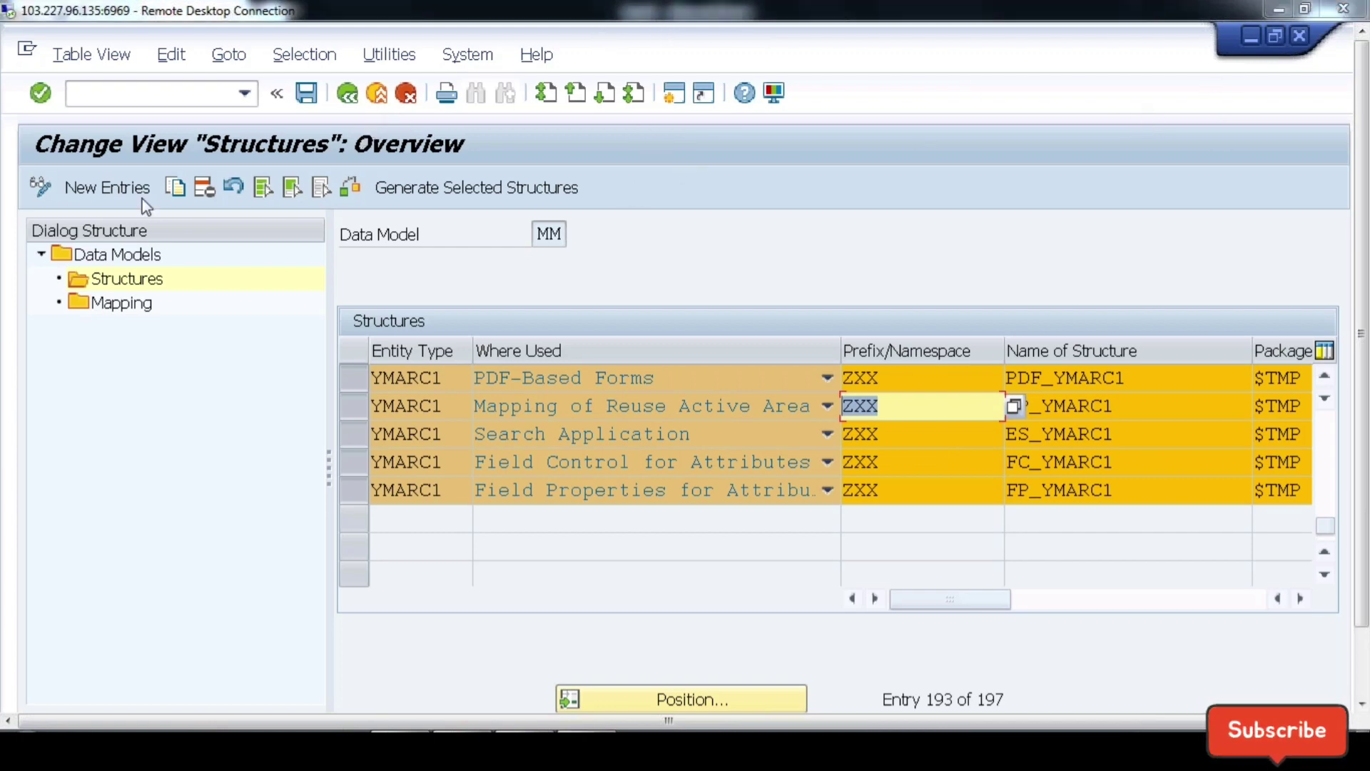
Step: Open the ABAP Dictionary in a new session with transaction SE11
{"action": "left_click", "coordinate": [673, 95]}
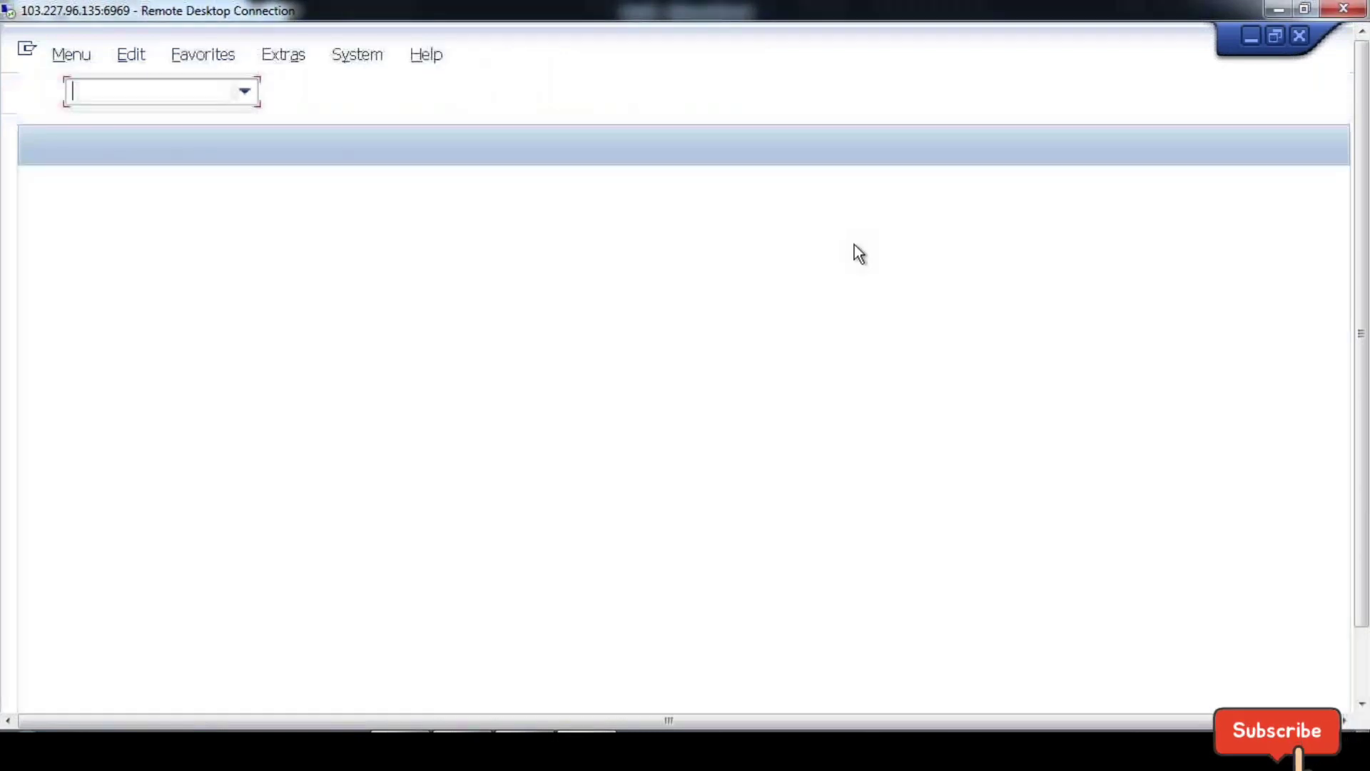
{"action": "type", "text": "/nse1"}
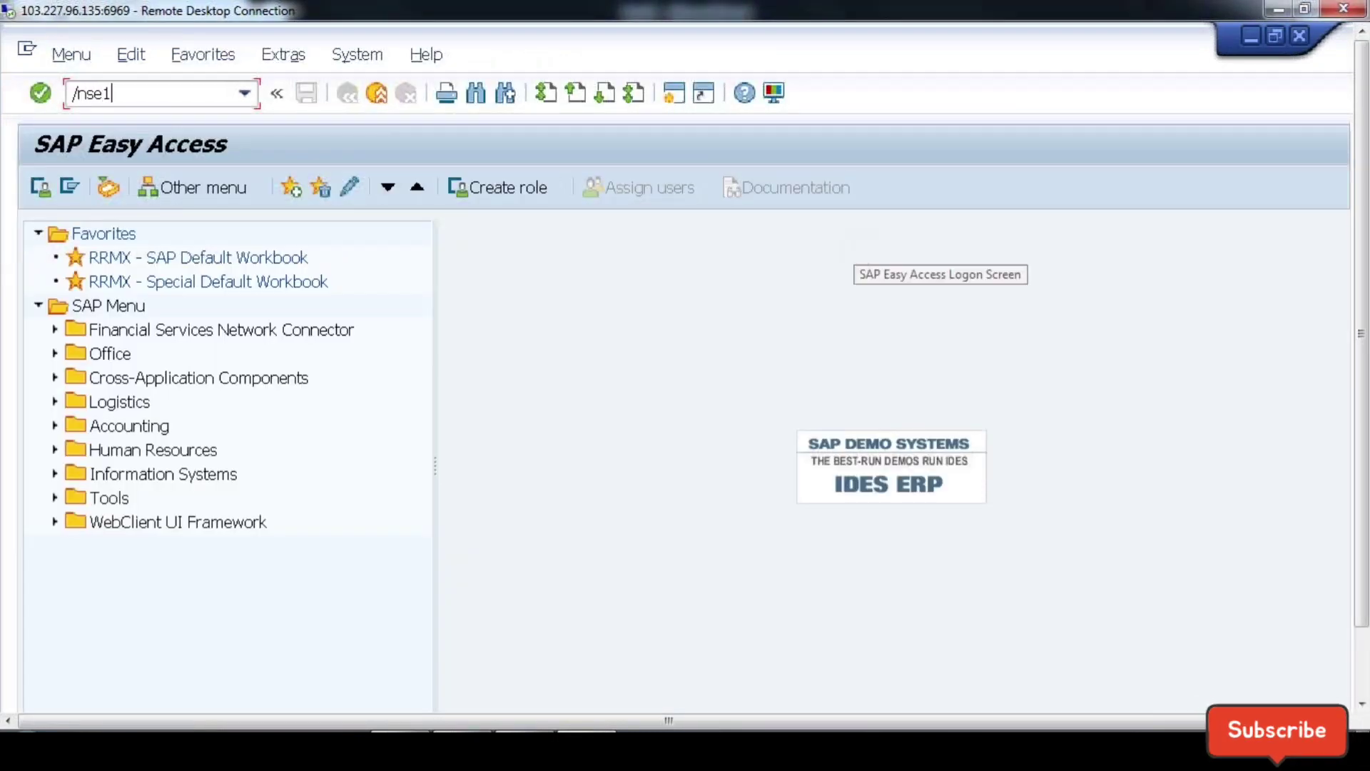
{"action": "type", "text": "1"}
{"action": "key", "text": "Return"}
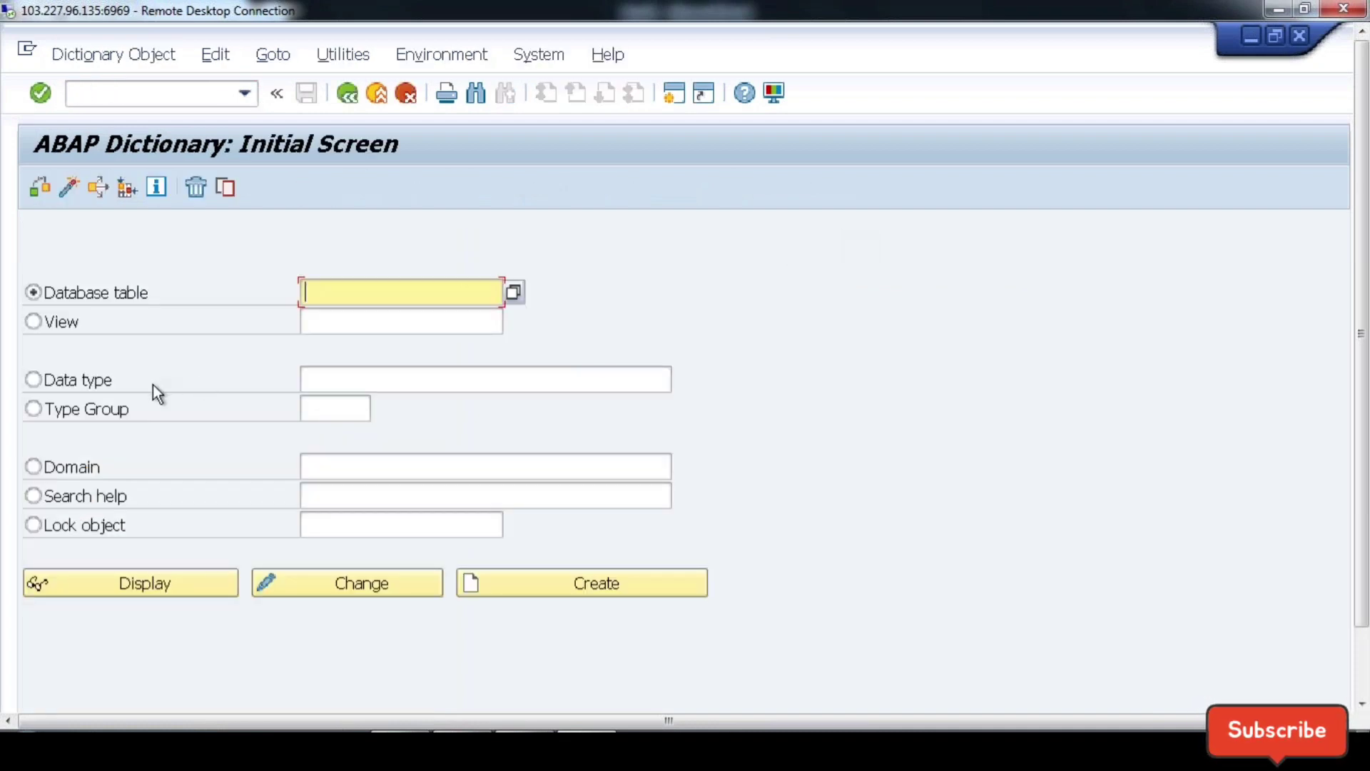
Step: Search for data types matching ZXX*PP* and display structure ZXX_S_MM_PP_YMARC1
{"action": "left_click", "coordinate": [378, 381]}
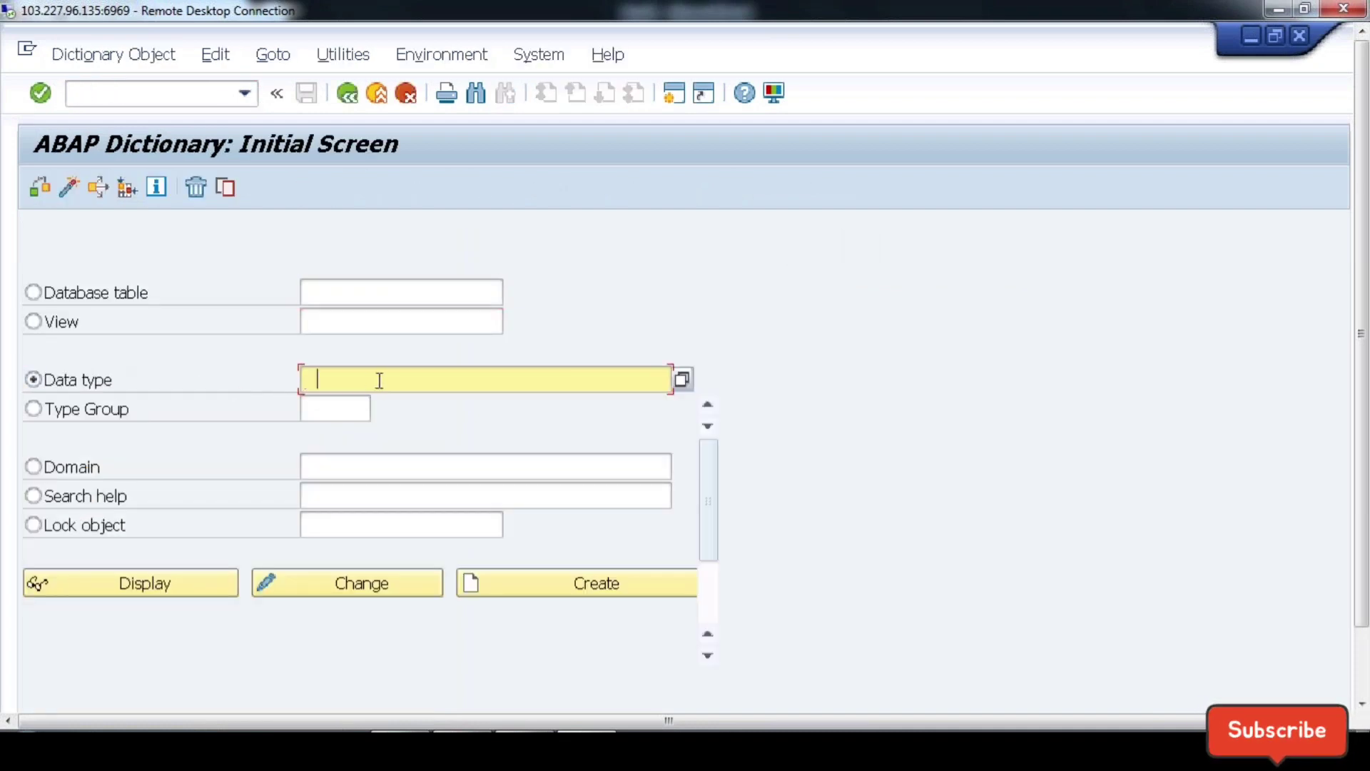
{"action": "type", "text": "ZZX*FP*"}
{"action": "left_click", "coordinate": [681, 379]}
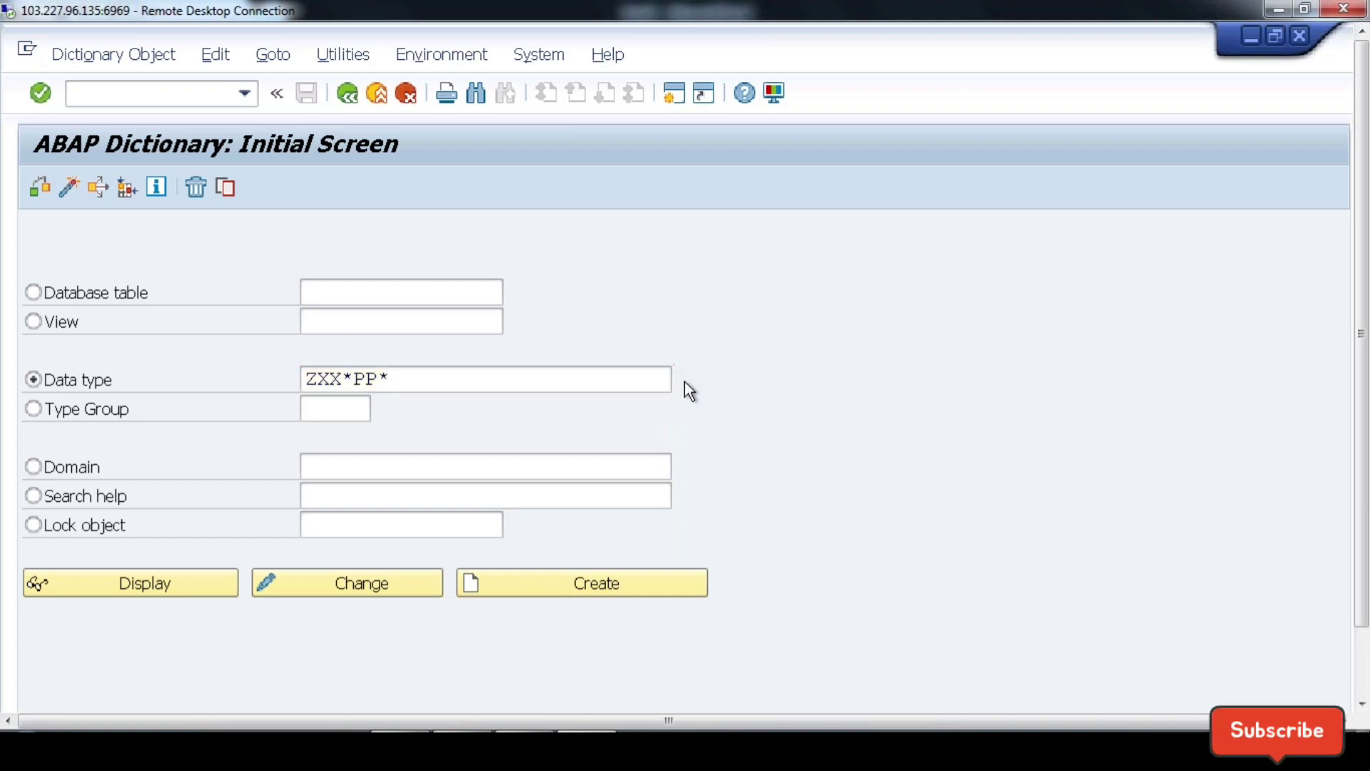
{"action": "left_click", "coordinate": [401, 449]}
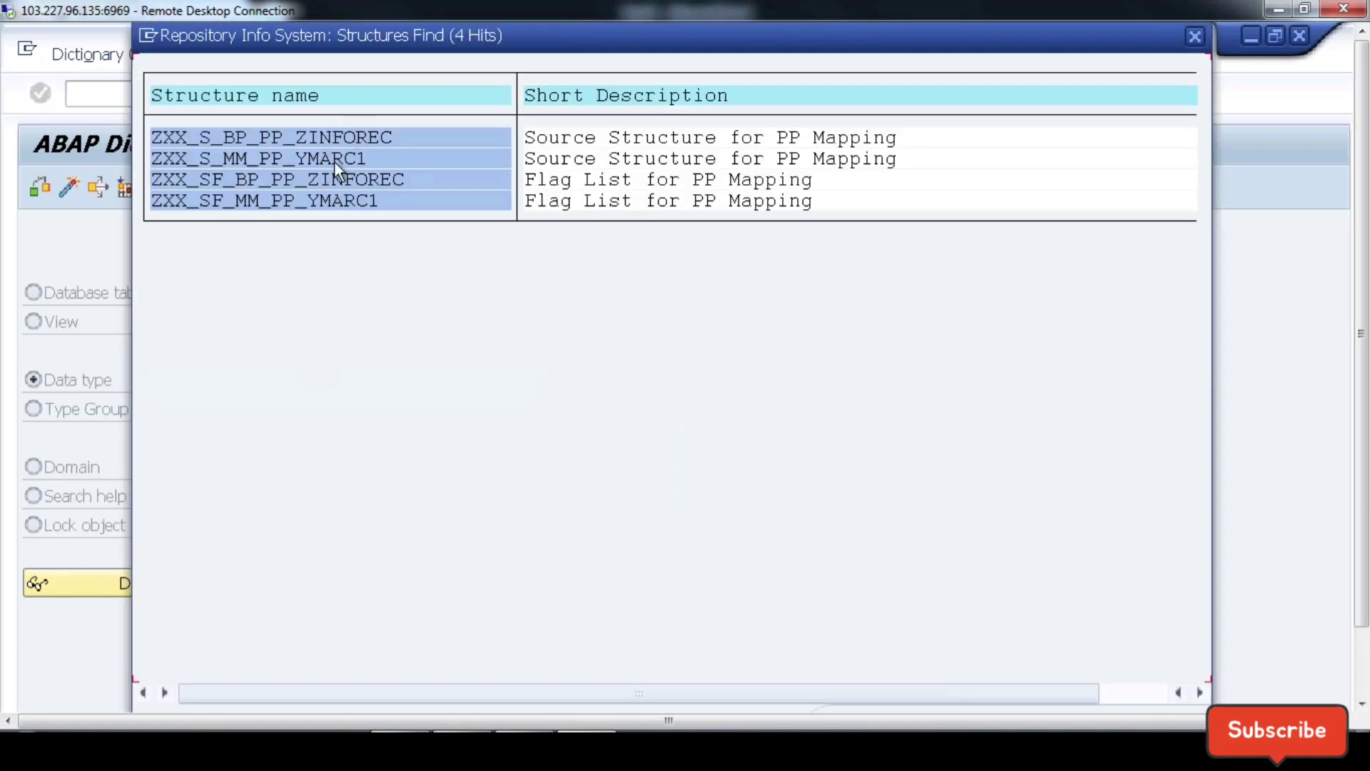
{"action": "left_click", "coordinate": [320, 161]}
{"action": "double_click", "coordinate": [323, 160]}
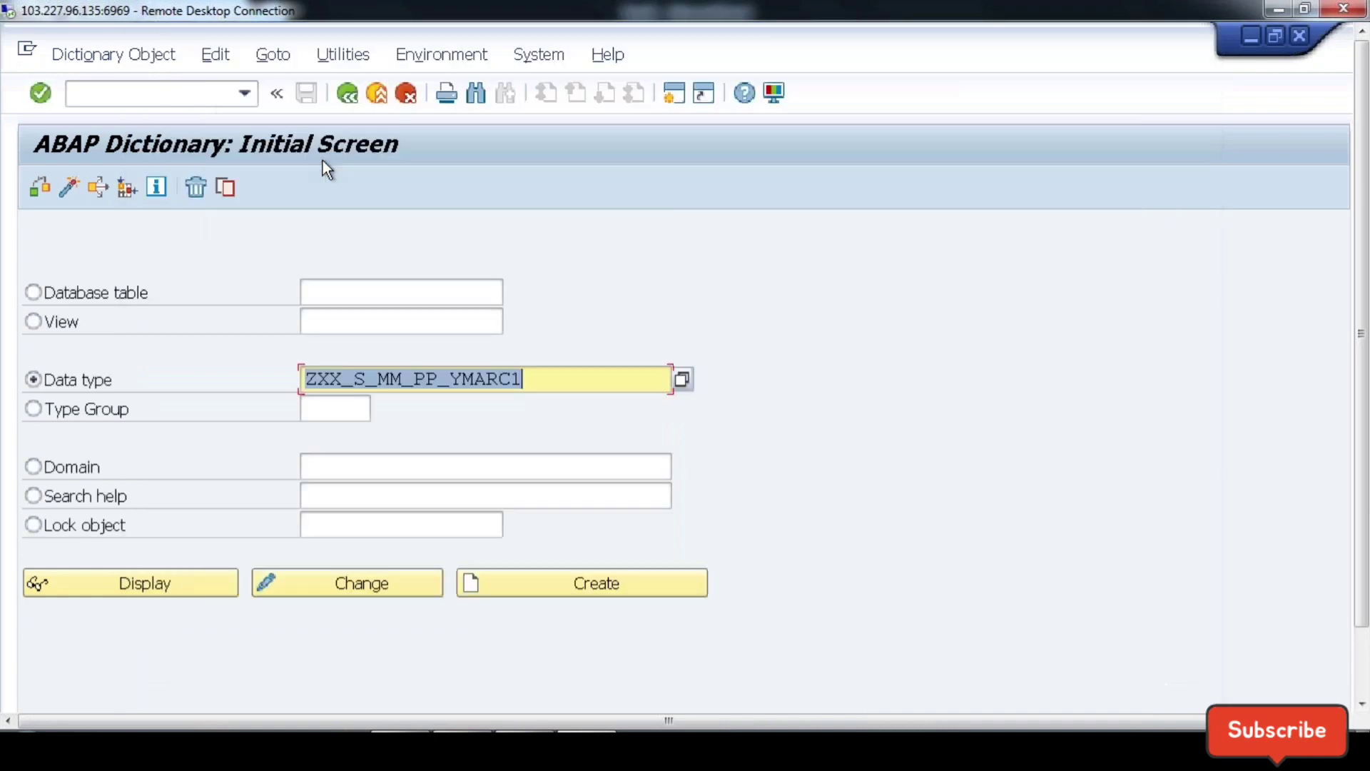
{"action": "left_click", "coordinate": [167, 580]}
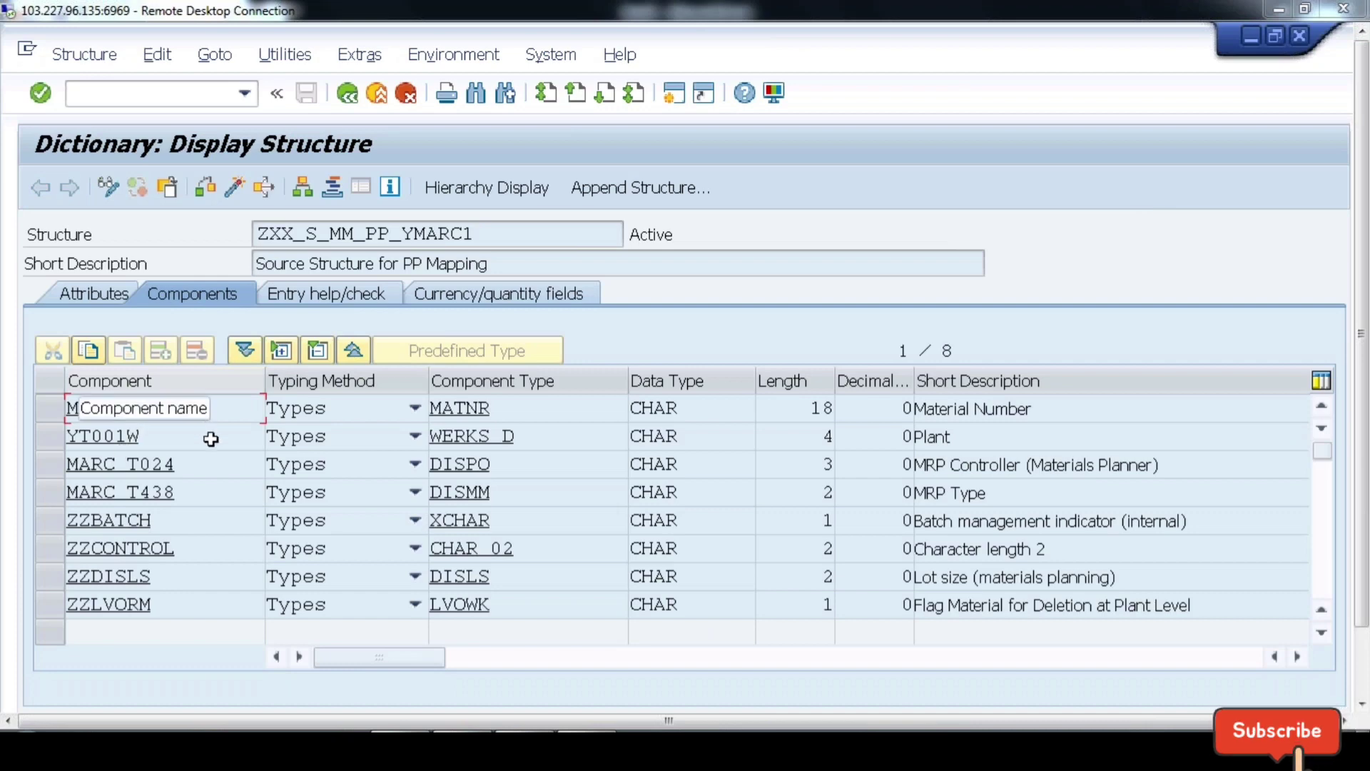
Step: Examine each component of structure ZXX_S_MM_PP_YMARC1 from MATERIAL to ZZLVORM, then leave the structure display
{"action": "left_click_drag", "start_coordinate": [152, 405], "coordinate": [32, 404]}
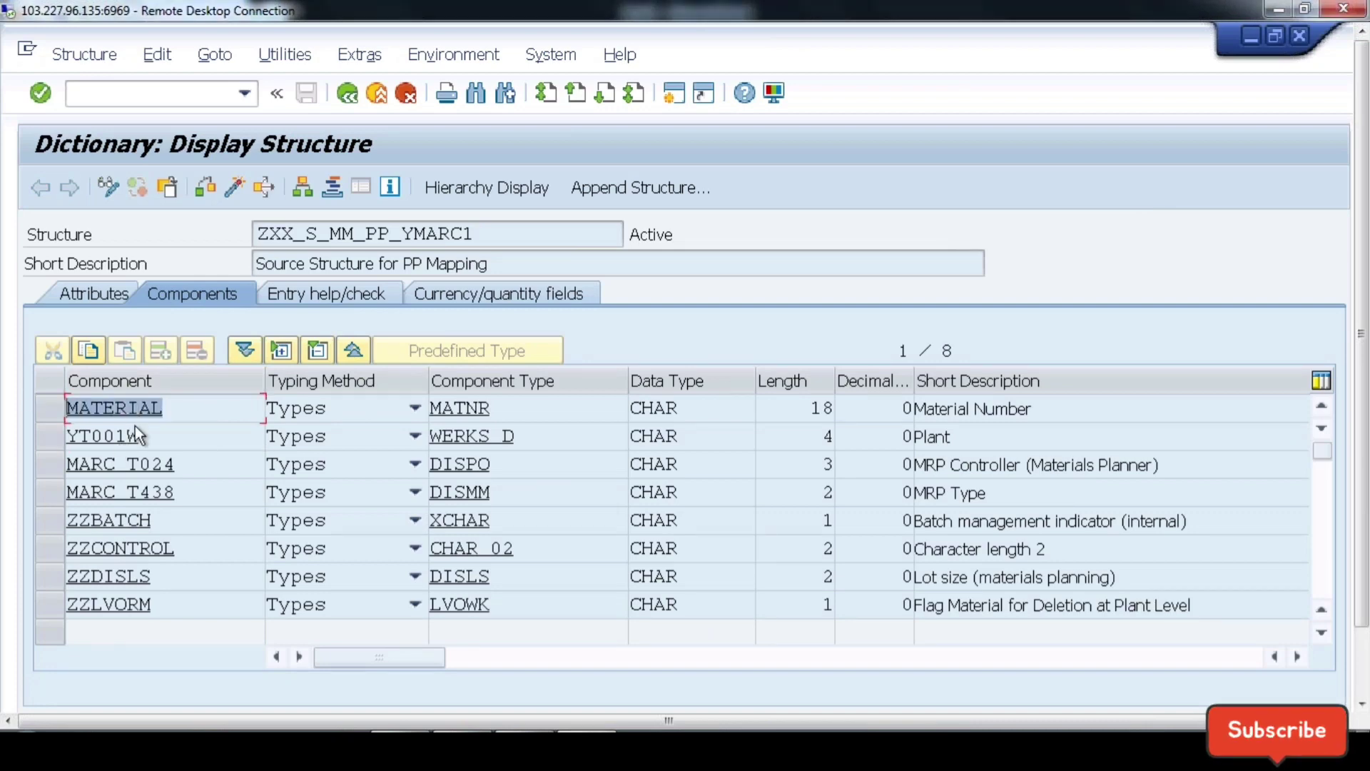
{"action": "left_click_drag", "start_coordinate": [178, 437], "coordinate": [21, 437]}
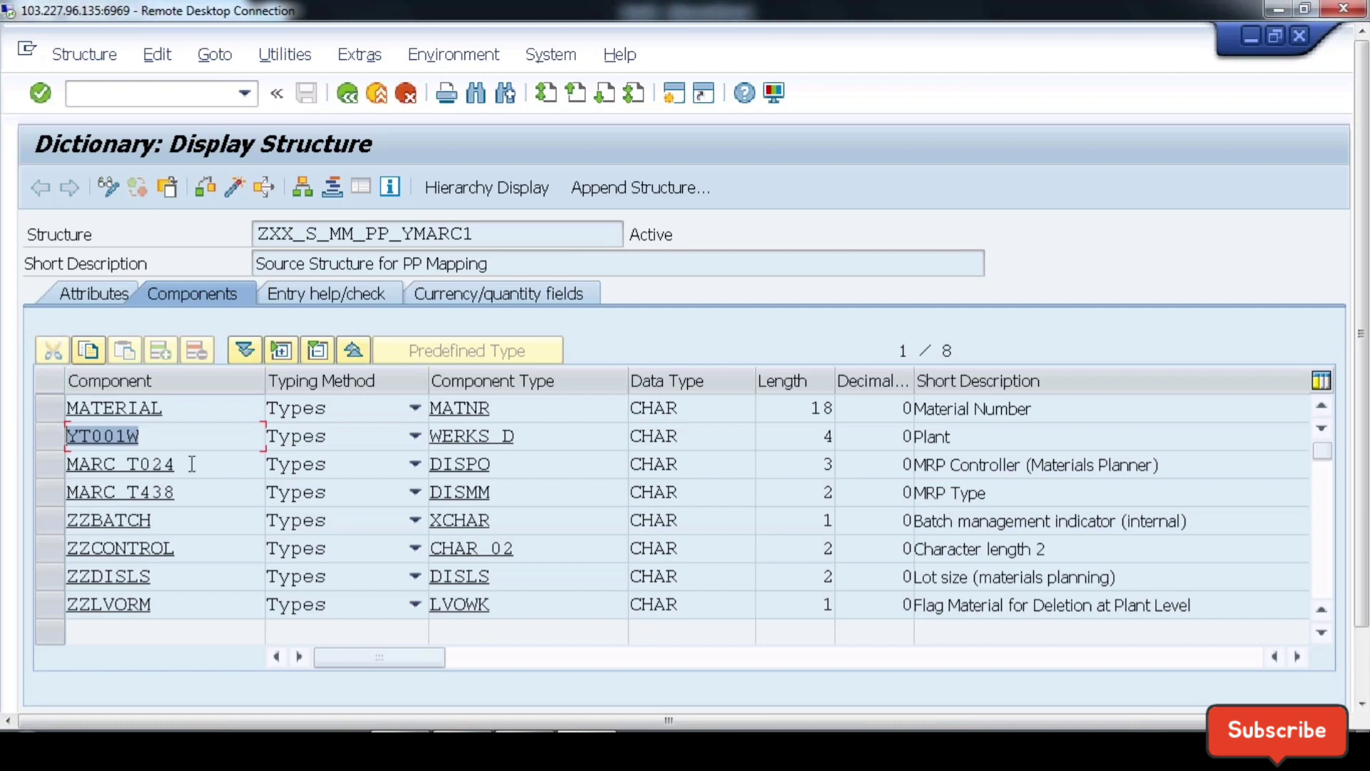
{"action": "left_click_drag", "start_coordinate": [190, 464], "coordinate": [40, 463]}
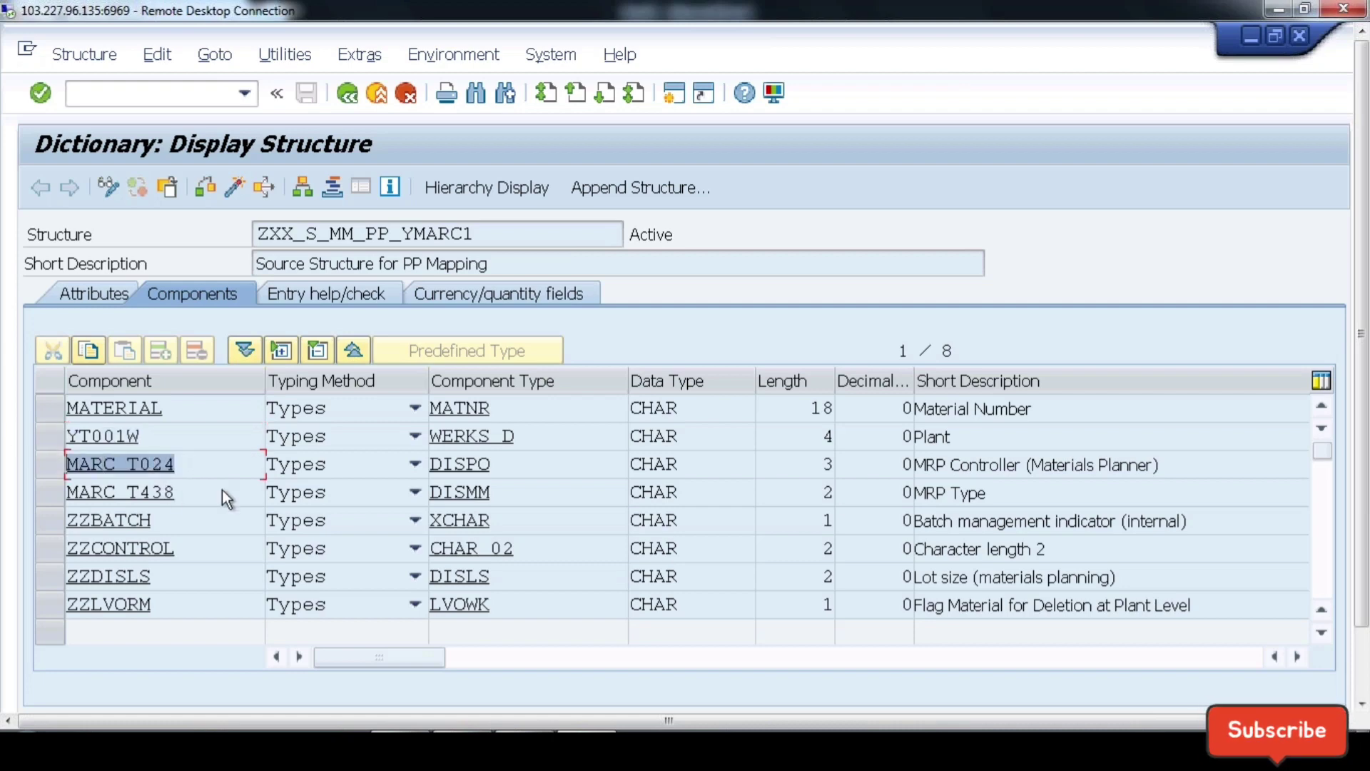
{"action": "left_click_drag", "start_coordinate": [182, 492], "coordinate": [42, 491]}
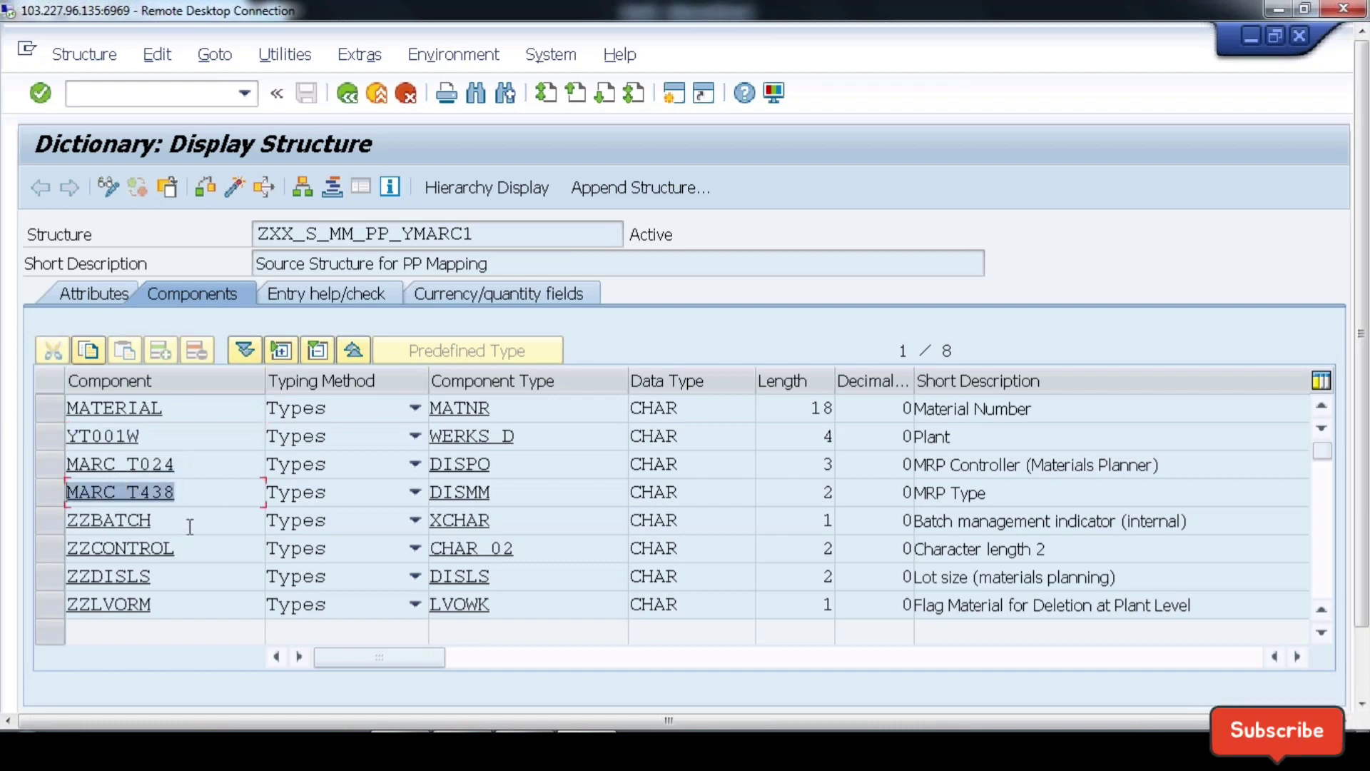
{"action": "left_click_drag", "start_coordinate": [190, 526], "coordinate": [11, 521]}
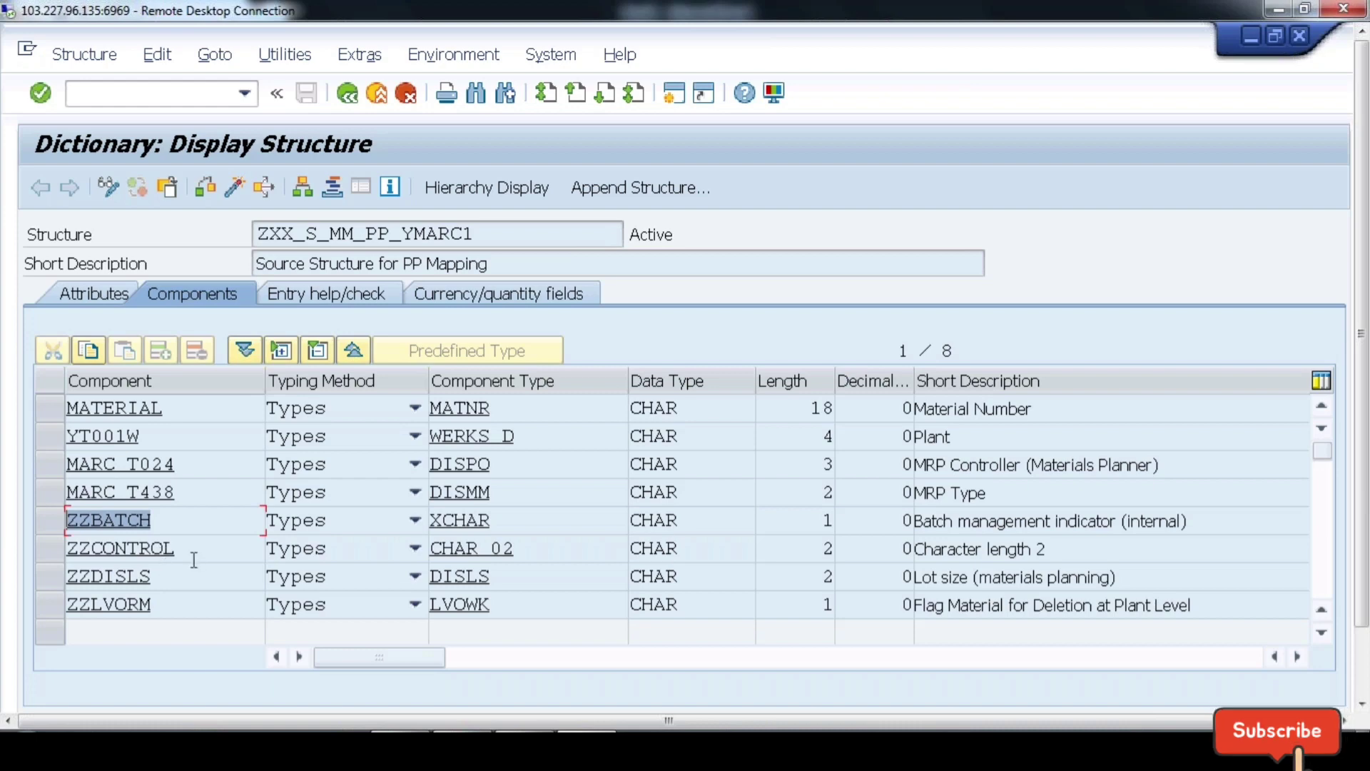
{"action": "left_click_drag", "start_coordinate": [196, 555], "coordinate": [10, 553]}
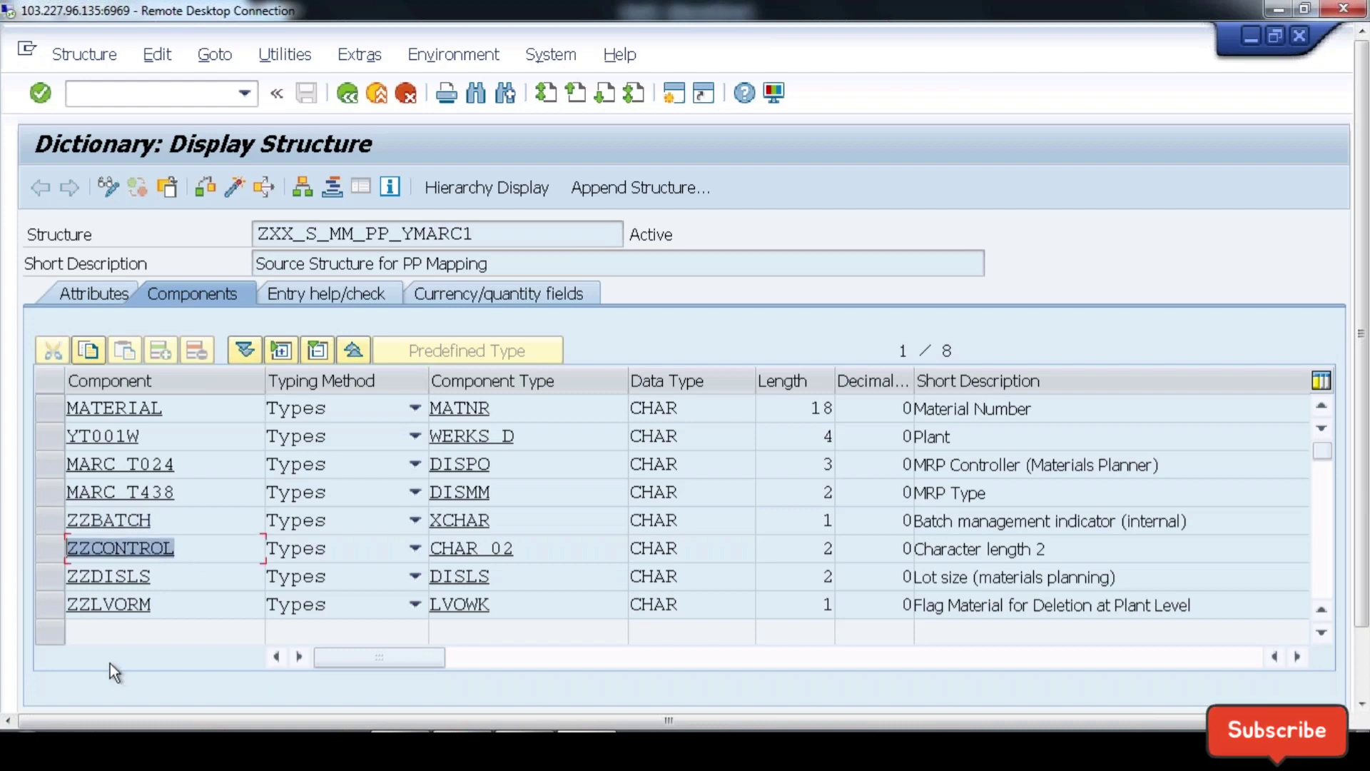
{"action": "left_click_drag", "start_coordinate": [175, 577], "coordinate": [10, 576]}
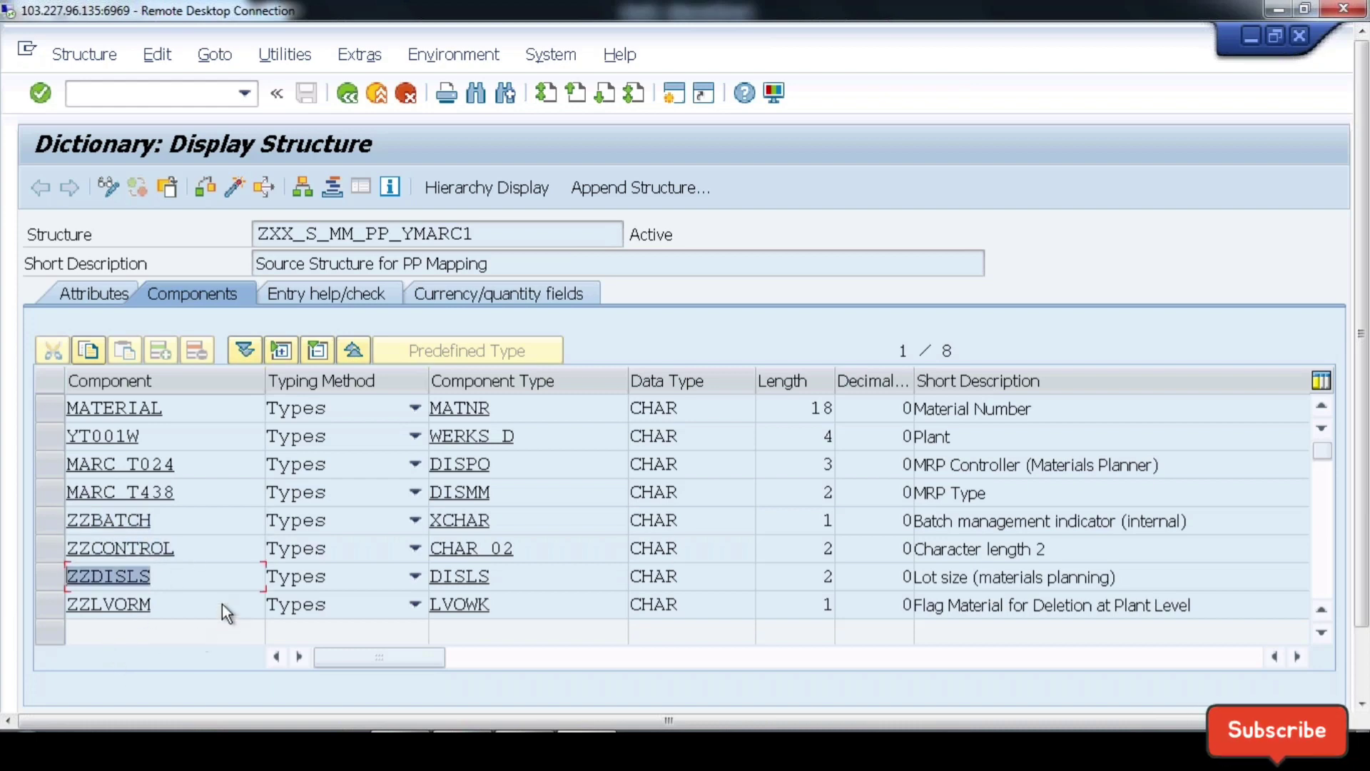
{"action": "left_click_drag", "start_coordinate": [221, 604], "coordinate": [8, 596]}
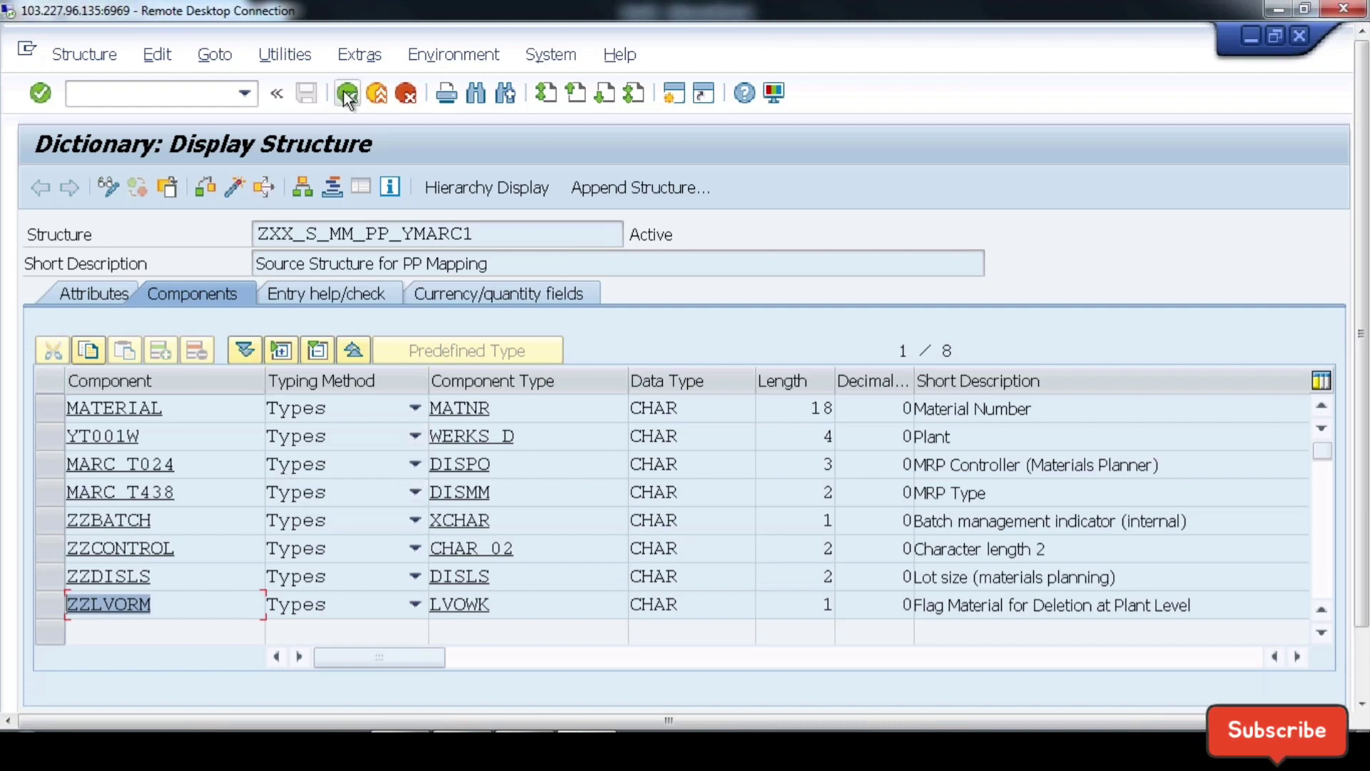
{"action": "key", "text": "F3"}
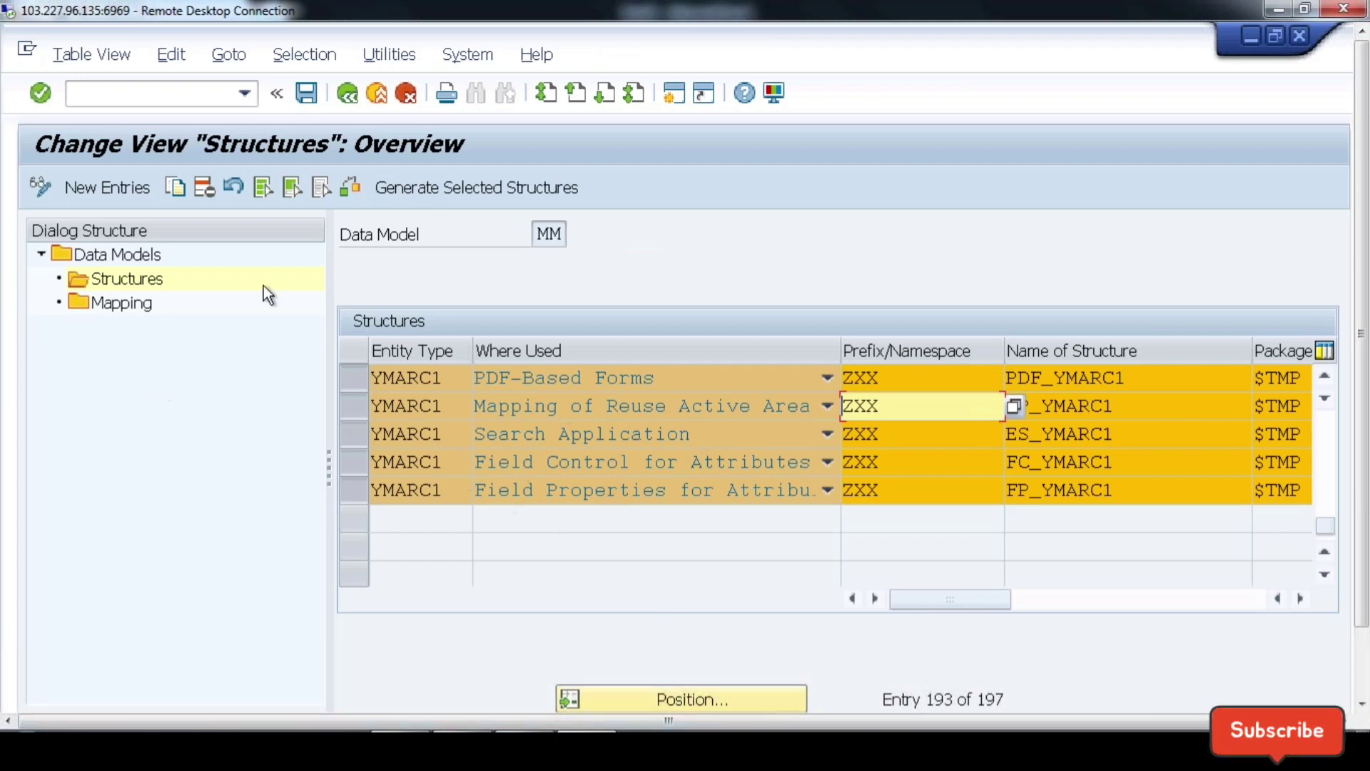
Step: Open the Mapping view of data model MM and position the list at entity type YMARC1
{"action": "left_click", "coordinate": [110, 303]}
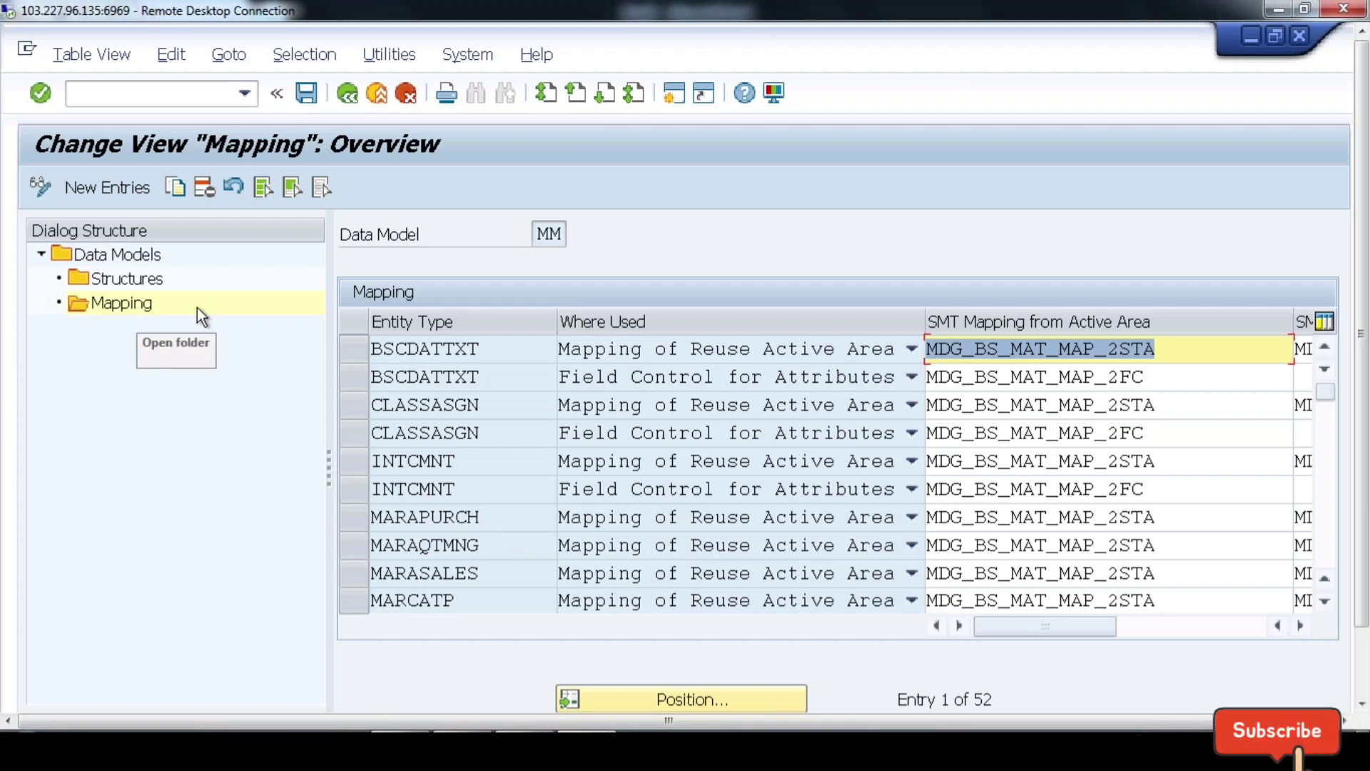
{"action": "left_click", "coordinate": [502, 517]}
{"action": "left_click", "coordinate": [641, 697]}
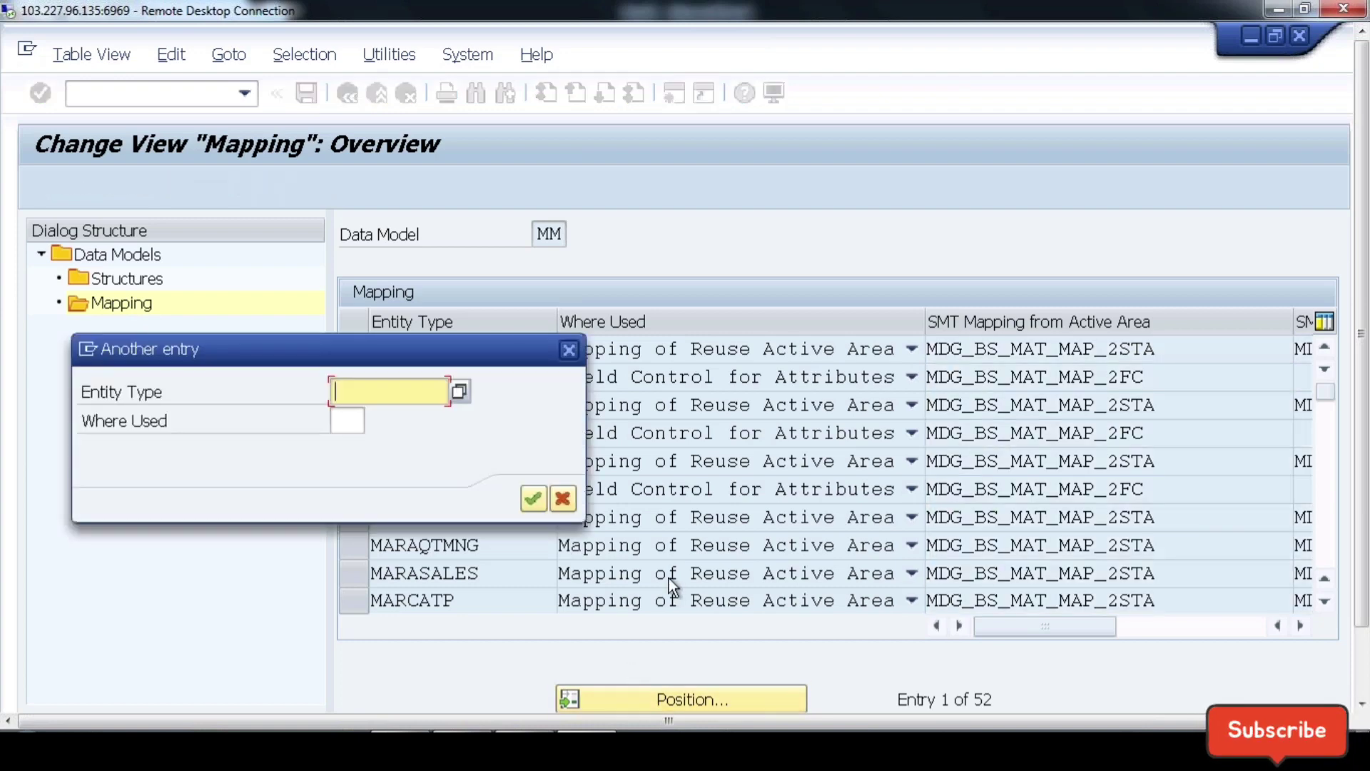
{"action": "type", "text": "Y"}
{"action": "key", "text": "Down"}
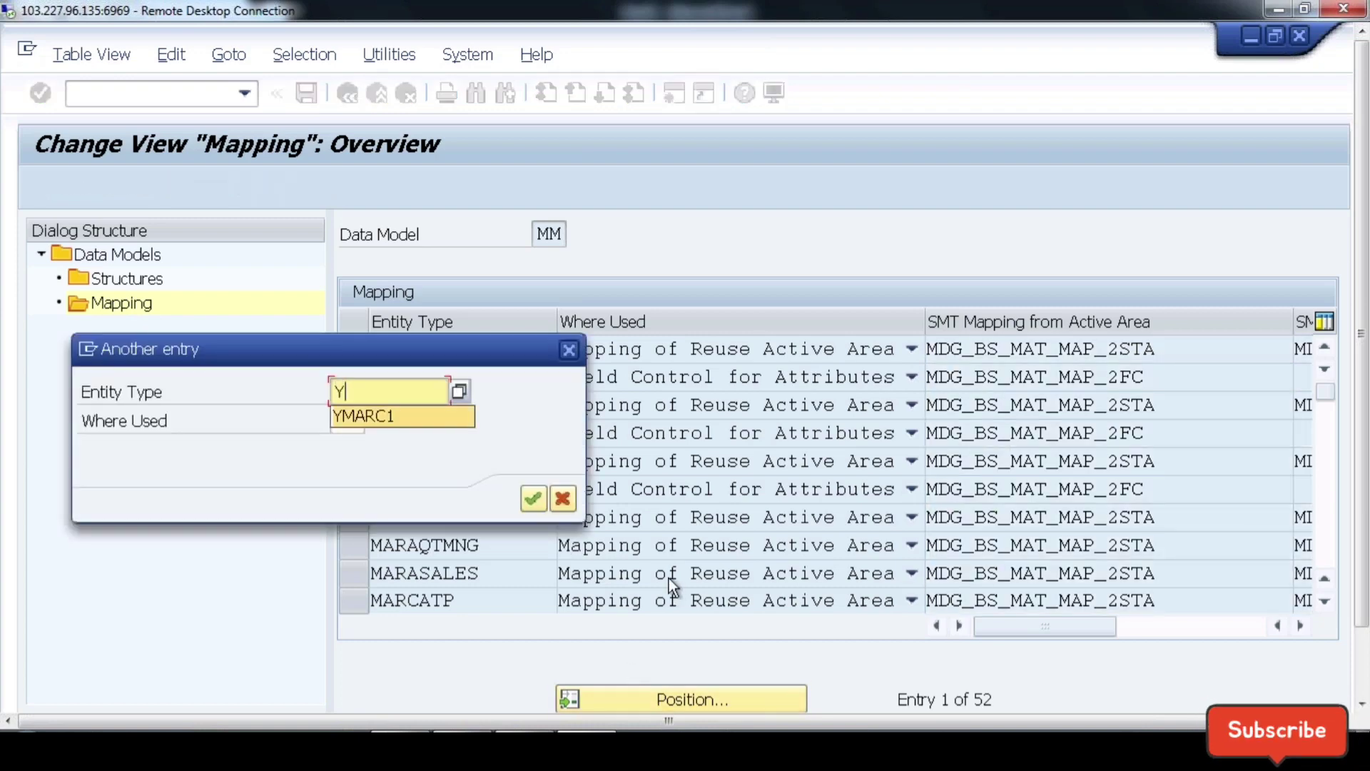
{"action": "key", "text": "Return"}
{"action": "key", "text": "Return"}
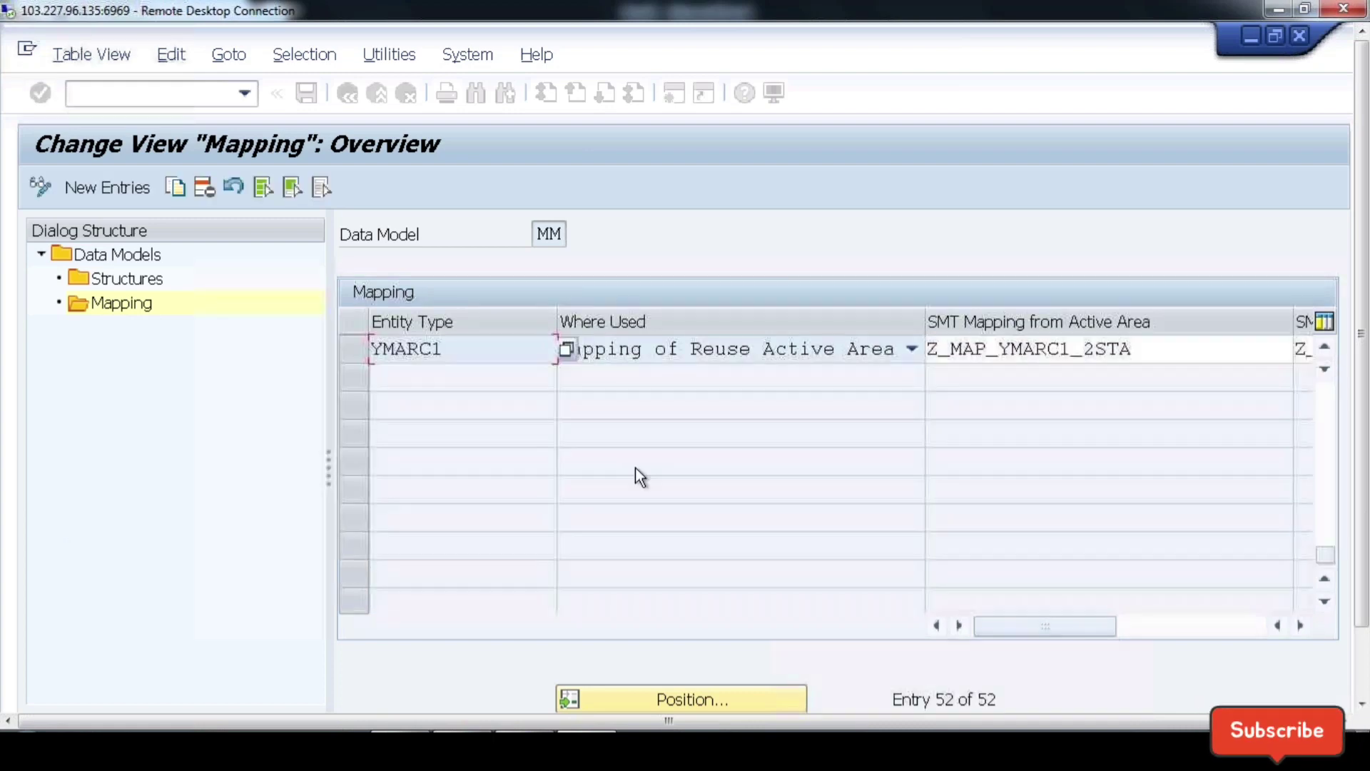
Step: Examine the YMARC1 mapping entry and the available options for its Where Used setting
{"action": "left_click", "coordinate": [354, 348]}
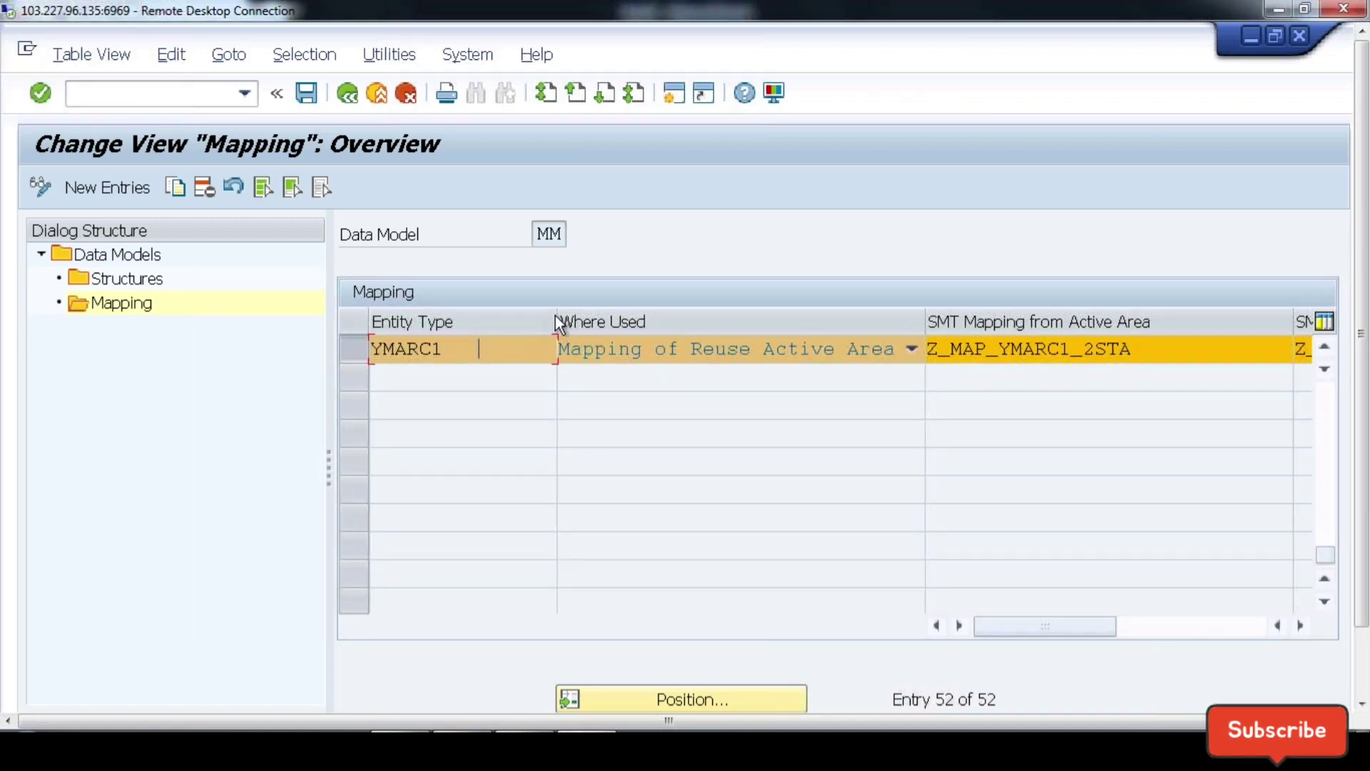
{"action": "left_click_drag", "start_coordinate": [556, 321], "coordinate": [510, 322]}
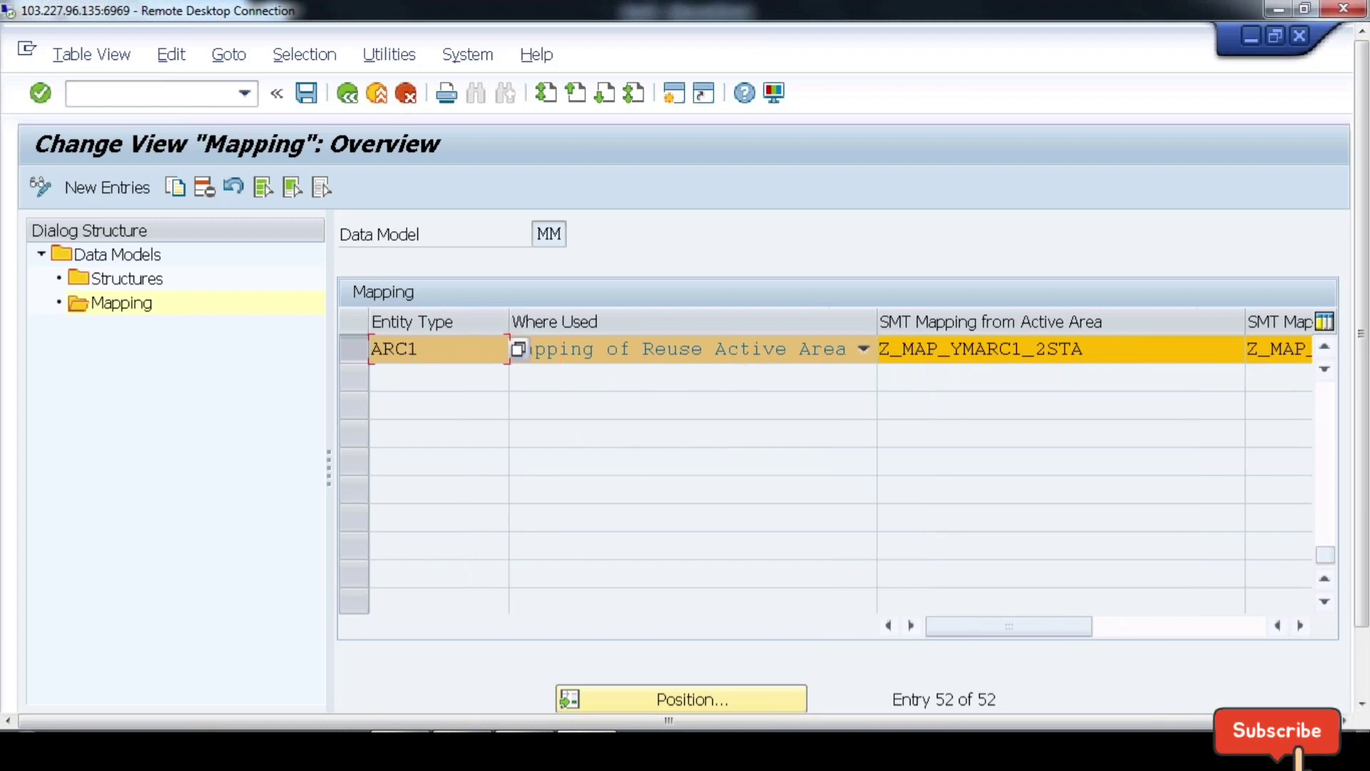
{"action": "left_click", "coordinate": [633, 347]}
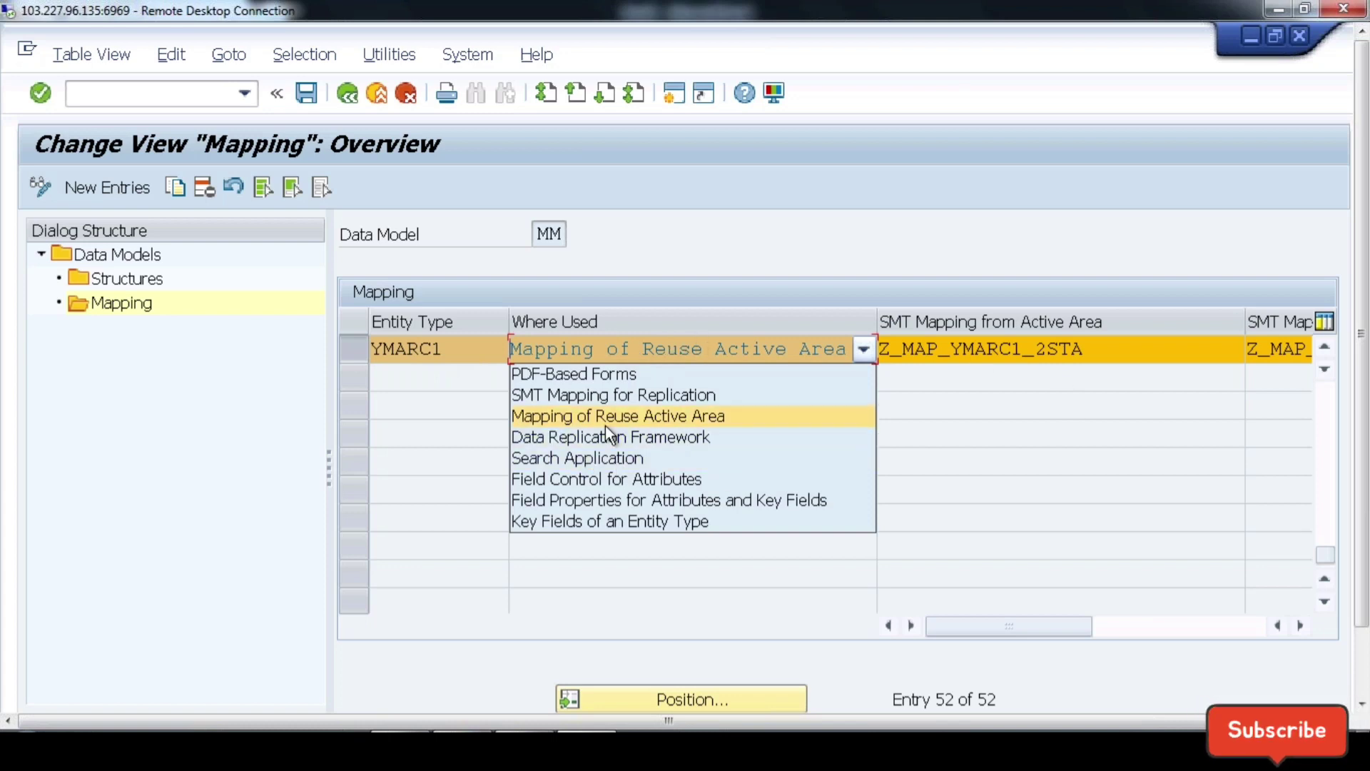
{"action": "left_click", "coordinate": [1221, 458]}
{"action": "left_click", "coordinate": [717, 349]}
{"action": "left_click", "coordinate": [1112, 421]}
Step: Compare the SMT mappings from and to the active area assigned to entity type YMARC1
{"action": "left_click", "coordinate": [1111, 351]}
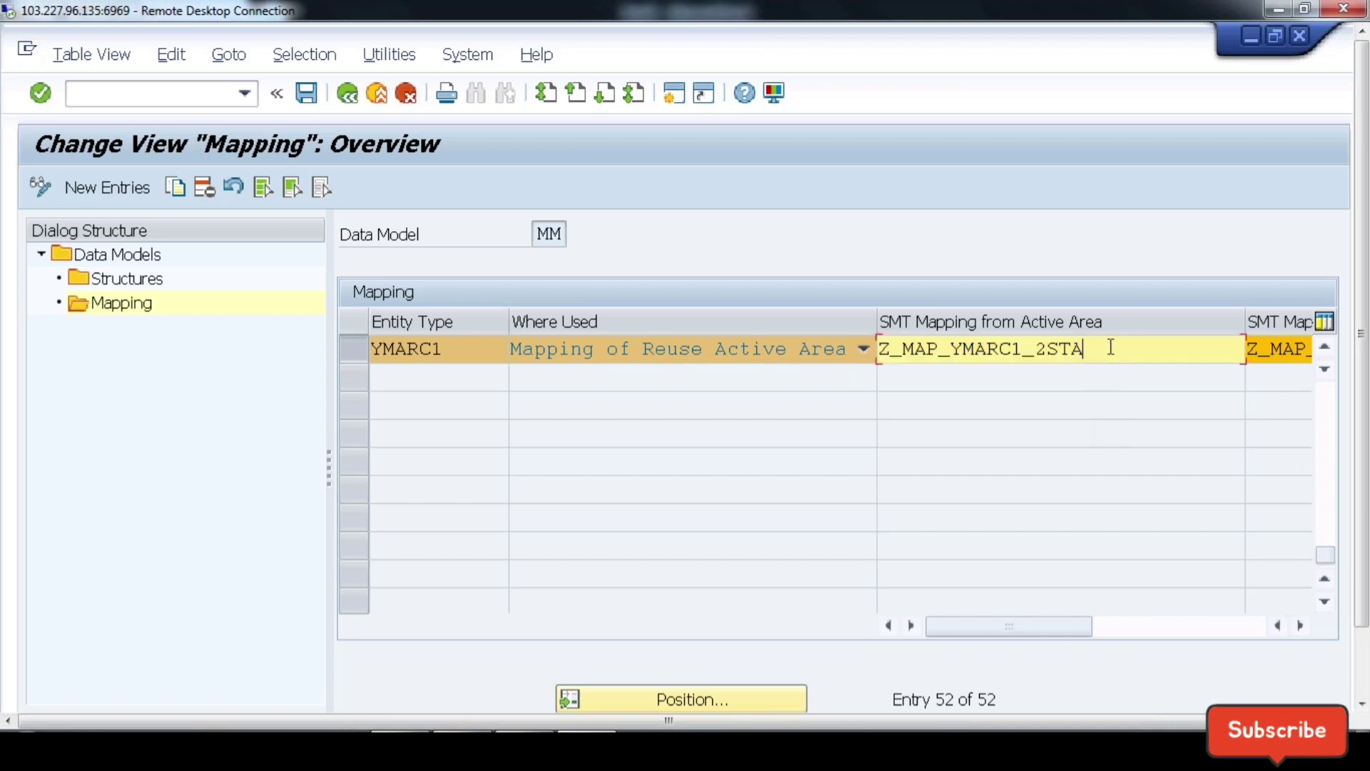
{"action": "double_click", "coordinate": [959, 349]}
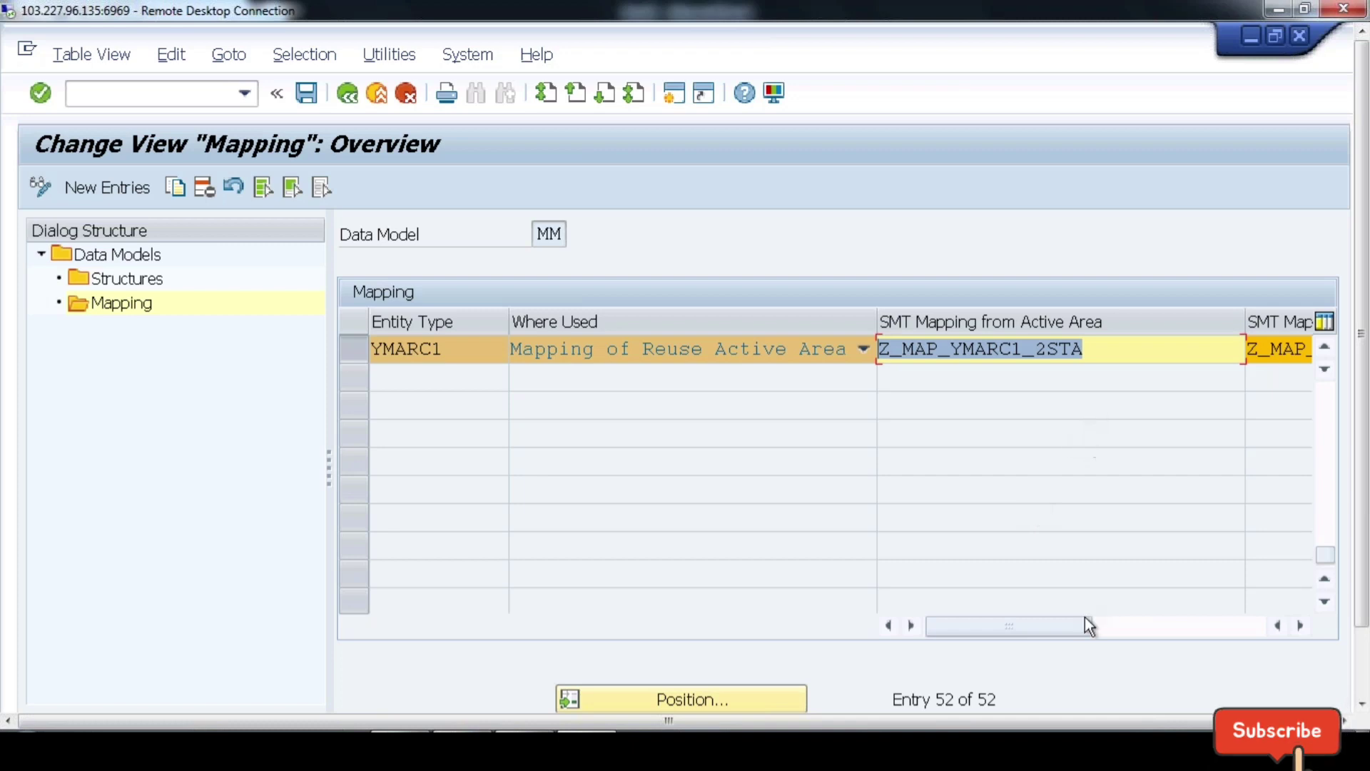
{"action": "left_click_drag", "start_coordinate": [1092, 625], "coordinate": [1243, 628]}
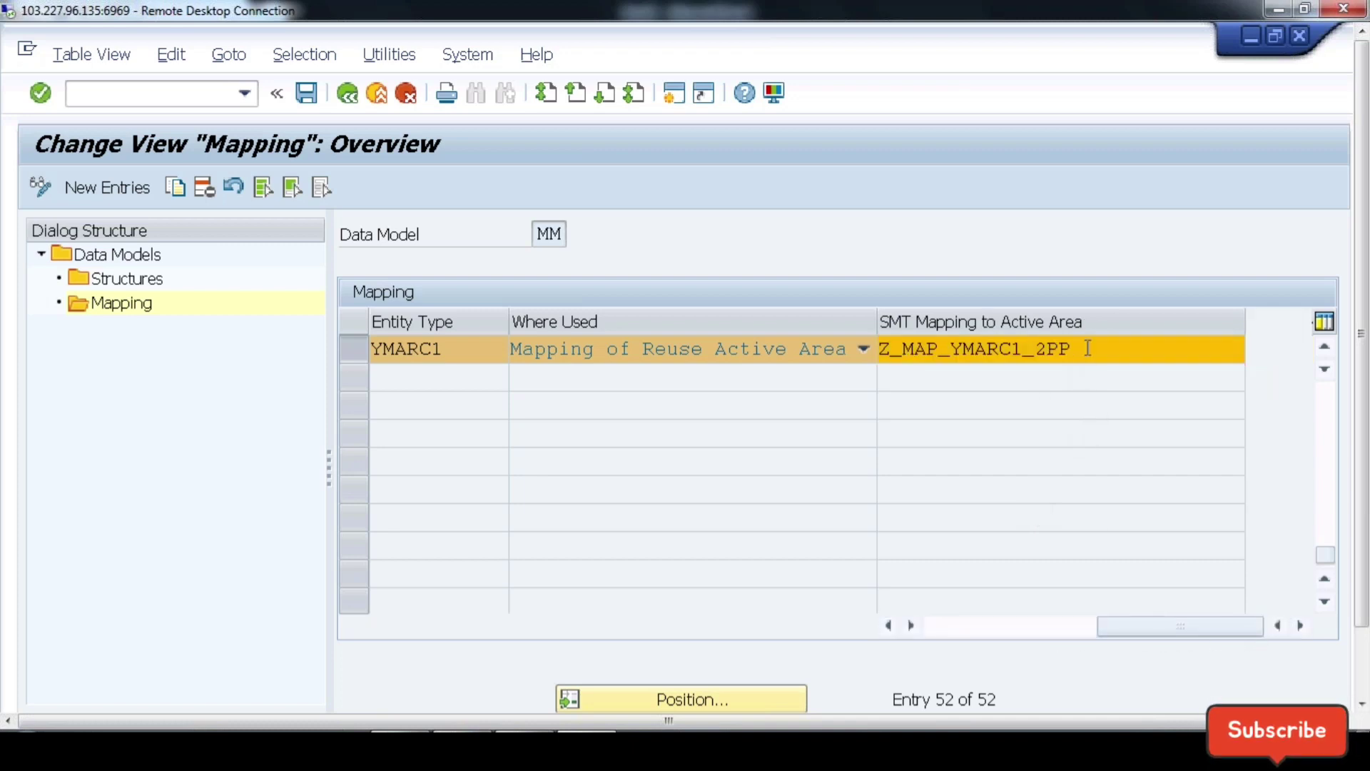
{"action": "left_click_drag", "start_coordinate": [1083, 348], "coordinate": [880, 348]}
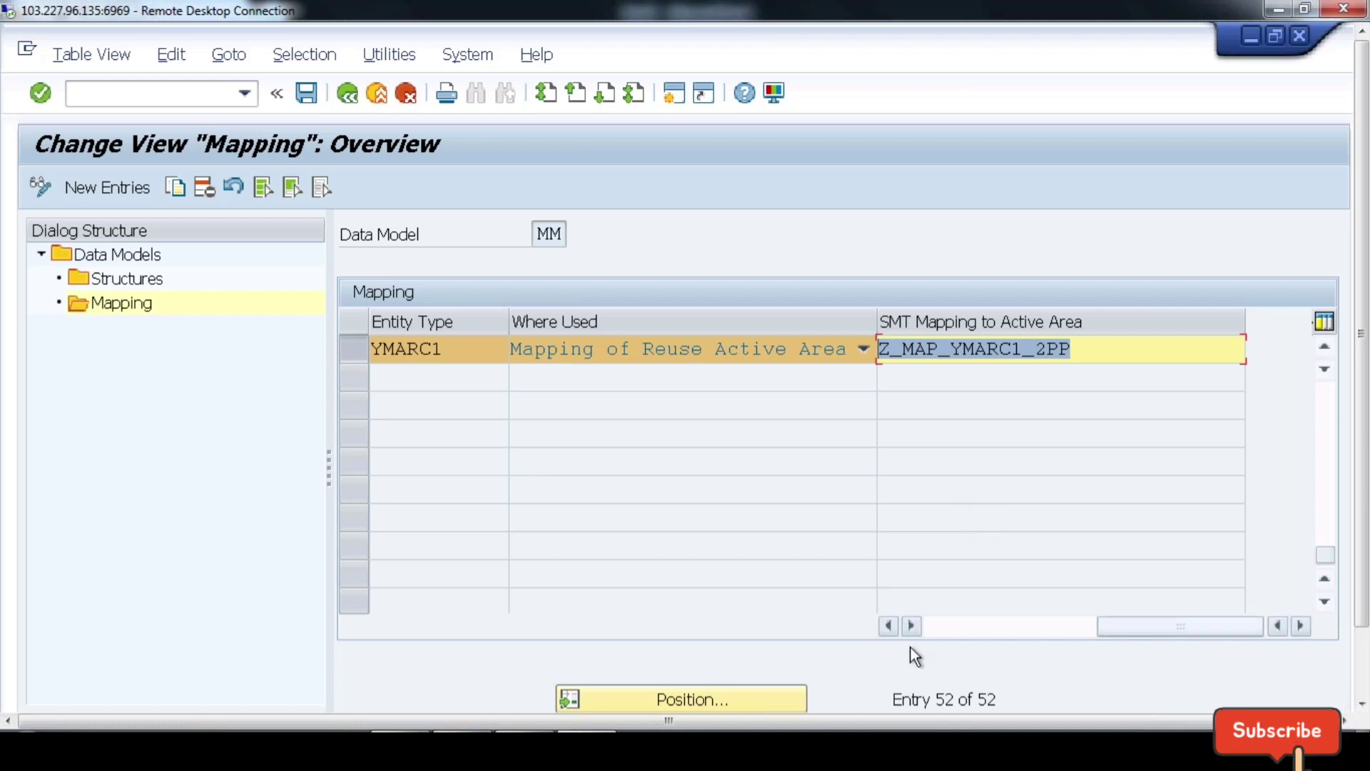
{"action": "left_click", "coordinate": [940, 625]}
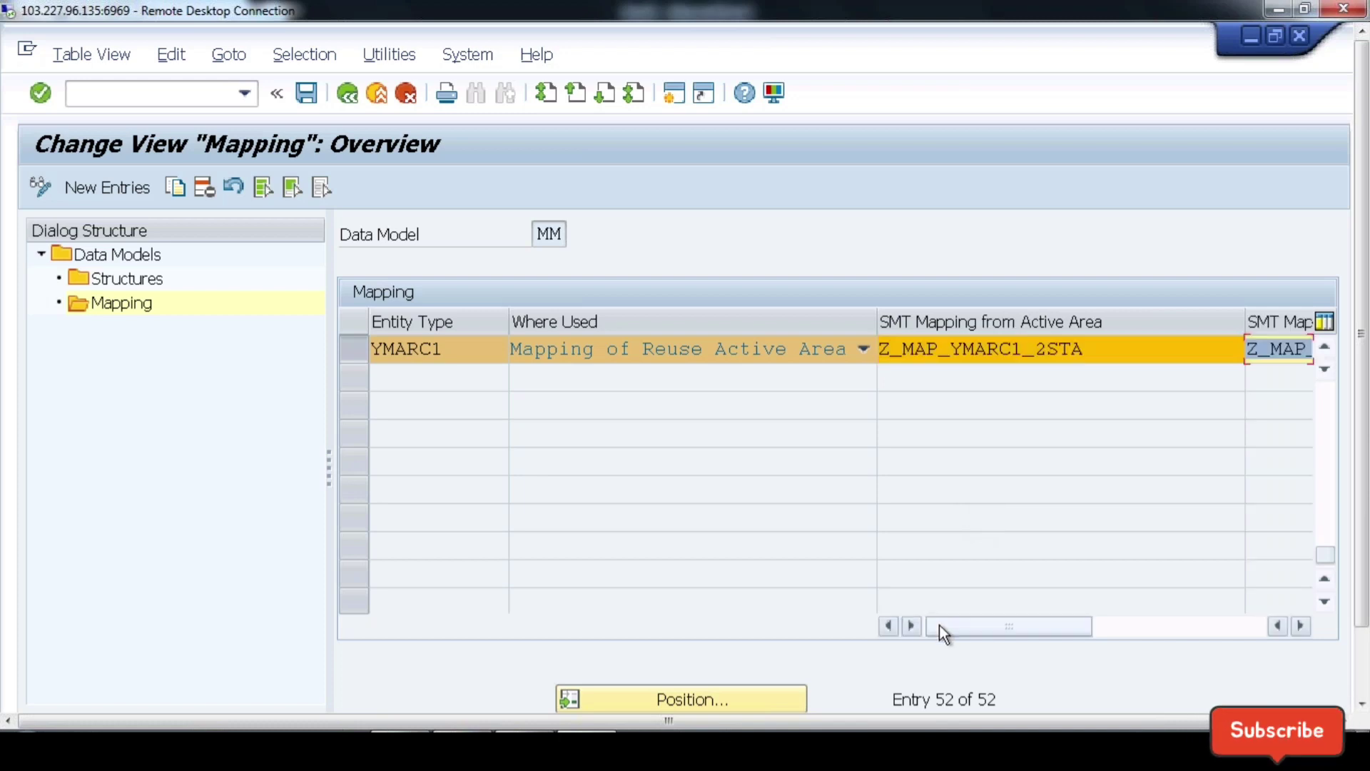
{"action": "double_click", "coordinate": [1111, 354]}
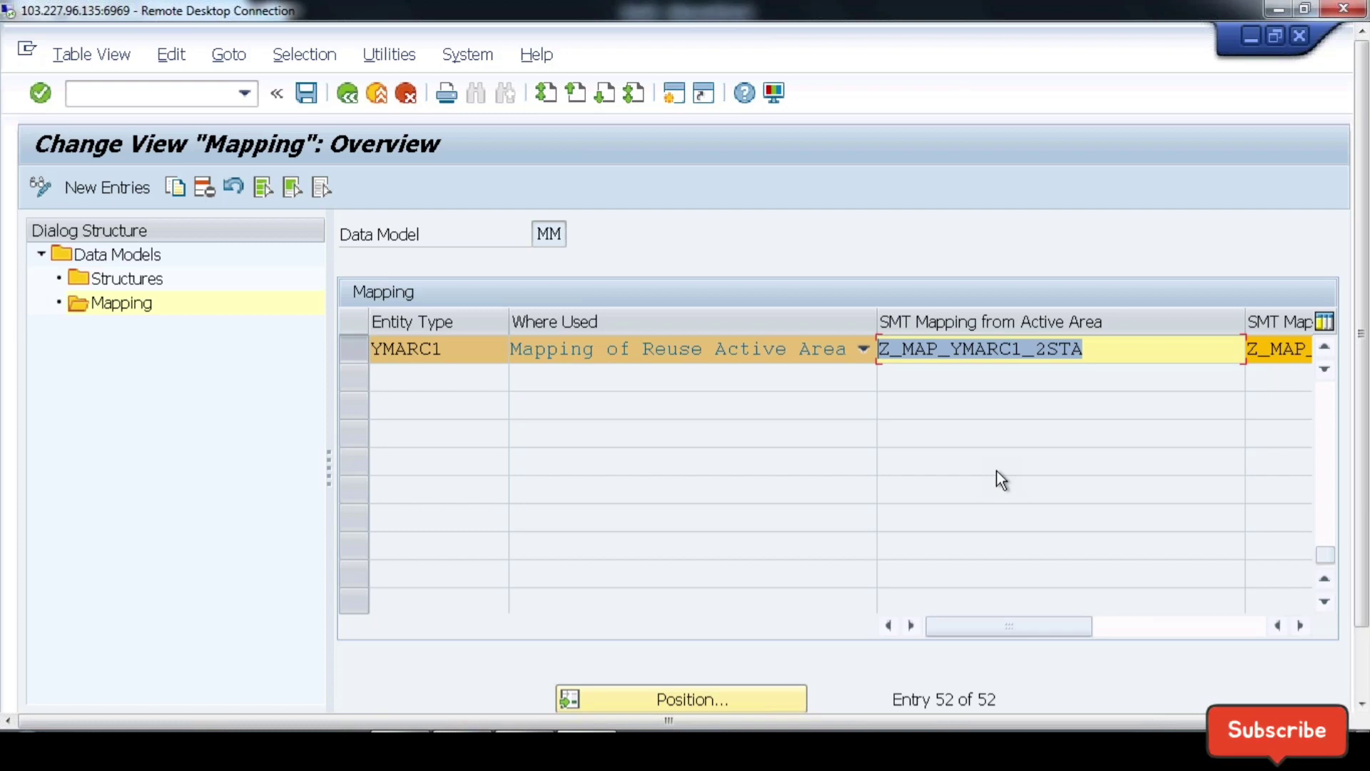
{"action": "left_click", "coordinate": [1136, 350]}
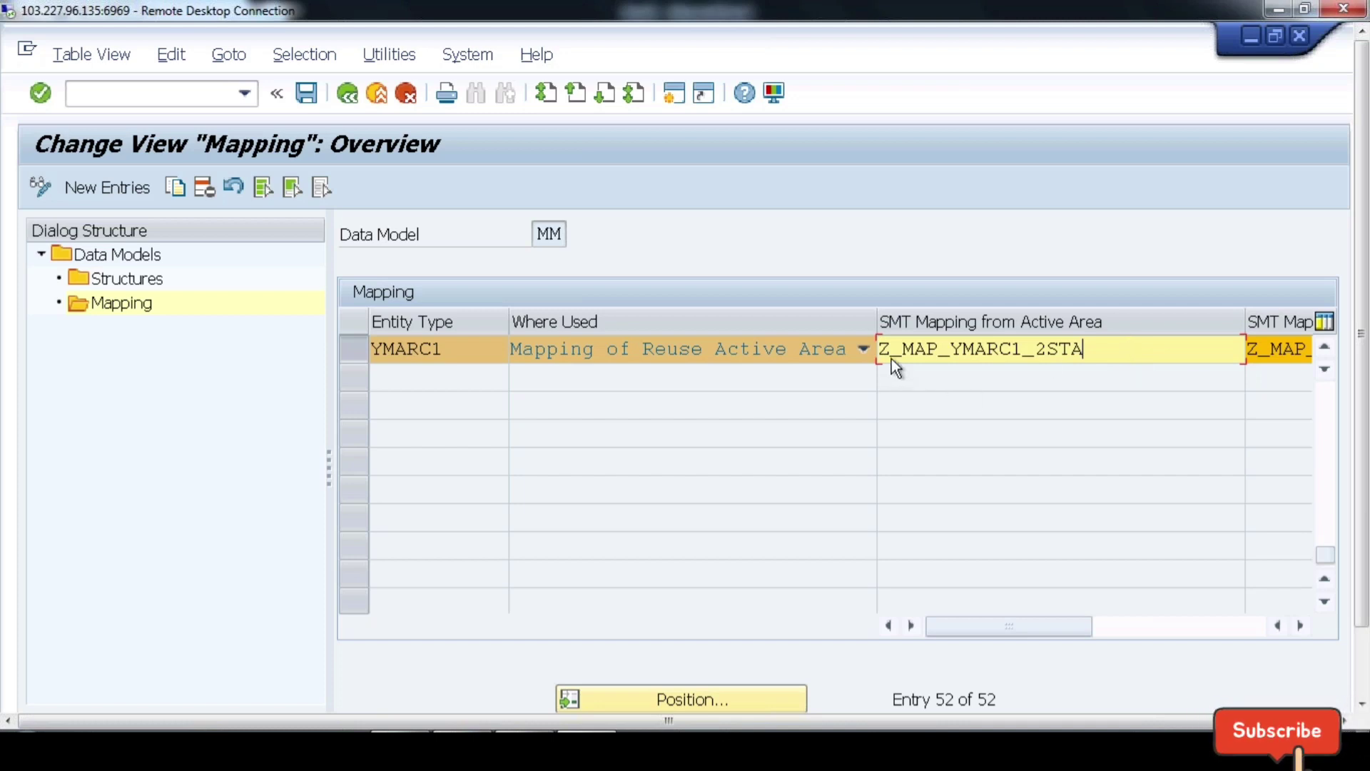
{"action": "left_click", "coordinate": [1099, 628]}
{"action": "left_click", "coordinate": [1082, 348]}
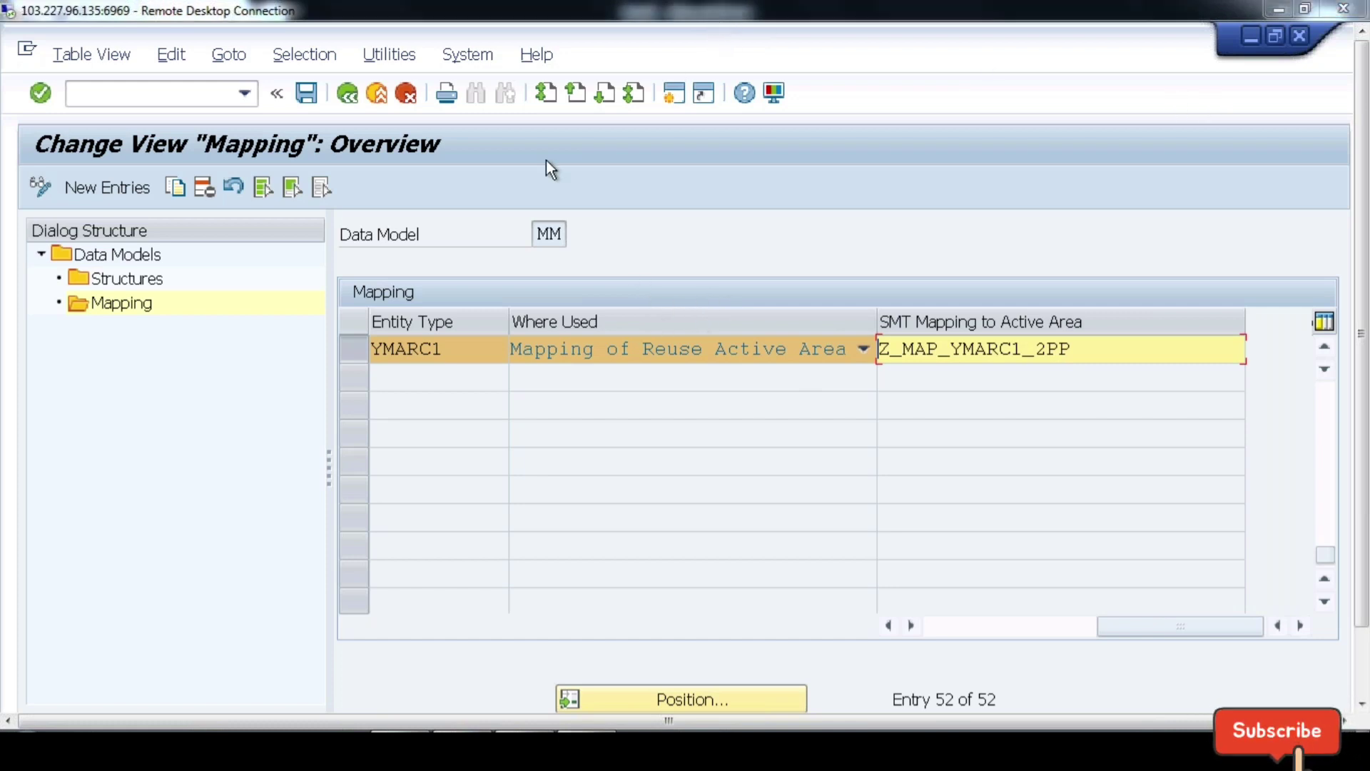
Step: Launch the Create and Edit Mappings activity under General Settings, Data Modeling of the Master Data Governance IMG in a new session
{"action": "left_click", "coordinate": [673, 95]}
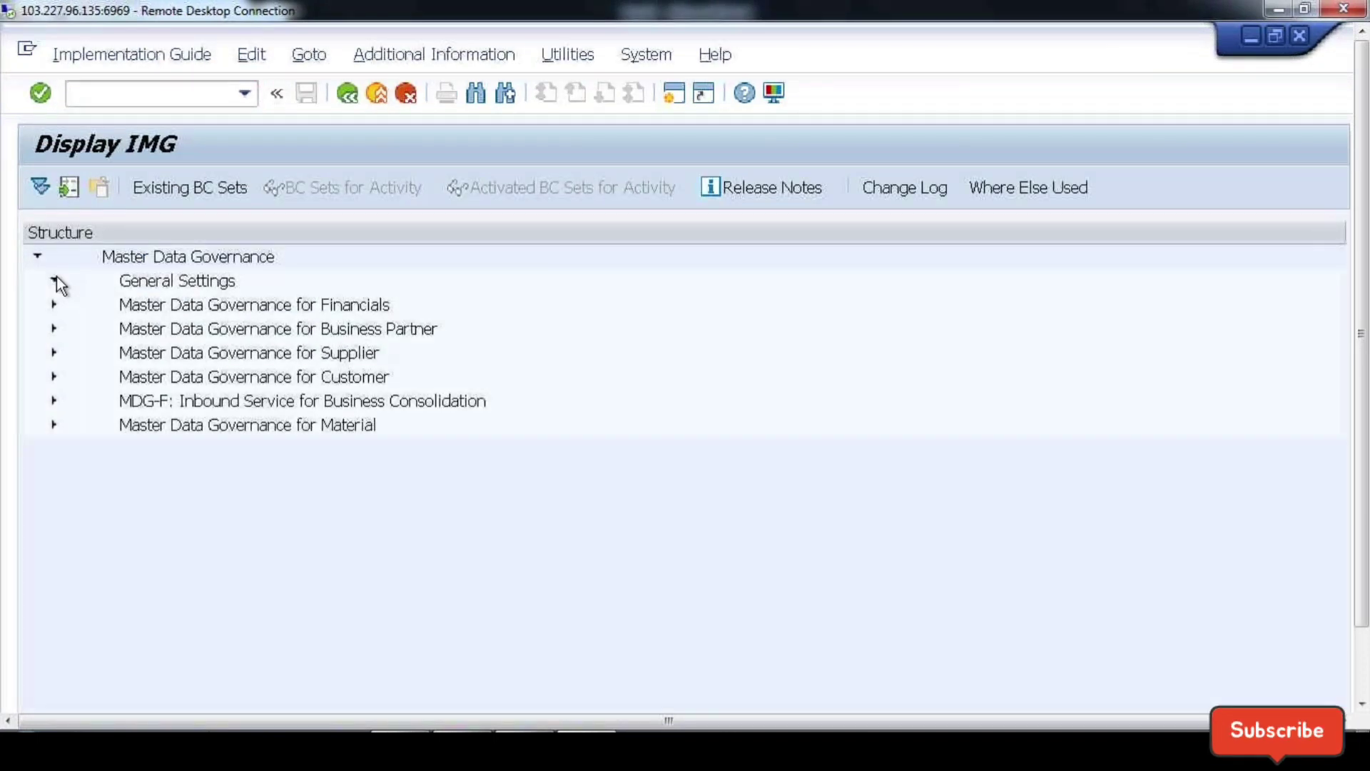
{"action": "left_click", "coordinate": [55, 279]}
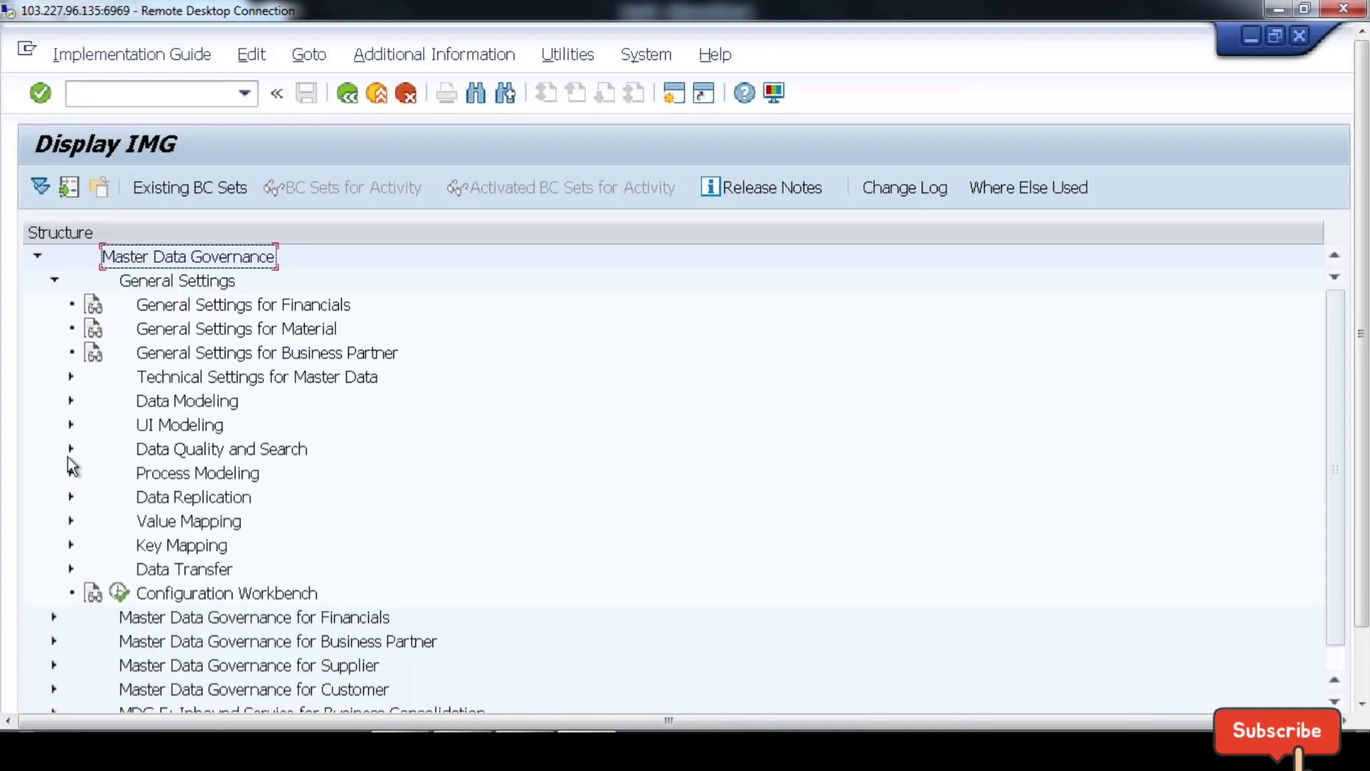
{"action": "left_click", "coordinate": [71, 401]}
{"action": "left_click", "coordinate": [88, 593]}
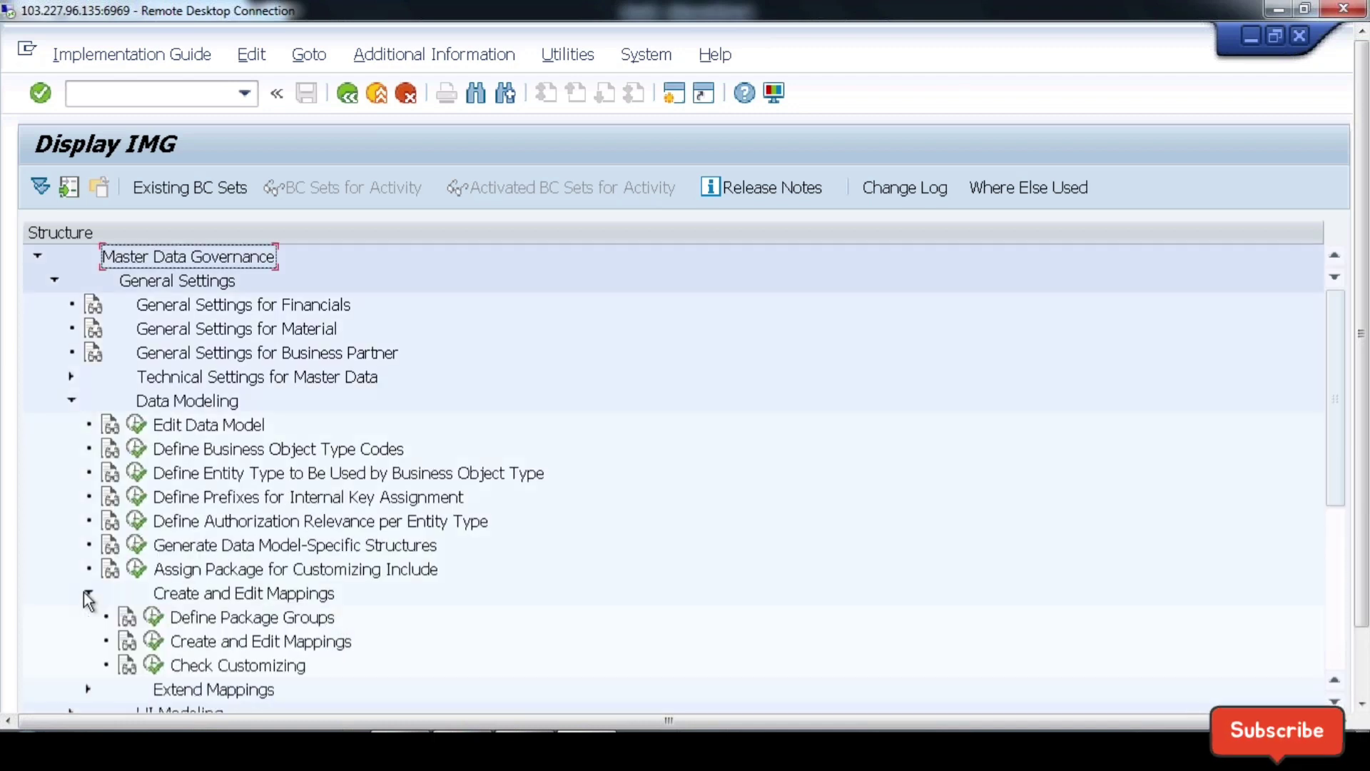
{"action": "left_click", "coordinate": [152, 641]}
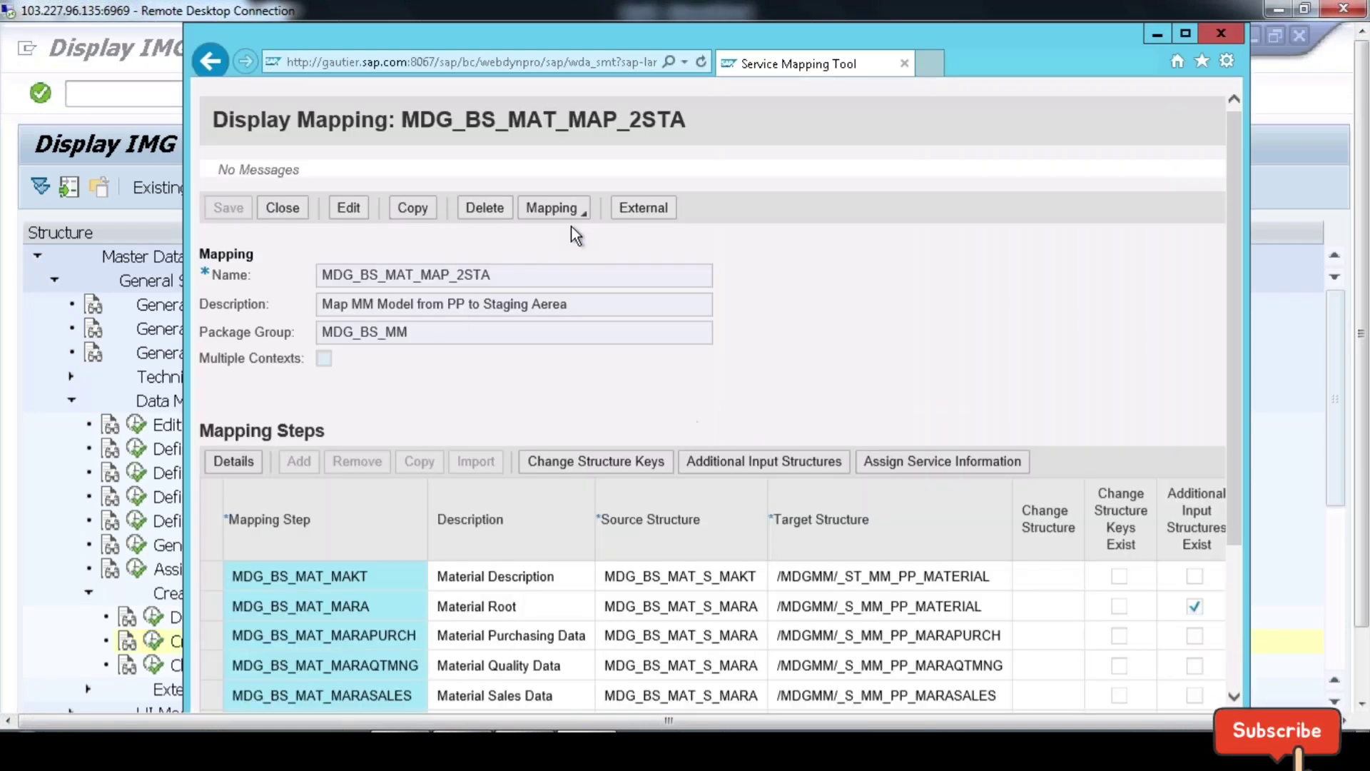
Step: Open mapping Z_MAP_YMARC1_2PP in the Service Mapping Tool and maximize the browser window
{"action": "left_click", "coordinate": [573, 211]}
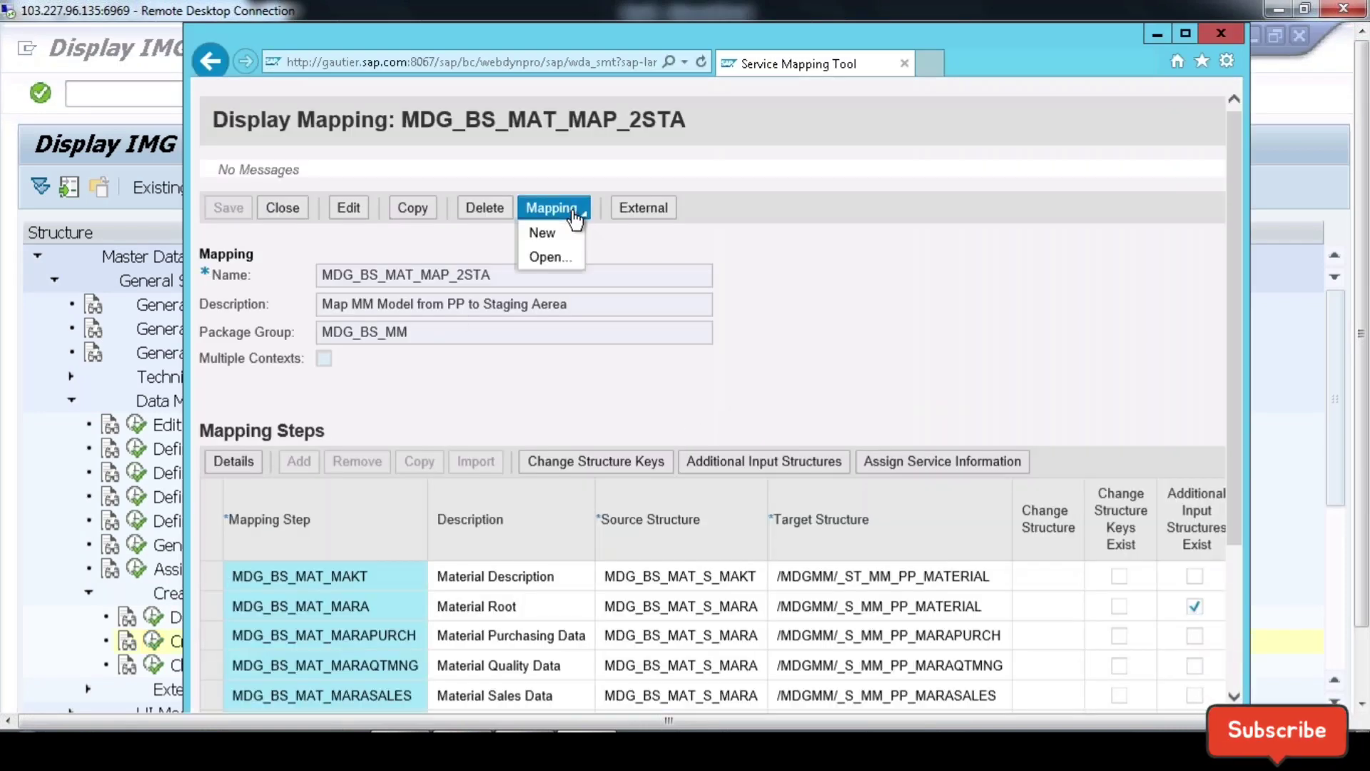
{"action": "left_click", "coordinate": [559, 259]}
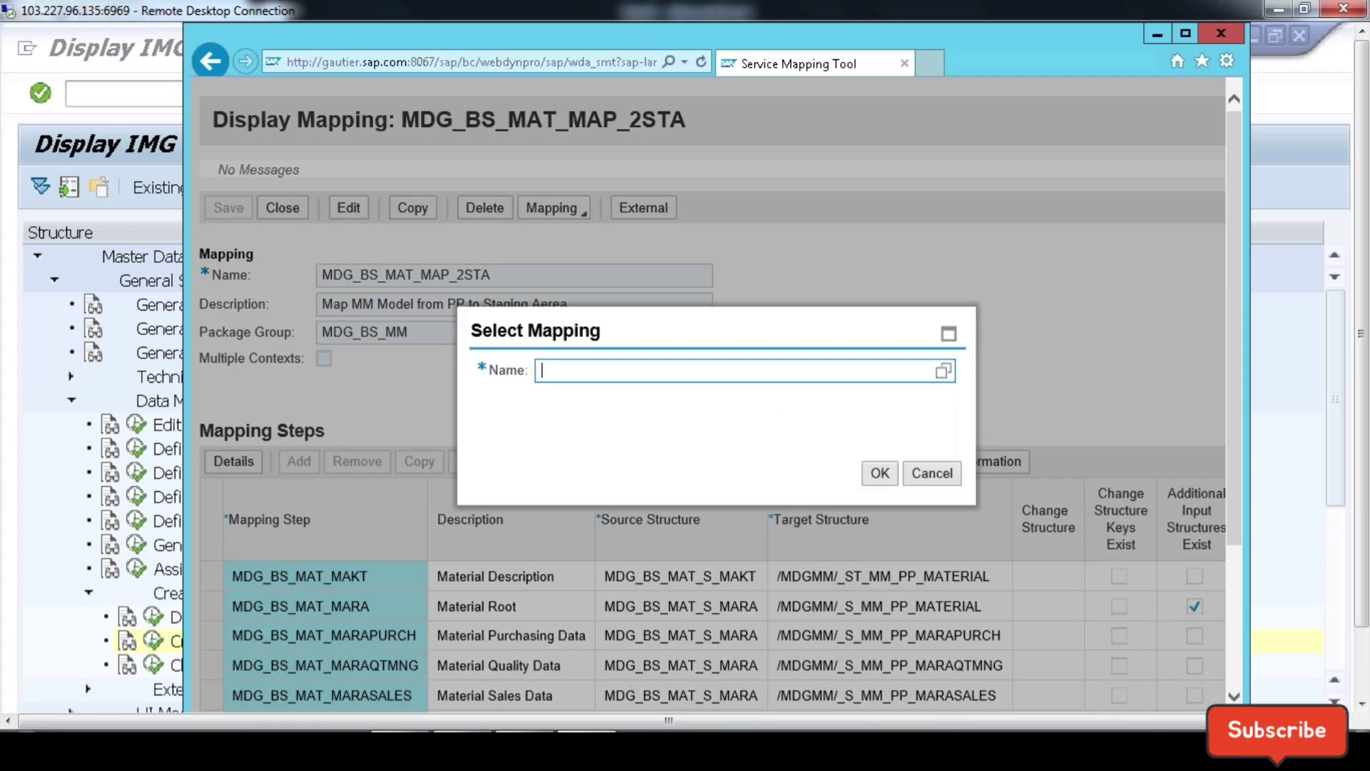
{"action": "type", "text": "Z_MAP_YMARC1_2PP"}
{"action": "left_click", "coordinate": [877, 474]}
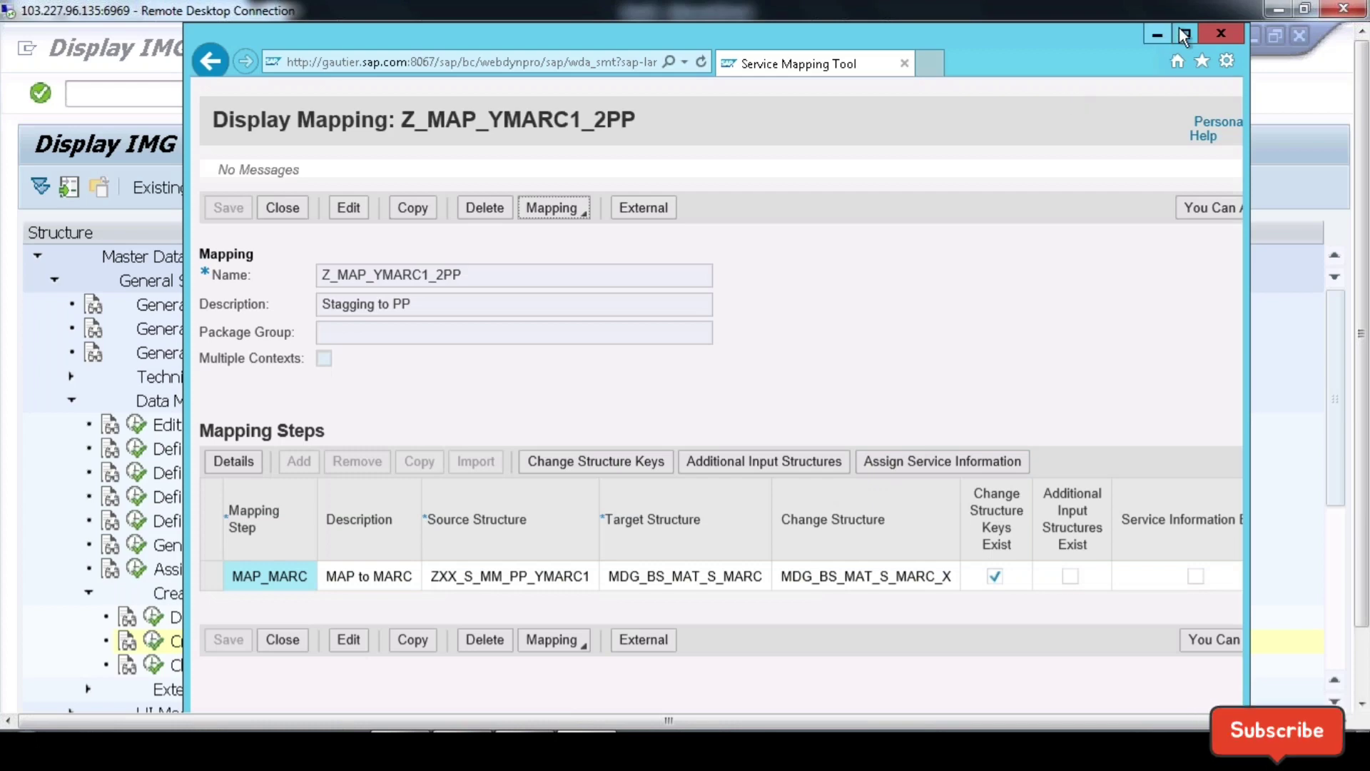
{"action": "left_click", "coordinate": [1184, 34]}
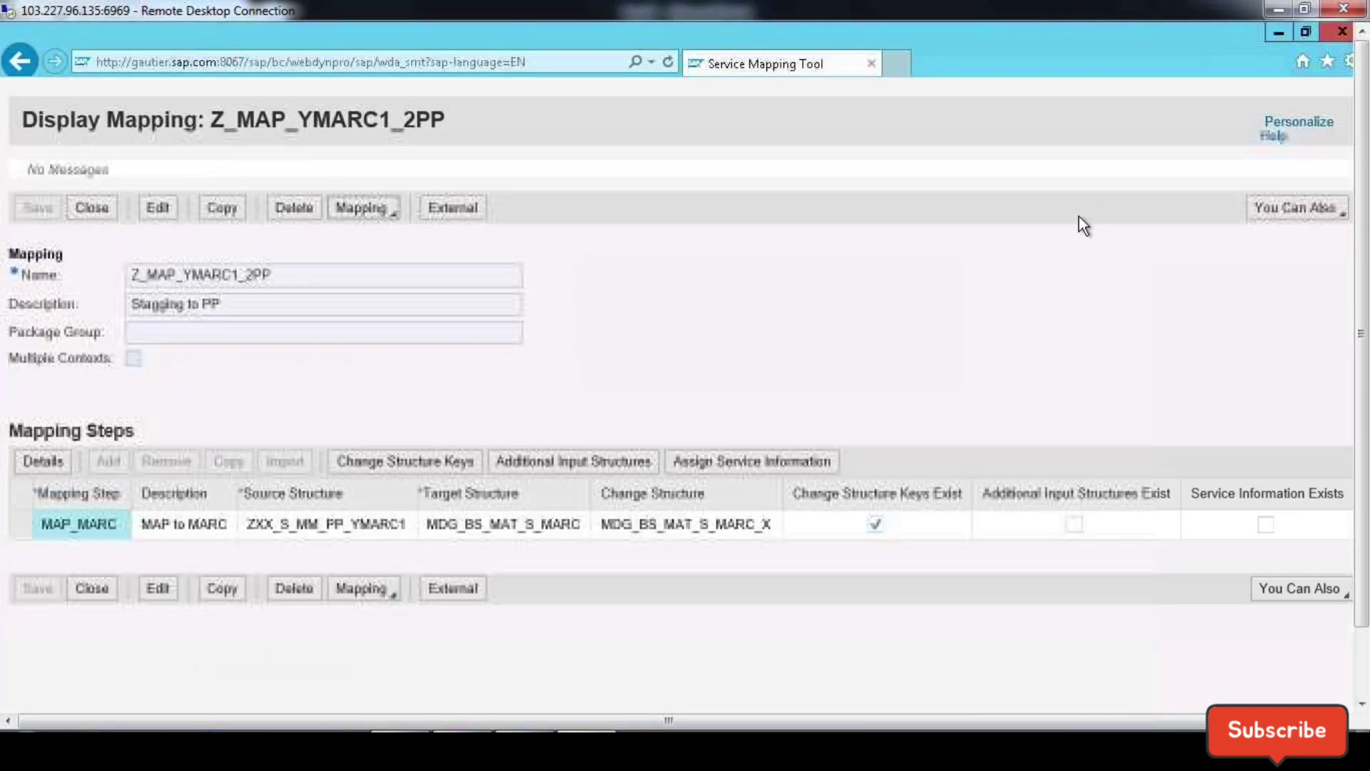
Step: Check the change structure key fields of mapping step MAP_MARC, and display its Field Mapping transformation 00001
{"action": "left_click", "coordinate": [23, 532]}
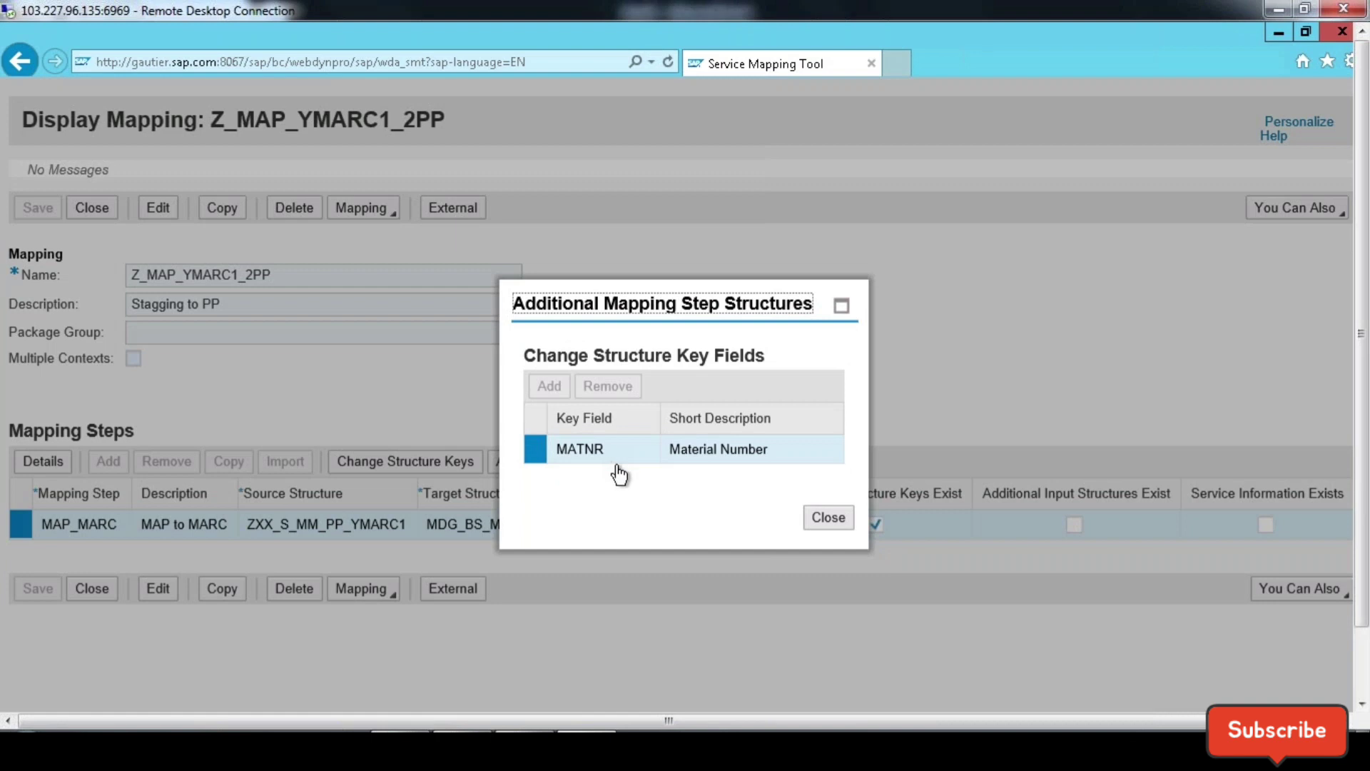
{"action": "left_click", "coordinate": [822, 529]}
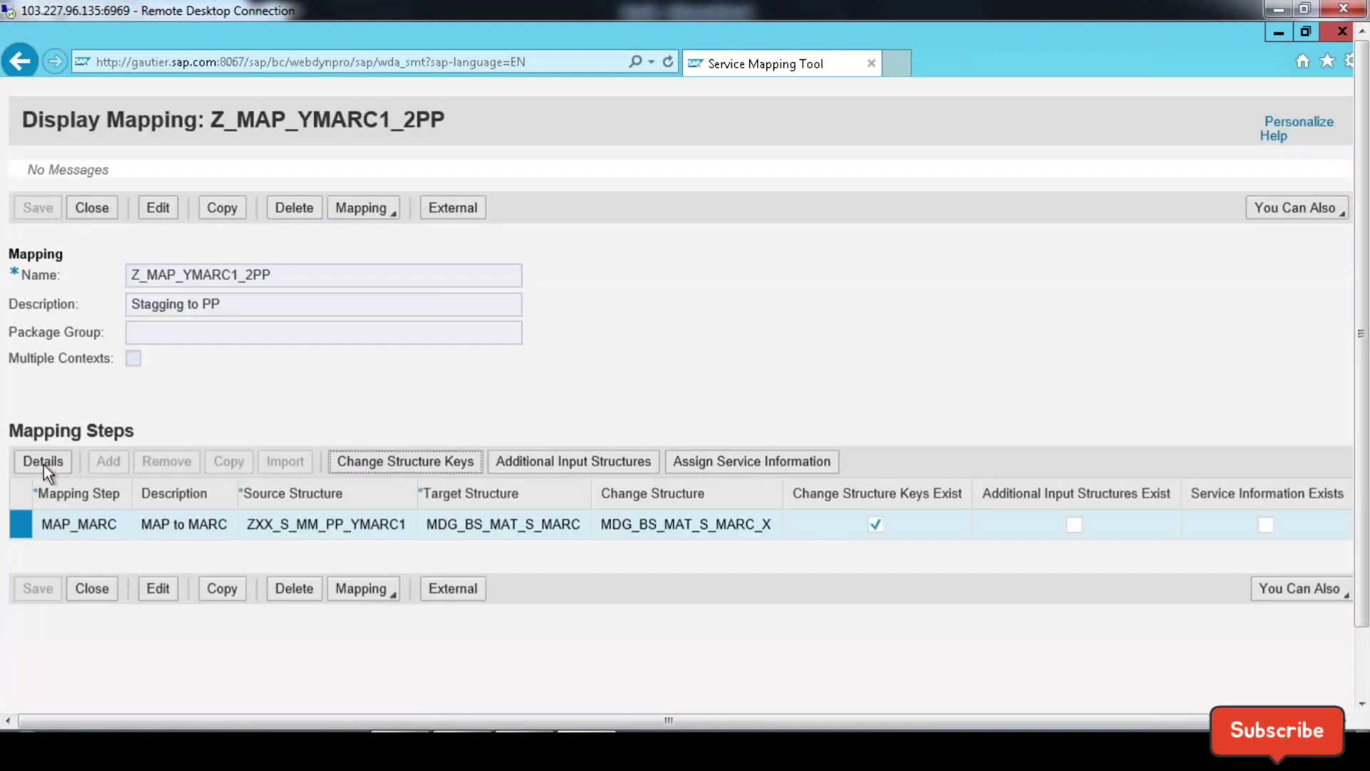
{"action": "left_click", "coordinate": [43, 461]}
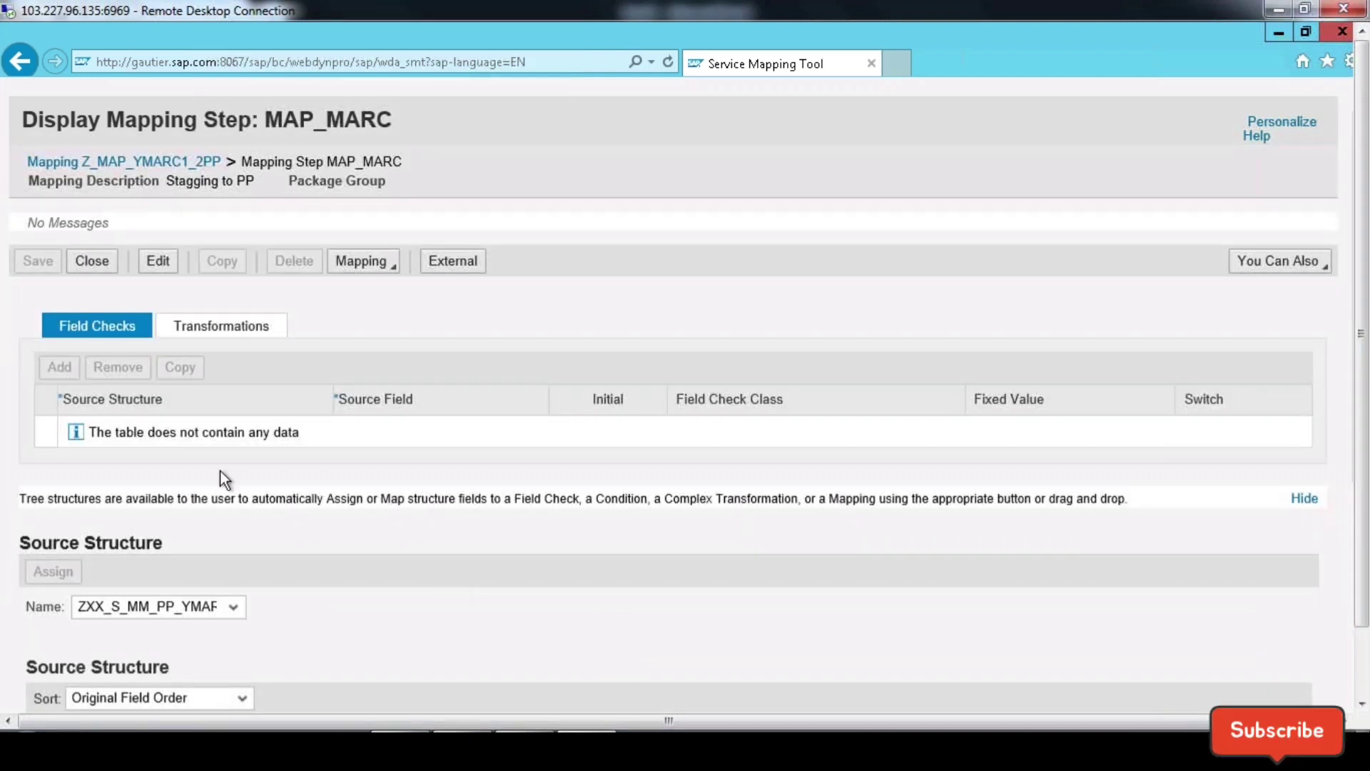
{"action": "left_click", "coordinate": [237, 327]}
{"action": "left_click", "coordinate": [45, 432]}
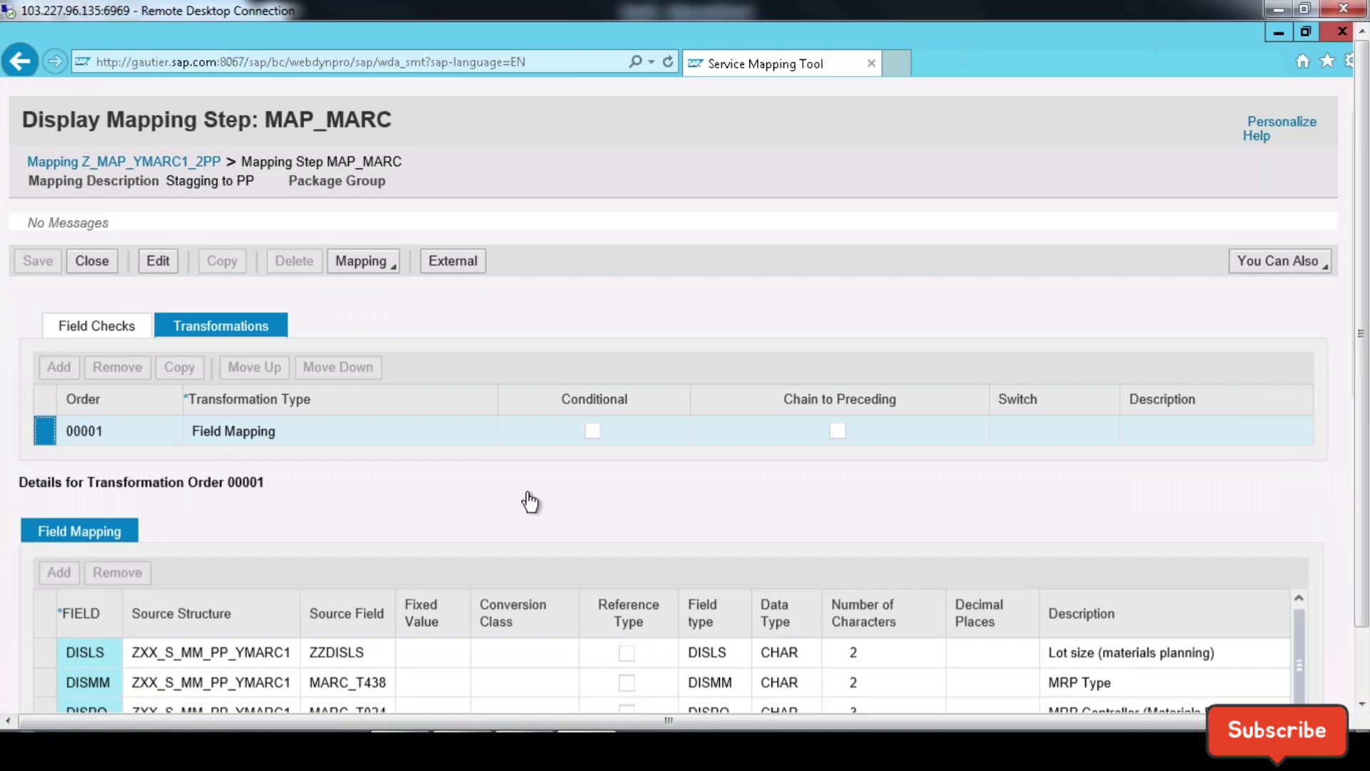
Step: Review the target and source field assignments in the Field Mapping table of transformation 00001
{"action": "scroll", "coordinate": [530, 499], "scroll_direction": "down", "scroll_amount": 3}
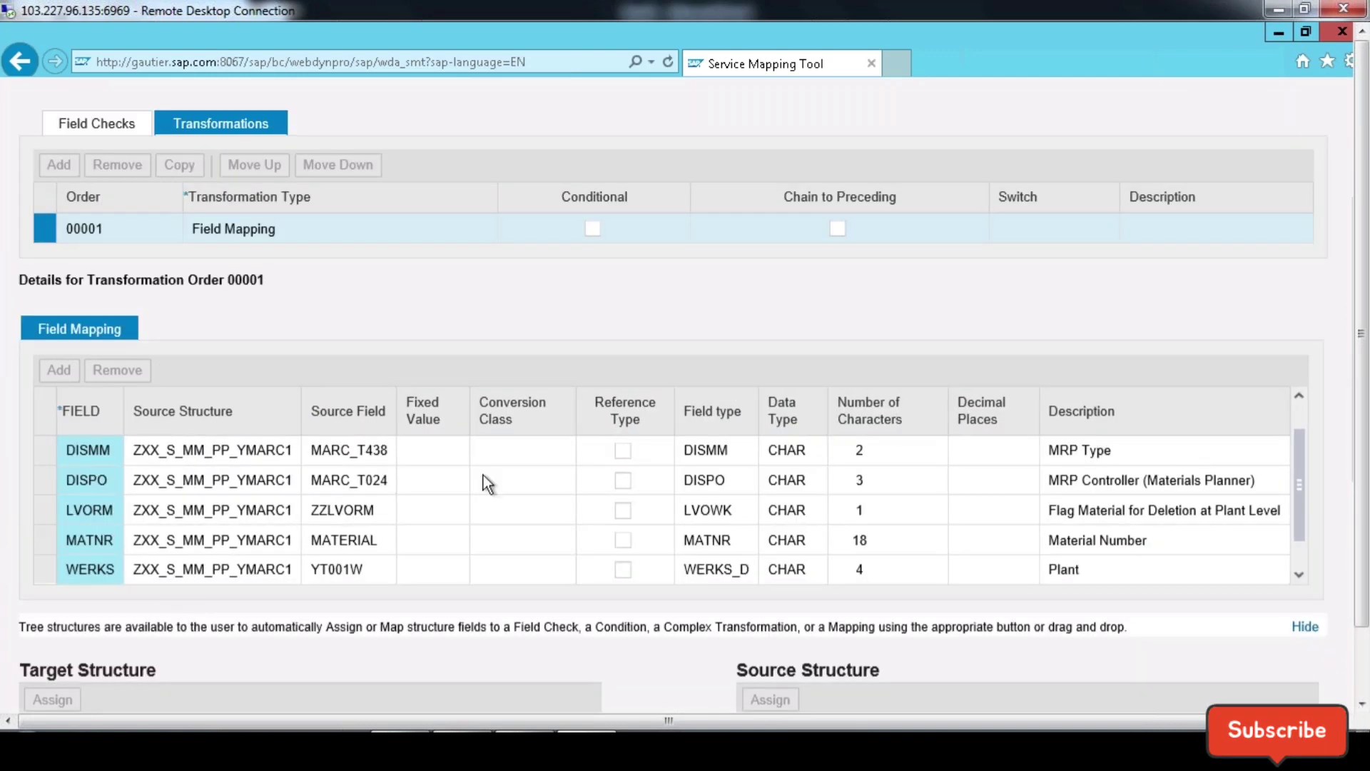
{"action": "scroll", "coordinate": [952, 471], "scroll_direction": "up", "scroll_amount": 3}
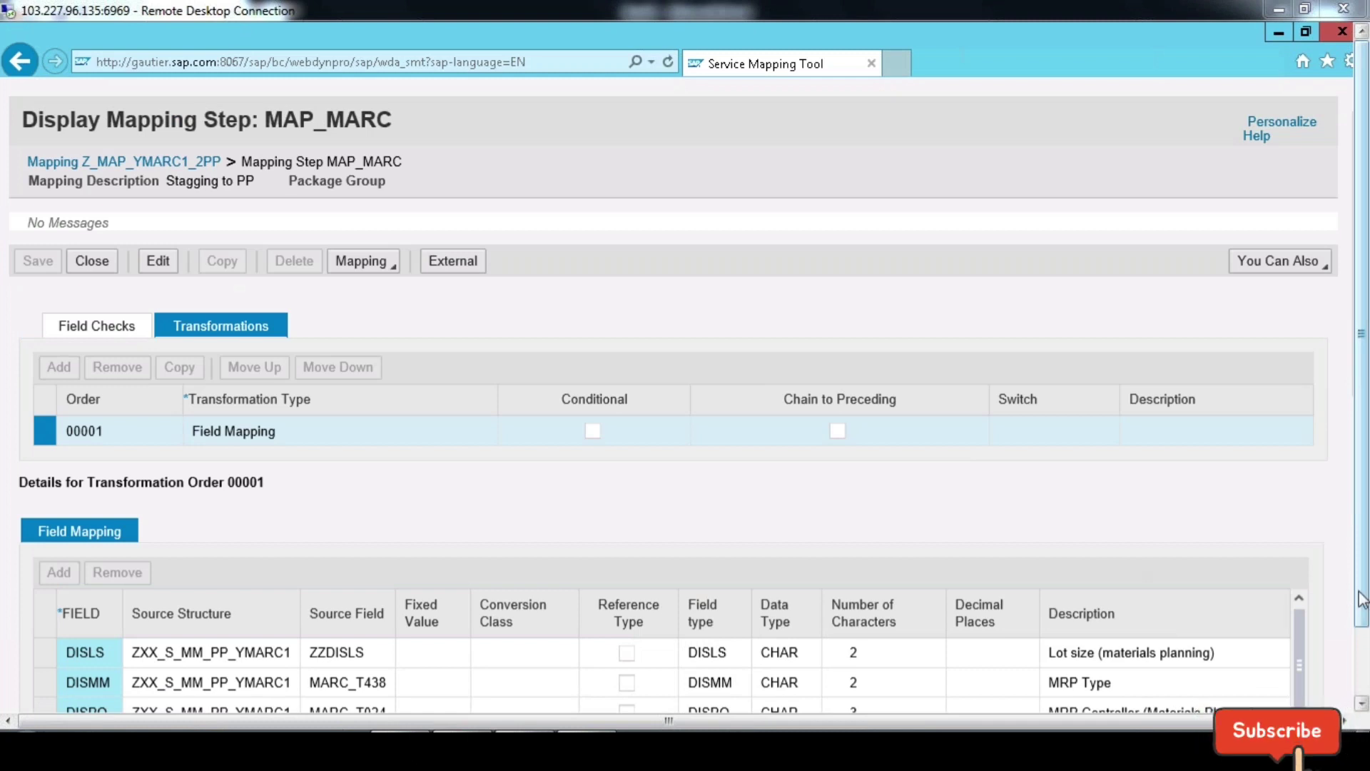
{"action": "left_click_drag", "start_coordinate": [1363, 599], "coordinate": [1364, 640]}
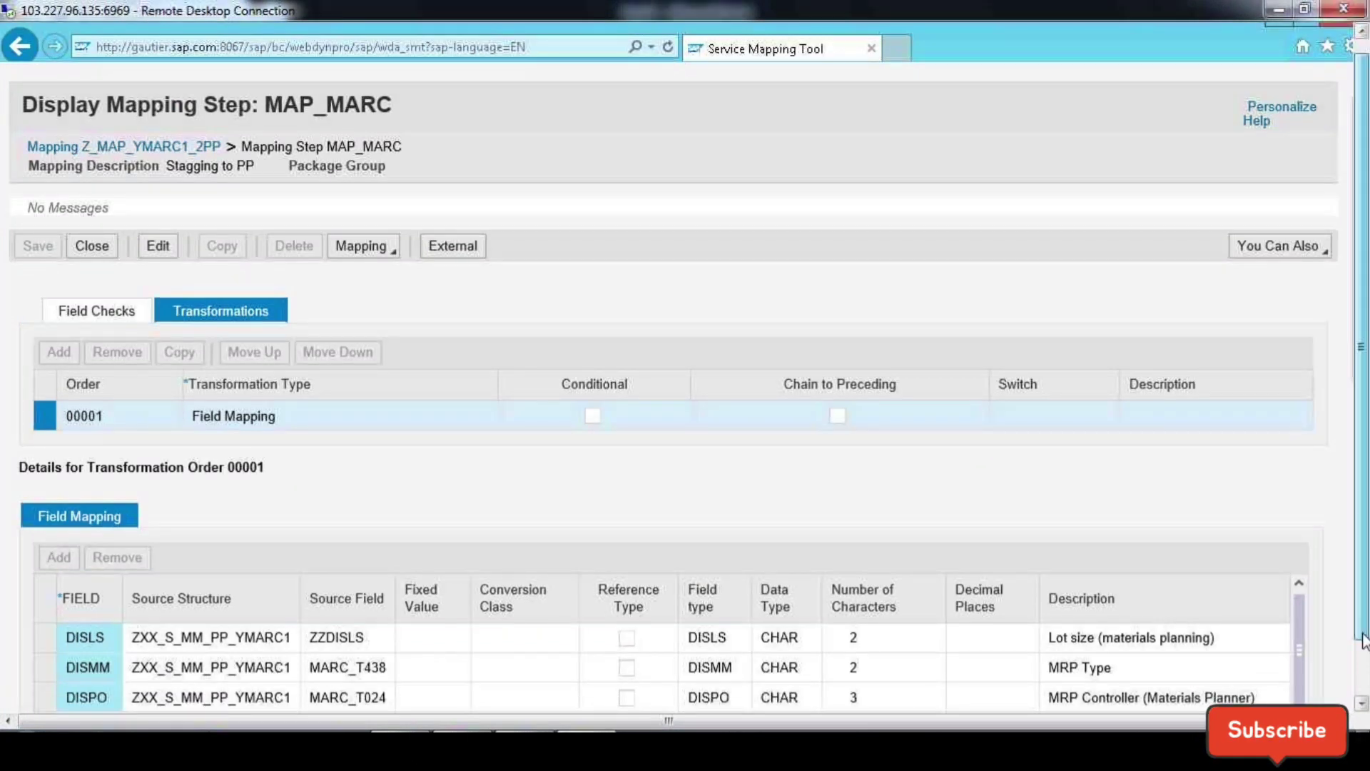
{"action": "left_click", "coordinate": [1363, 640]}
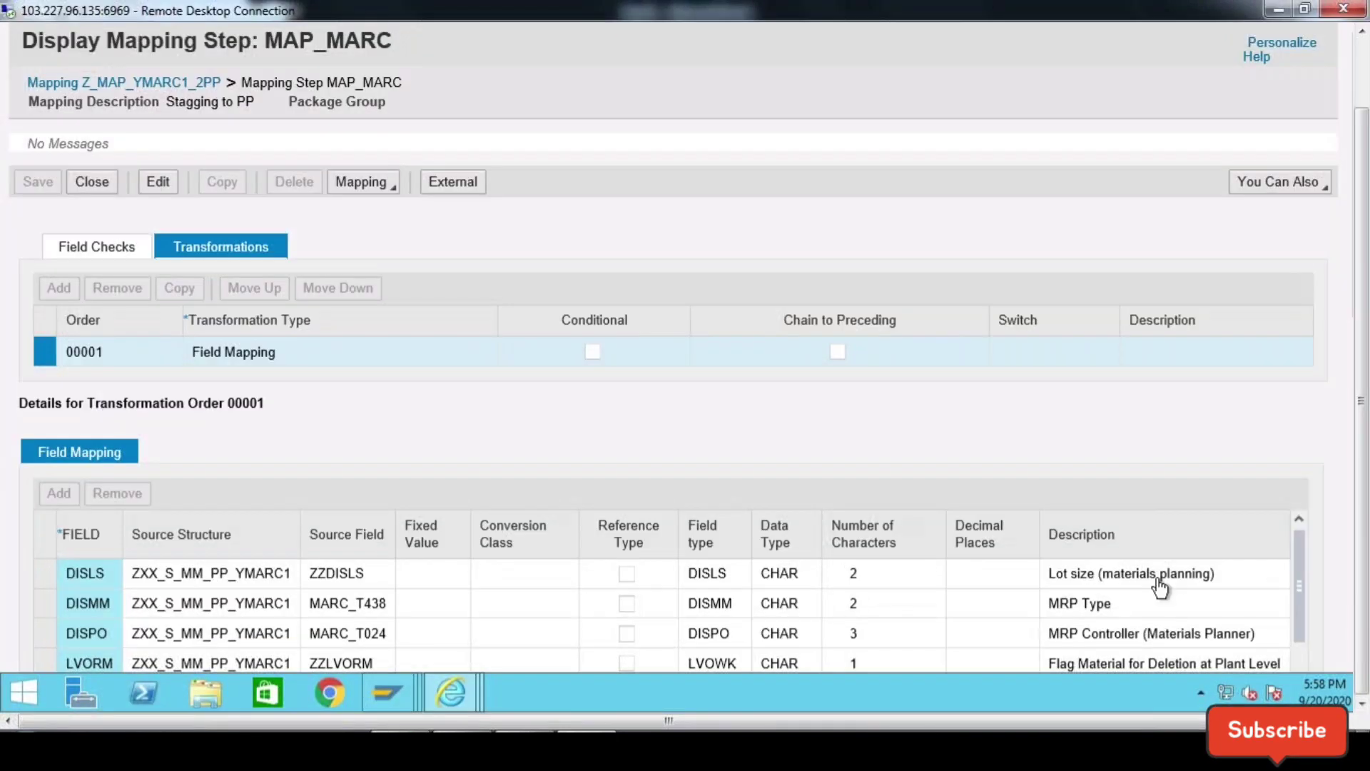
{"action": "scroll", "coordinate": [1160, 586], "scroll_direction": "down", "scroll_amount": 3}
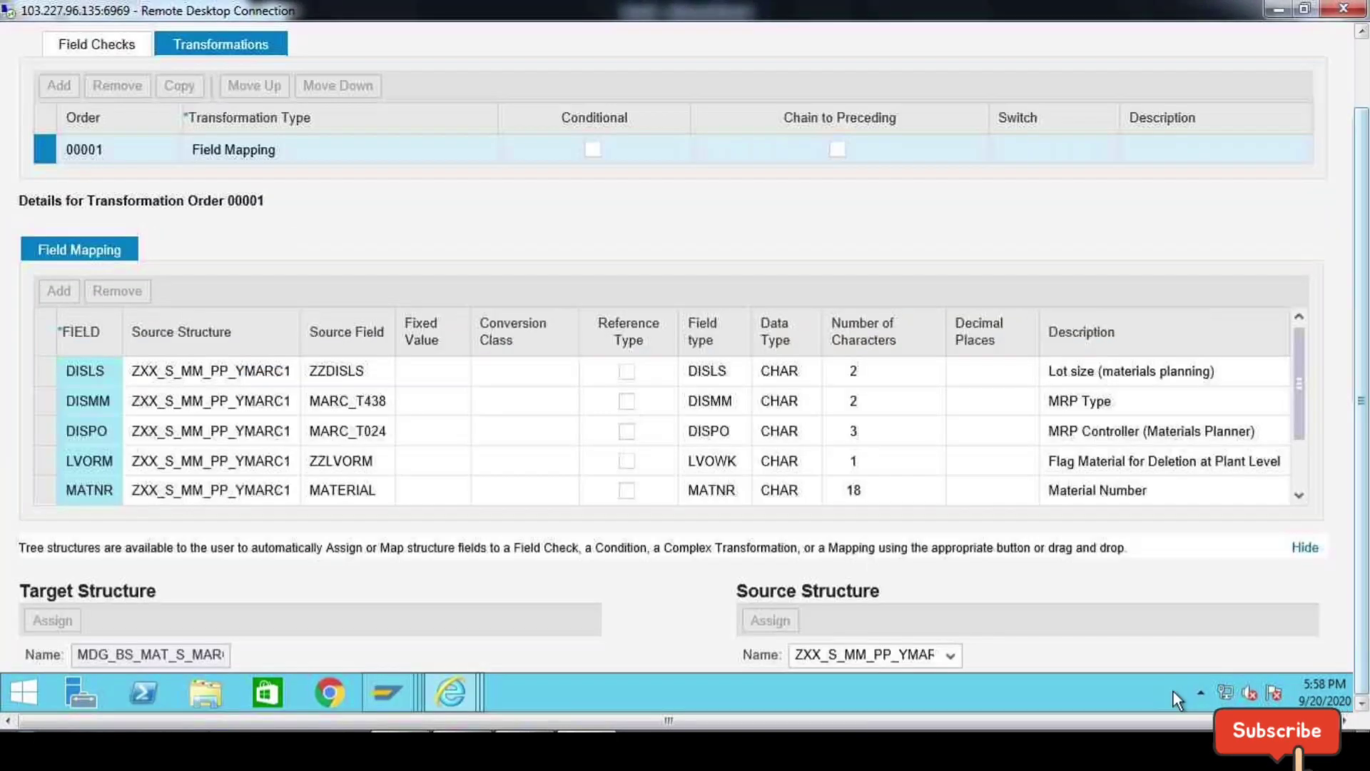
{"action": "left_click", "coordinate": [1114, 721]}
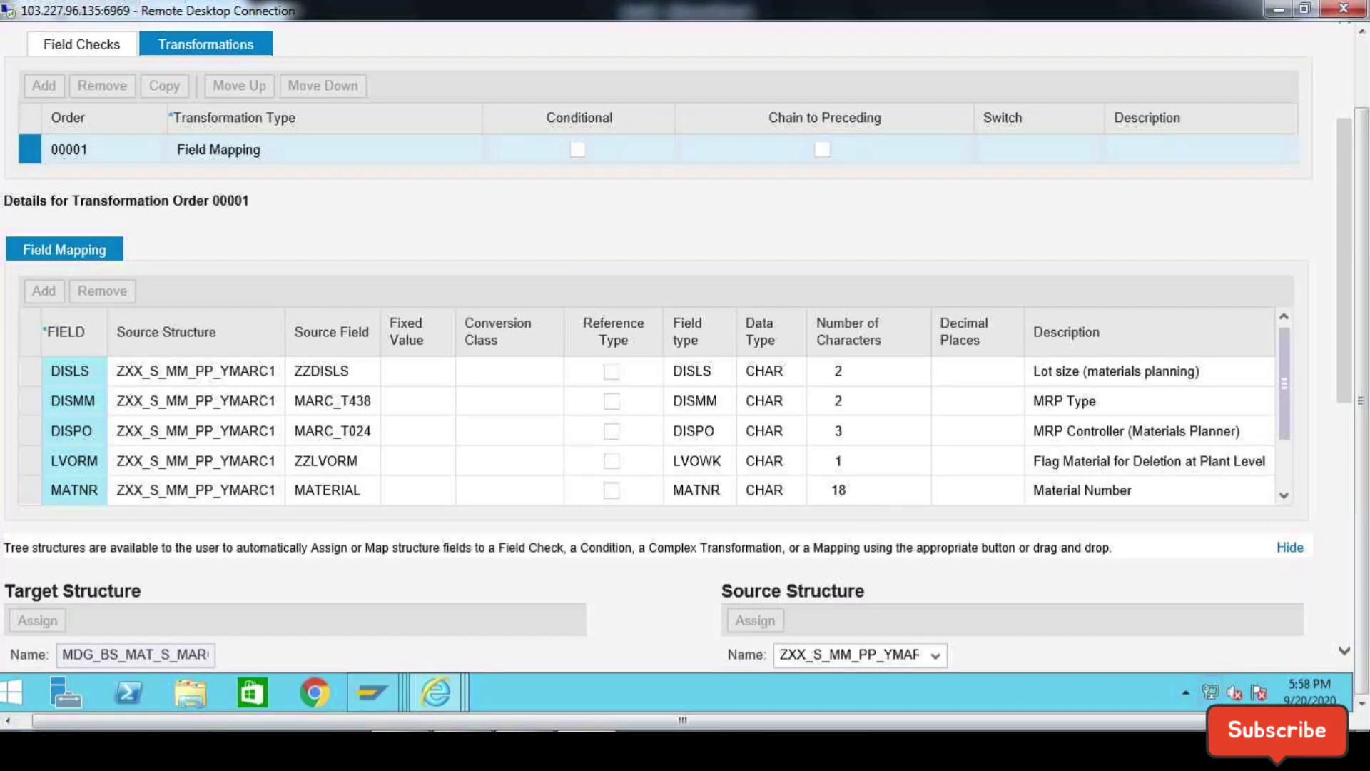
Step: Expand source structure ZXX_S_MM_PP_YMARC1 and target structure MDG_BS_MAT_S_MARC to compare which fields are used
{"action": "scroll", "coordinate": [778, 454], "scroll_direction": "down", "scroll_amount": 5}
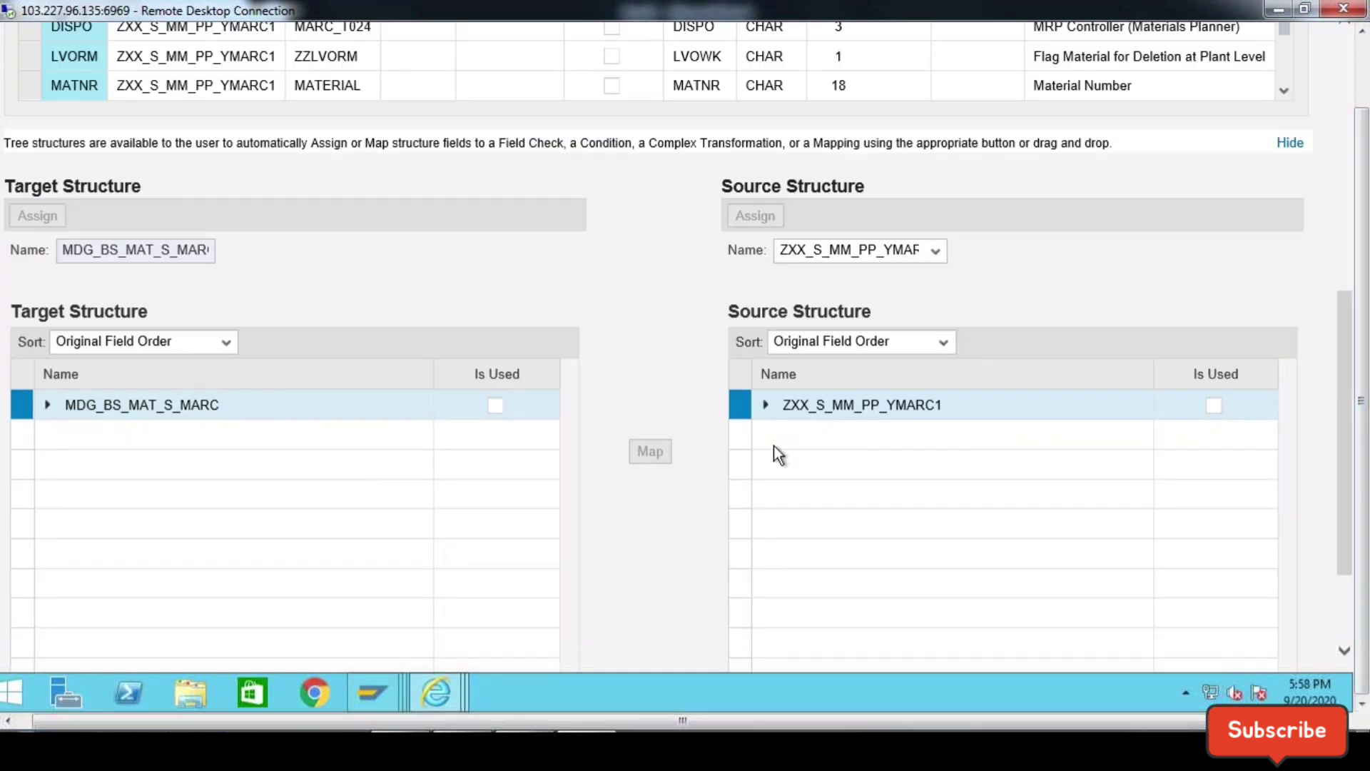
{"action": "left_click", "coordinate": [764, 407]}
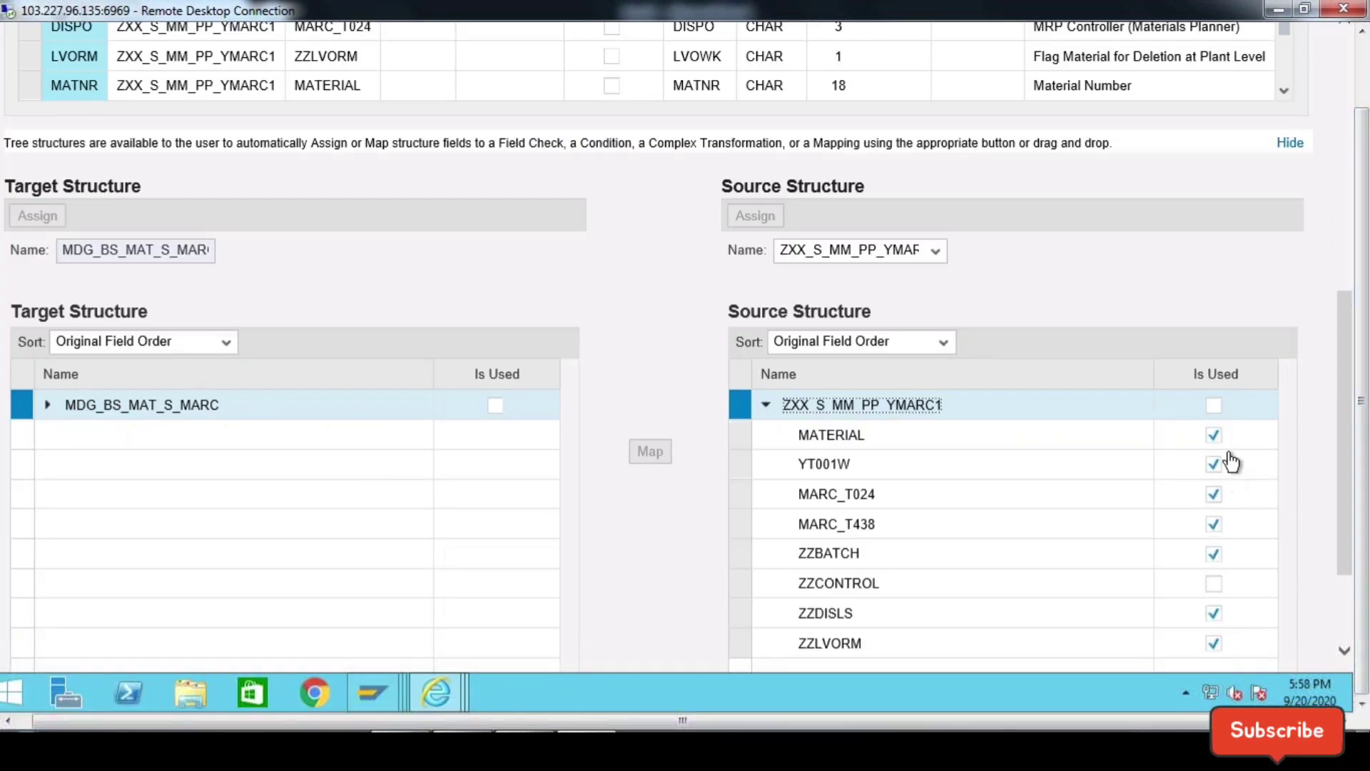
{"action": "left_click", "coordinate": [48, 405]}
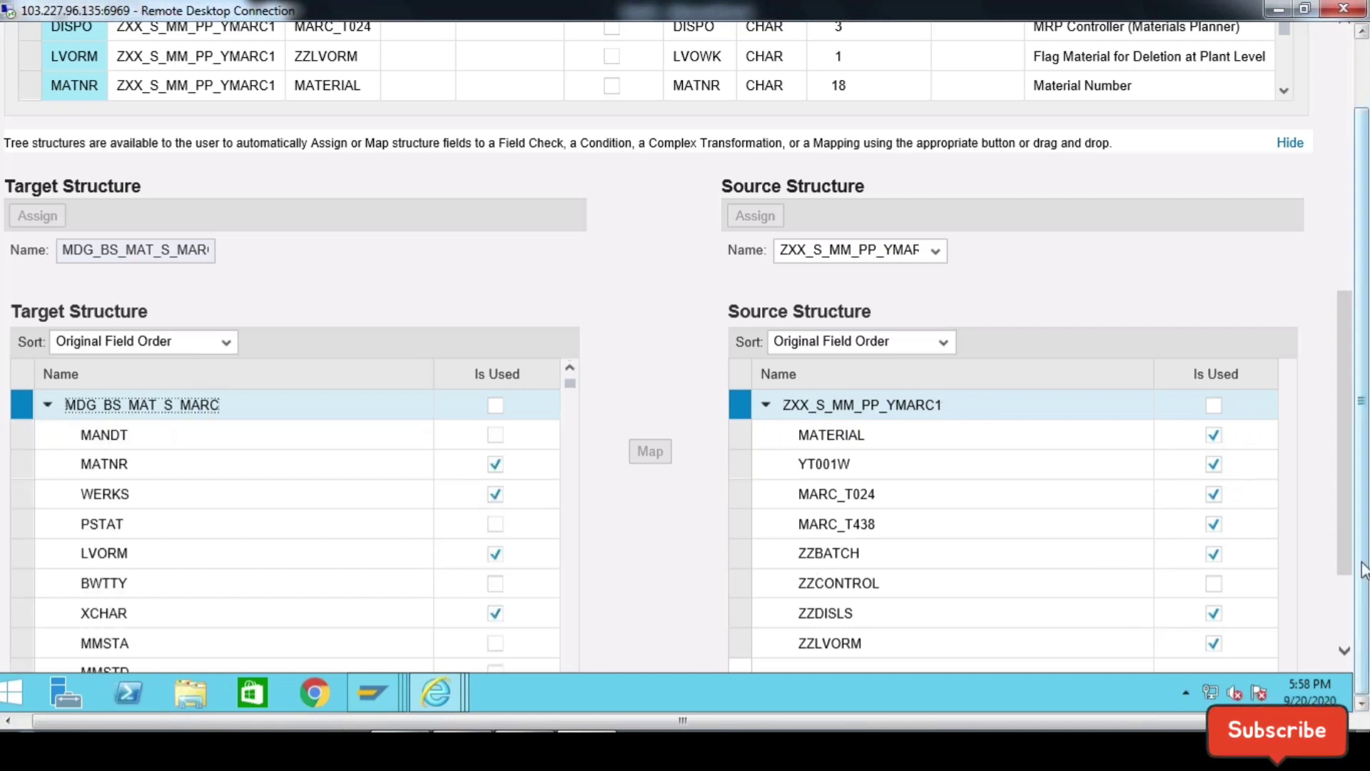
Step: Try to open the mapping Z_MAP_YMARC1_STA in place of the displayed mapping step MAP_MARC
{"action": "scroll", "coordinate": [673, 359], "scroll_direction": "up", "scroll_amount": 10}
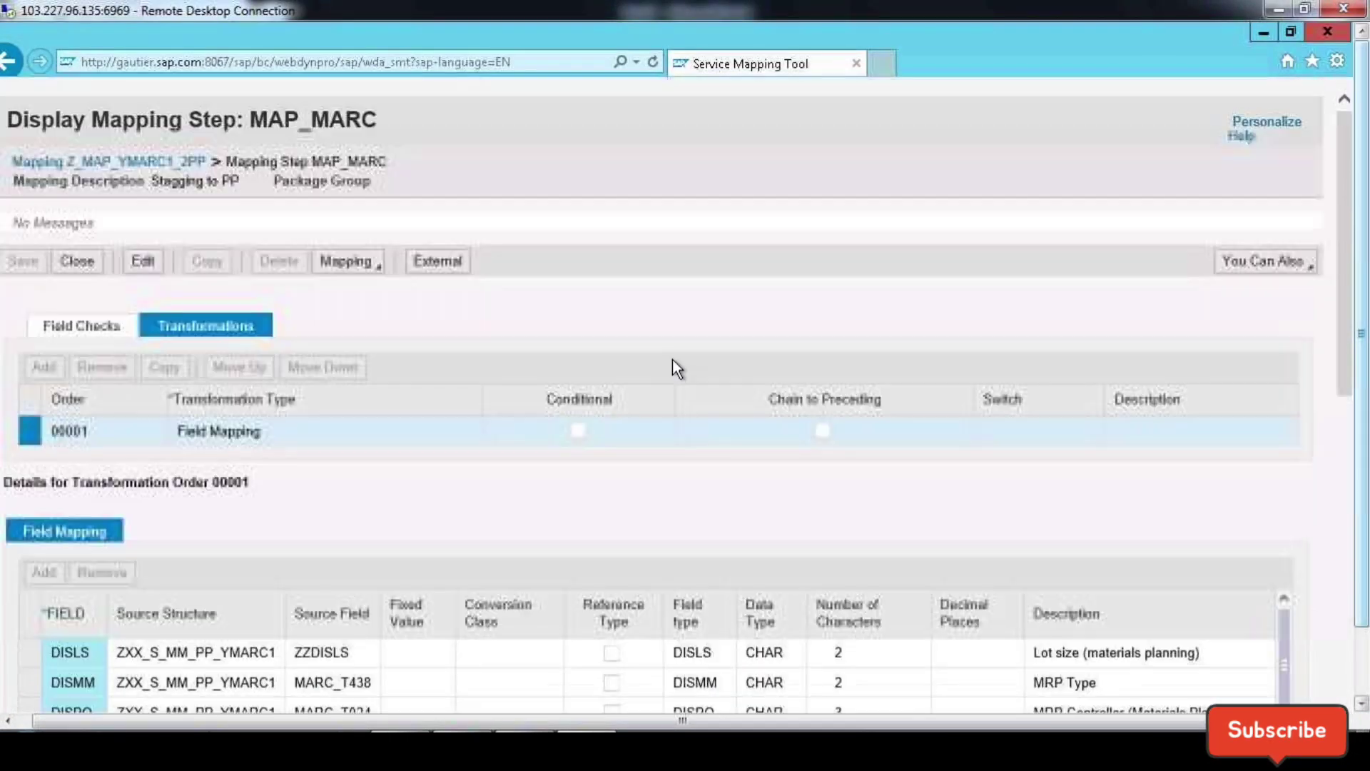
{"action": "left_click", "coordinate": [345, 261]}
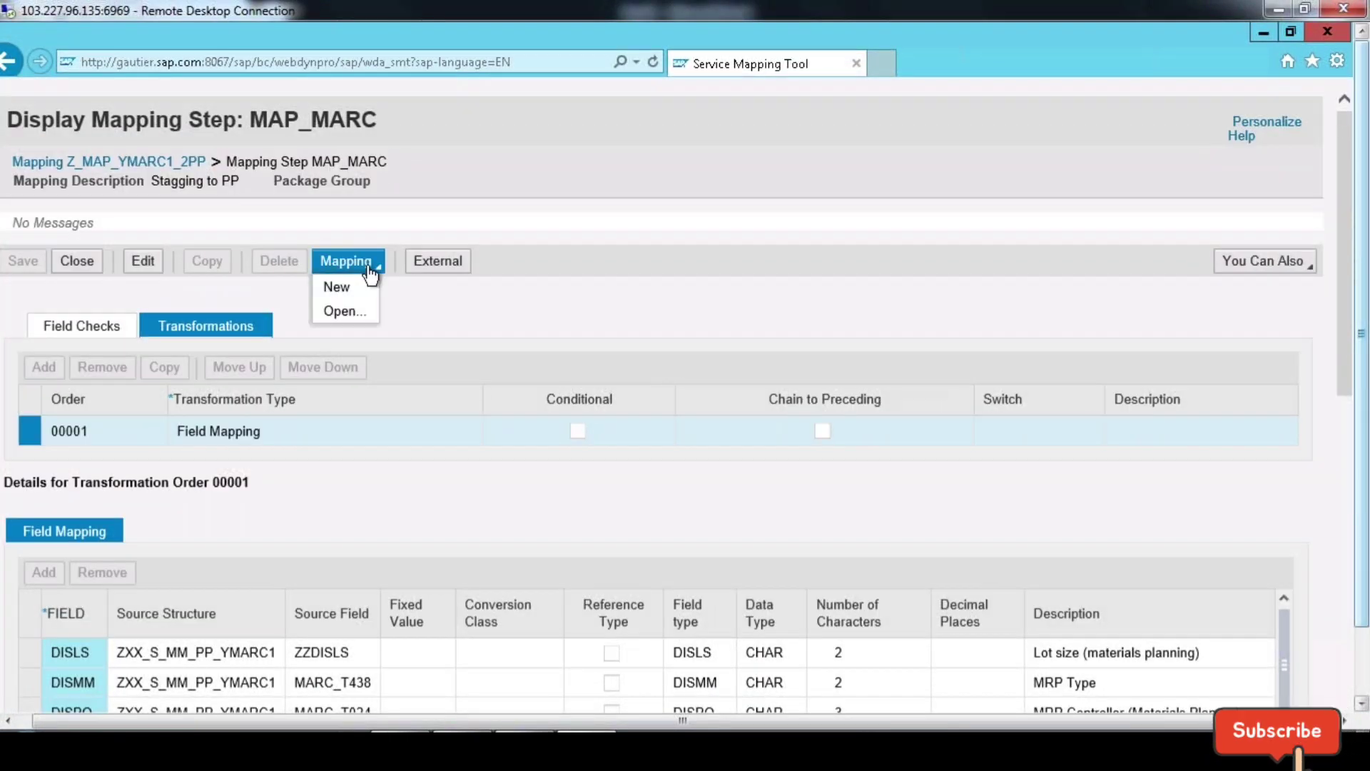
{"action": "left_click", "coordinate": [338, 309]}
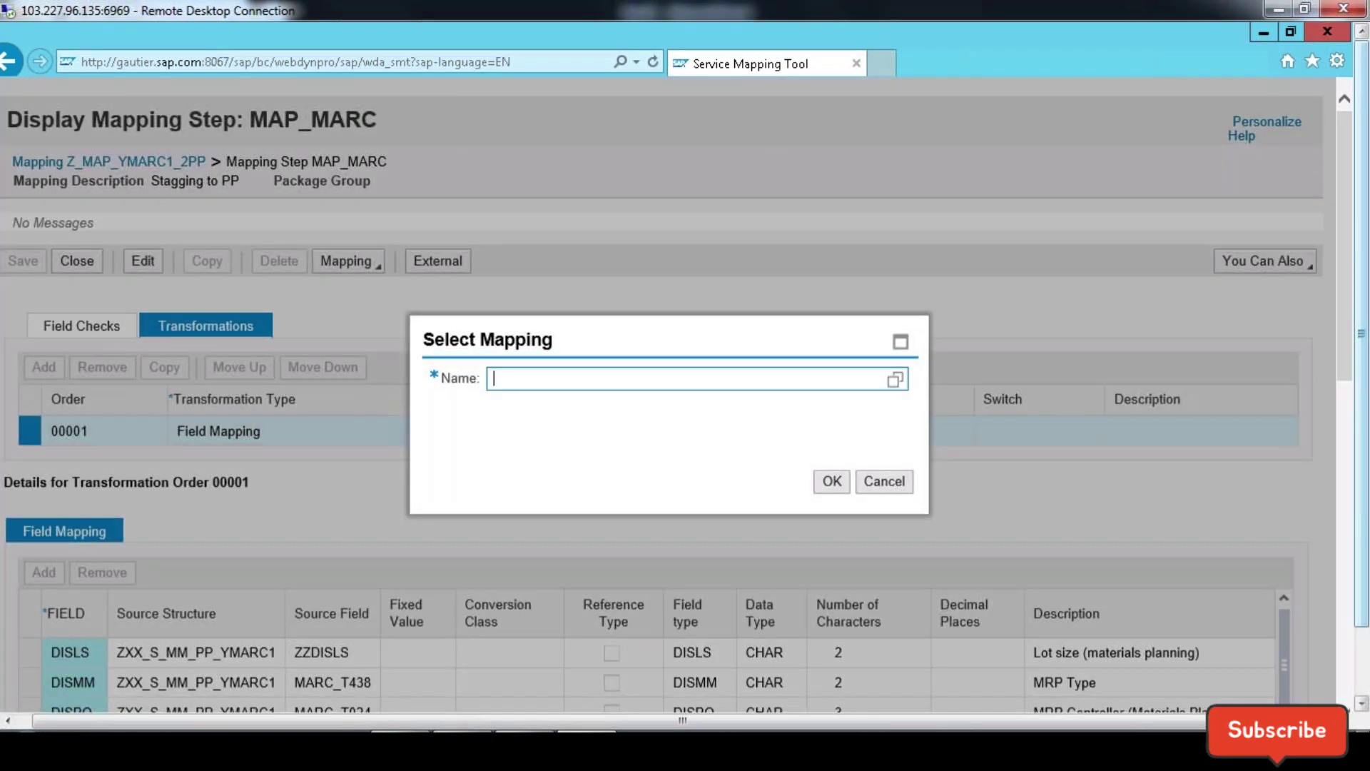
{"action": "type", "text": "Z_MAP_YMARC1_2PP"}
{"action": "left_click", "coordinate": [618, 377]}
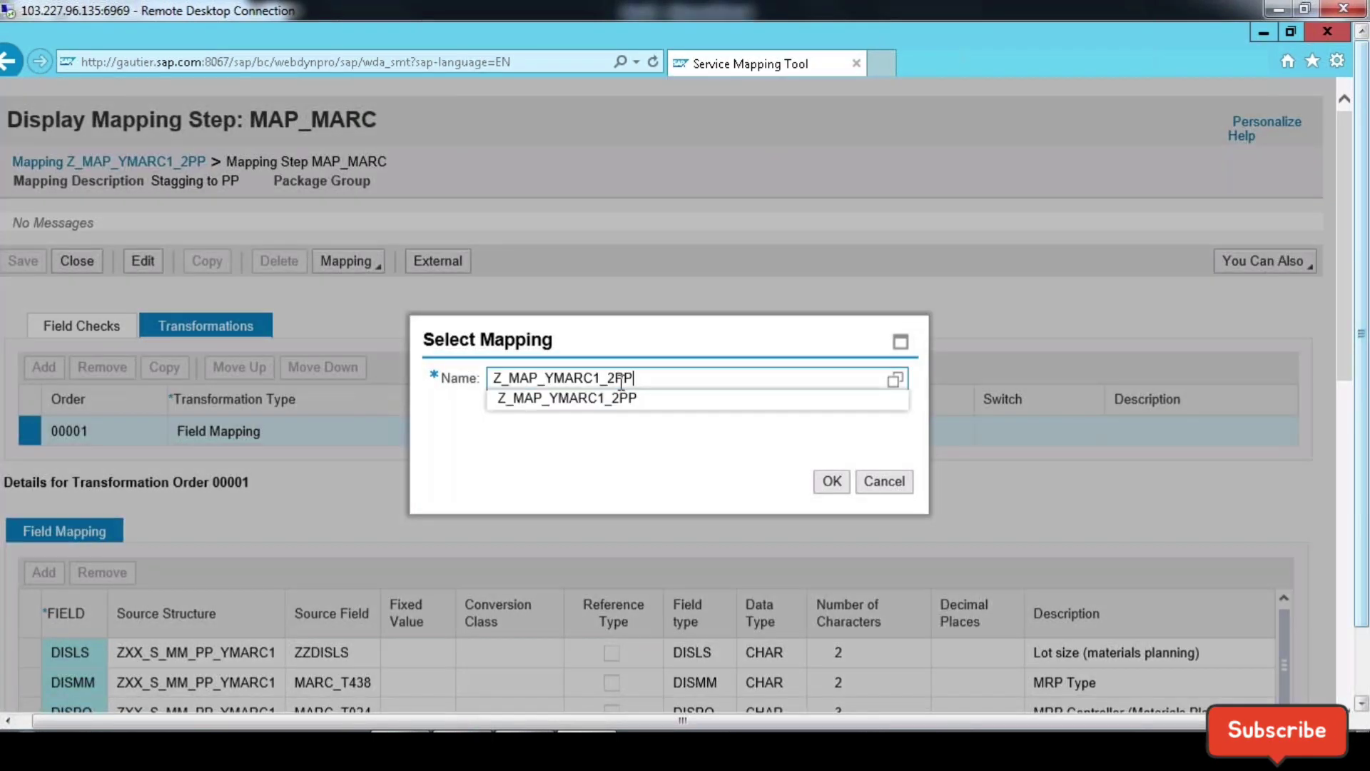
{"action": "left_click", "coordinate": [651, 379], "text": "shift"}
{"action": "type", "text": "STA"}
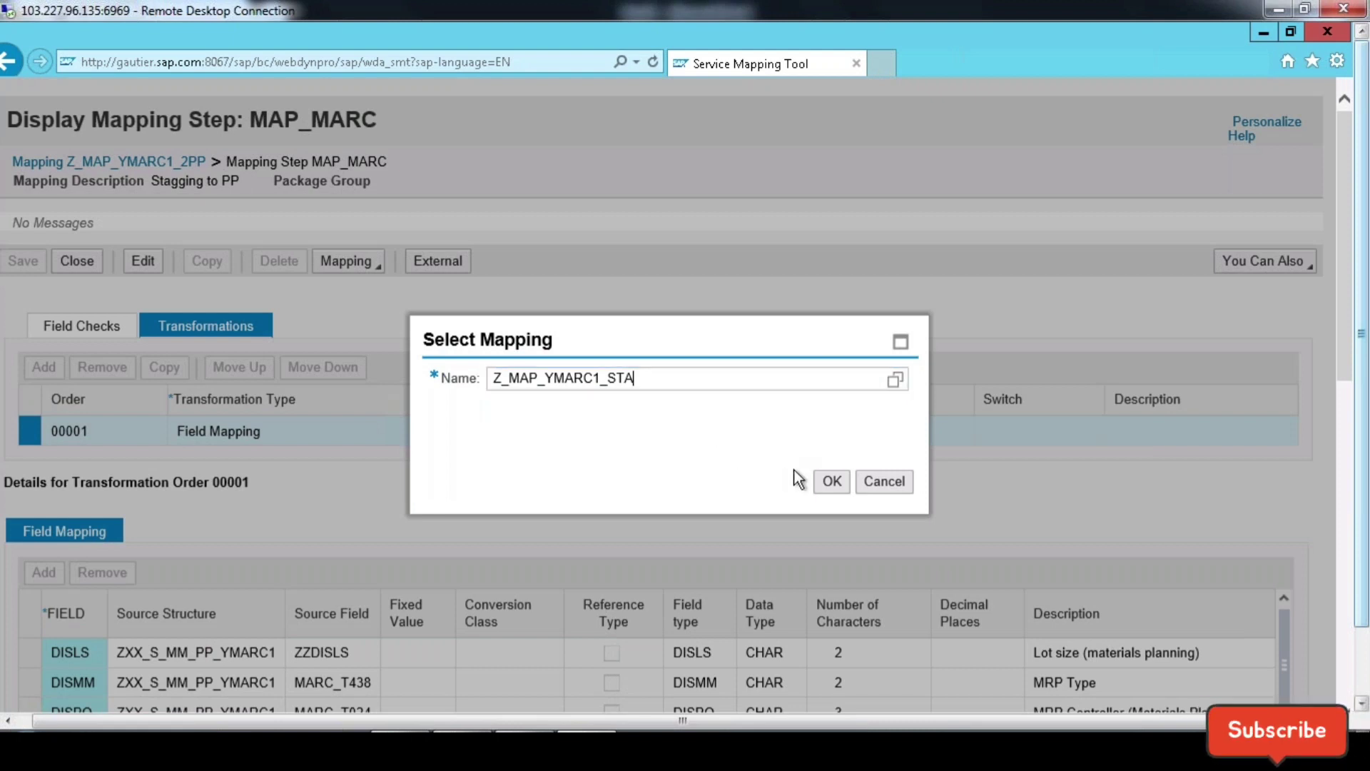
{"action": "left_click", "coordinate": [831, 481]}
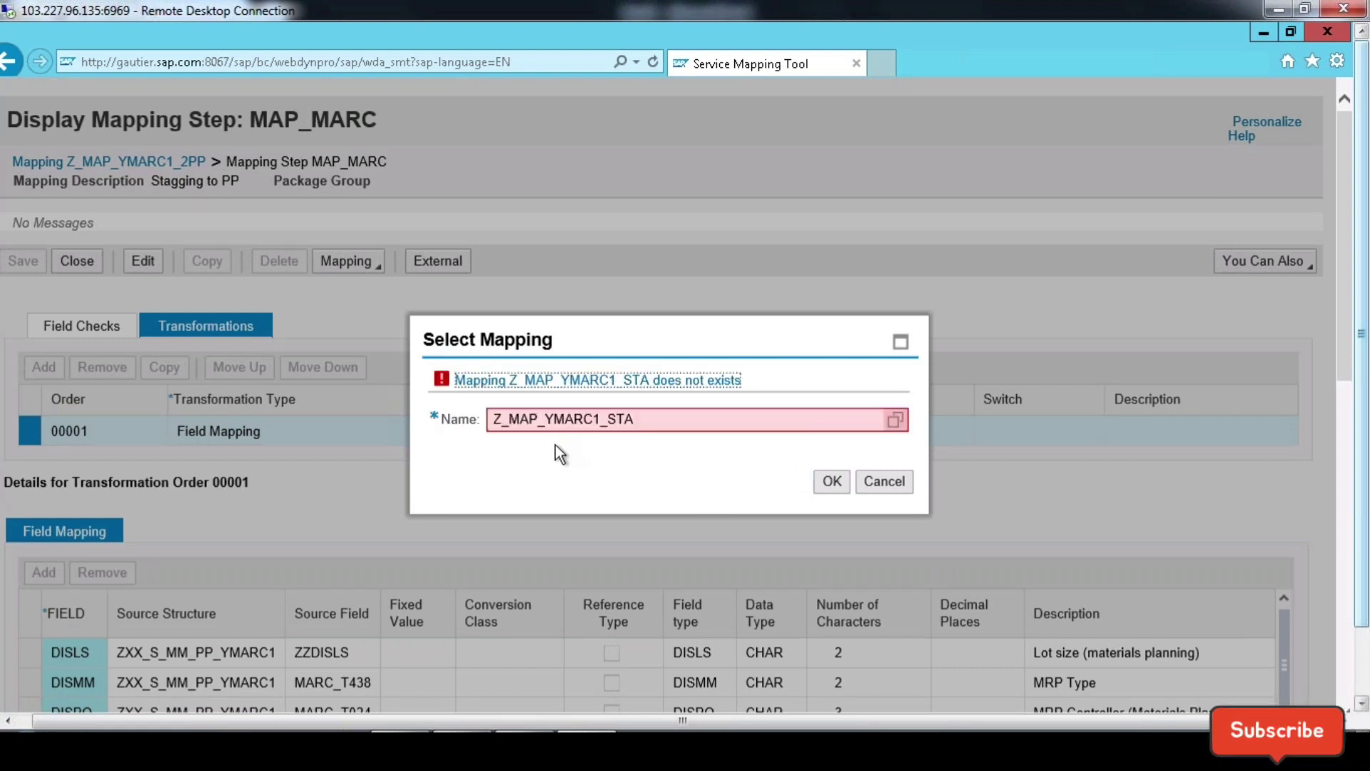
Step: Correct the mapping name to Z_MAP_YMARC1_2STA and open that mapping
{"action": "left_click", "coordinate": [608, 419]}
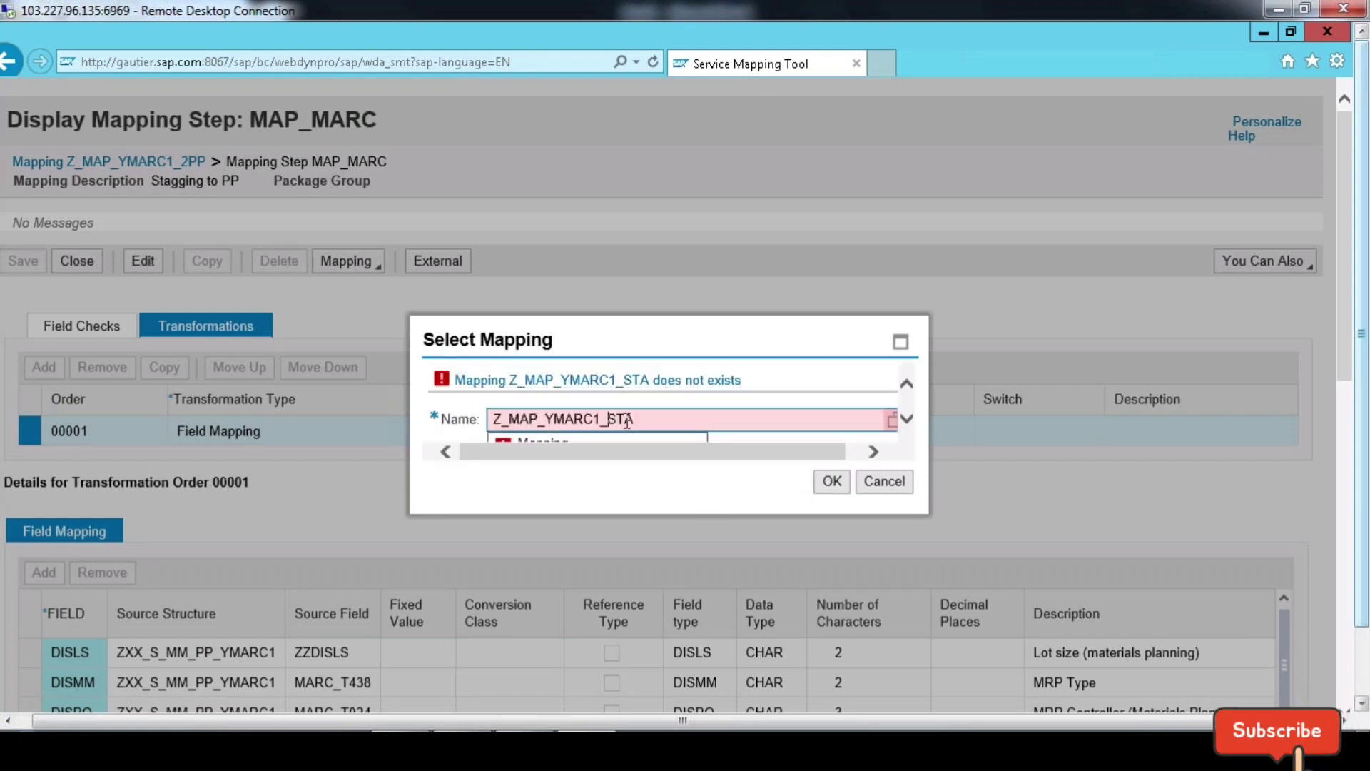
{"action": "type", "text": "1"}
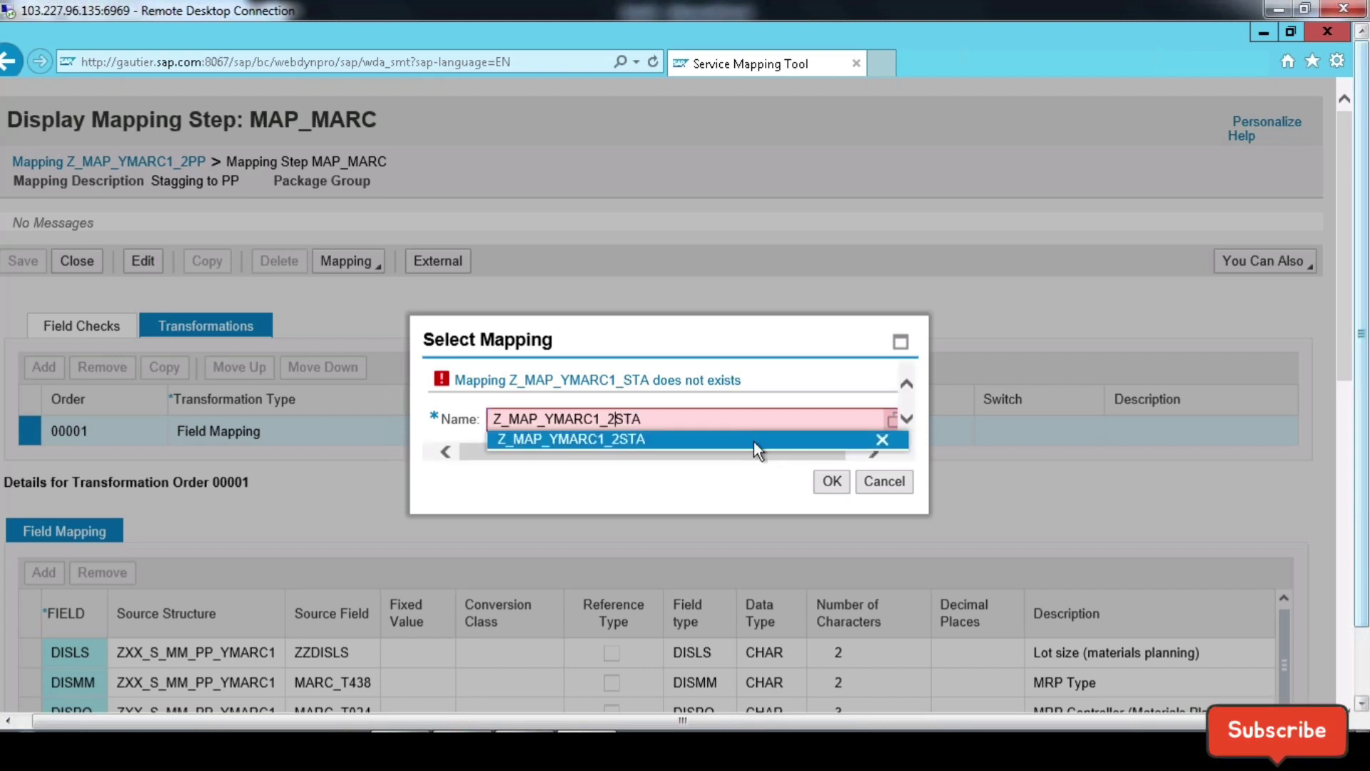
{"action": "left_click", "coordinate": [848, 481]}
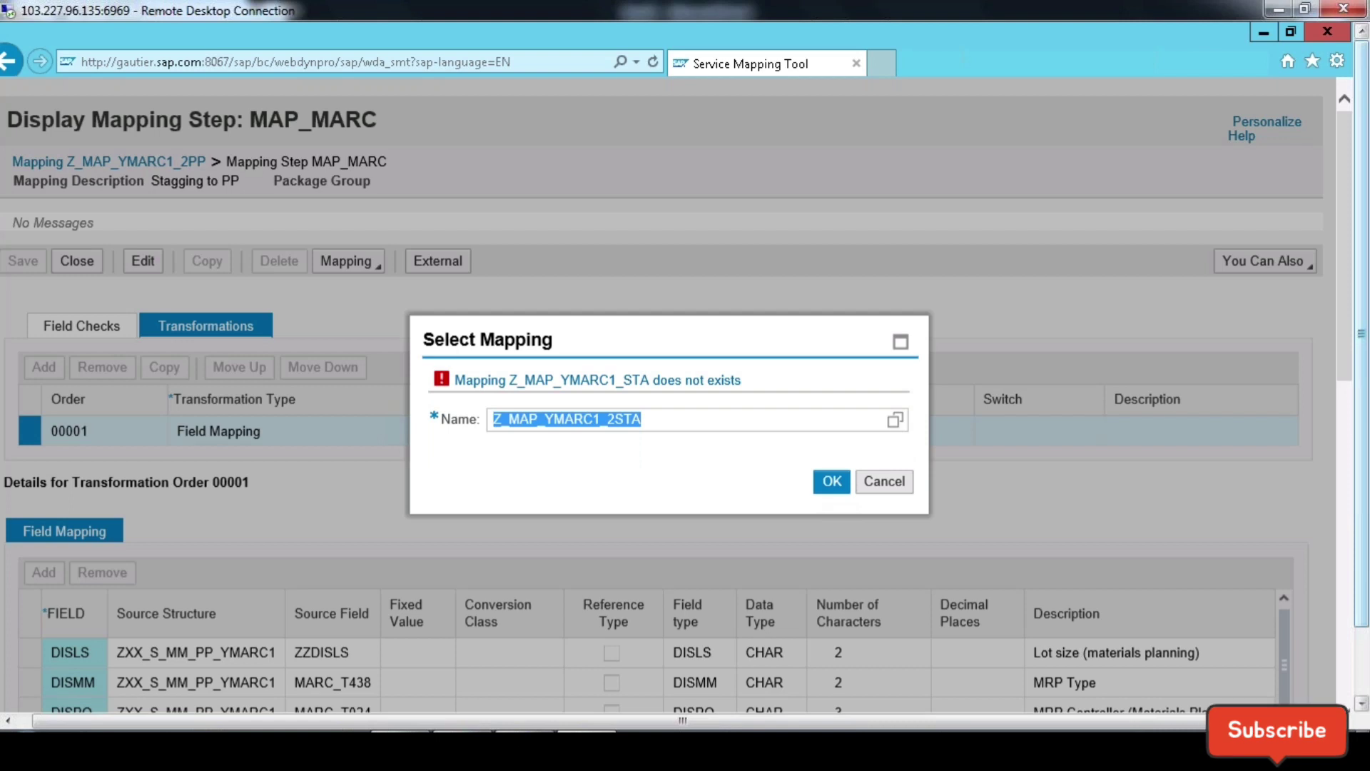
{"action": "left_click", "coordinate": [833, 483]}
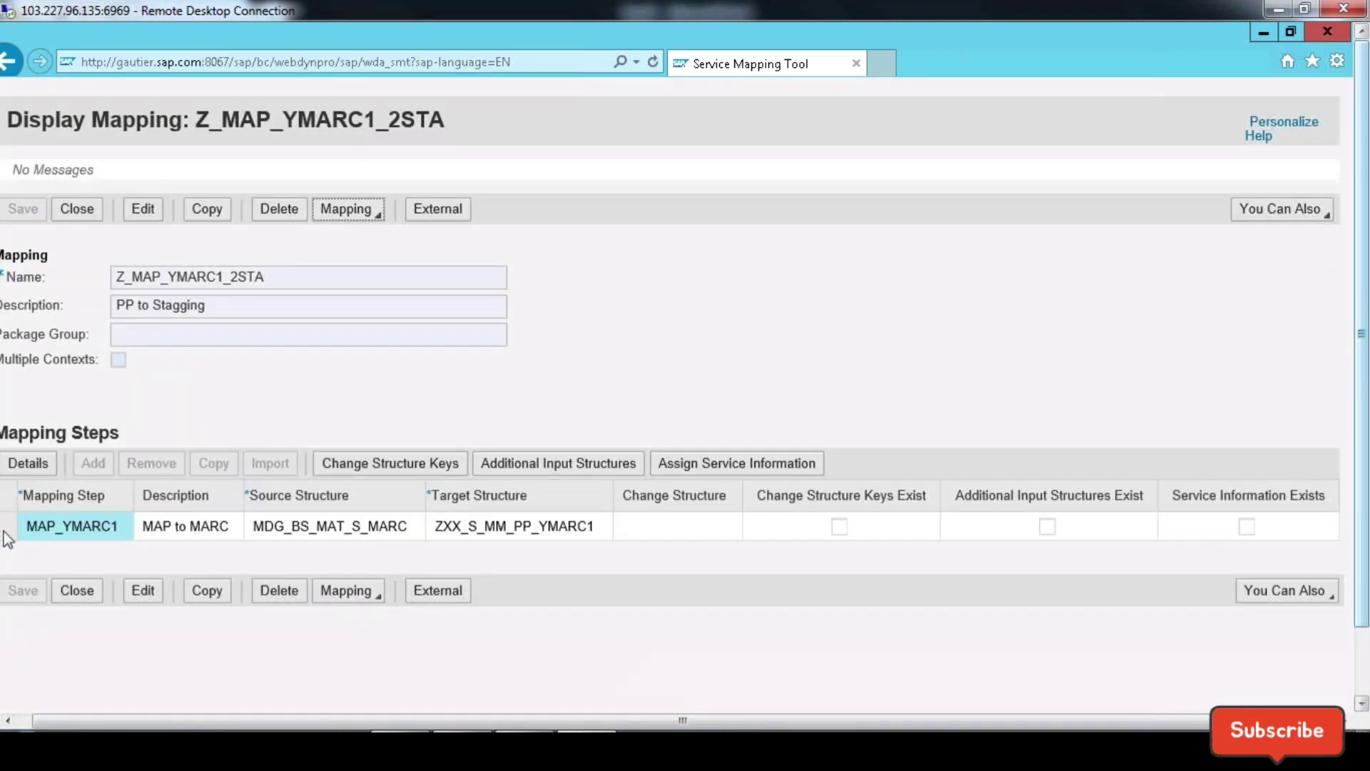
Step: Display Field Mapping transformation 00001 of mapping step MAP_YMARC1 and review its target and source field assignments
{"action": "left_click", "coordinate": [8, 540]}
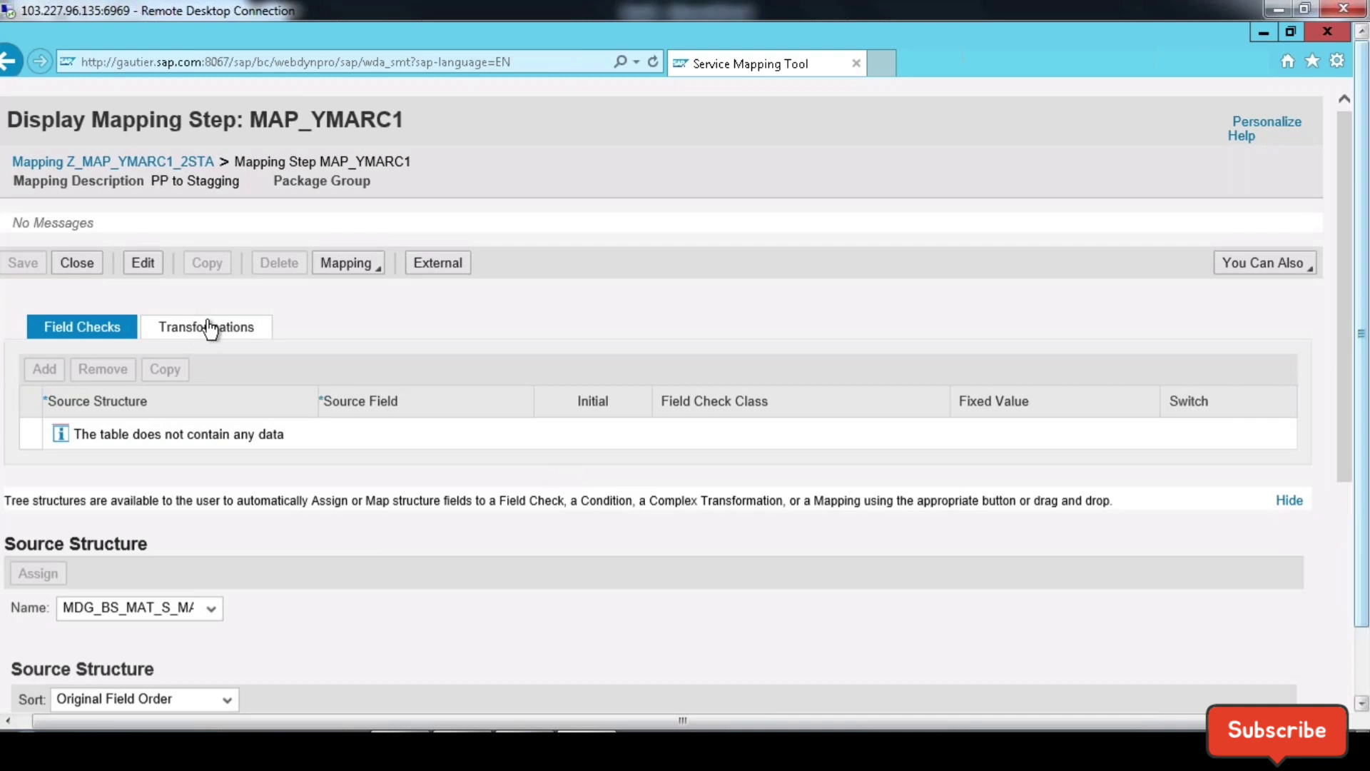
{"action": "left_click", "coordinate": [209, 327]}
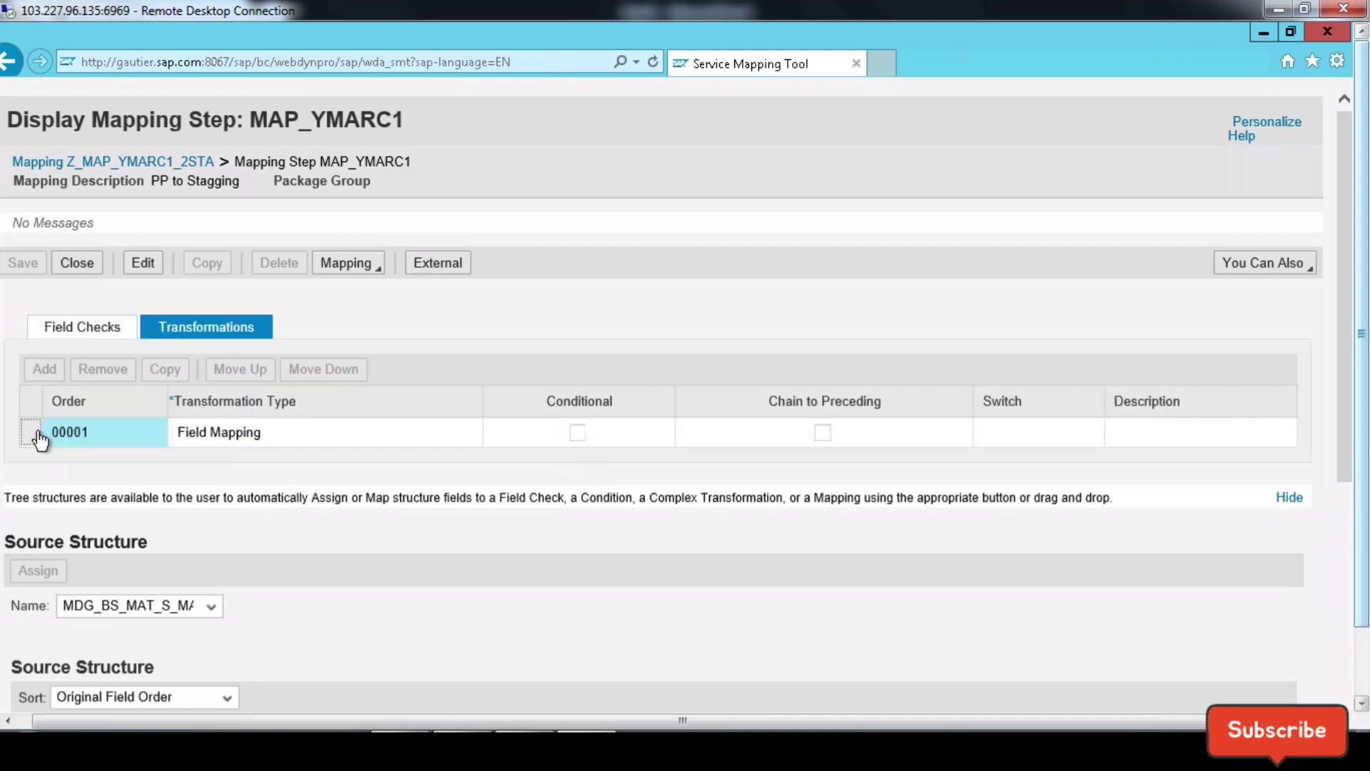
{"action": "left_click", "coordinate": [31, 433]}
{"action": "scroll", "coordinate": [715, 547], "scroll_direction": "down", "scroll_amount": 3}
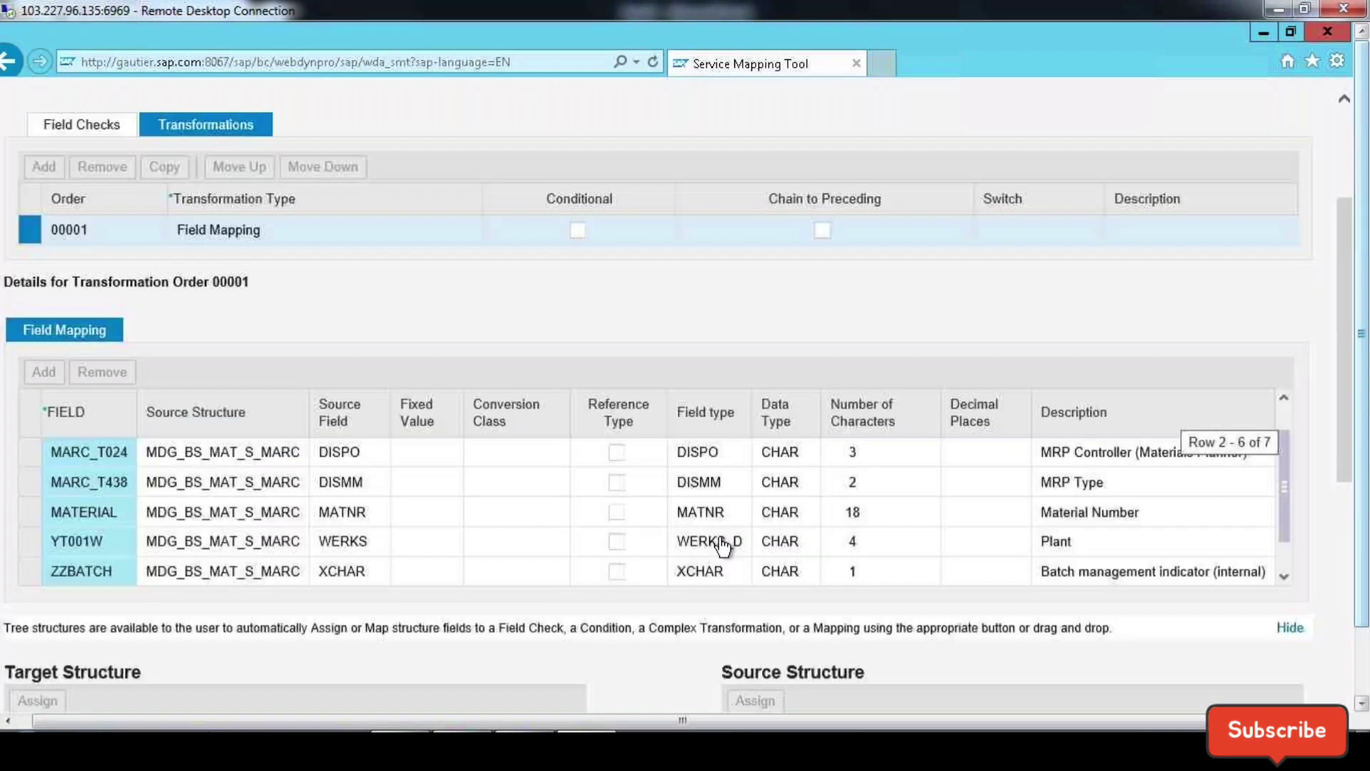
{"action": "scroll", "coordinate": [142, 528], "scroll_direction": "down", "scroll_amount": 1}
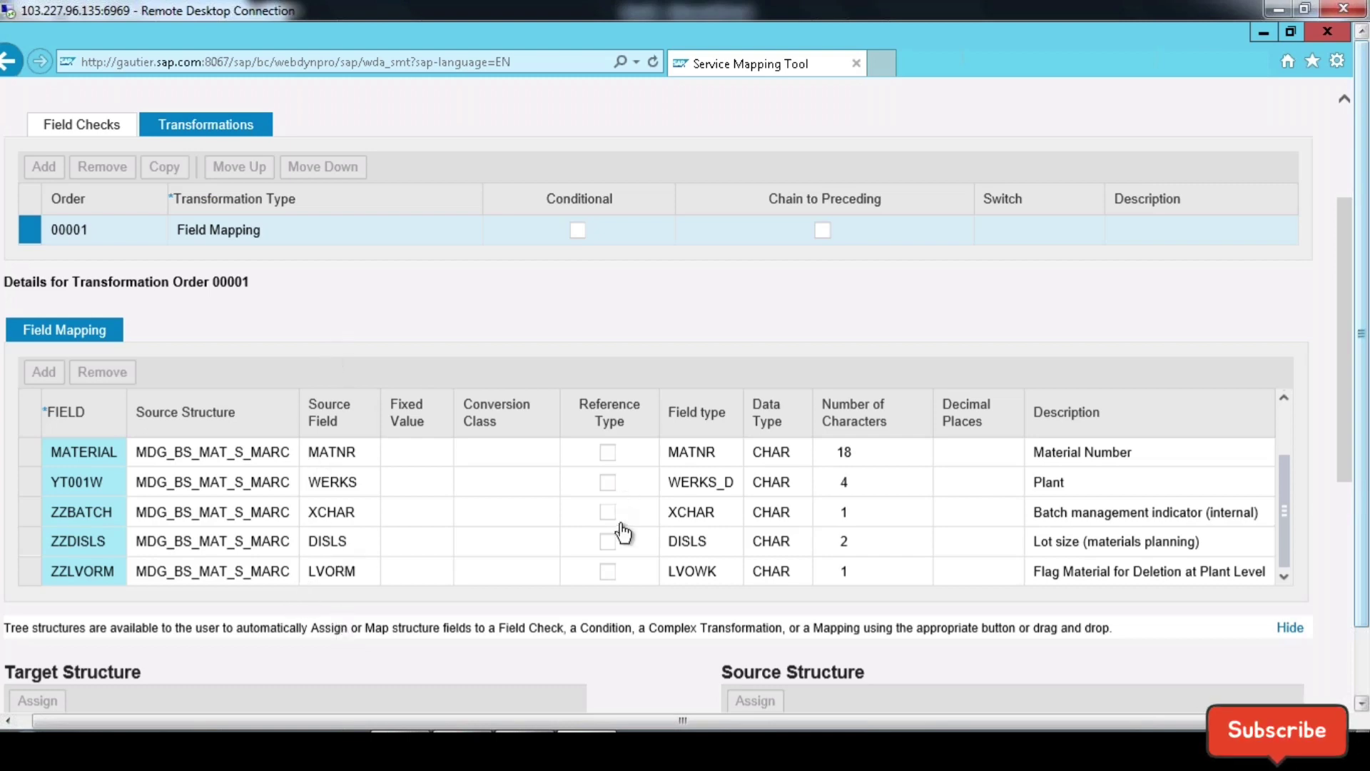
Step: Expand source structure MDG_BS_MAT_S_MARC beneath the field mapping table to check which of its fields are used
{"action": "scroll", "coordinate": [623, 546], "scroll_direction": "down", "scroll_amount": 4}
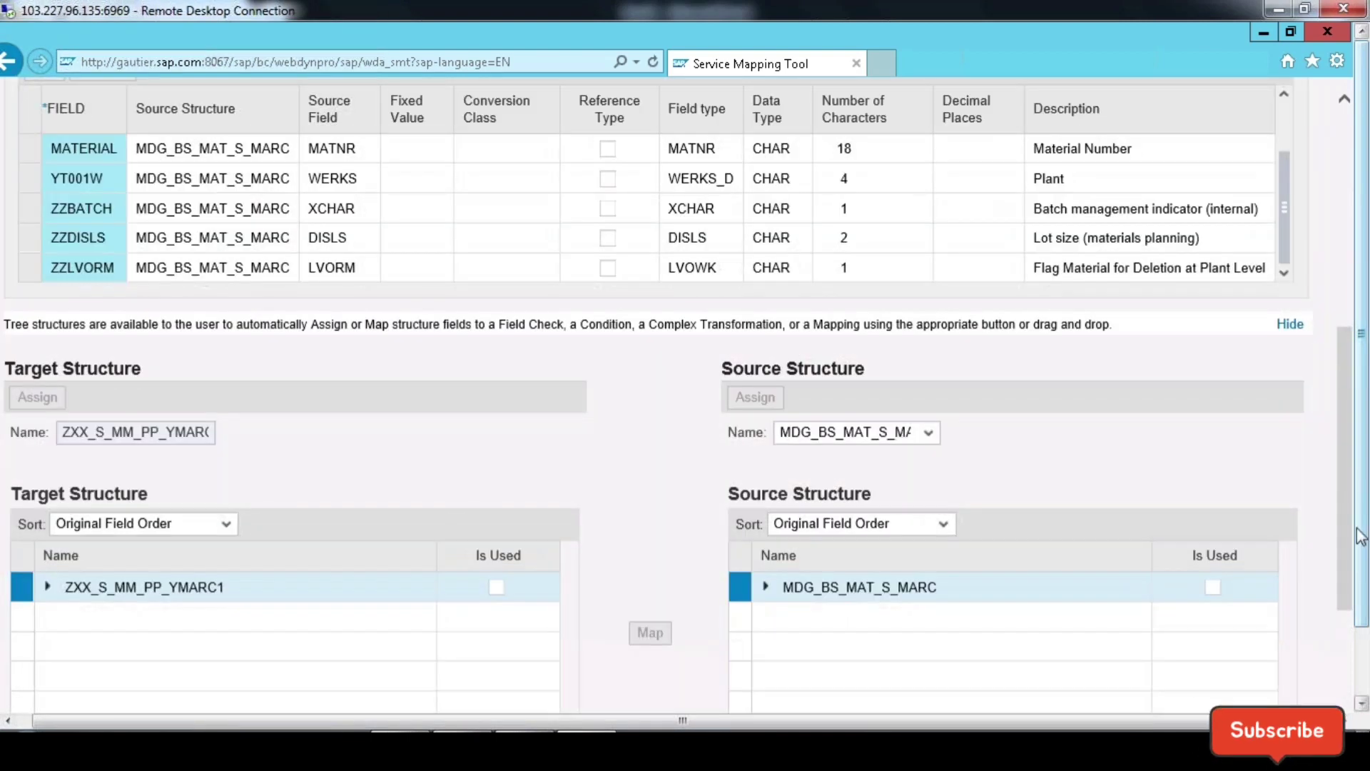
{"action": "left_click", "coordinate": [766, 588]}
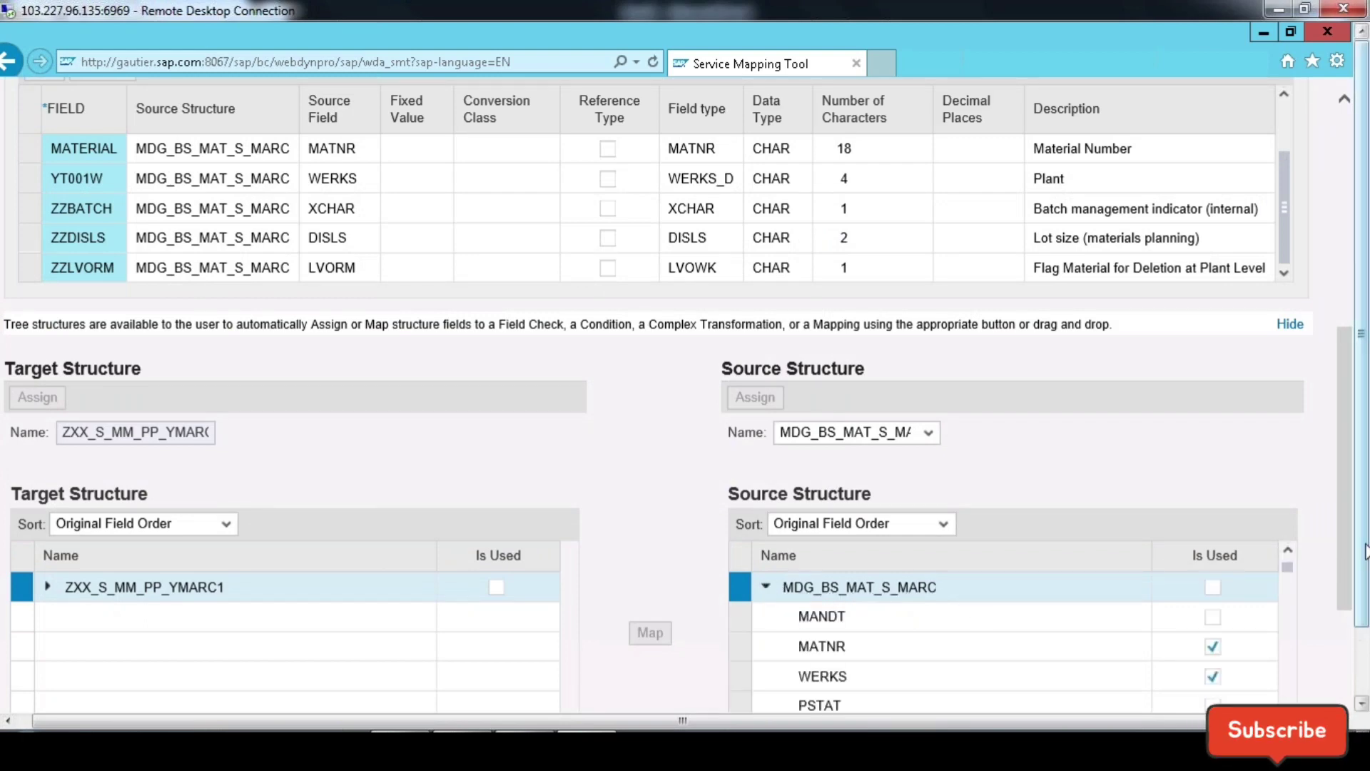
{"action": "scroll", "coordinate": [1354, 609], "scroll_direction": "down", "scroll_amount": 5}
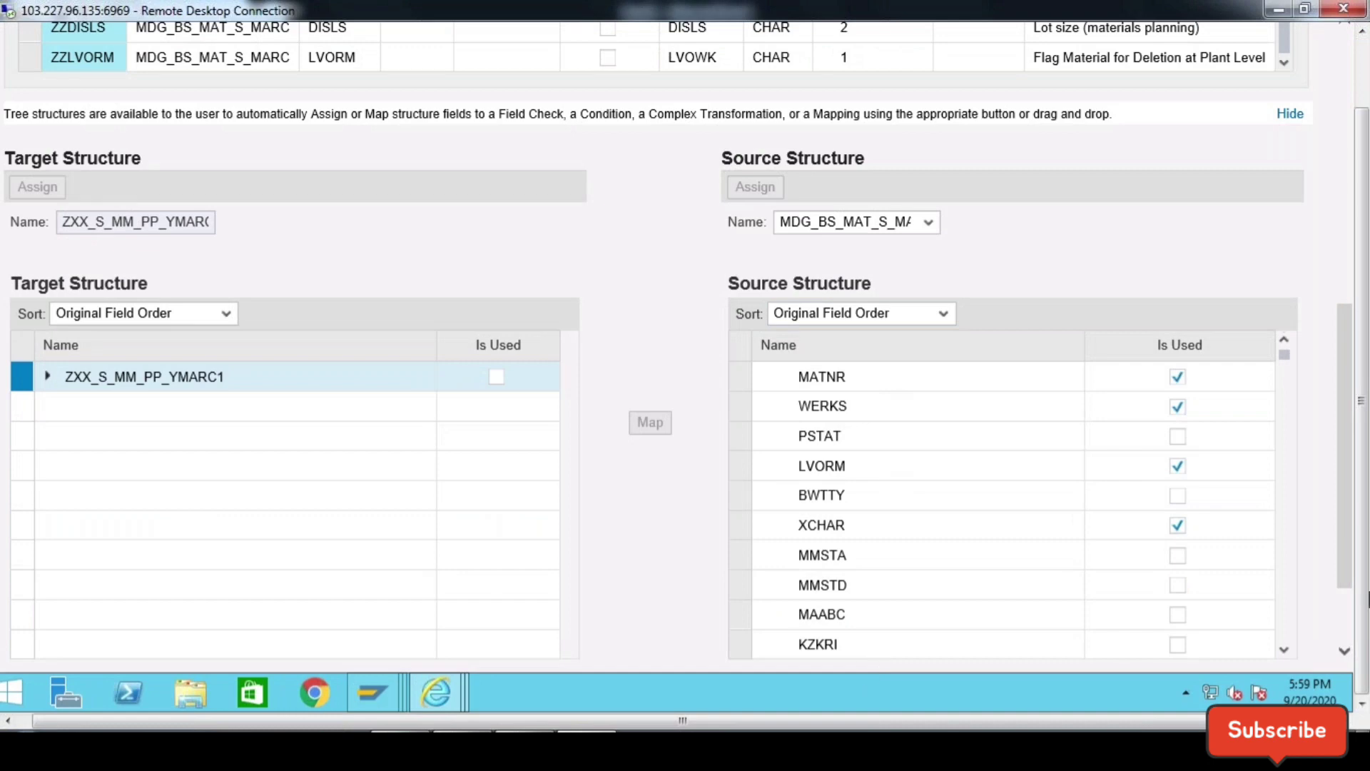
{"action": "left_click_drag", "start_coordinate": [1364, 571], "coordinate": [1363, 568]}
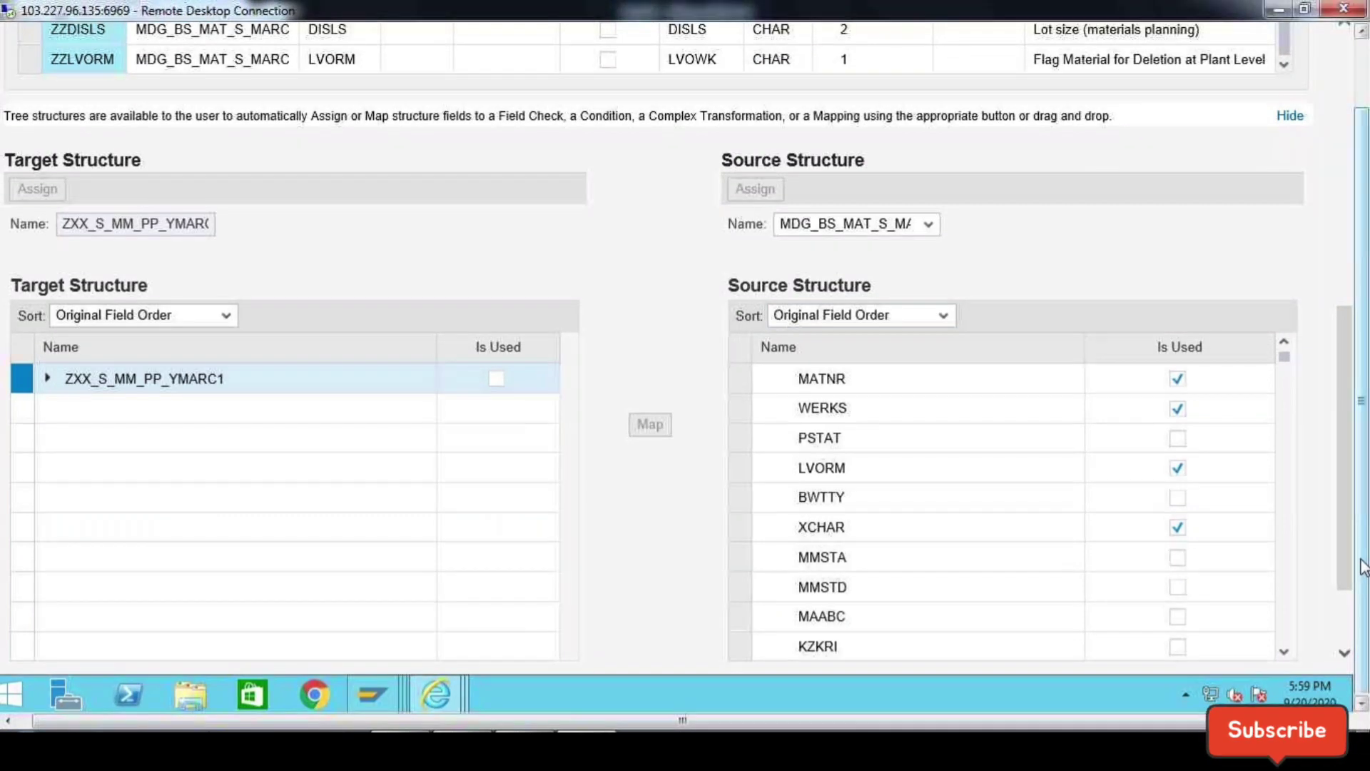
{"action": "scroll", "coordinate": [1363, 567], "scroll_direction": "up", "scroll_amount": 2}
{"action": "scroll", "coordinate": [1000, 162], "scroll_direction": "up", "scroll_amount": 3}
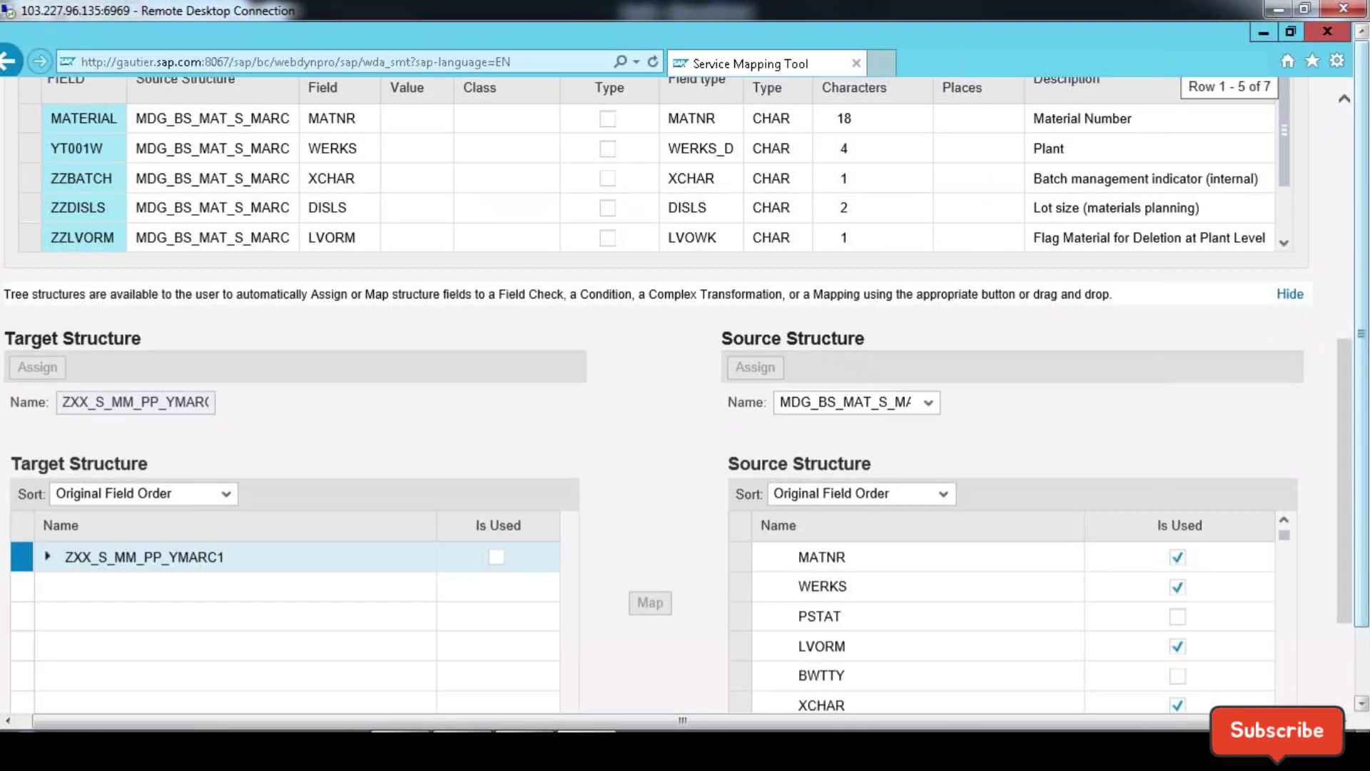
{"action": "scroll", "coordinate": [588, 367], "scroll_direction": "up", "scroll_amount": 10}
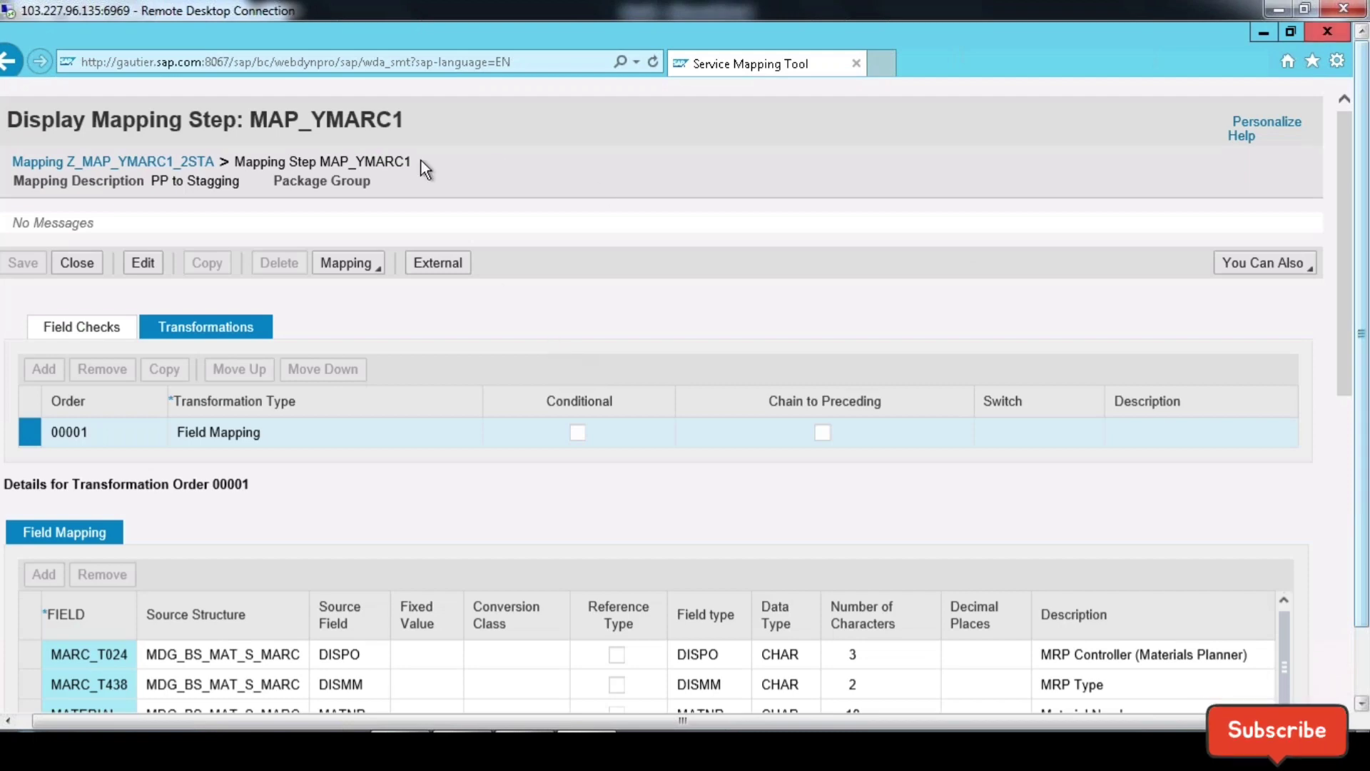
Step: Close the Service Mapping Tool, start the Object Navigator with transaction SE80, and widen its object tree area
{"action": "left_click", "coordinate": [1327, 30]}
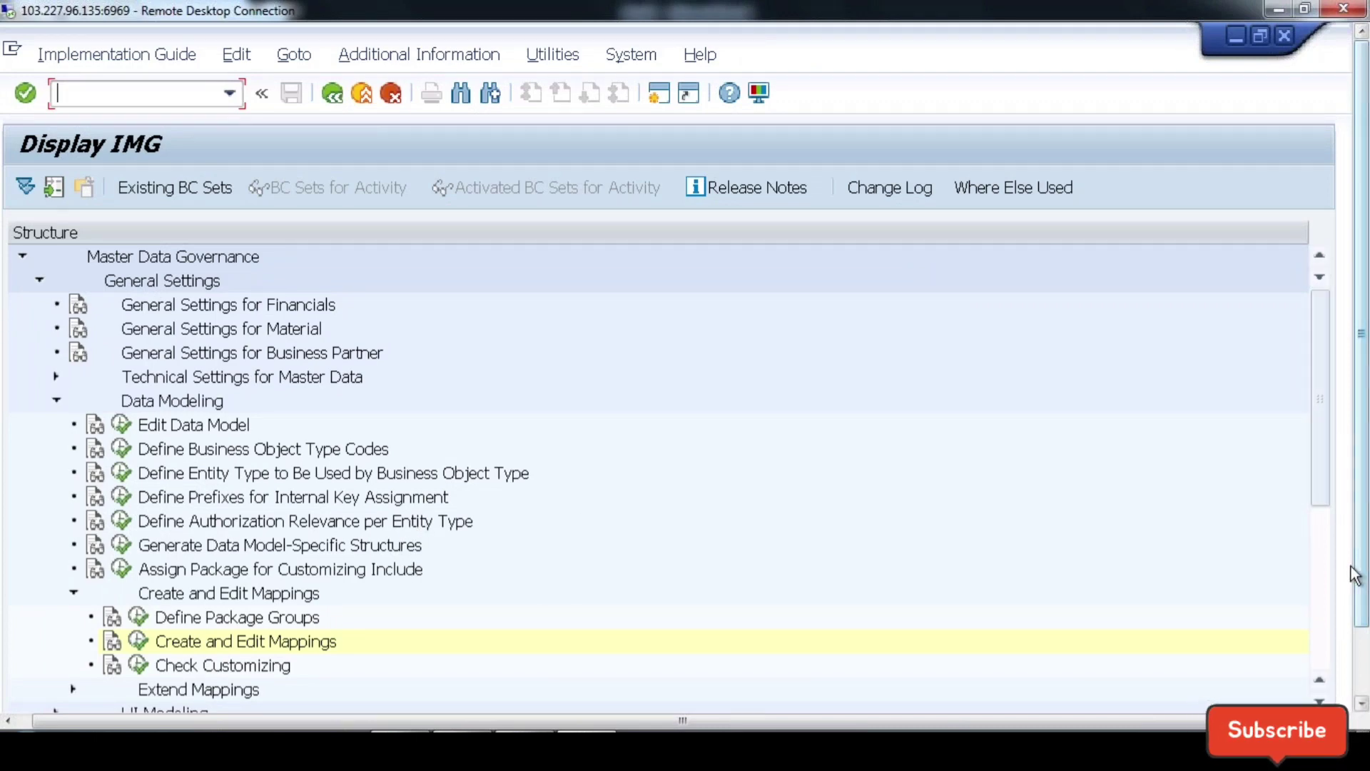
{"action": "scroll", "coordinate": [1317, 564], "scroll_direction": "down", "scroll_amount": 2}
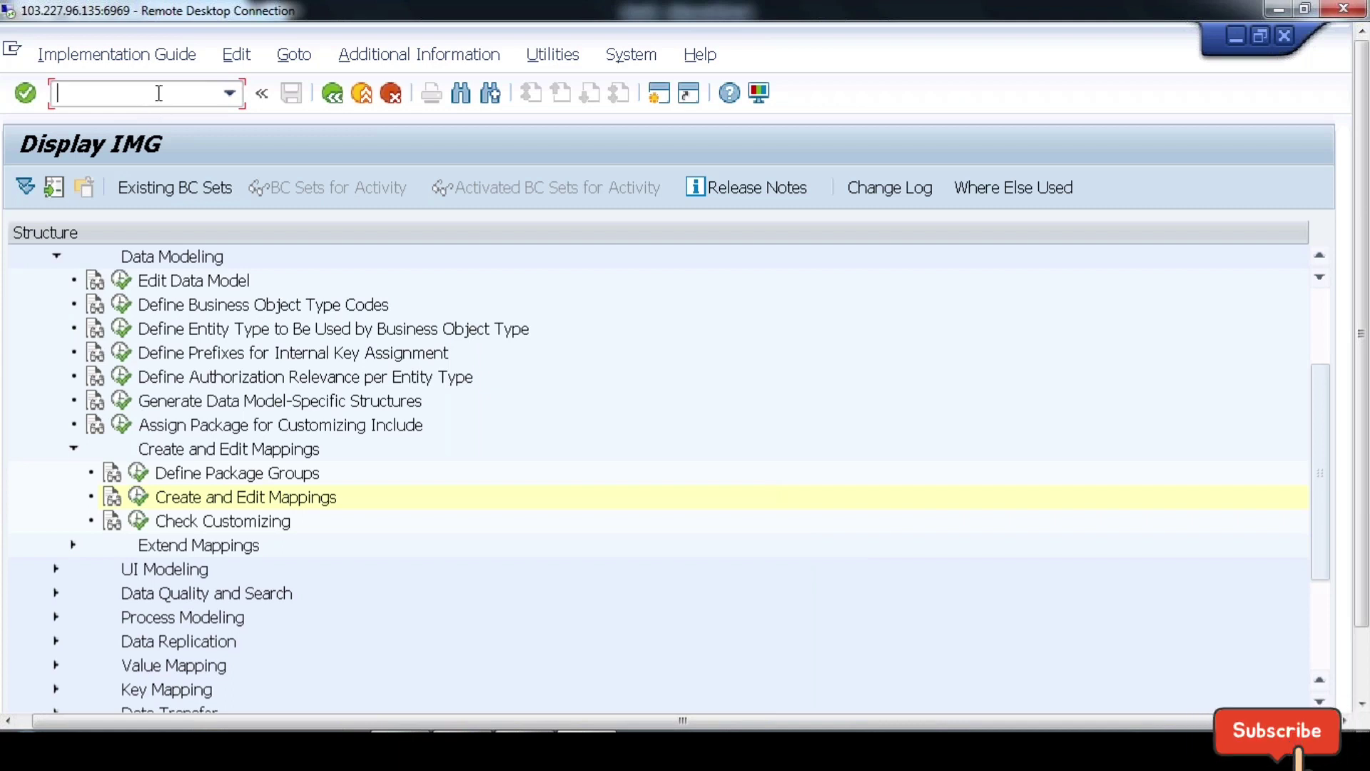
{"action": "type", "text": "/nse"}
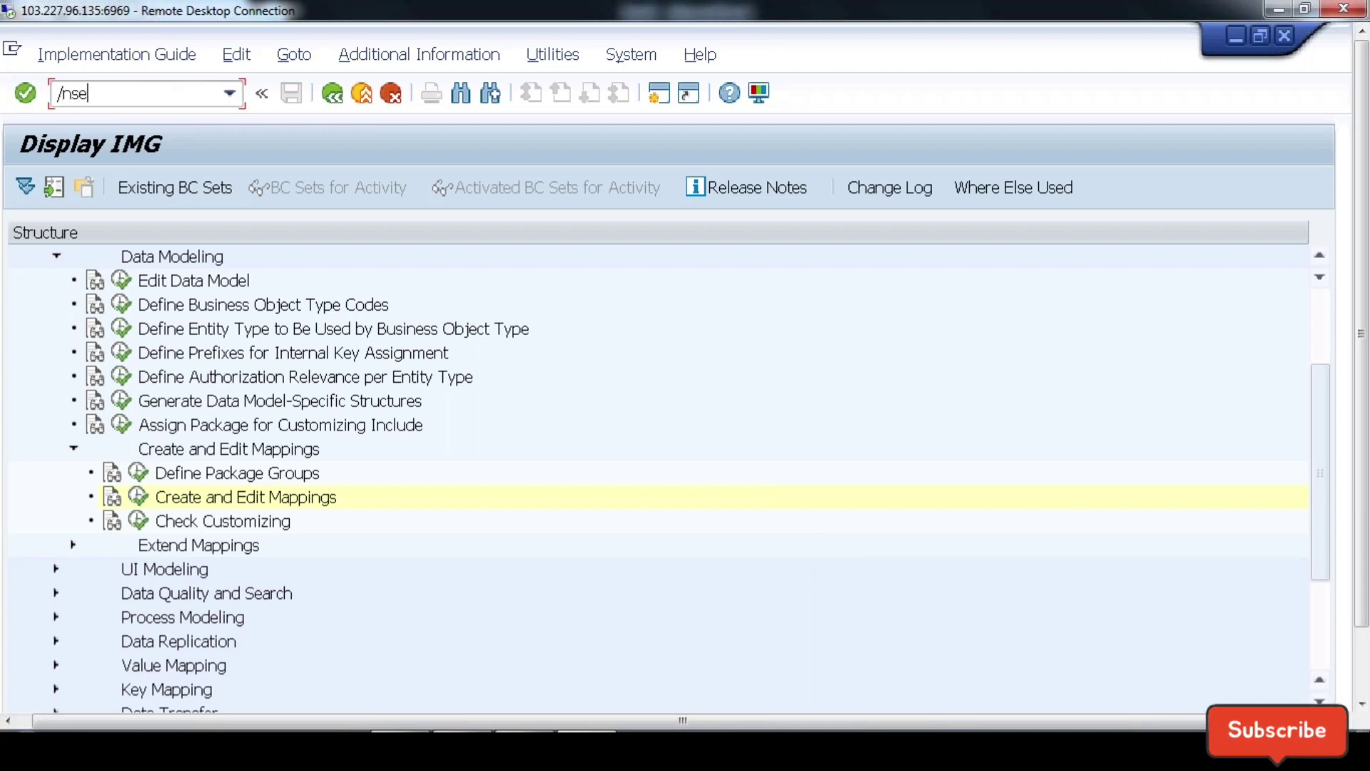
{"action": "type", "text": "80"}
{"action": "key", "text": "Return"}
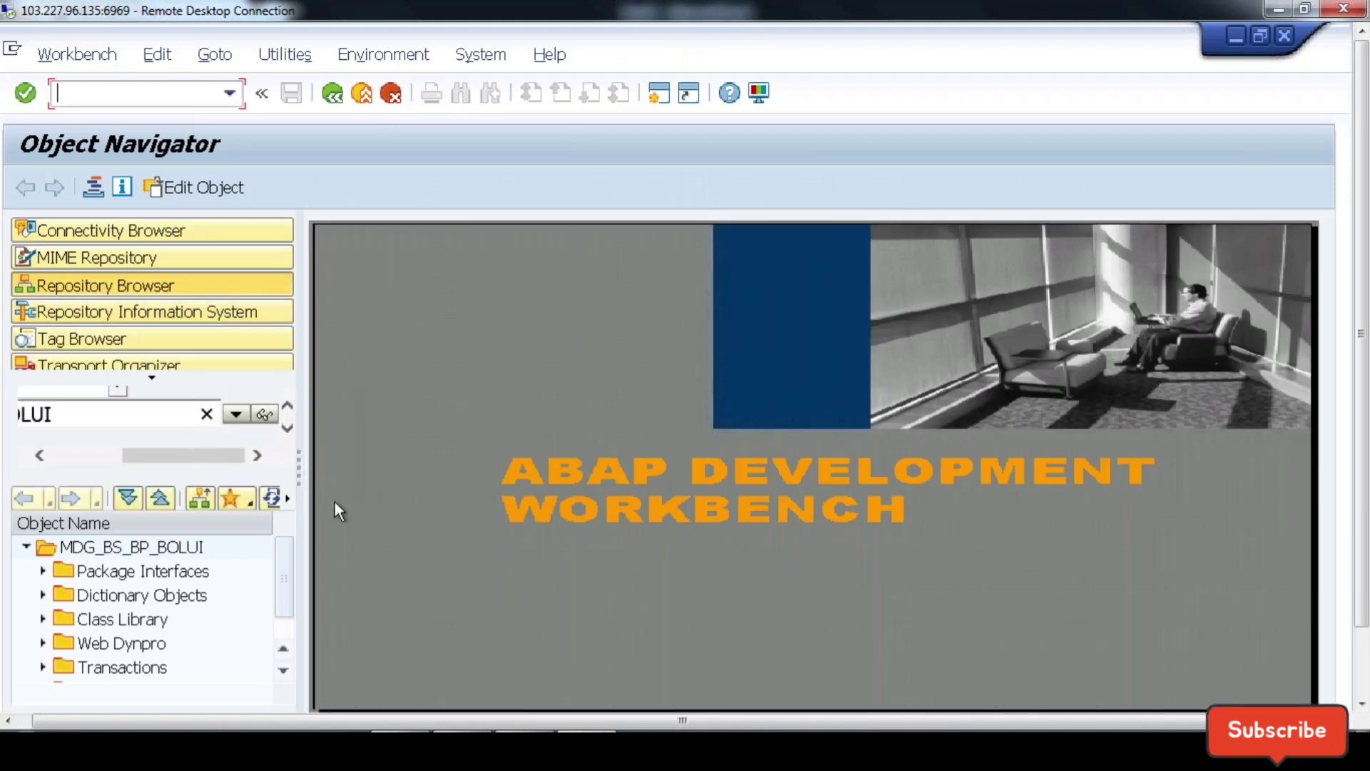
{"action": "left_click_drag", "start_coordinate": [302, 475], "coordinate": [573, 468]}
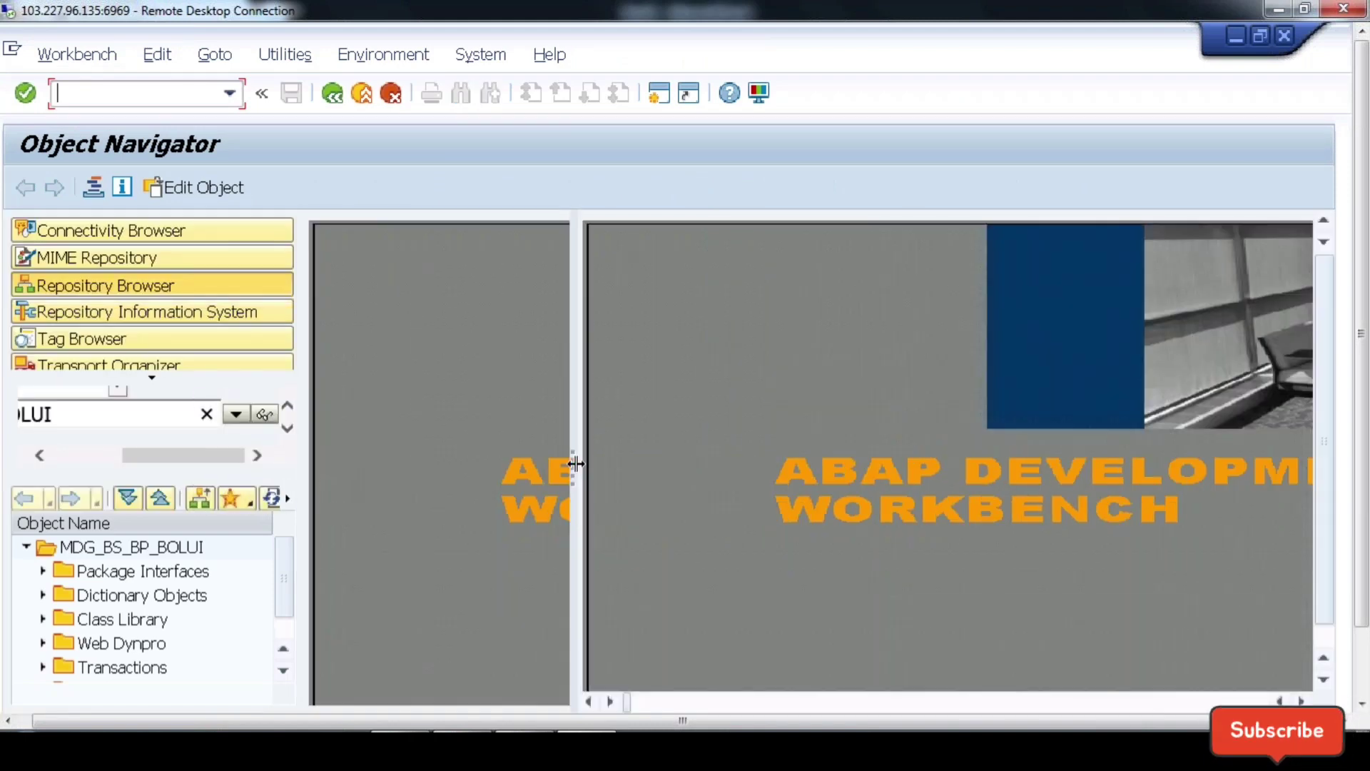
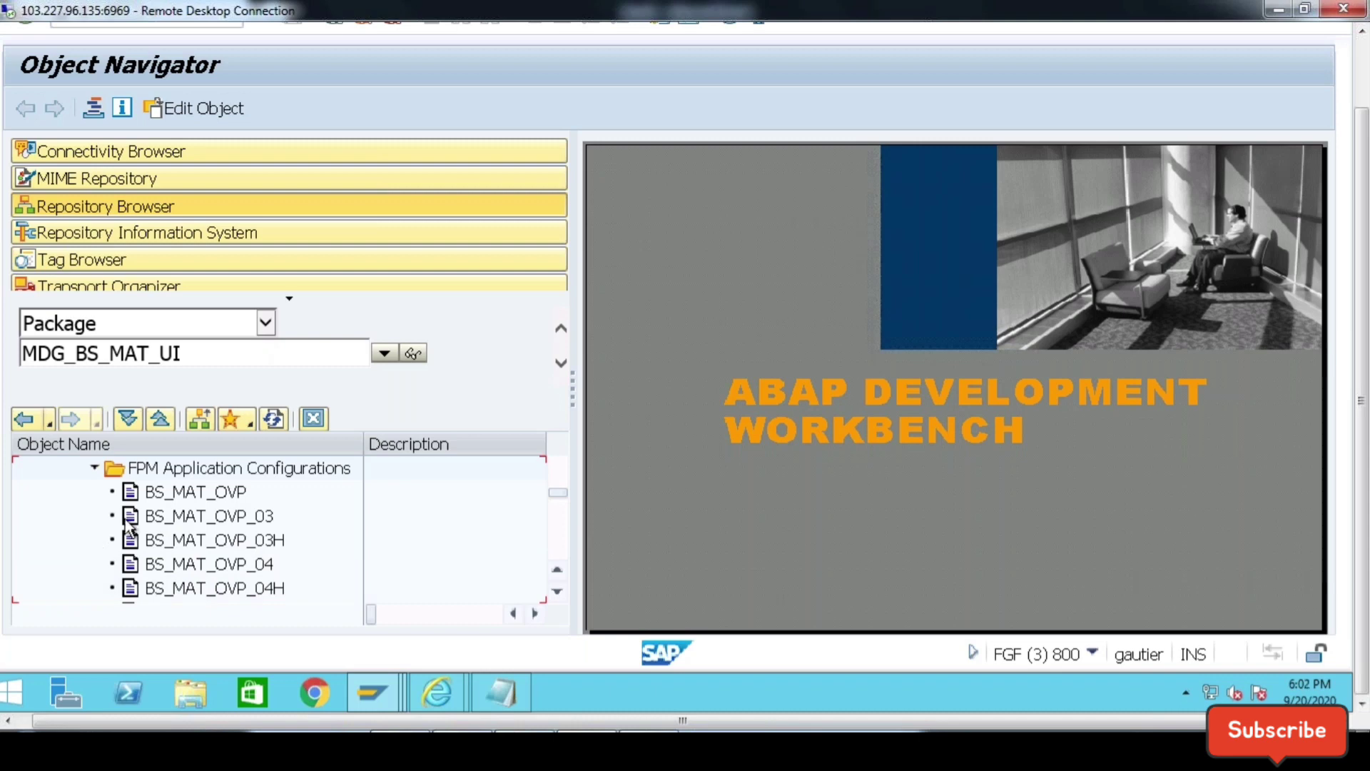
Step: Open application configuration BS_MAT_OVP in the configurator and display its OVP component configuration BS_MAT_OVP_LAYOUT in a maximized browser window
{"action": "double_click", "coordinate": [191, 491]}
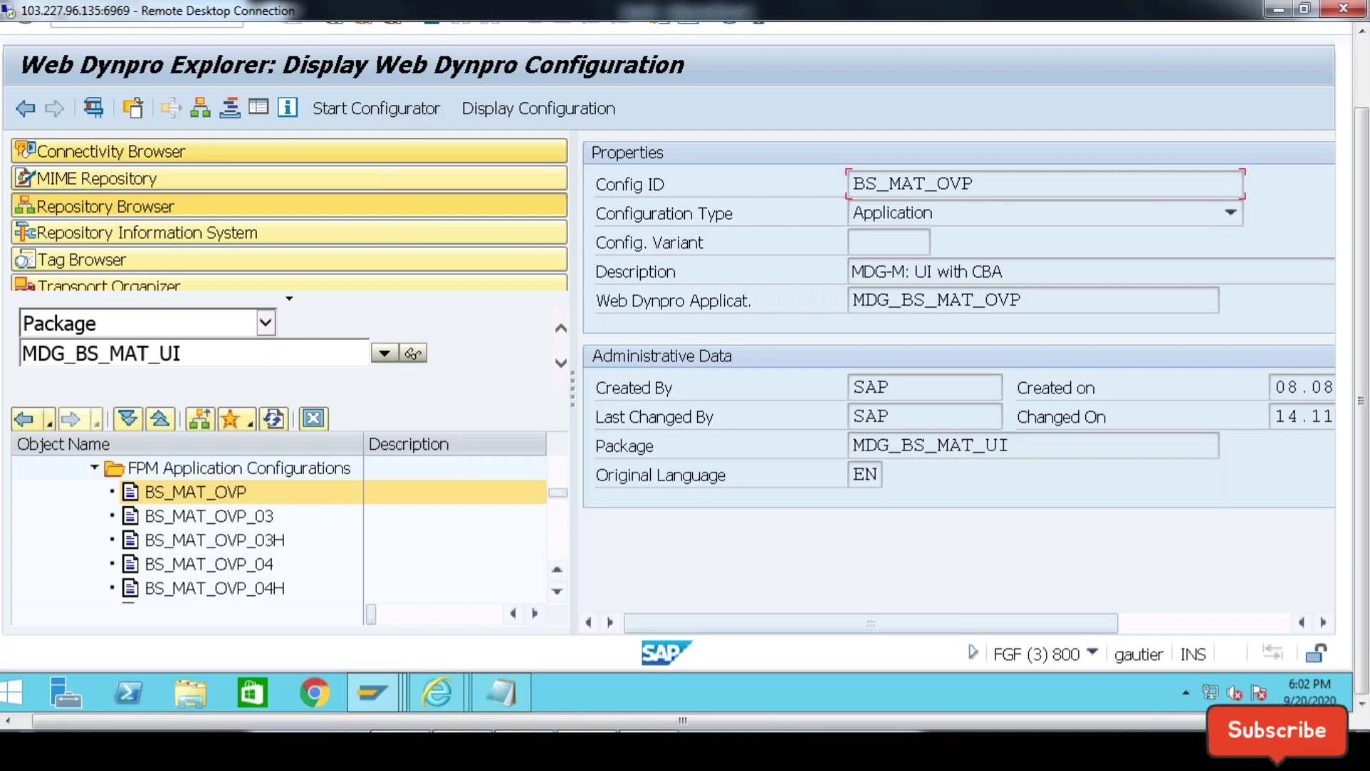
{"action": "left_click", "coordinate": [405, 110]}
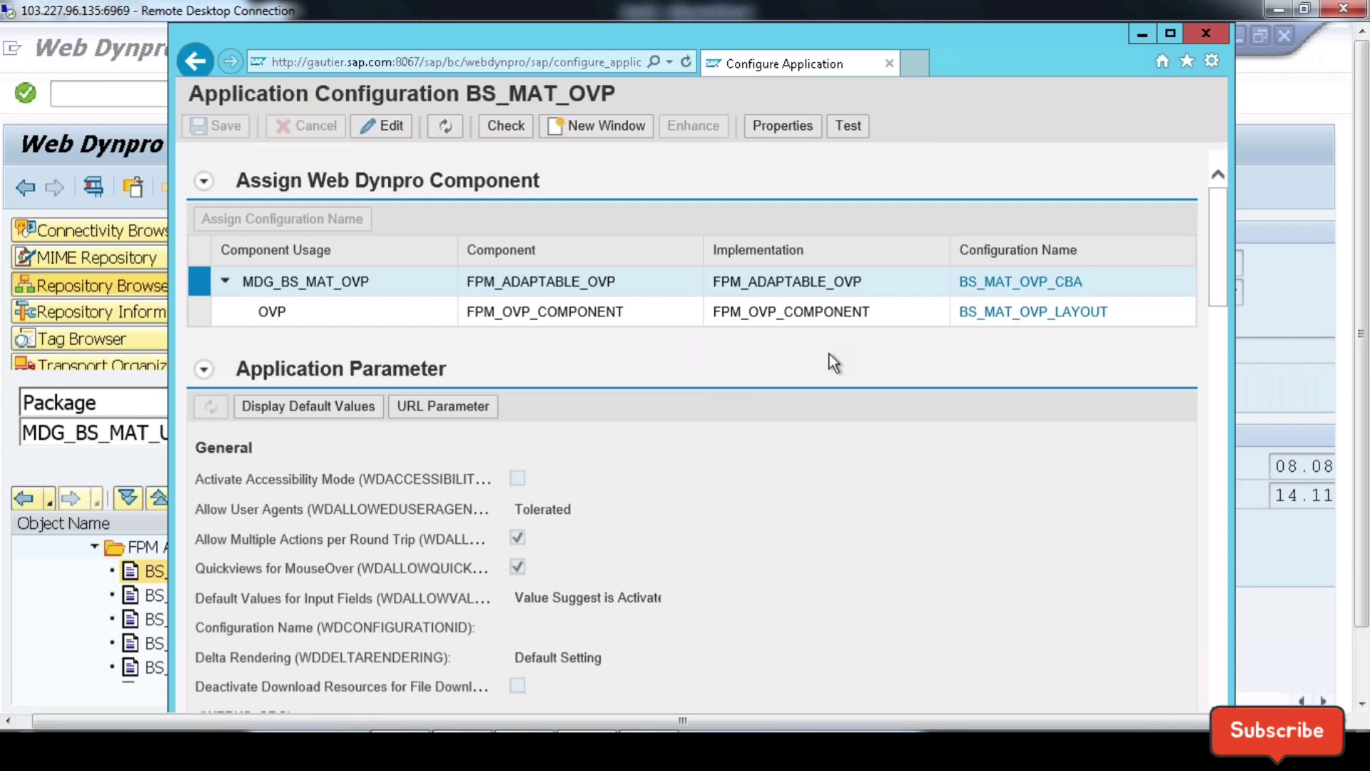
{"action": "left_click", "coordinate": [1006, 314]}
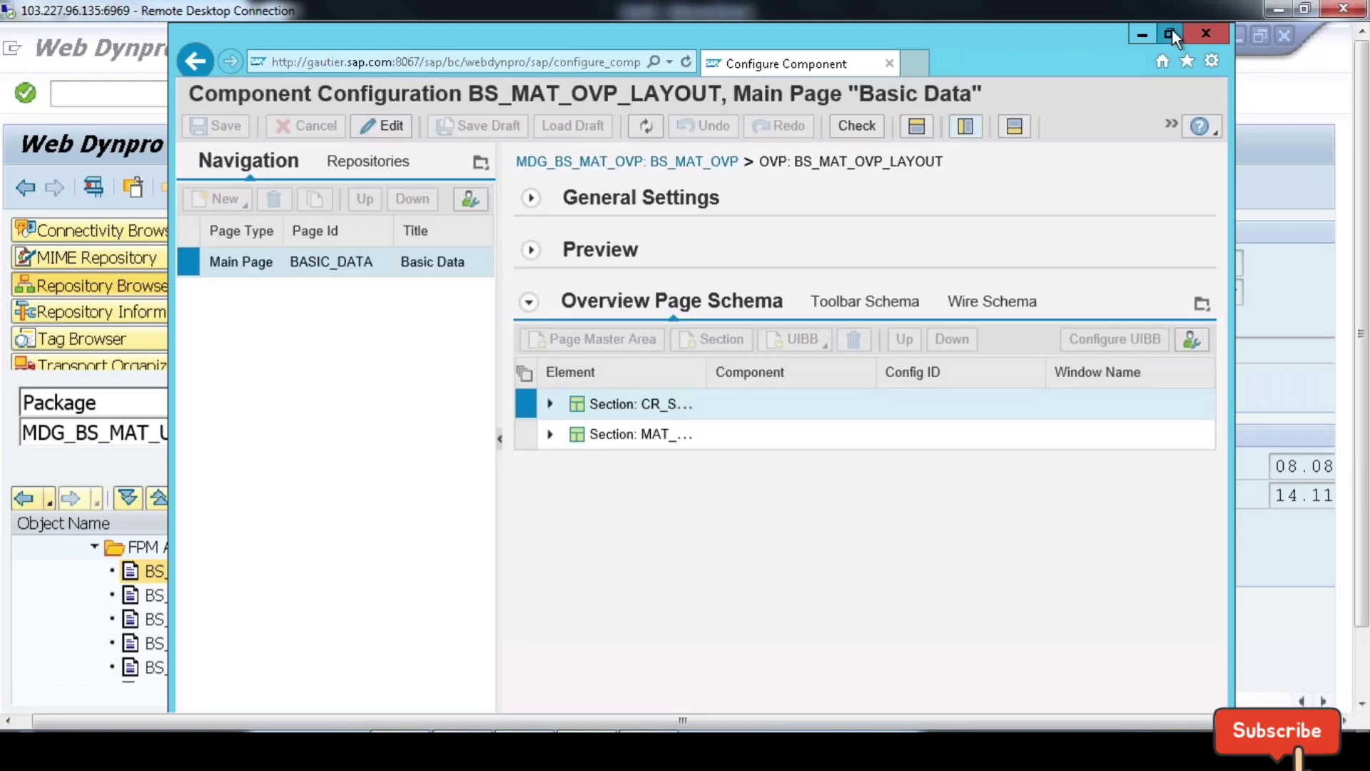
{"action": "left_click", "coordinate": [1172, 33]}
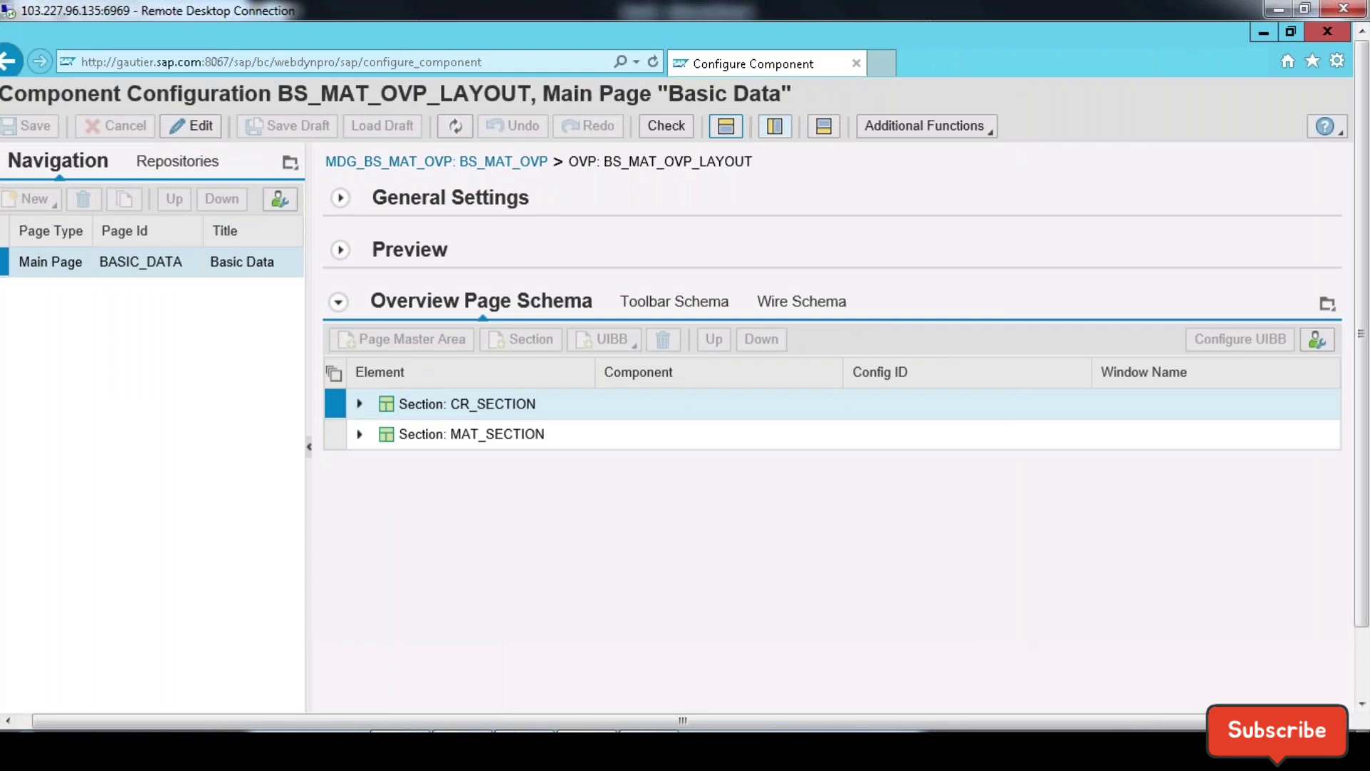
Step: Show the BS_MAT adaptations, select the adaptation with * in every dimension, and hide the CR_SECTION attributes
{"action": "left_click", "coordinate": [726, 126]}
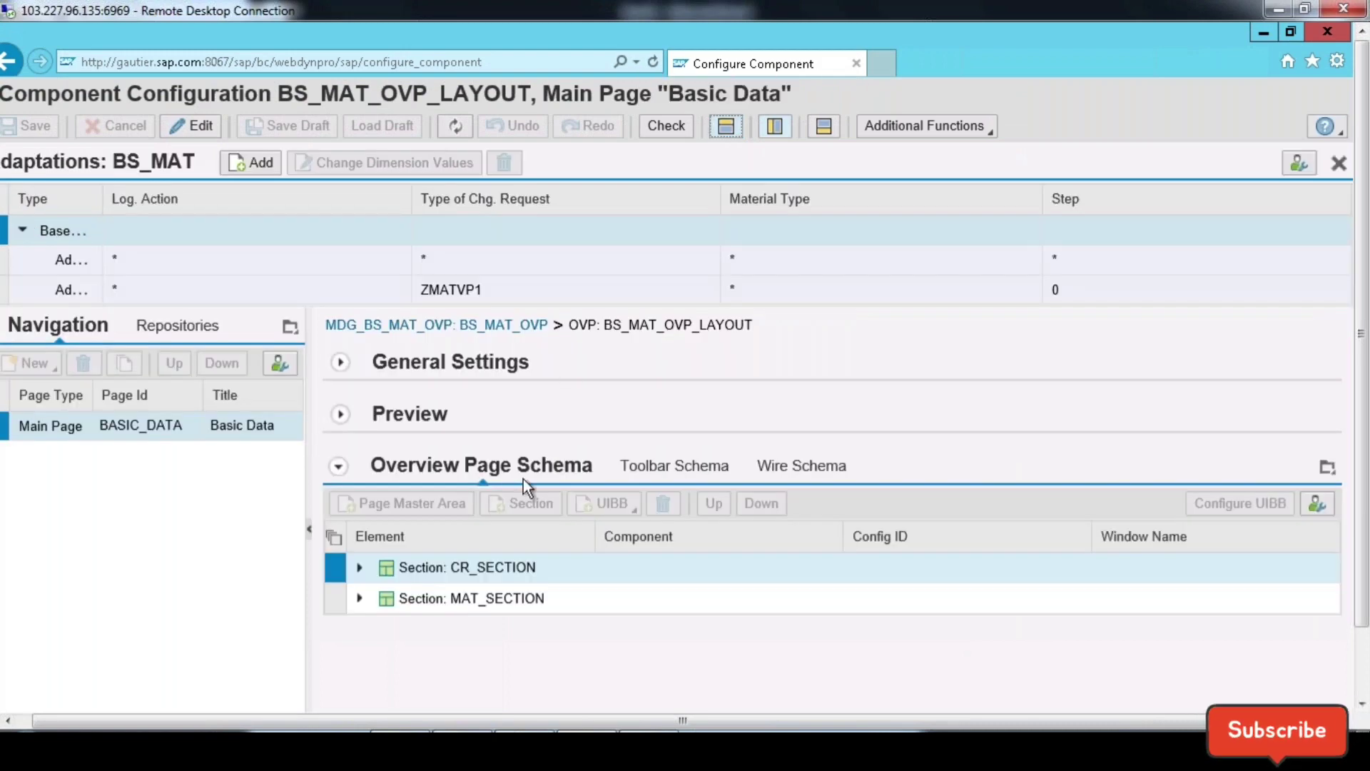
{"action": "left_click_drag", "start_coordinate": [751, 719], "coordinate": [737, 720]}
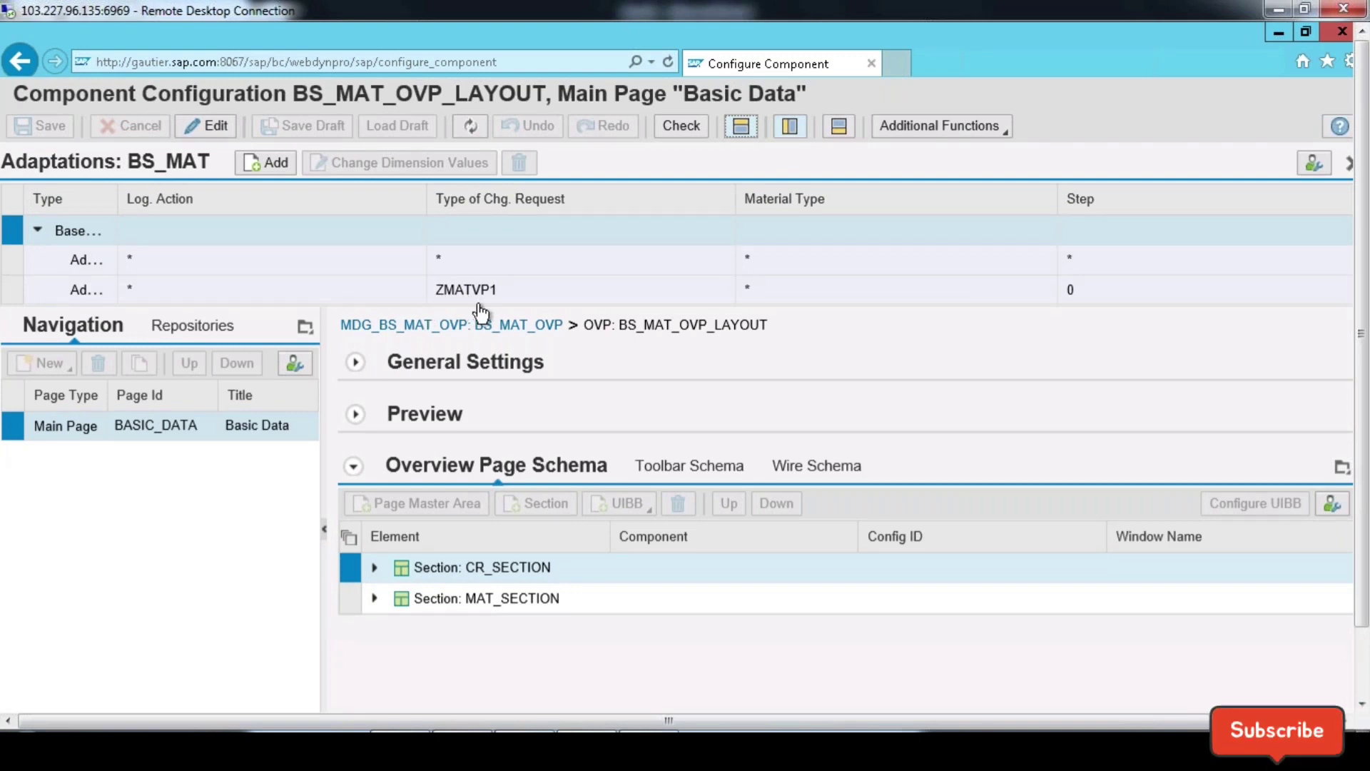
{"action": "left_click", "coordinate": [19, 266]}
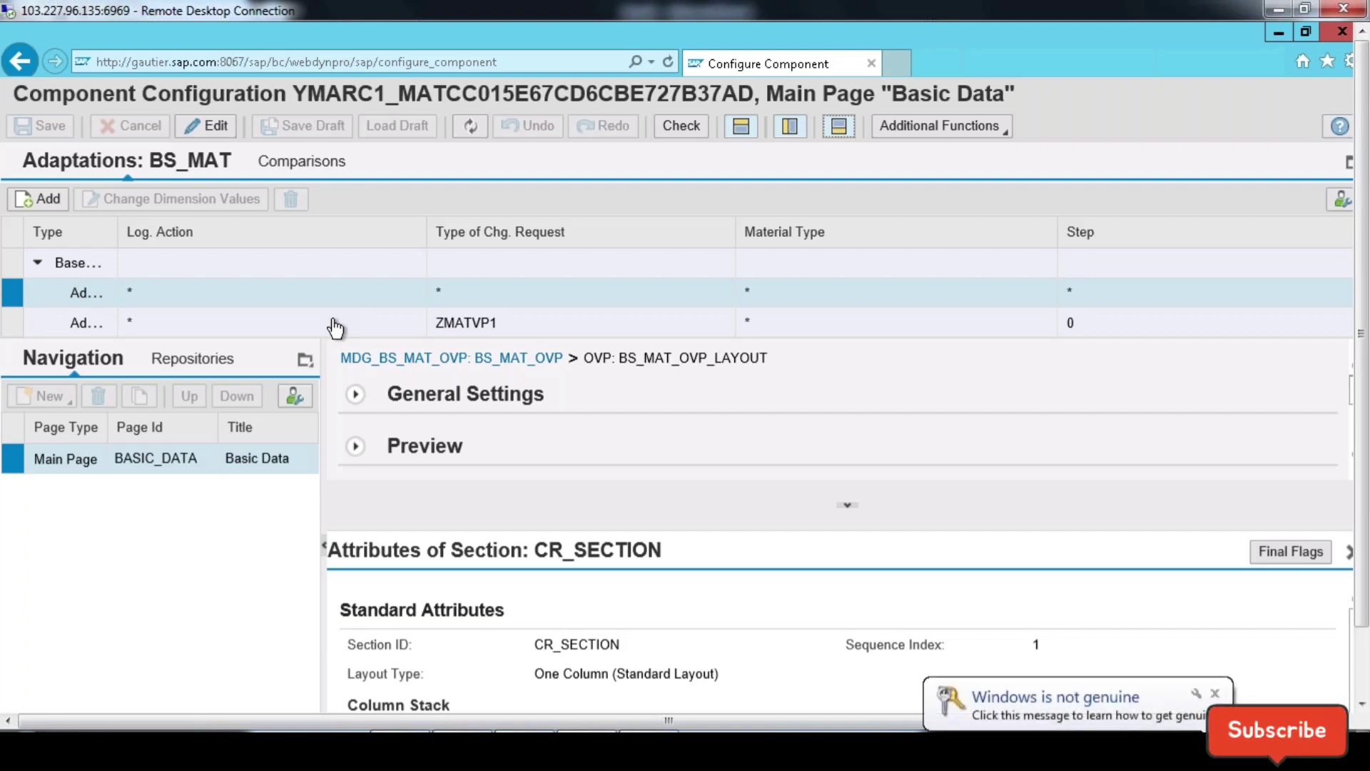
{"action": "left_click", "coordinate": [1216, 694]}
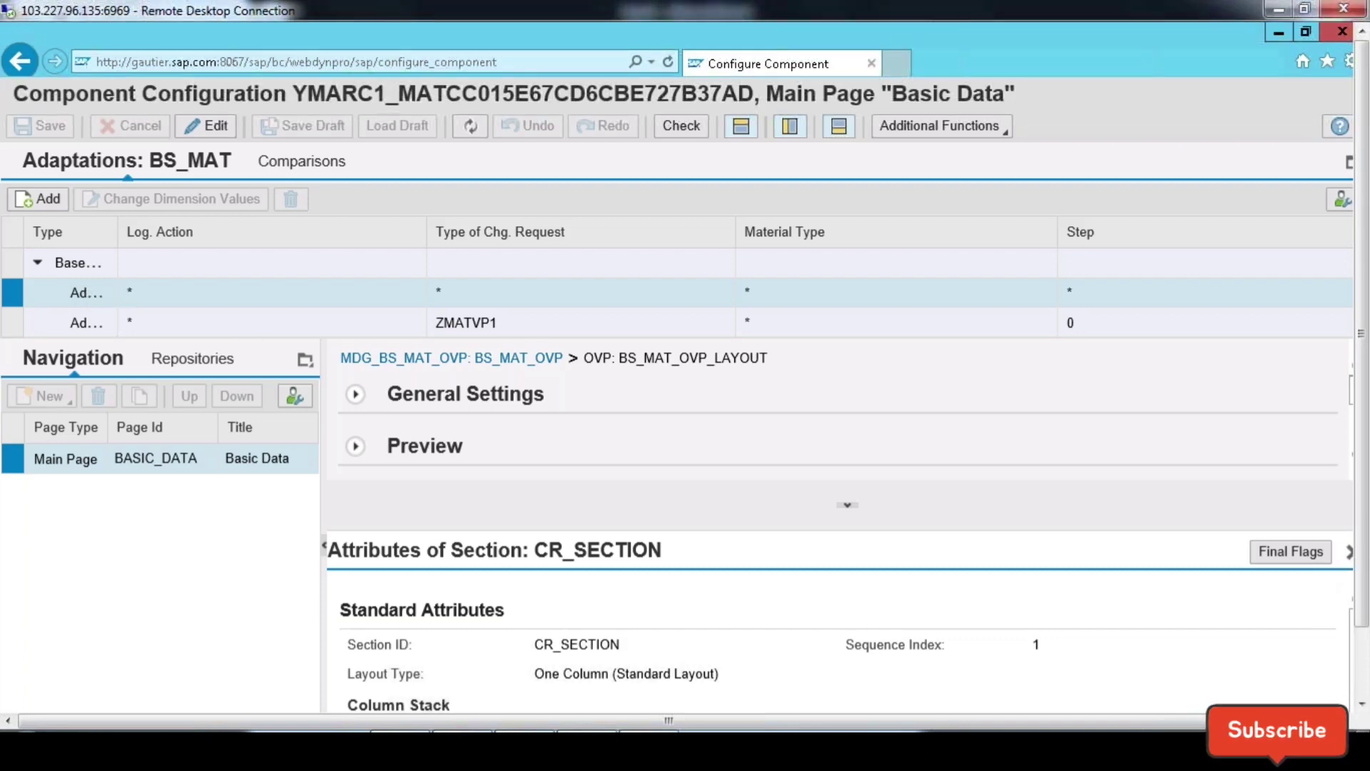
{"action": "left_click", "coordinate": [1349, 551]}
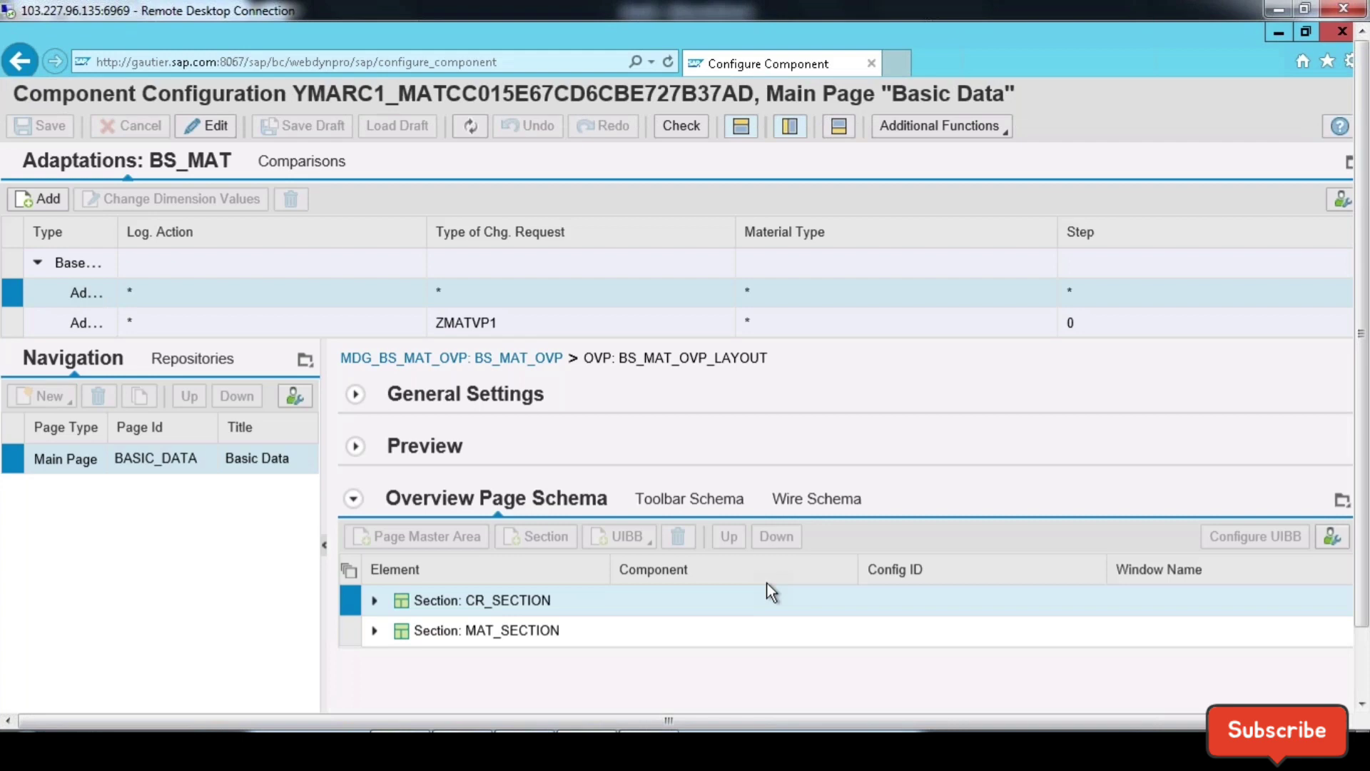
Step: Expand MAT_SECTION in the Overview Page Schema and open the component configuration of the Plant Data UIBB, Z_FPM_LIST_UIBB_MARC
{"action": "left_click", "coordinate": [372, 632]}
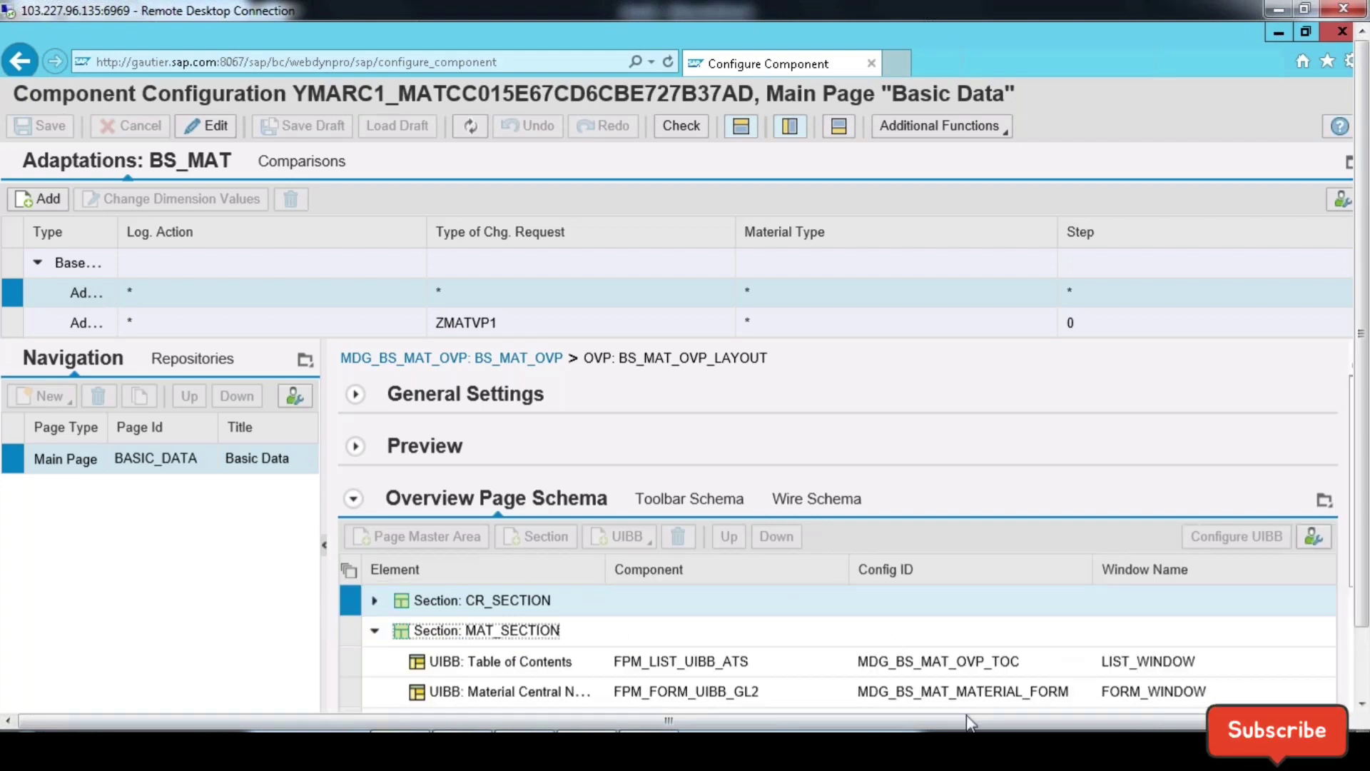
{"action": "scroll", "coordinate": [1196, 717], "scroll_direction": "down", "scroll_amount": 3}
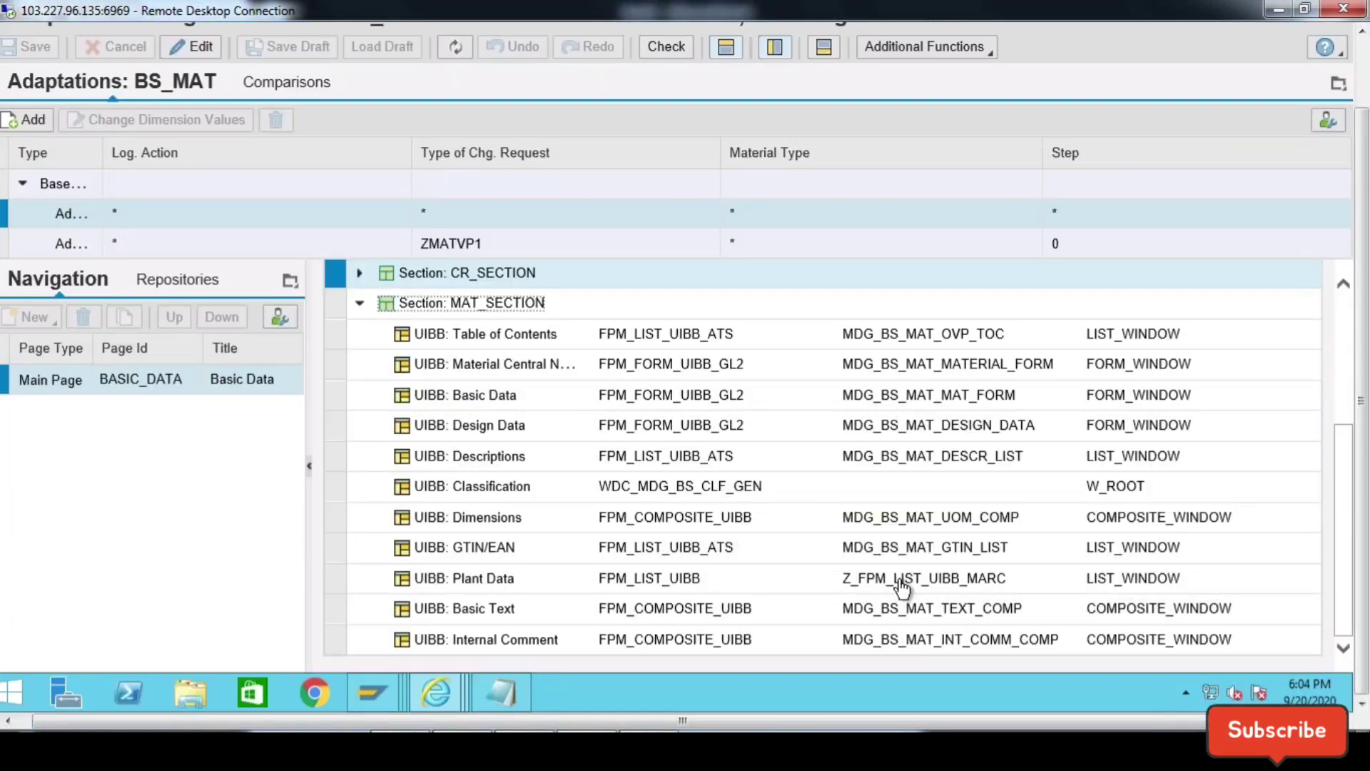
{"action": "left_click", "coordinate": [901, 581]}
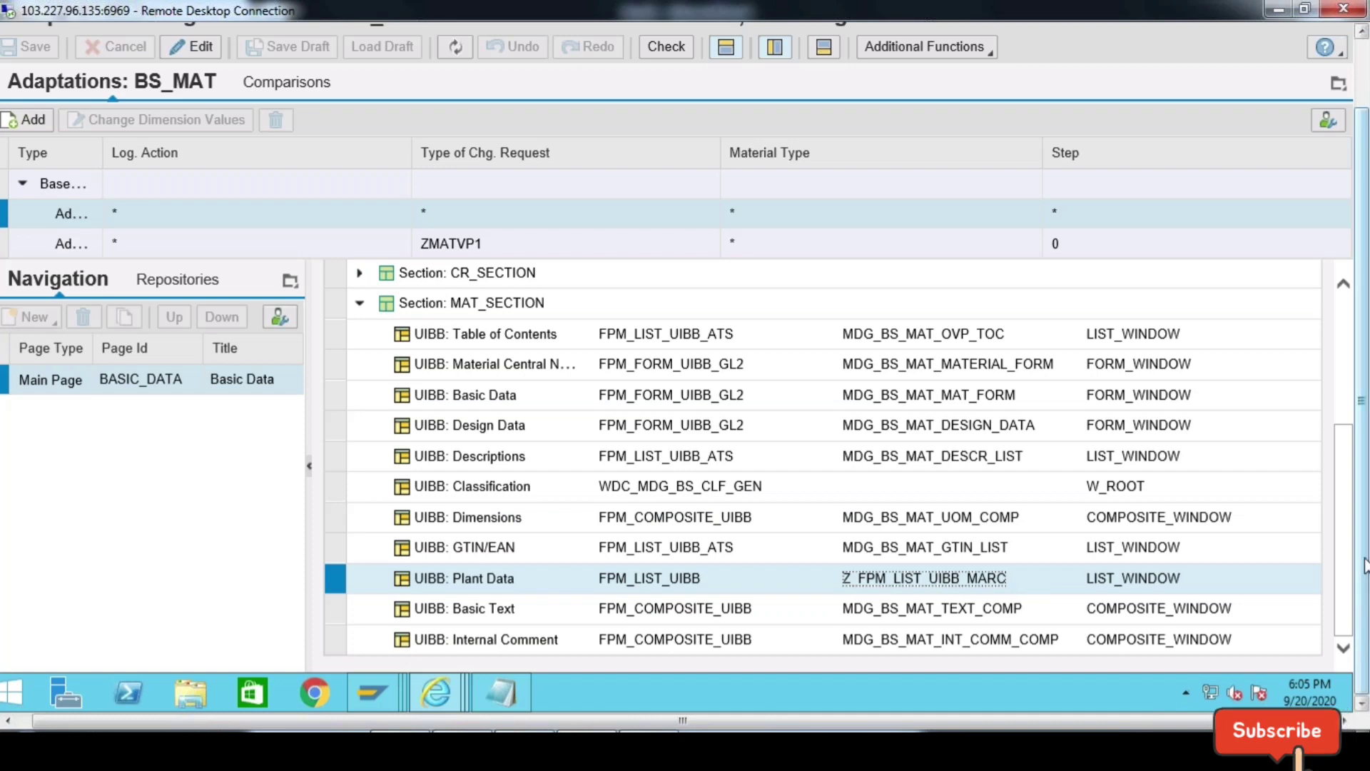
{"action": "scroll", "coordinate": [1365, 563], "scroll_direction": "up", "scroll_amount": 1}
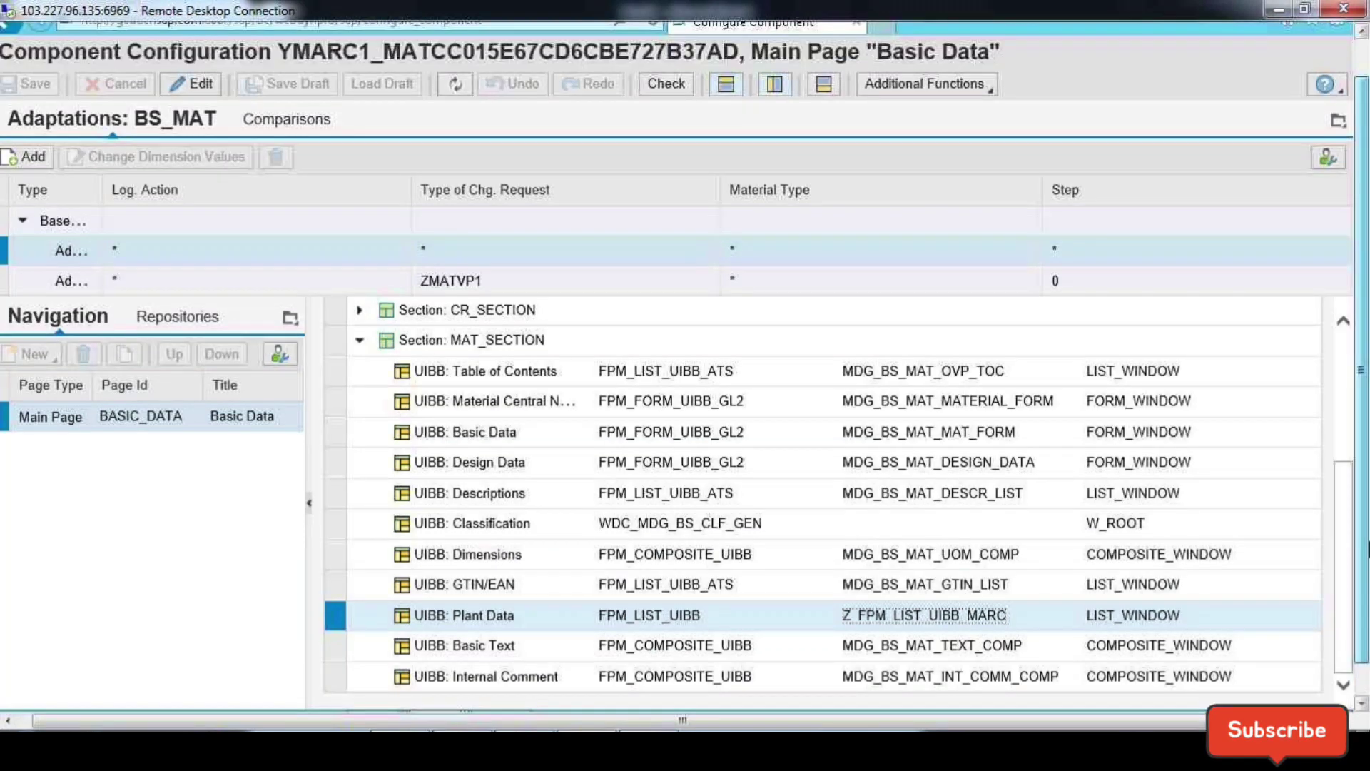
{"action": "scroll", "coordinate": [1365, 550], "scroll_direction": "up", "scroll_amount": 1}
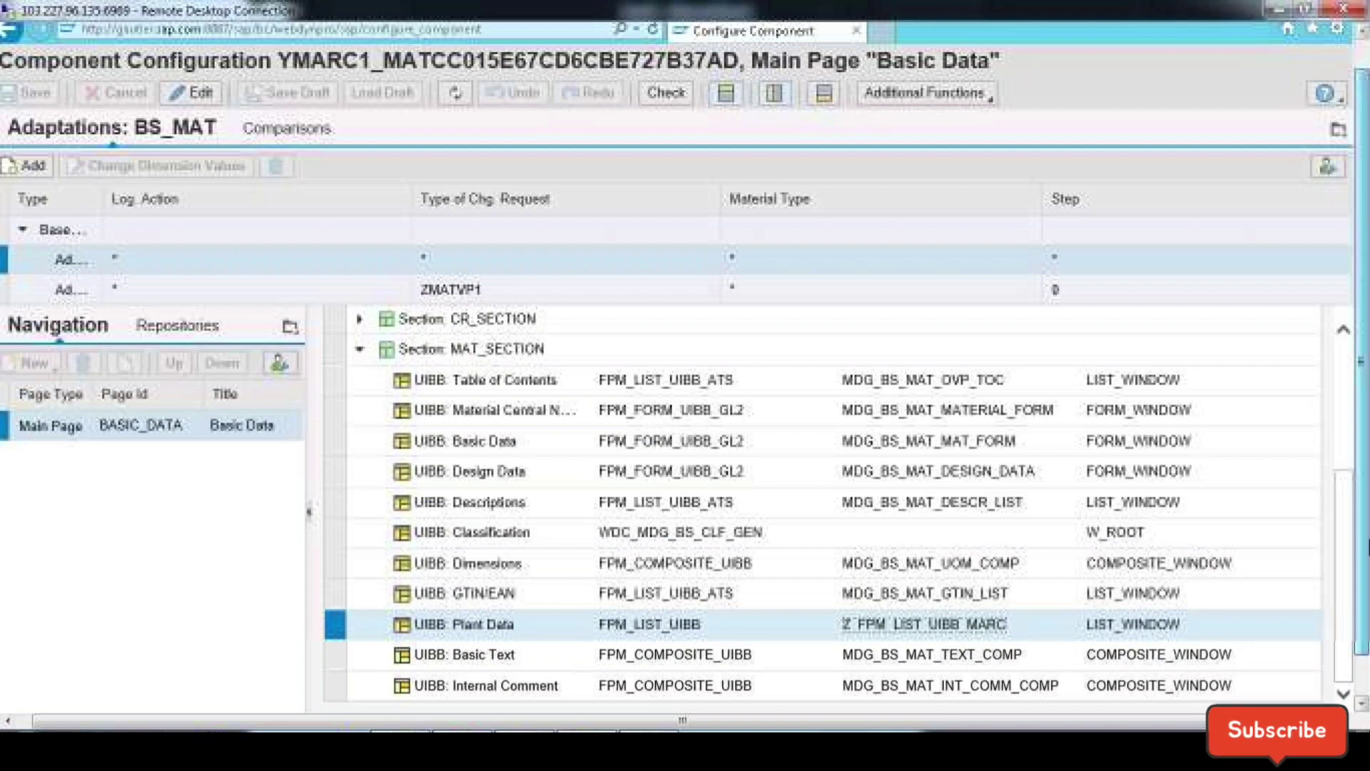
{"action": "scroll", "coordinate": [1365, 550], "scroll_direction": "up", "scroll_amount": 1}
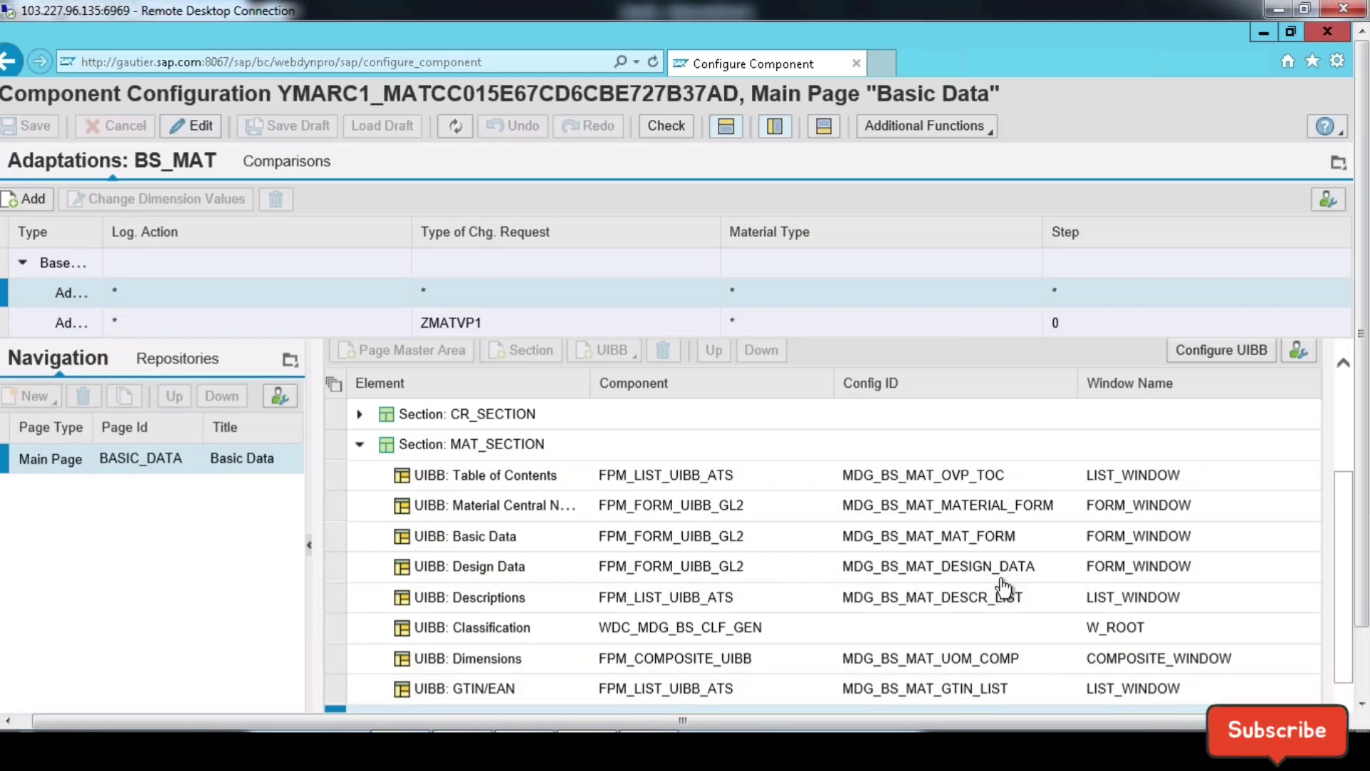
{"action": "left_click", "coordinate": [1227, 621]}
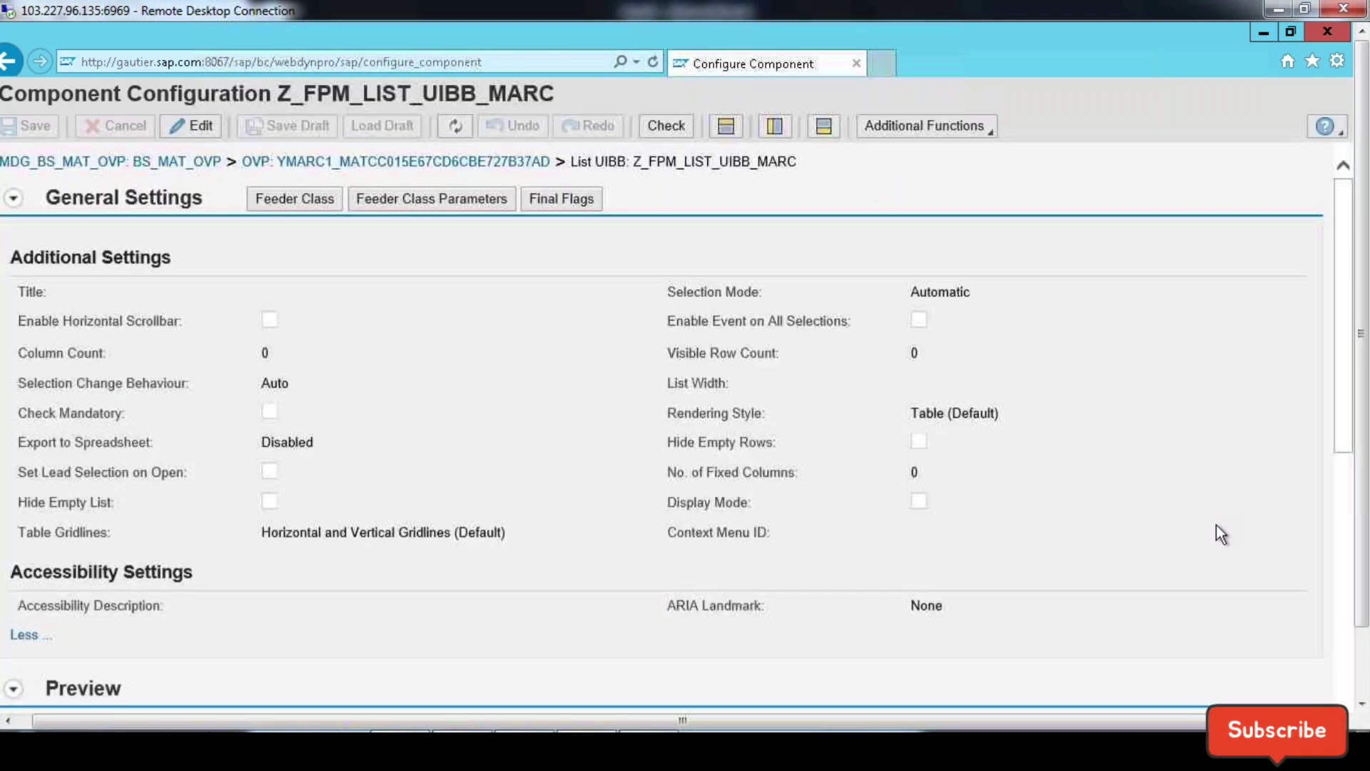
Step: Display the feeder class parameters of the list UIBB, check the node name and entity type, and close the parameters dialog
{"action": "left_click", "coordinate": [318, 204]}
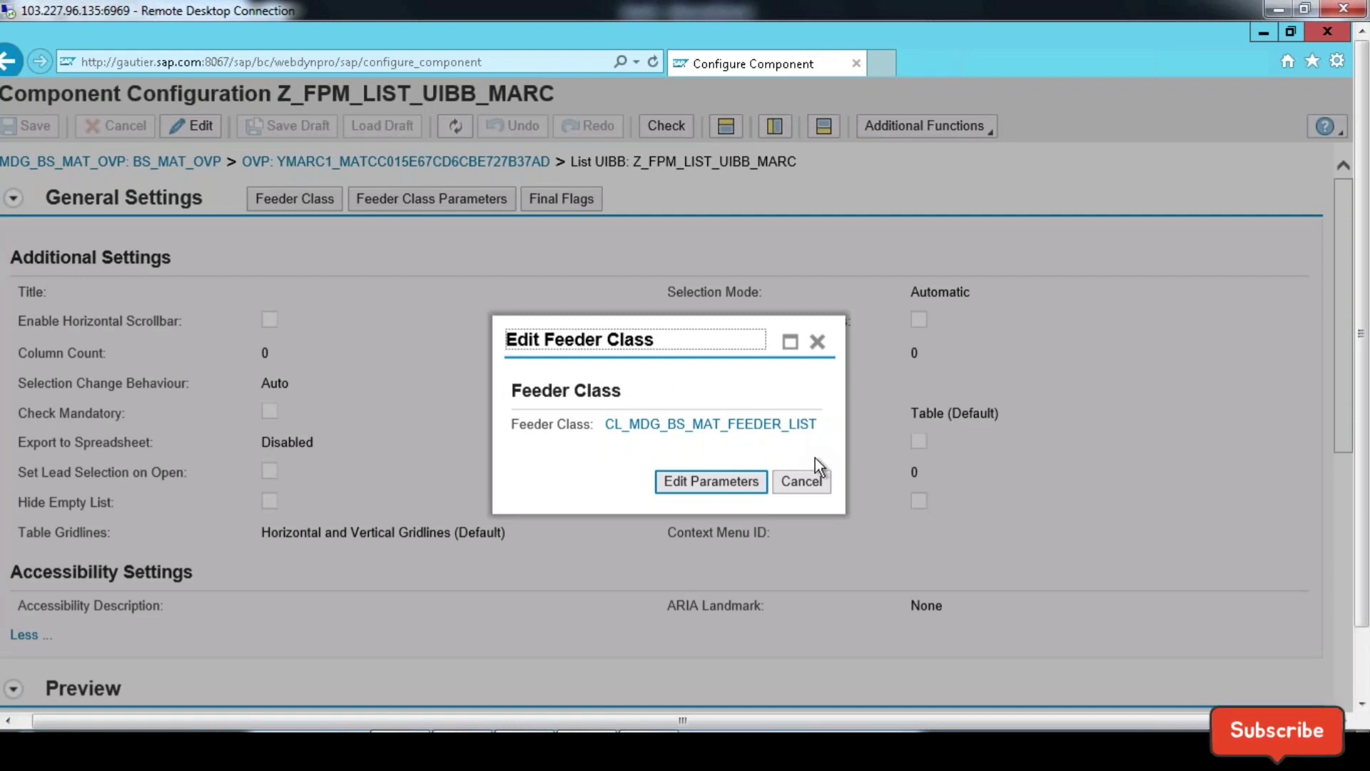
{"action": "left_click", "coordinate": [716, 485]}
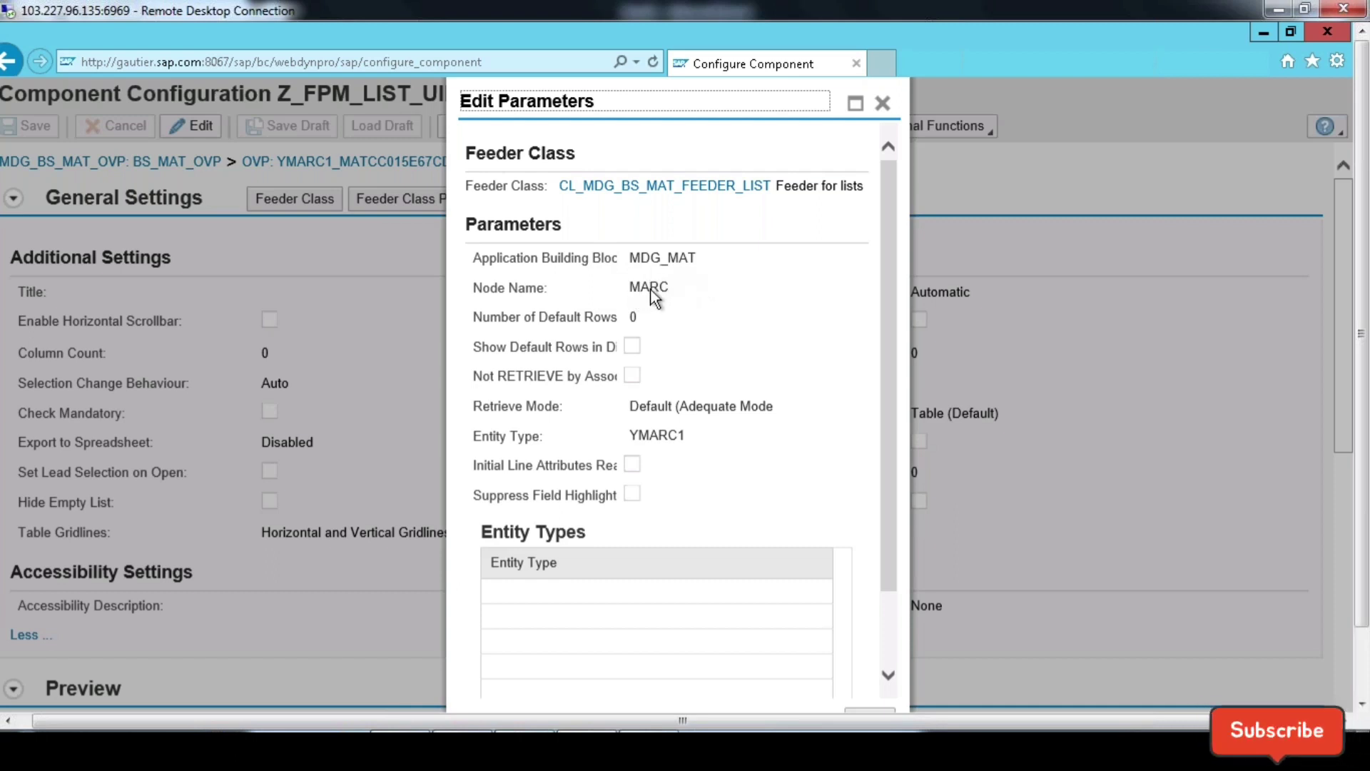
{"action": "left_click_drag", "start_coordinate": [634, 290], "coordinate": [675, 289]}
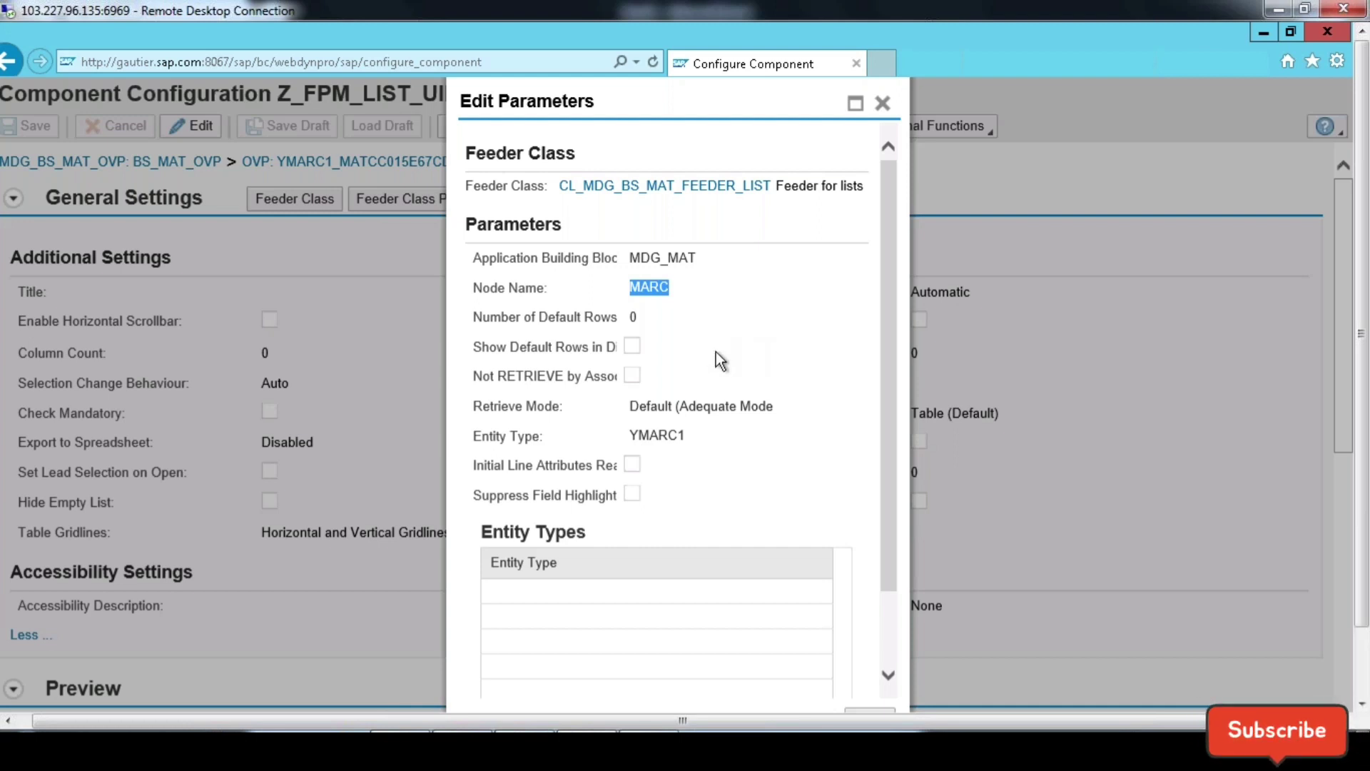
{"action": "left_click_drag", "start_coordinate": [631, 435], "coordinate": [690, 440]}
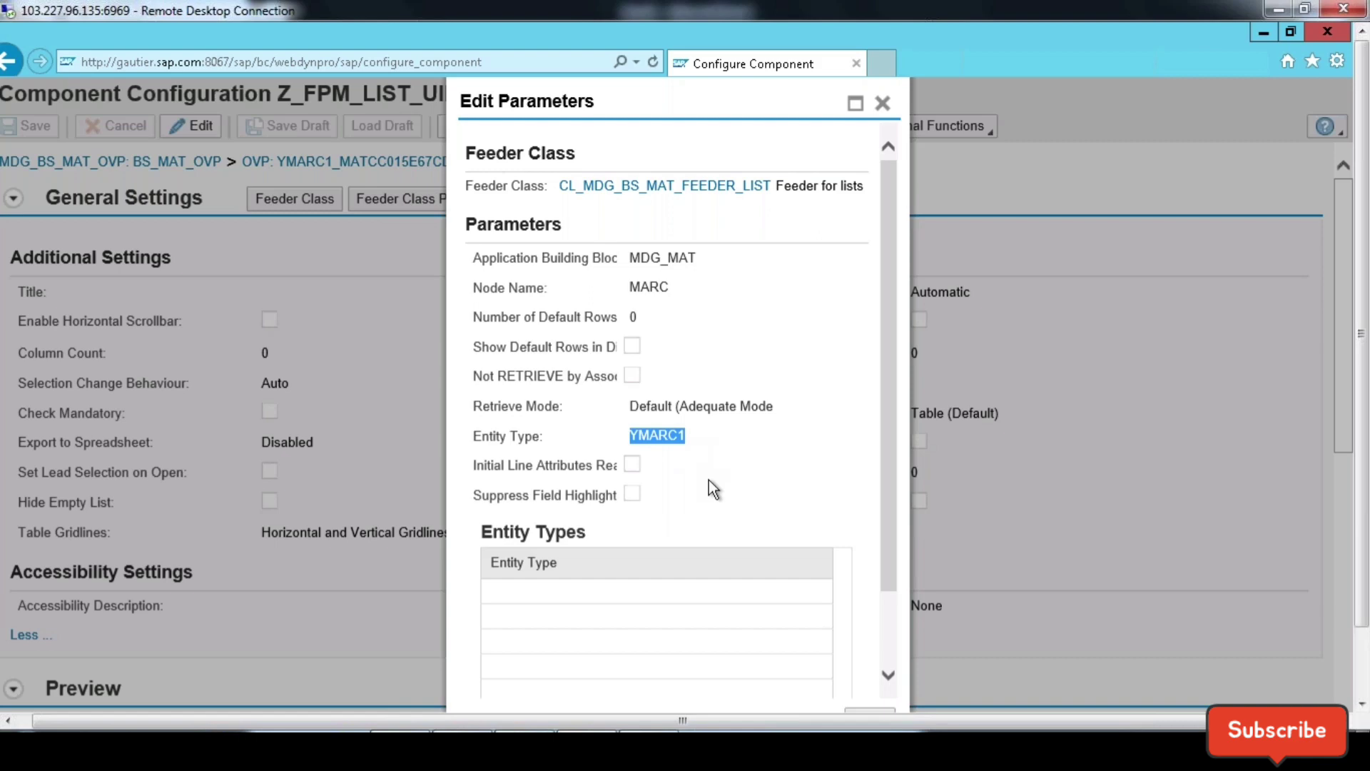
{"action": "left_click", "coordinate": [1363, 607]}
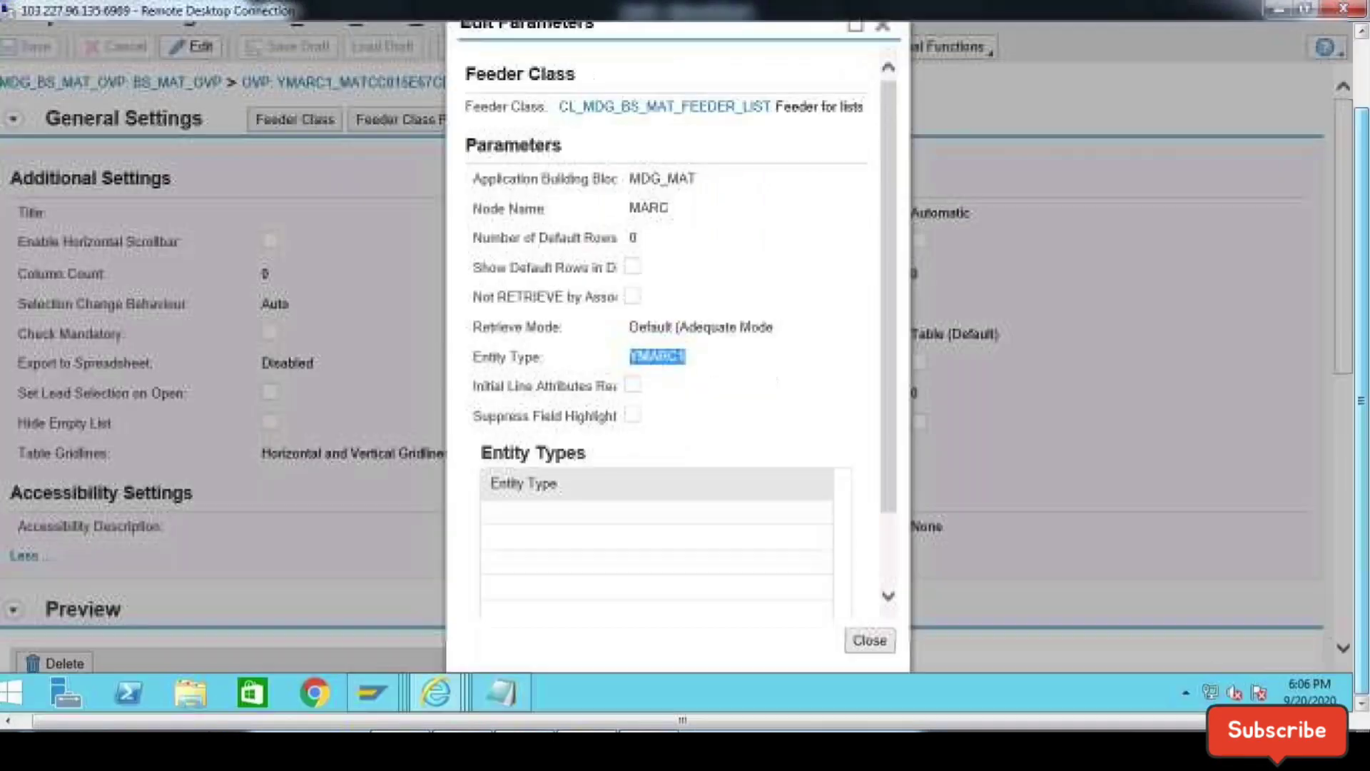
{"action": "left_click", "coordinate": [870, 641]}
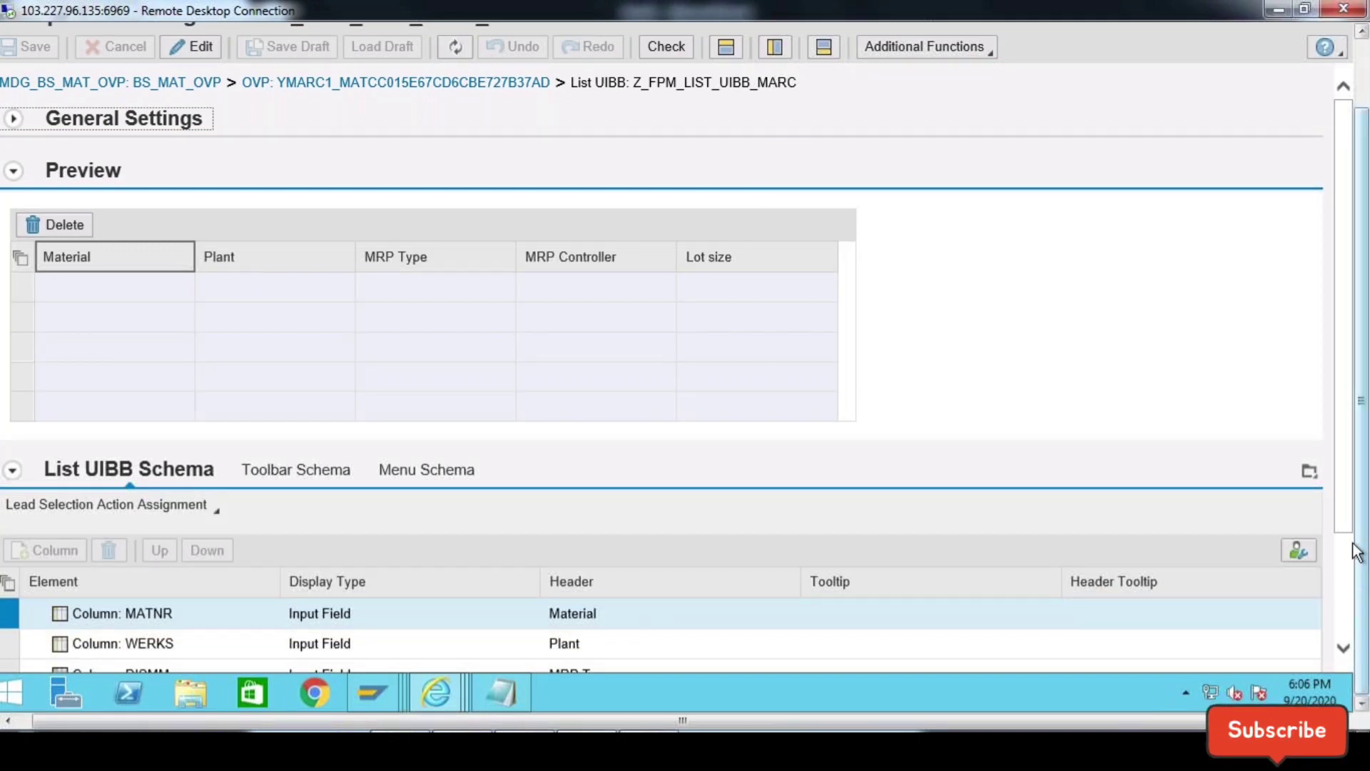
Step: Review the columns in the List UIBB Schema and the Toolbar Schema, and return to the OVP configuration
{"action": "left_click_drag", "start_coordinate": [1345, 529], "coordinate": [1340, 641]}
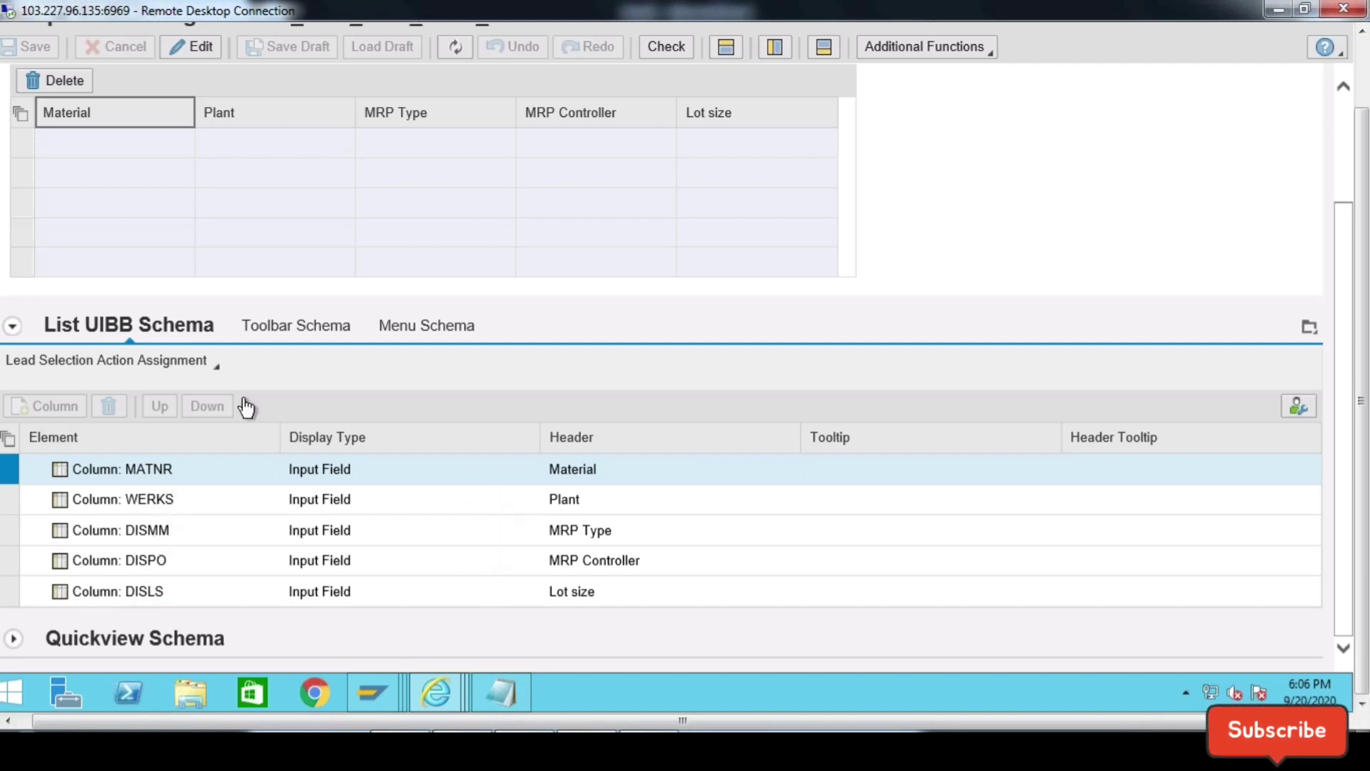
{"action": "left_click", "coordinate": [303, 328]}
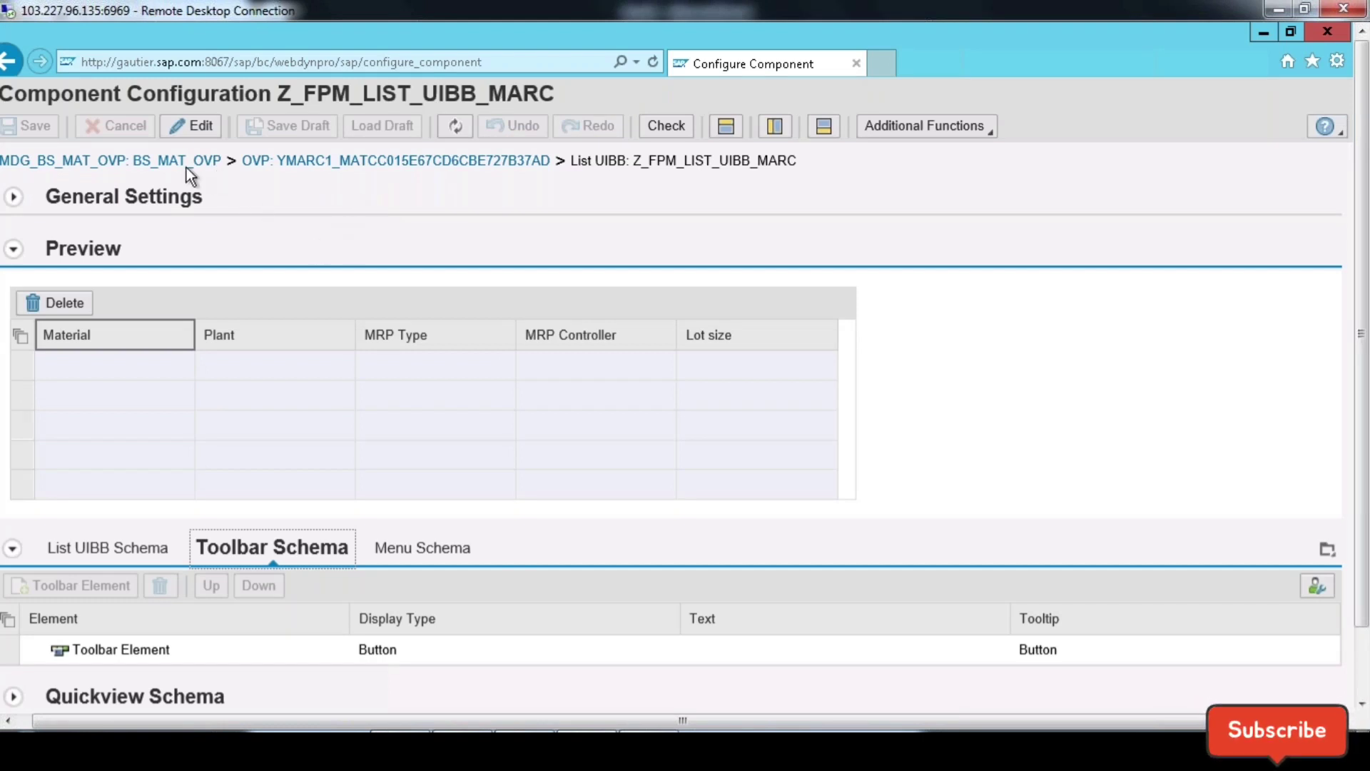
{"action": "left_click", "coordinate": [683, 161]}
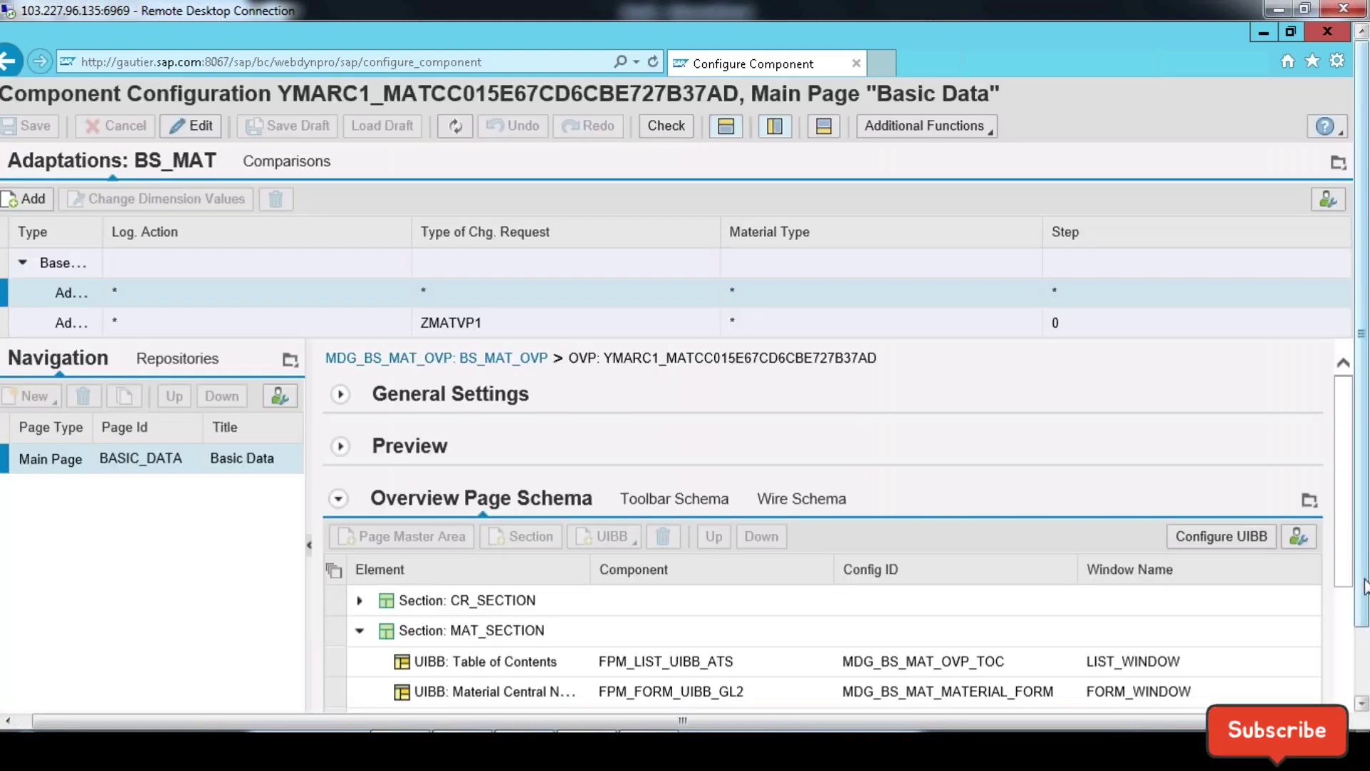
Step: Check the overview page's Toolbar Schema and select the wire for list Z_FPM_LIST_UIBB_MARC in the Wire Schema
{"action": "left_click_drag", "start_coordinate": [1365, 585], "coordinate": [1365, 644]}
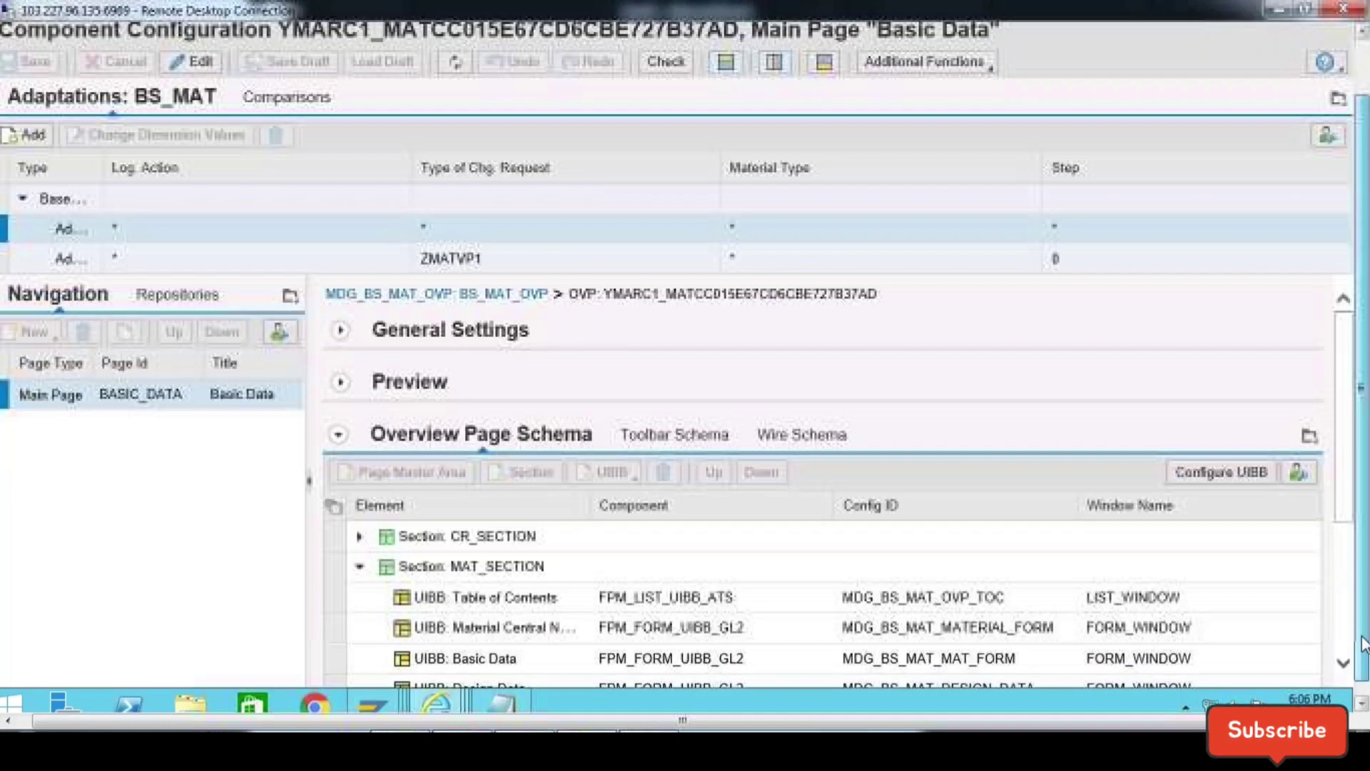
{"action": "left_click", "coordinate": [699, 433]}
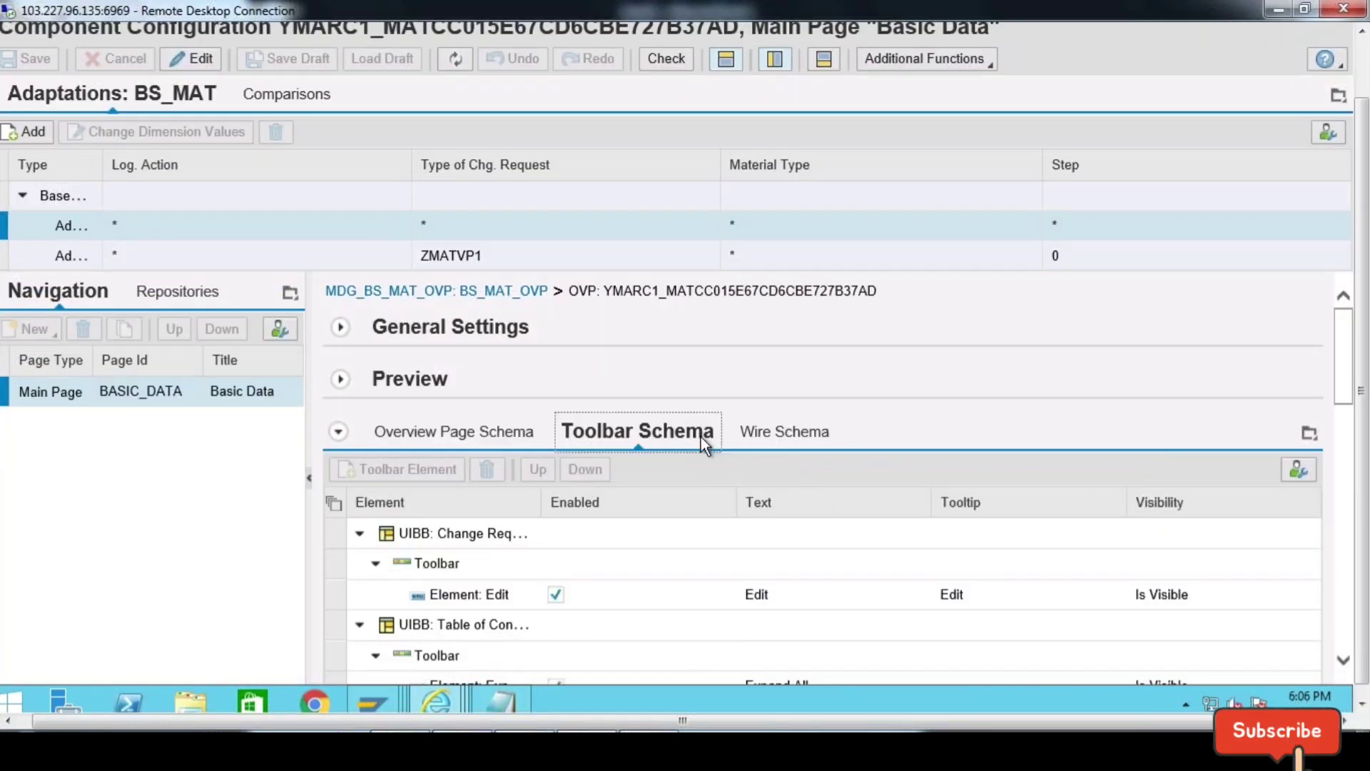
{"action": "left_click", "coordinate": [791, 441]}
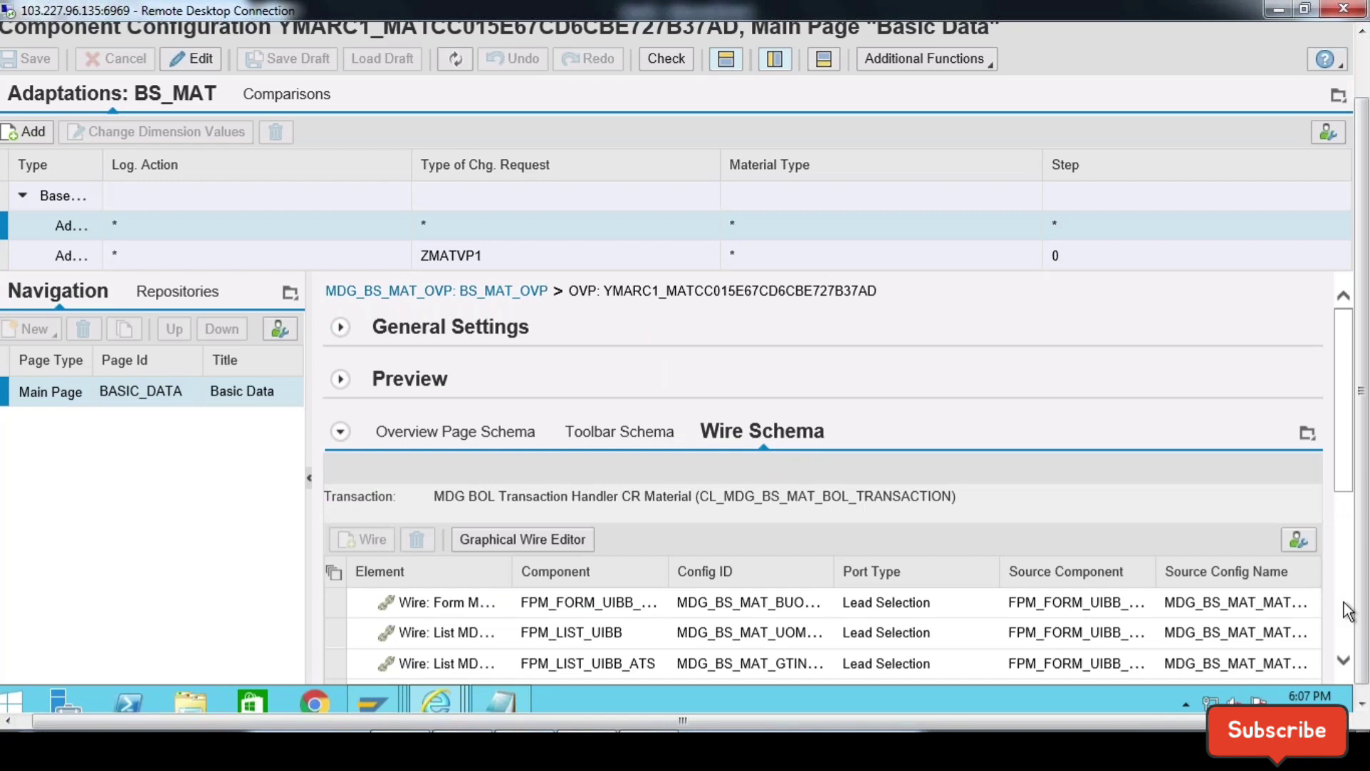
{"action": "scroll", "coordinate": [1348, 611], "scroll_direction": "down", "scroll_amount": 2}
{"action": "scroll", "coordinate": [1347, 648], "scroll_direction": "down", "scroll_amount": 8}
{"action": "left_click", "coordinate": [796, 652]}
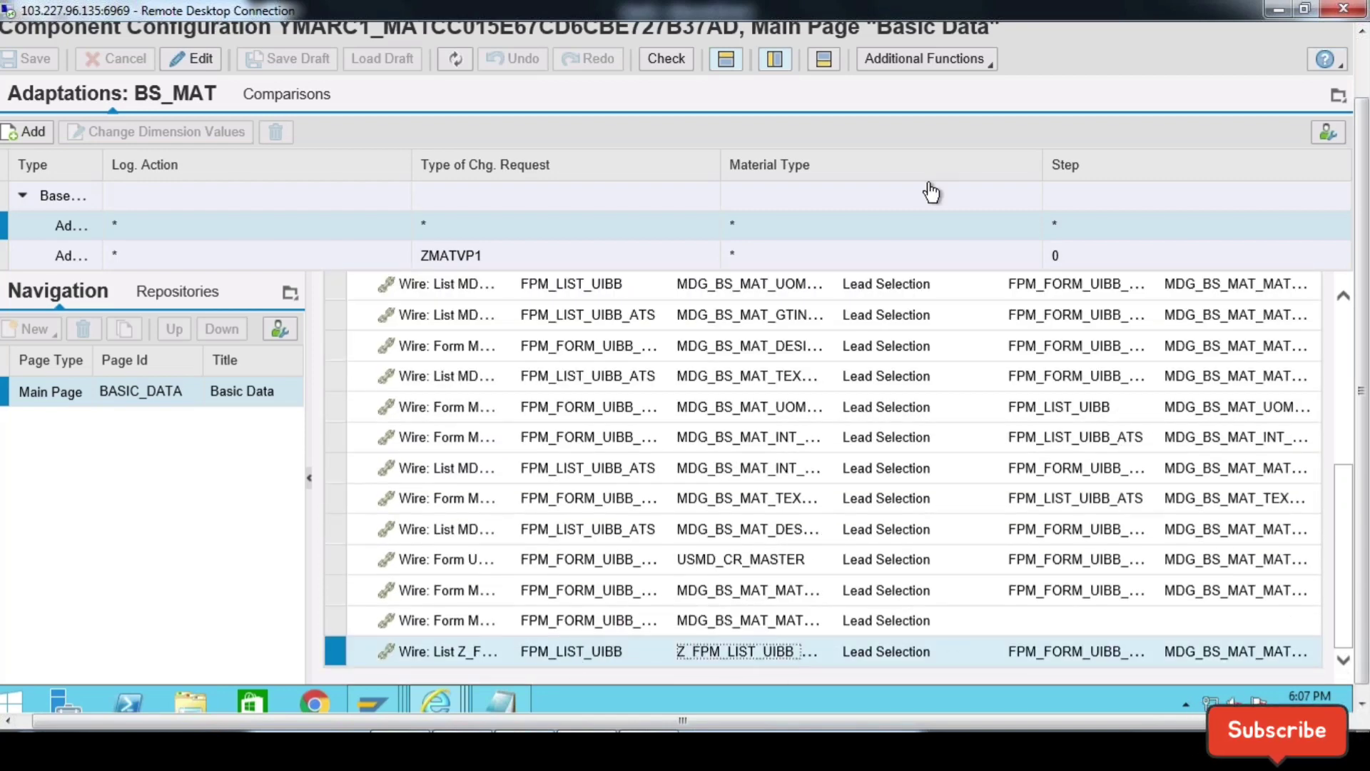
Step: Show the attributes of the selected Z_FPM_LIST_UIBB_MARC wire and enlarge their area to reveal all standard attributes and connector parameters
{"action": "key", "text": "F11"}
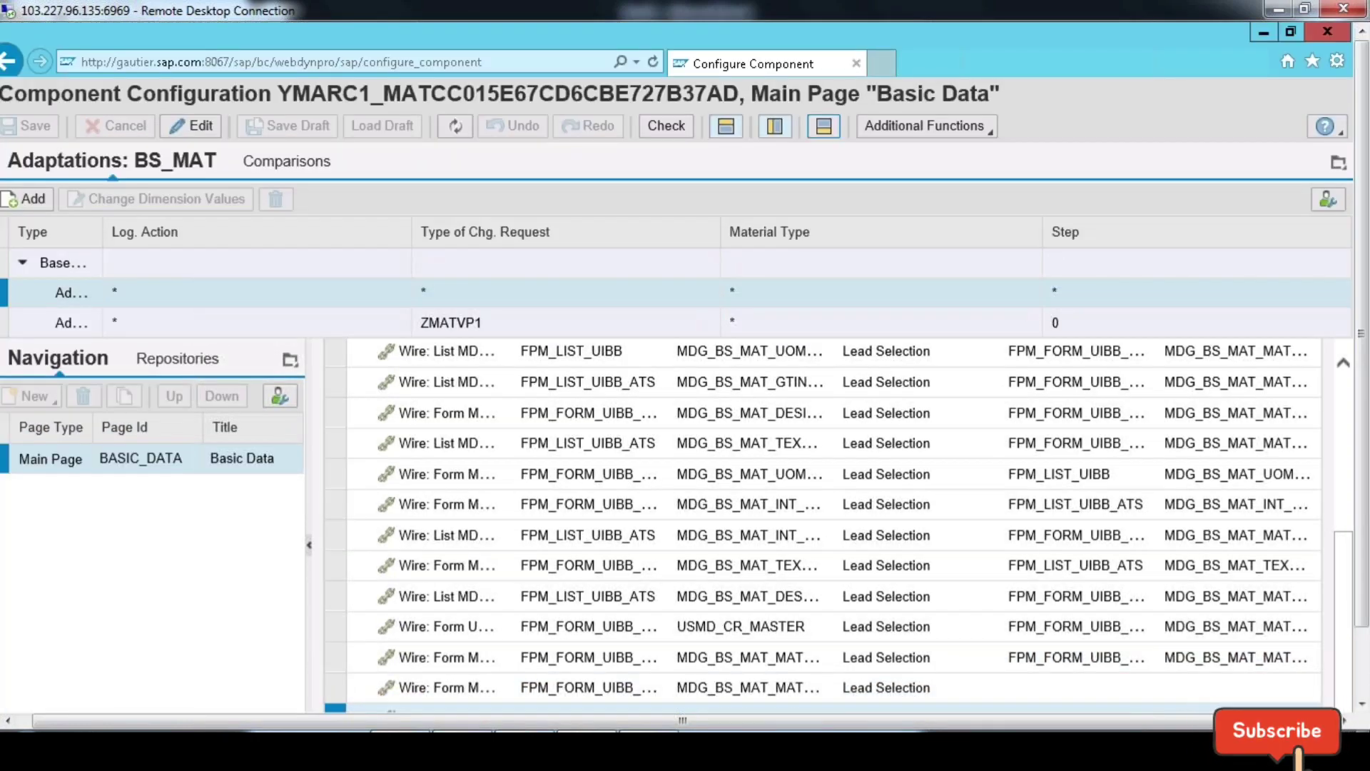
{"action": "left_click", "coordinate": [823, 126]}
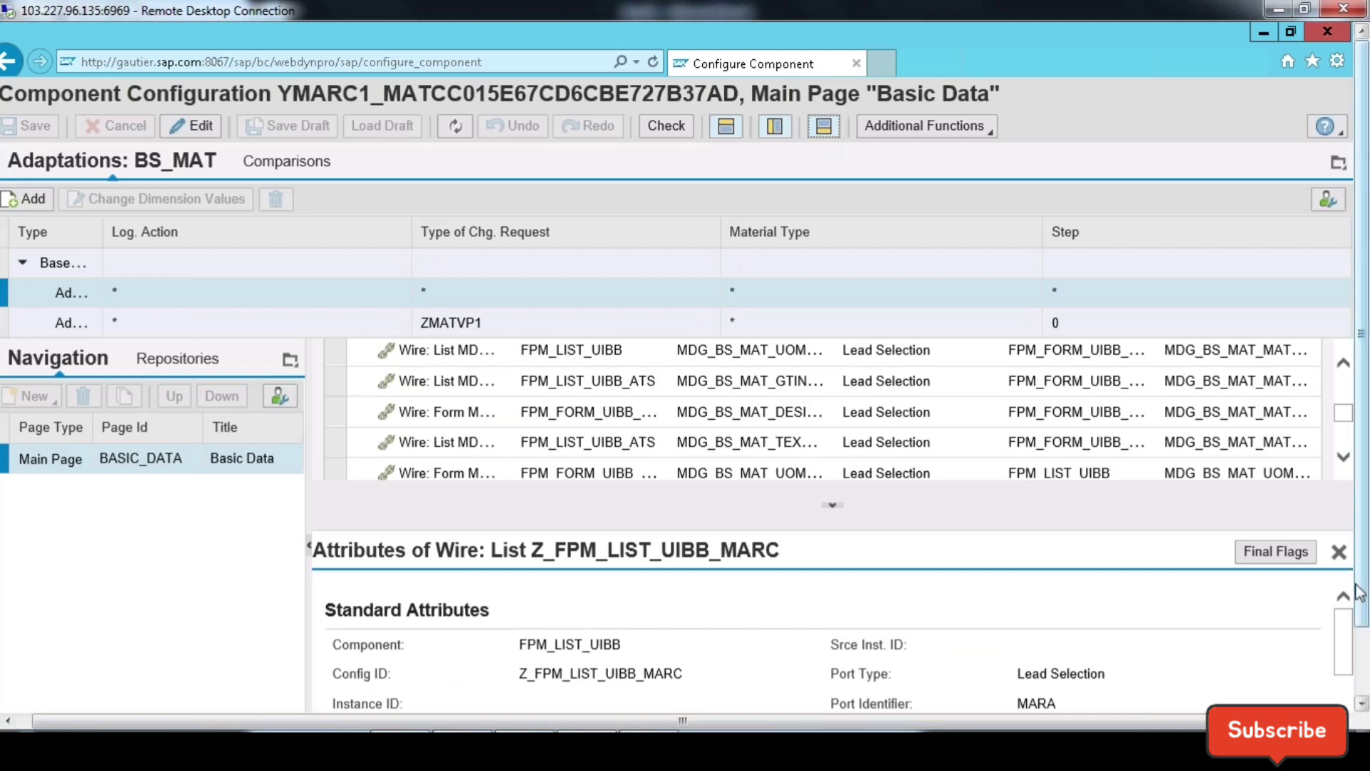
{"action": "key", "text": "F11"}
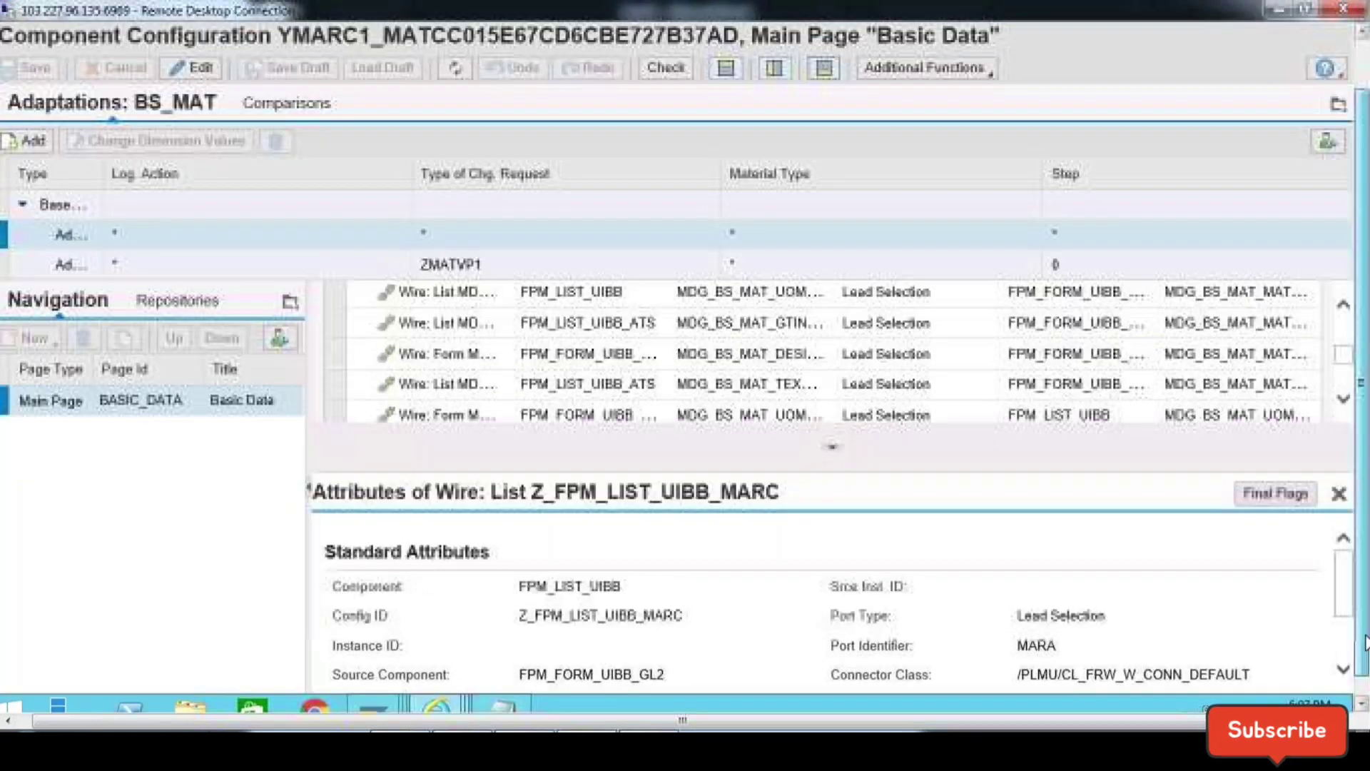
{"action": "left_click_drag", "start_coordinate": [828, 447], "coordinate": [822, 333]}
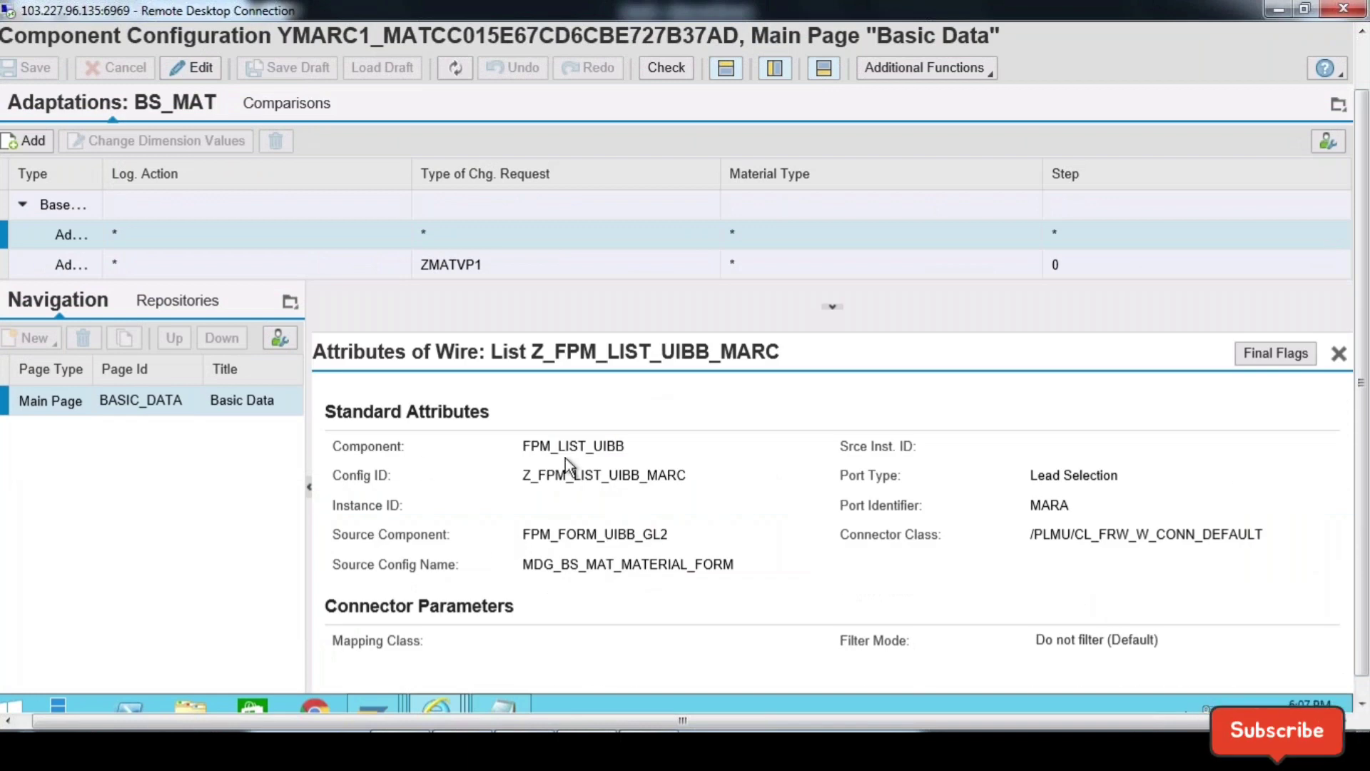
Step: Examine the wire's component, config ID, source config name and connector class, and hide the attributes again
{"action": "double_click", "coordinate": [628, 446]}
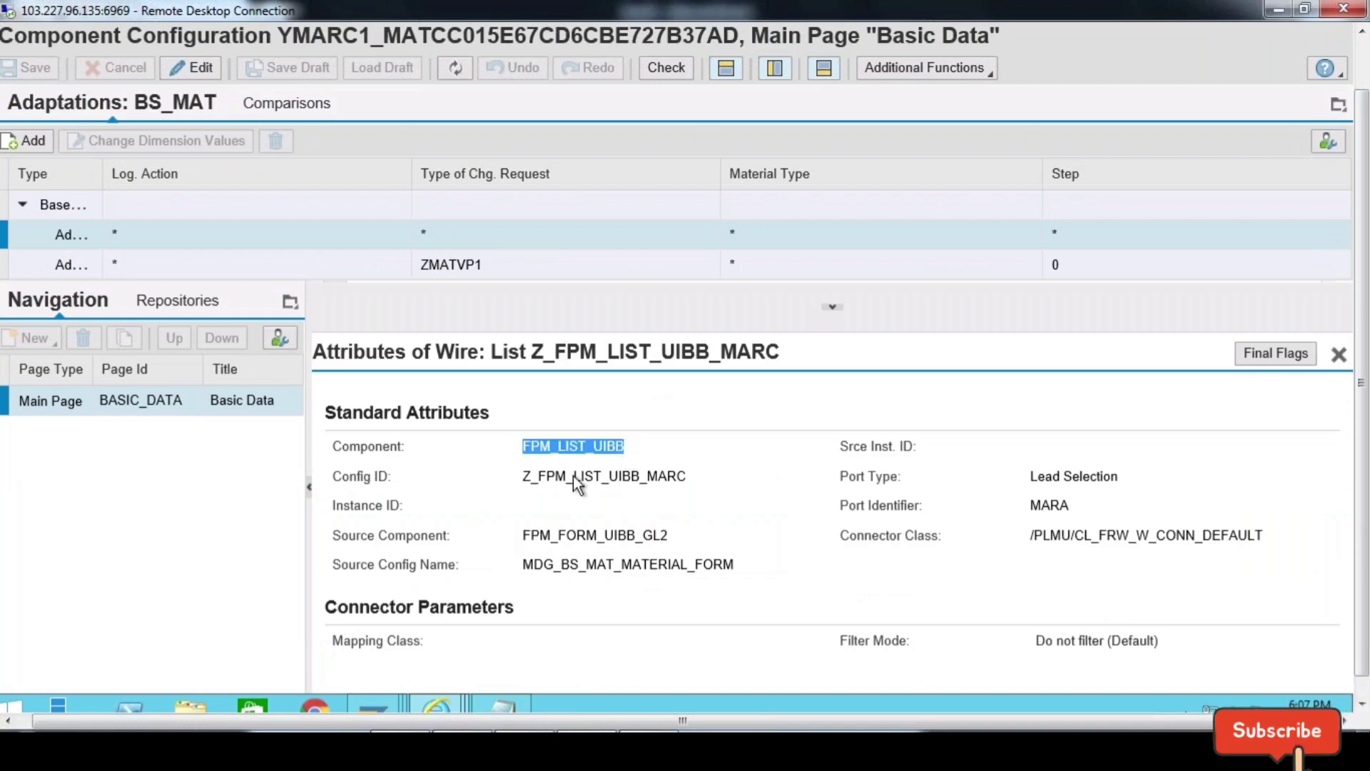
{"action": "left_click_drag", "start_coordinate": [526, 477], "coordinate": [701, 481]}
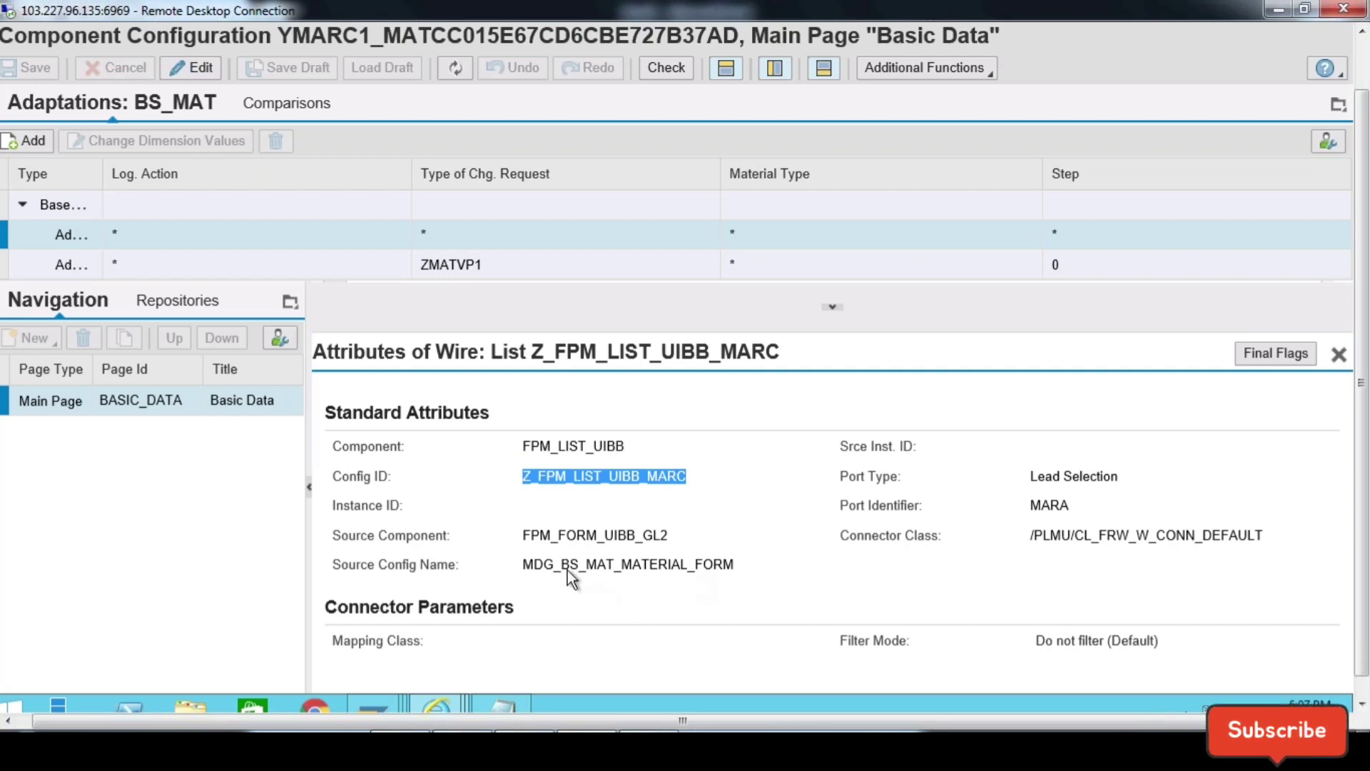
{"action": "left_click_drag", "start_coordinate": [525, 571], "coordinate": [746, 561]}
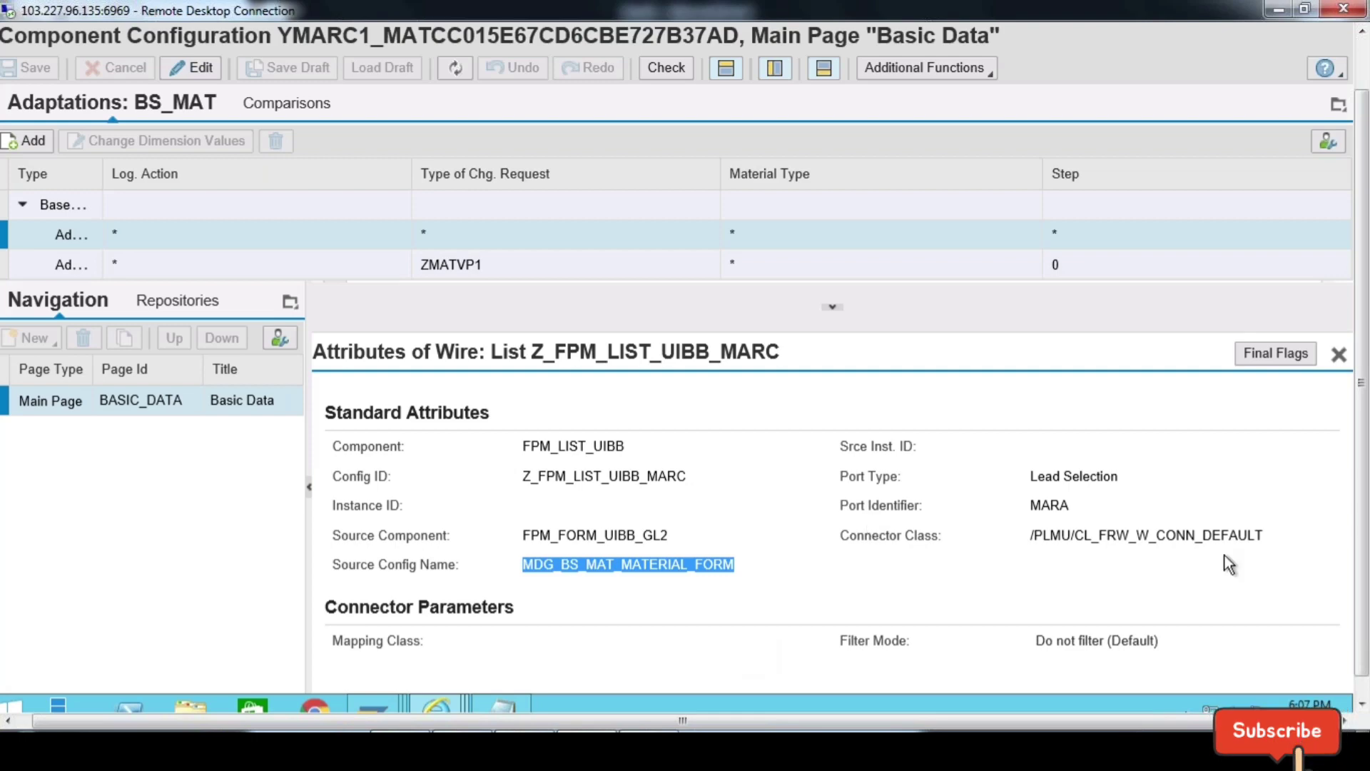
{"action": "left_click_drag", "start_coordinate": [1265, 536], "coordinate": [1035, 535]}
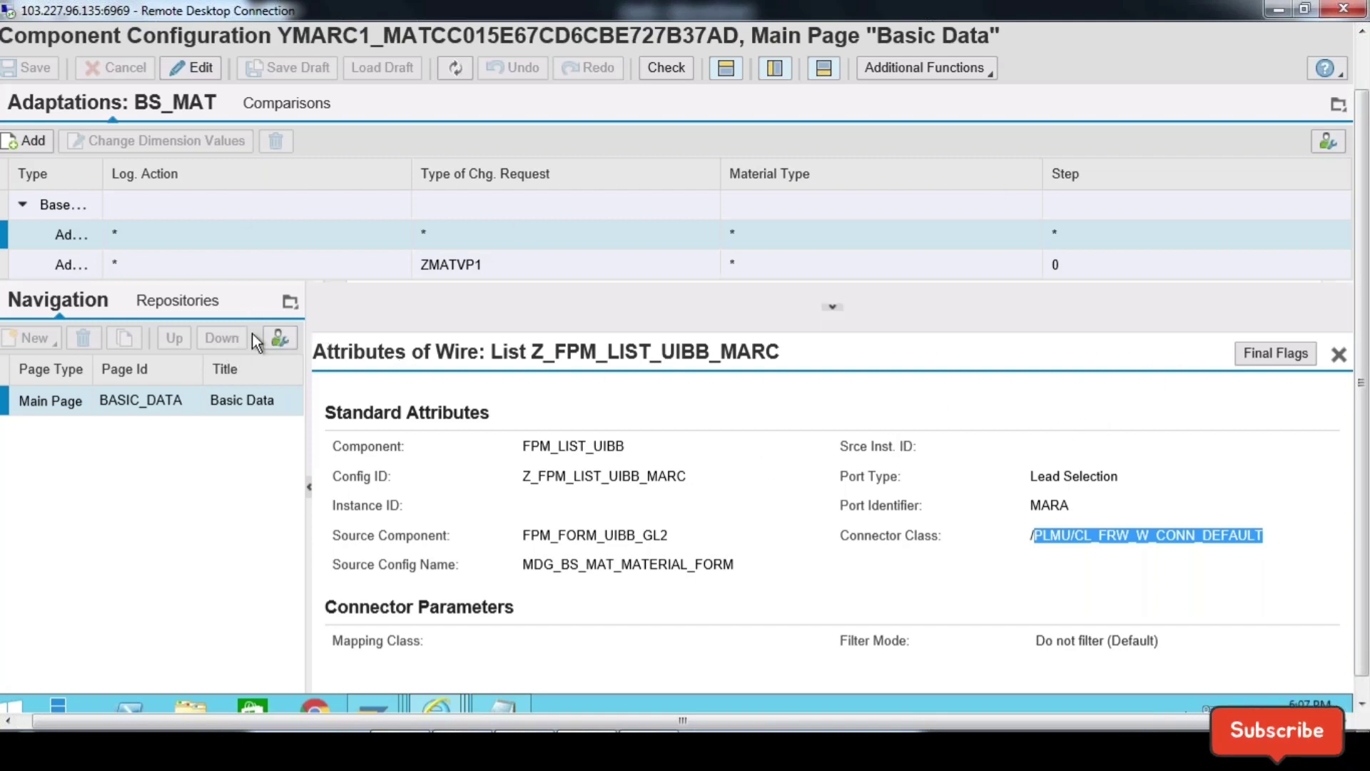
{"action": "left_click", "coordinate": [833, 74]}
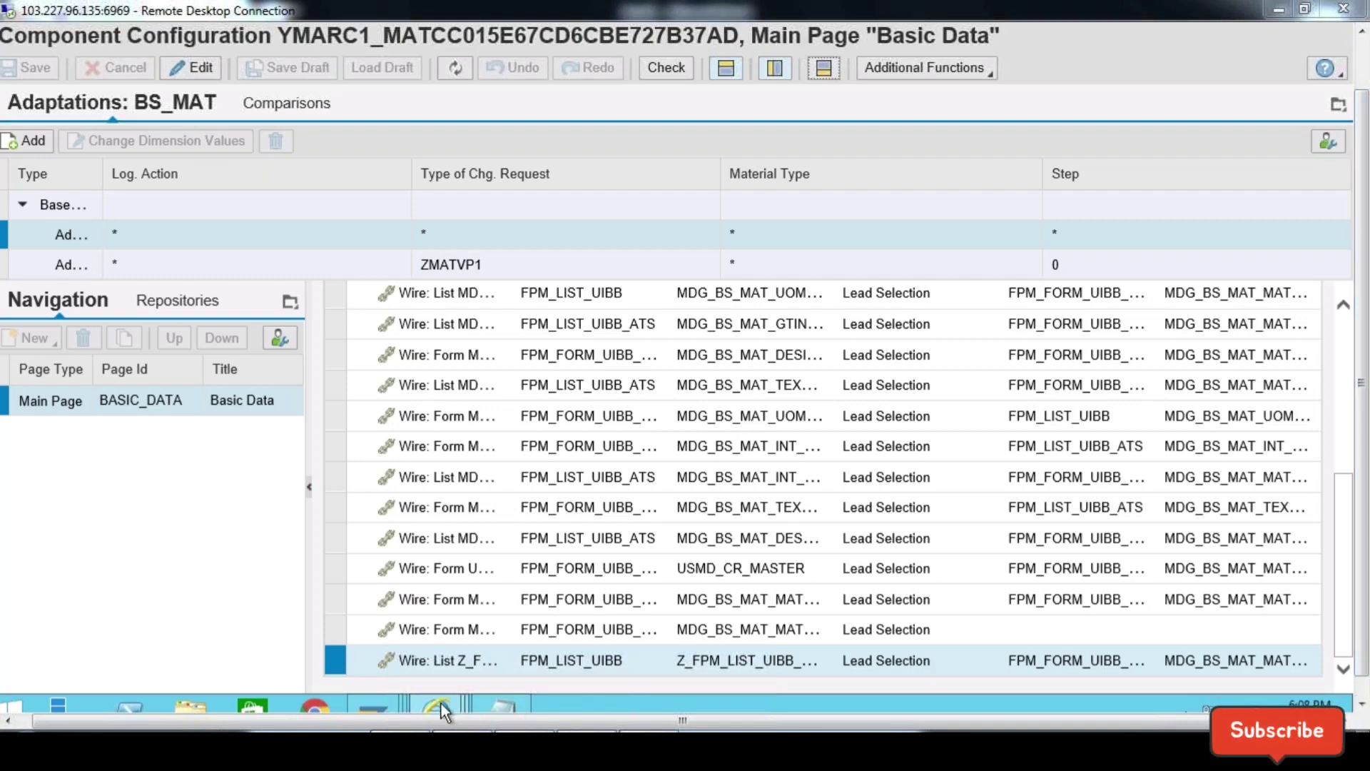
Step: Switch to the Basic Data window in Internet Explorer to view the Plant Data list on the material screen
{"action": "mouse_move", "coordinate": [441, 704]}
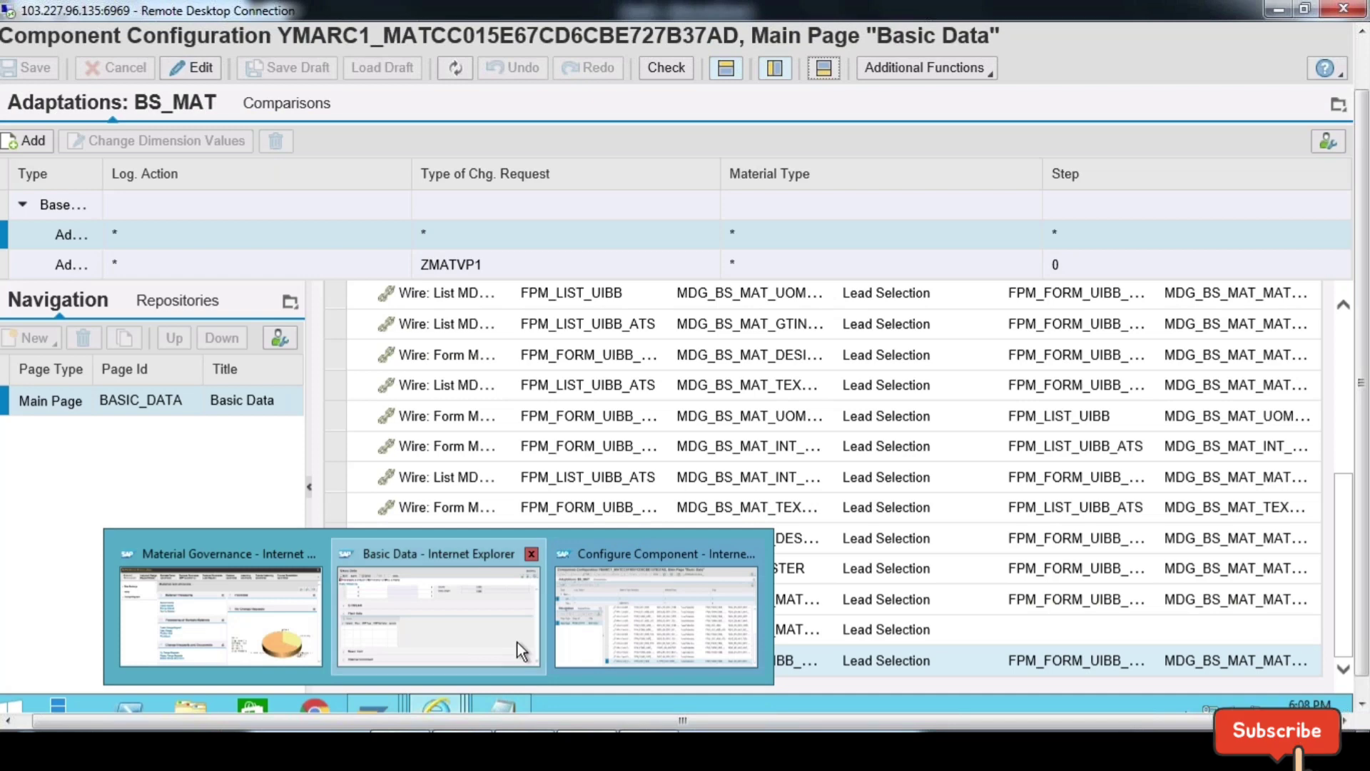
{"action": "left_click", "coordinate": [517, 641]}
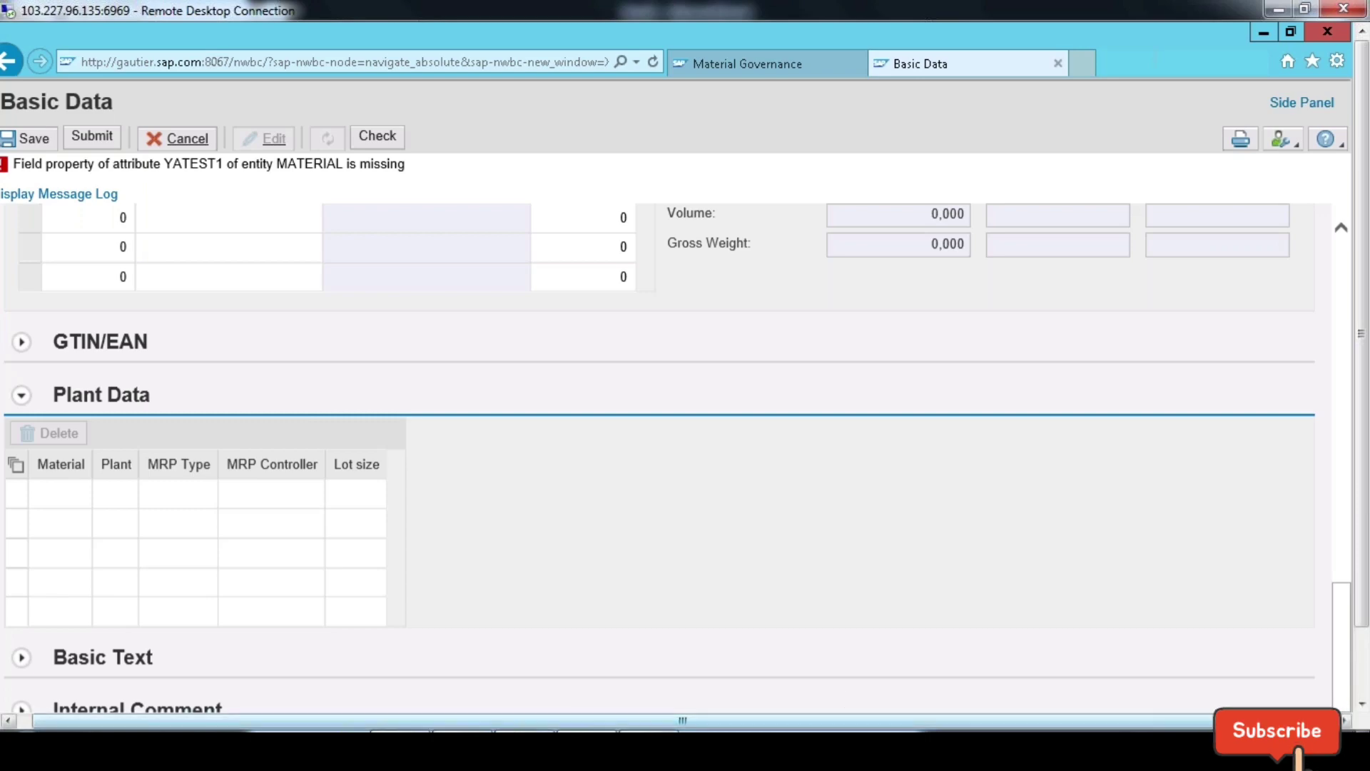
{"action": "left_click", "coordinate": [1264, 32]}
{"action": "left_click", "coordinate": [1266, 32]}
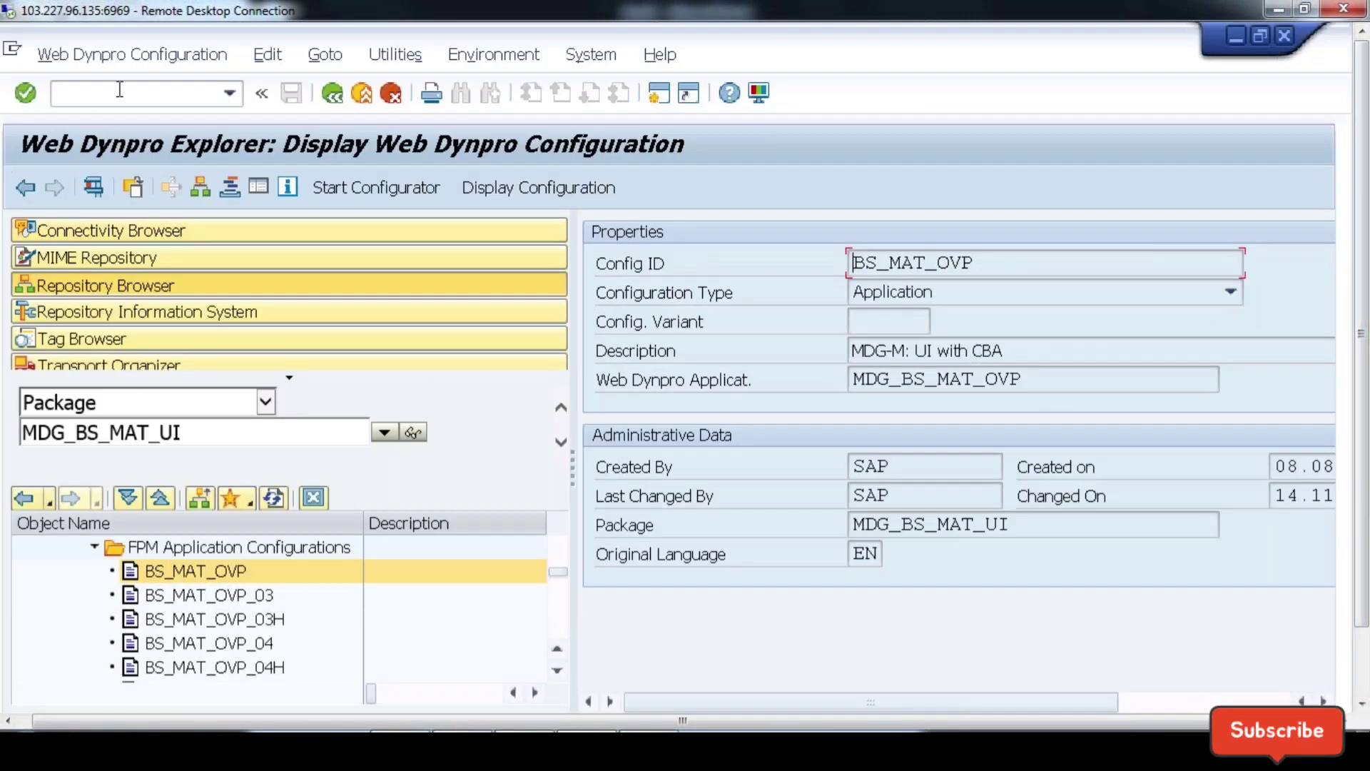
{"action": "left_click", "coordinate": [119, 89]}
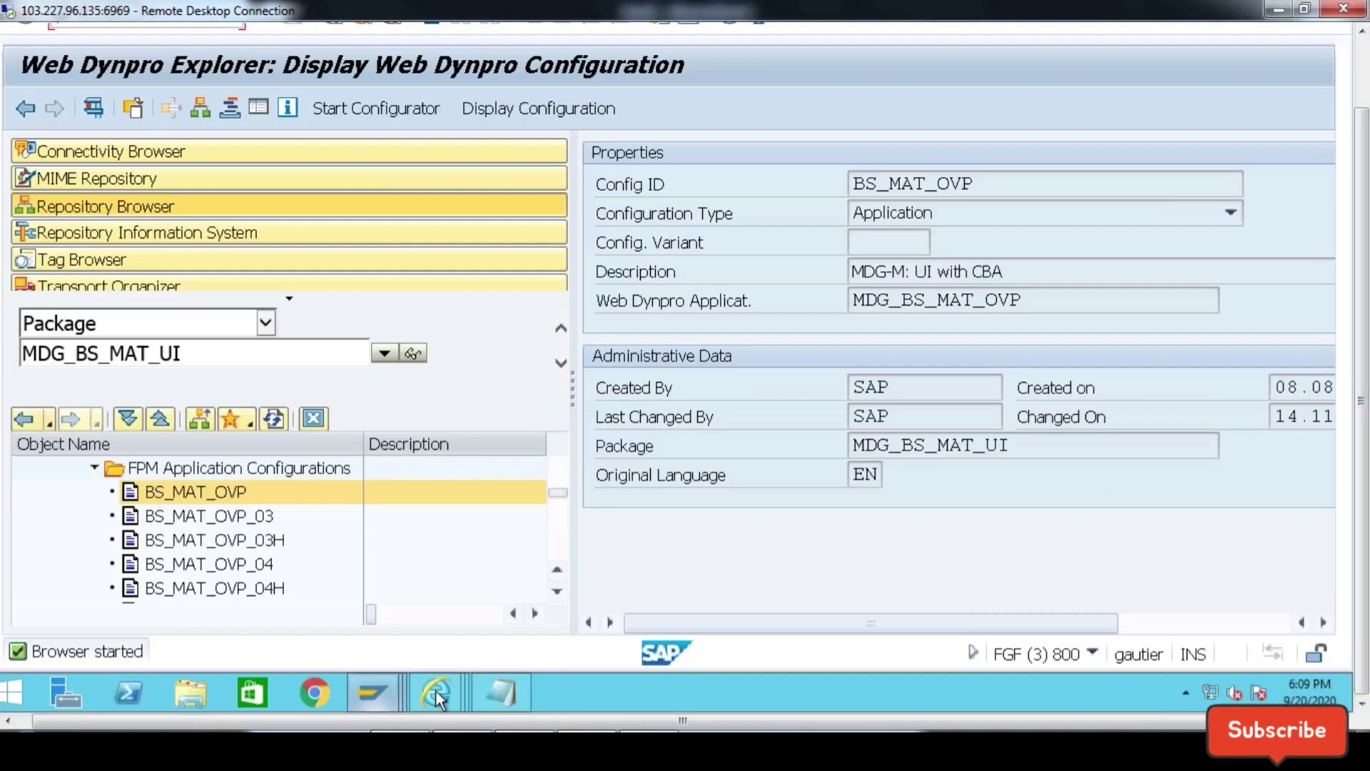
{"action": "mouse_move", "coordinate": [434, 691]}
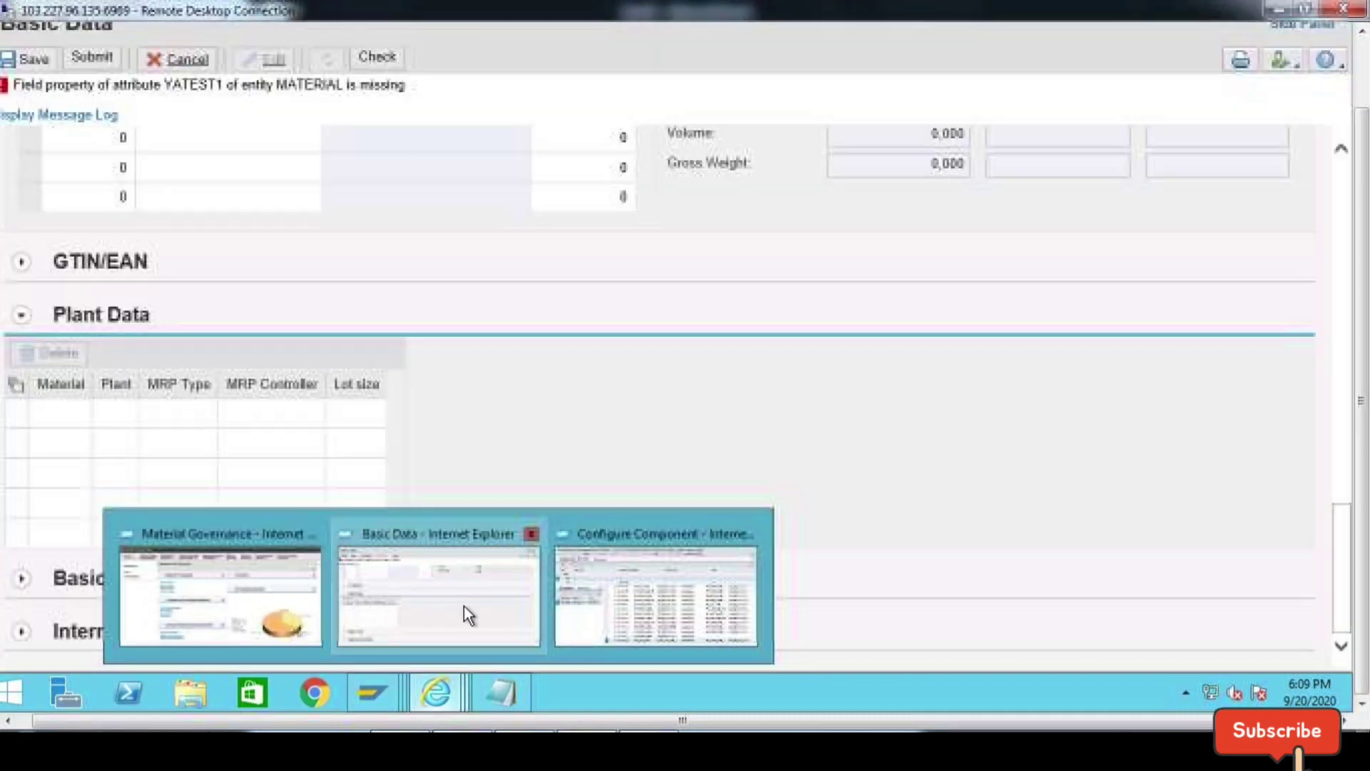
{"action": "left_click", "coordinate": [464, 610]}
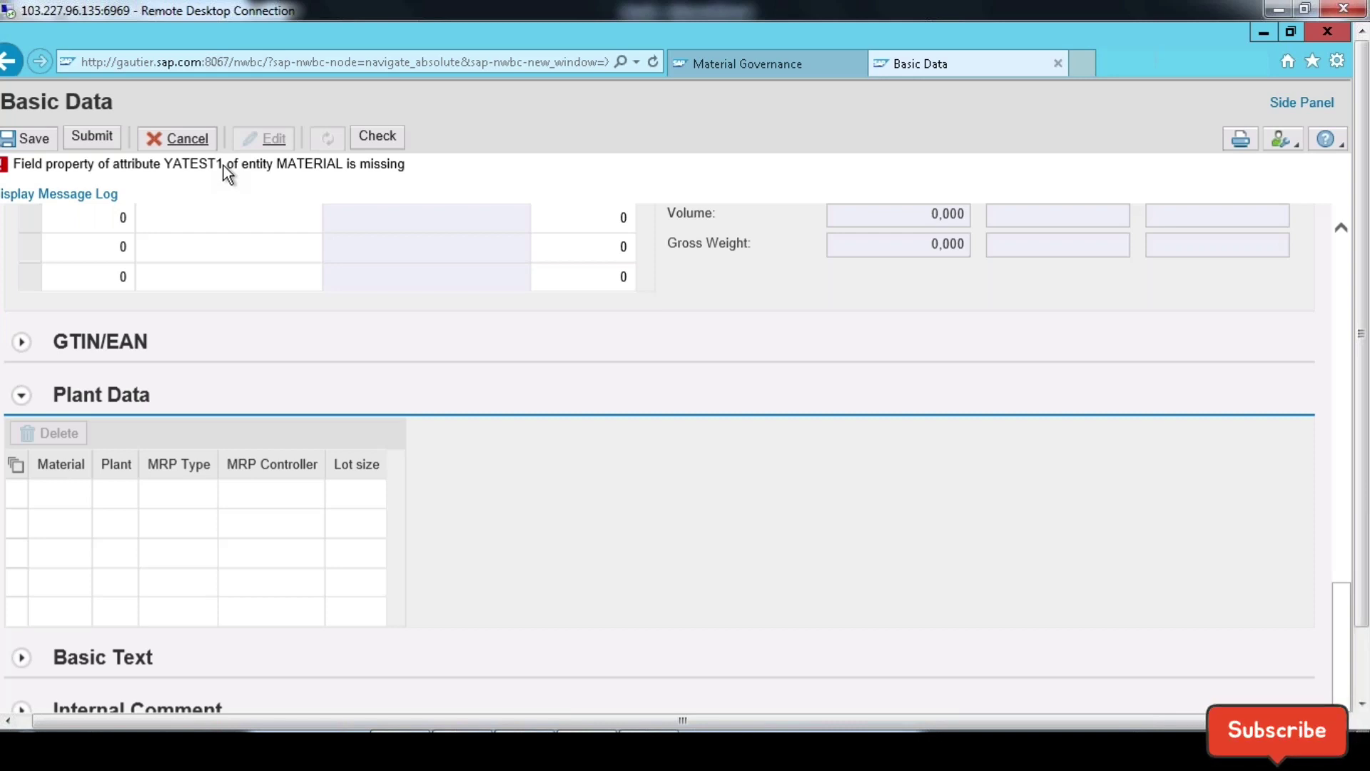
Step: Switch from the browser back to the SAP GUI and run transaction MDGIMG to open the Master Data Governance Implementation Guide
{"action": "left_click", "coordinate": [1263, 33]}
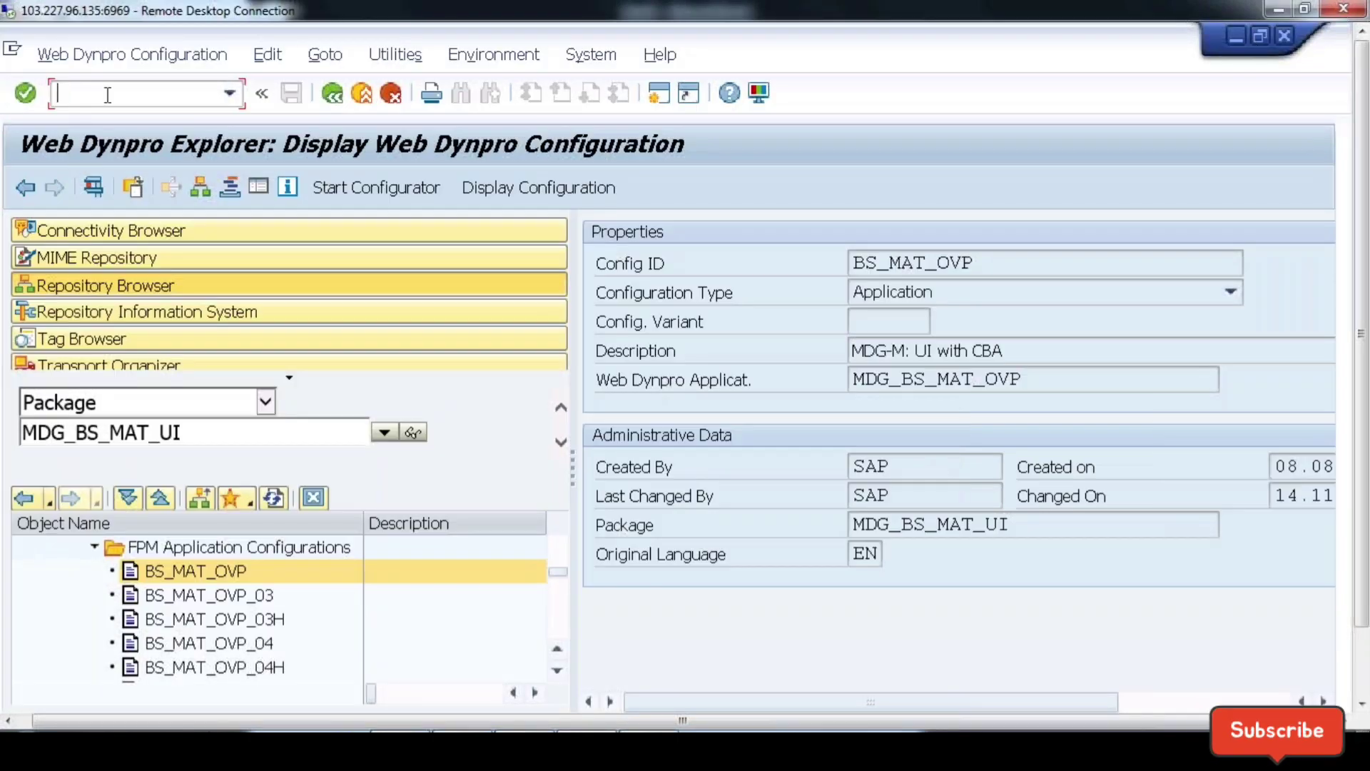
{"action": "type", "text": "/nmdgimg"}
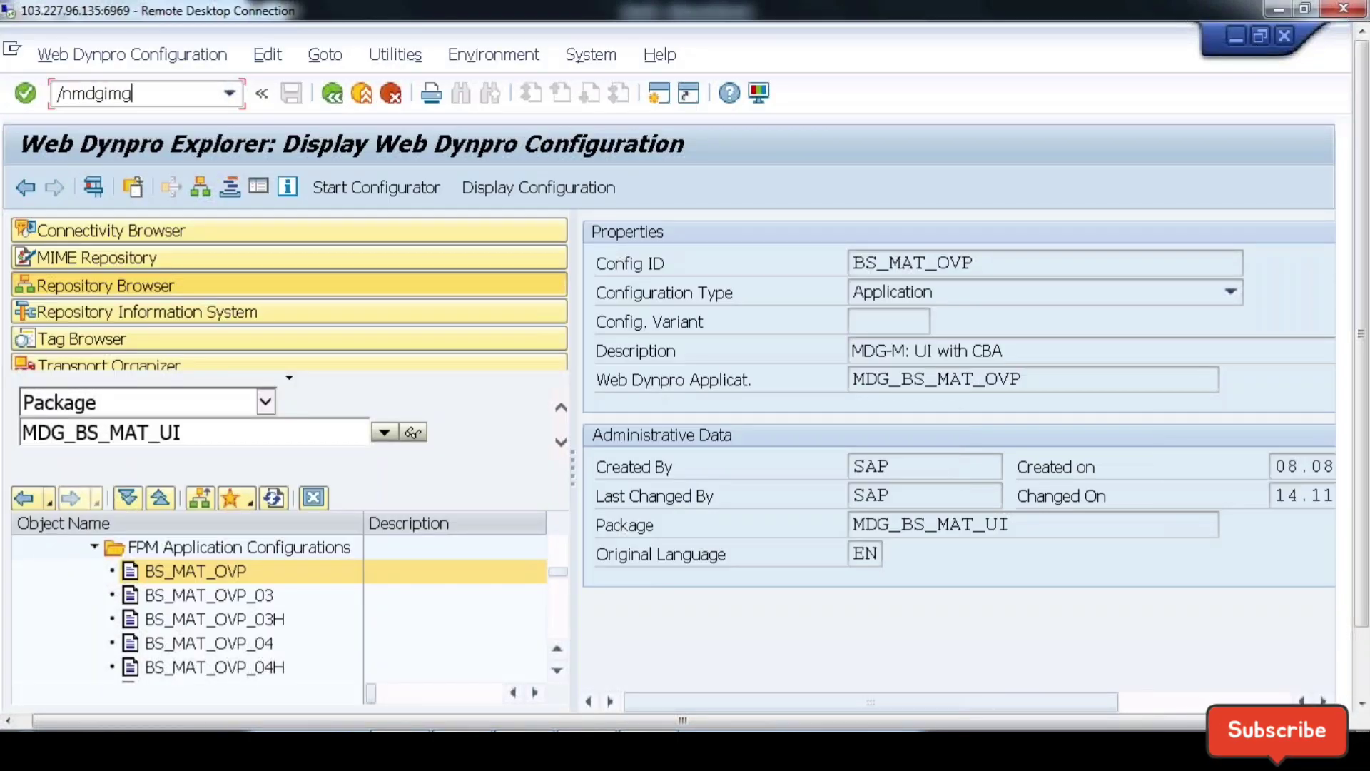
{"action": "key", "text": "Return"}
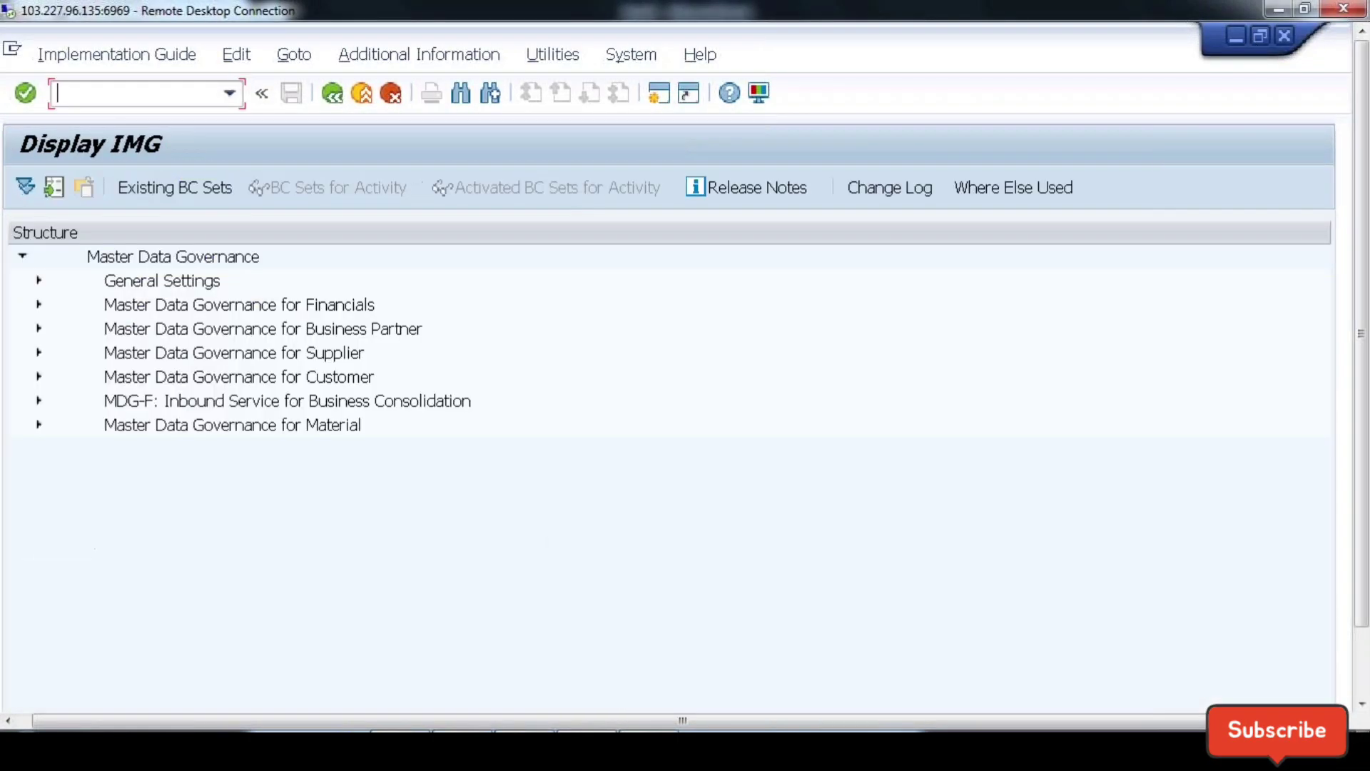
Step: Open the Create Change Request Type activity from the Change Requests node of Process Modeling in the General Settings
{"action": "left_click", "coordinate": [38, 281]}
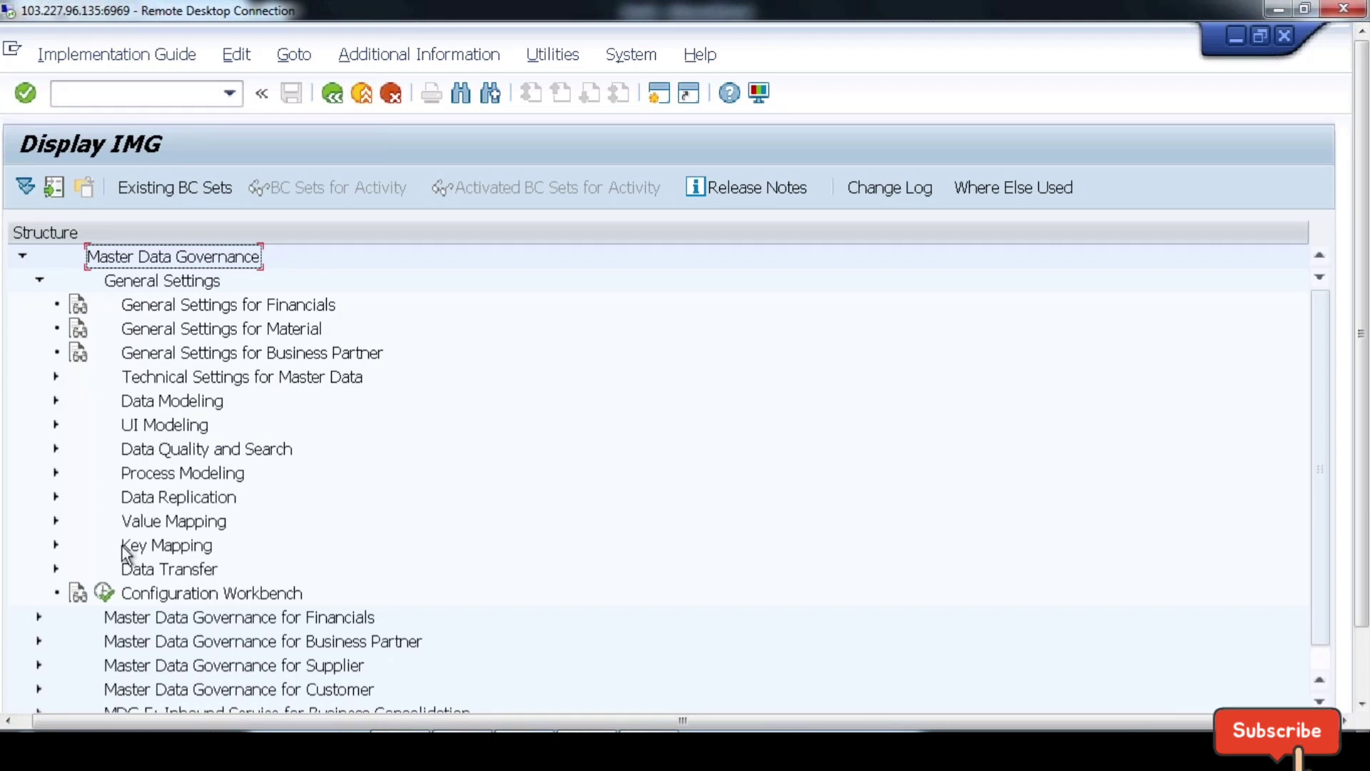
{"action": "left_click", "coordinate": [56, 472]}
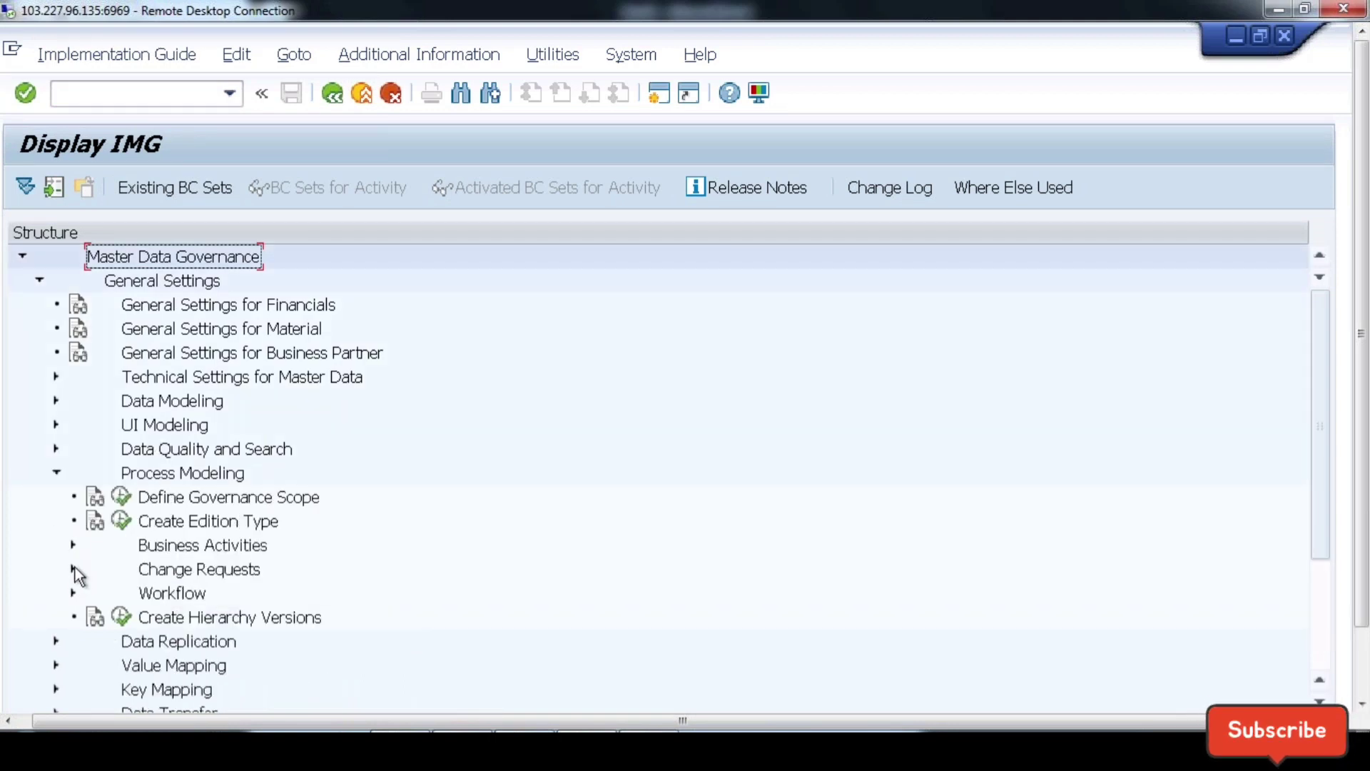
{"action": "left_click", "coordinate": [74, 569]}
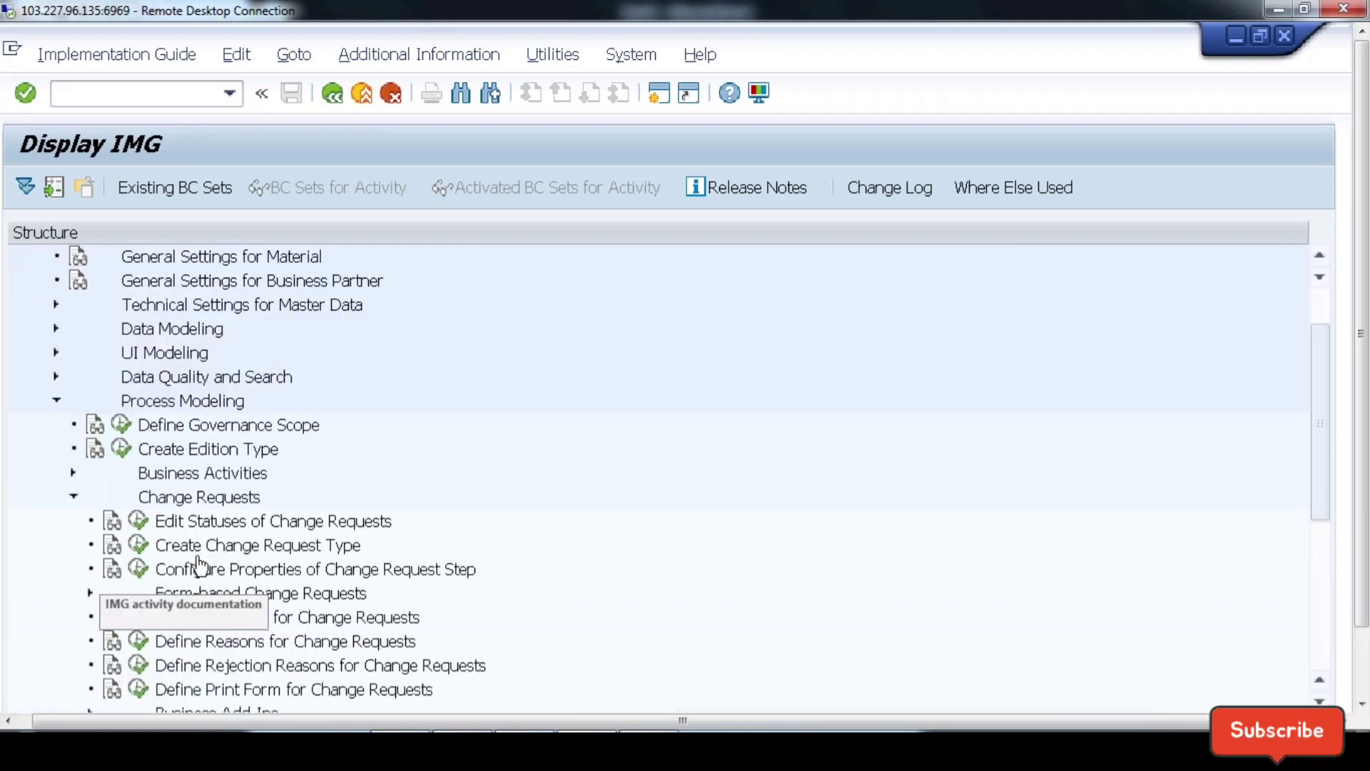
{"action": "left_click", "coordinate": [139, 546]}
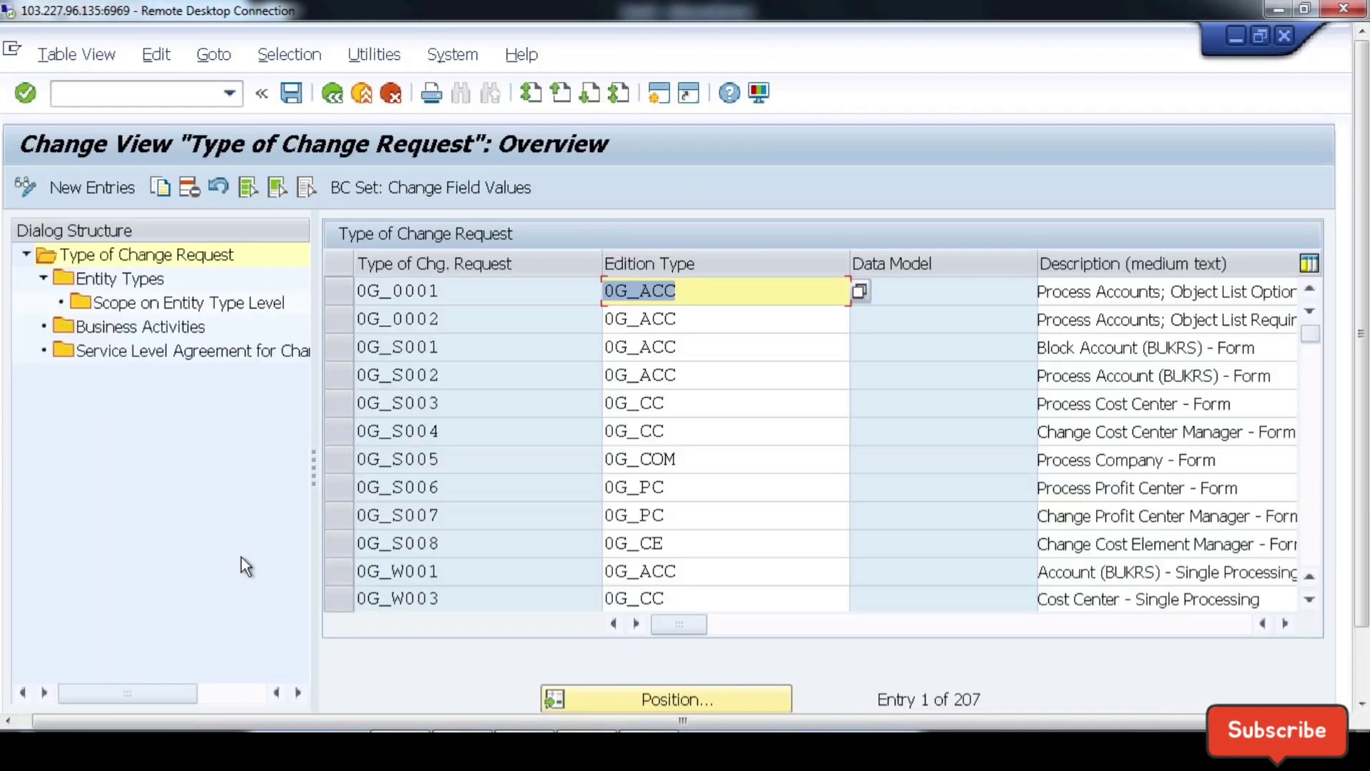
Step: Position the change request type list at YACRT and select its row
{"action": "left_click", "coordinate": [487, 544]}
{"action": "left_click", "coordinate": [584, 692]}
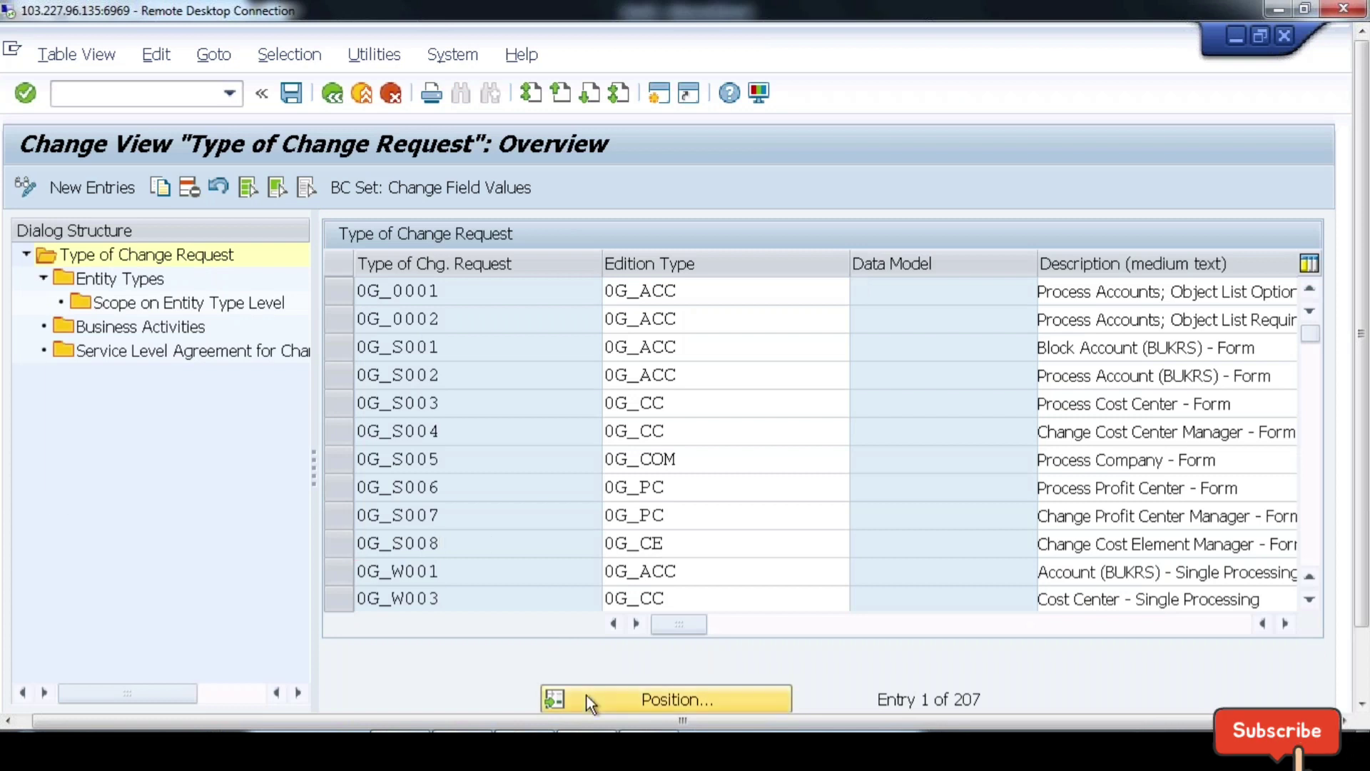
{"action": "type", "text": "Y"}
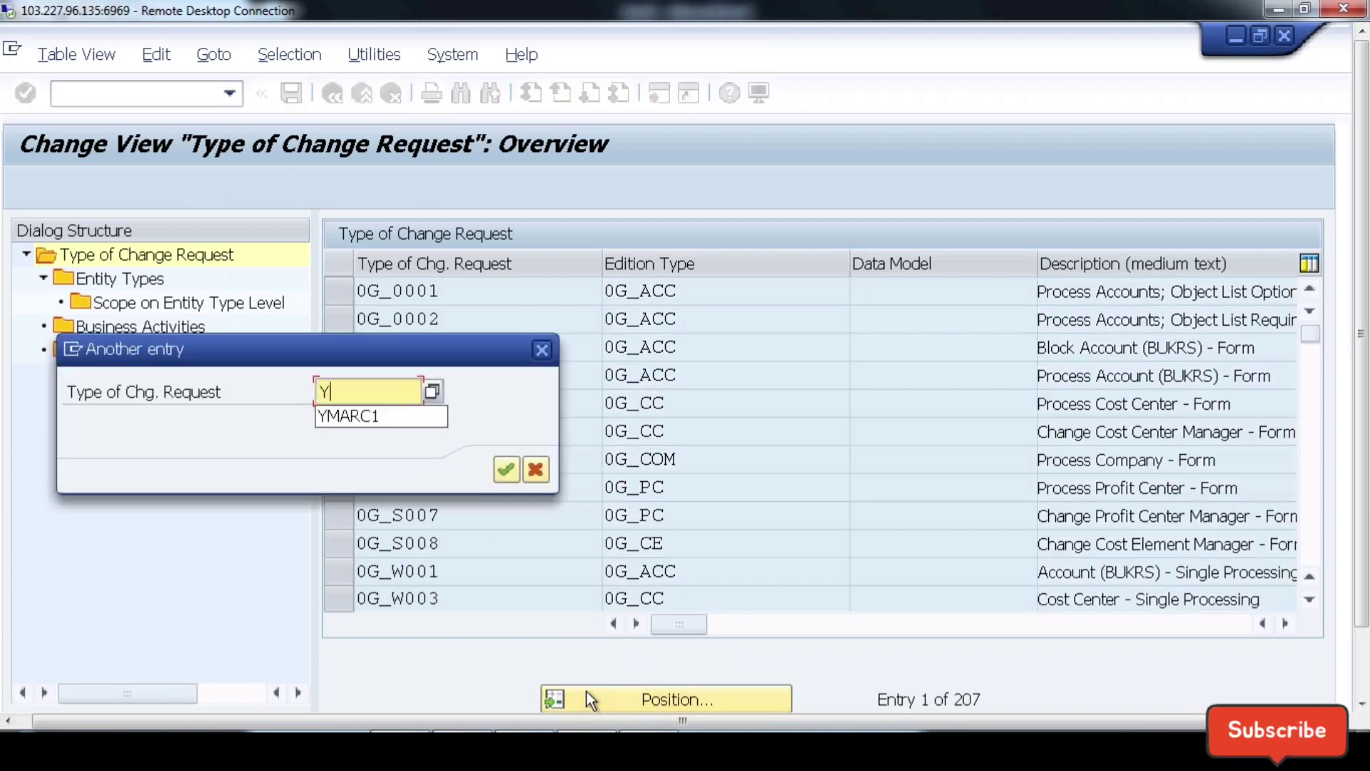
{"action": "type", "text": "ACRT"}
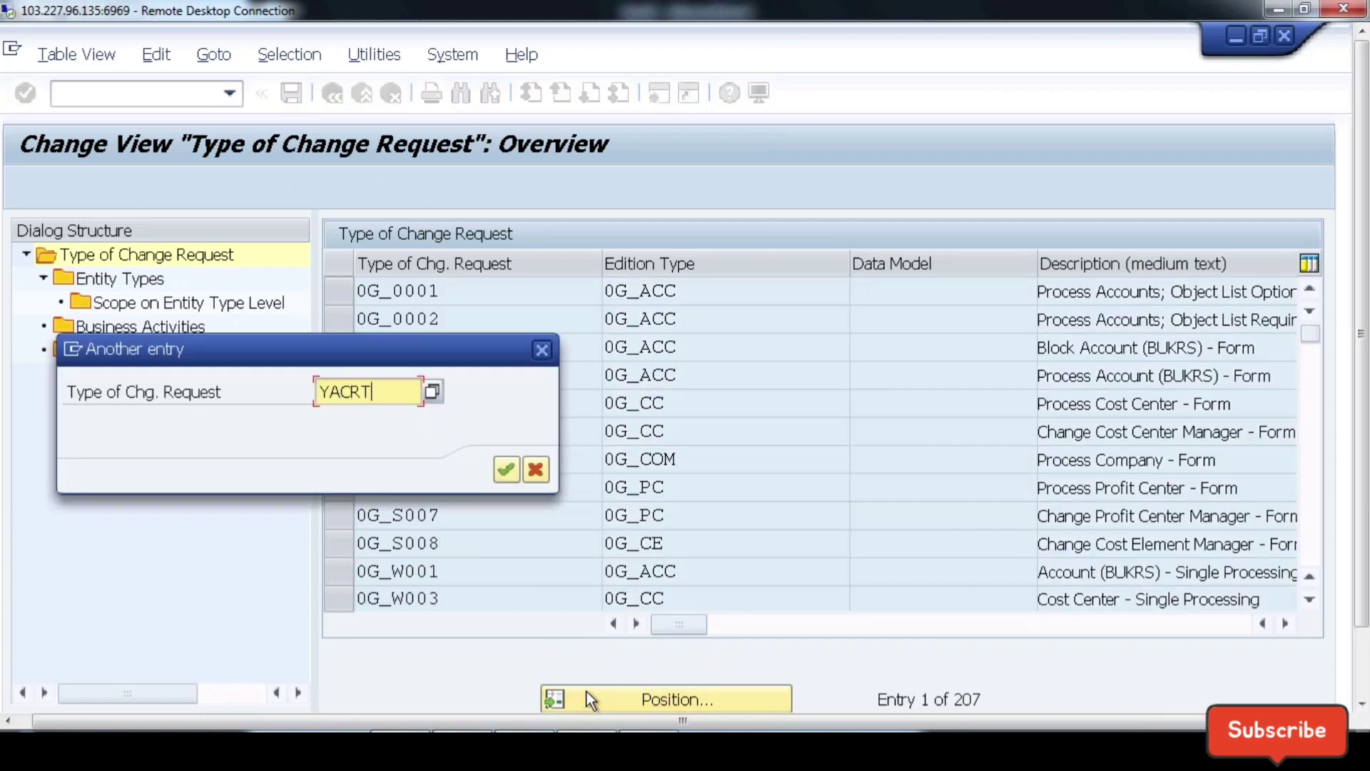
{"action": "key", "text": "Return"}
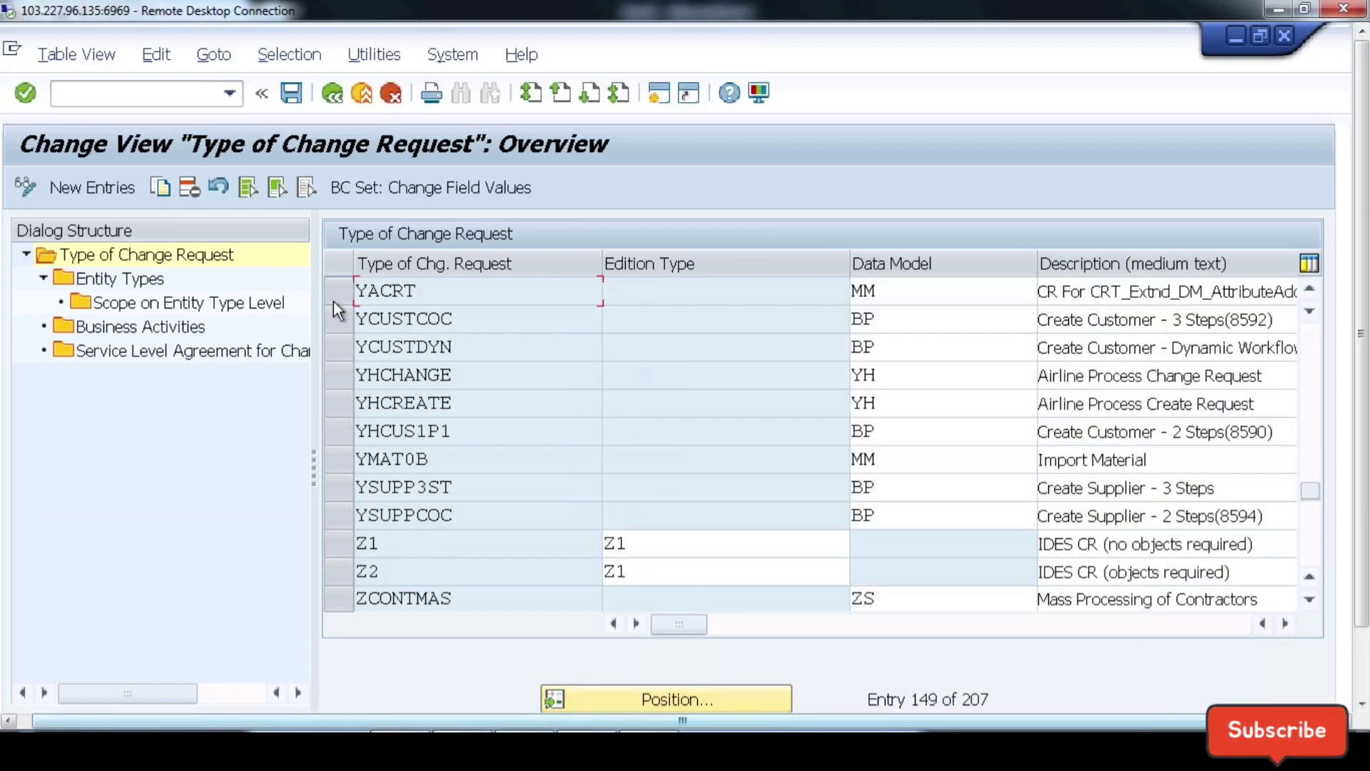
{"action": "left_click", "coordinate": [349, 298]}
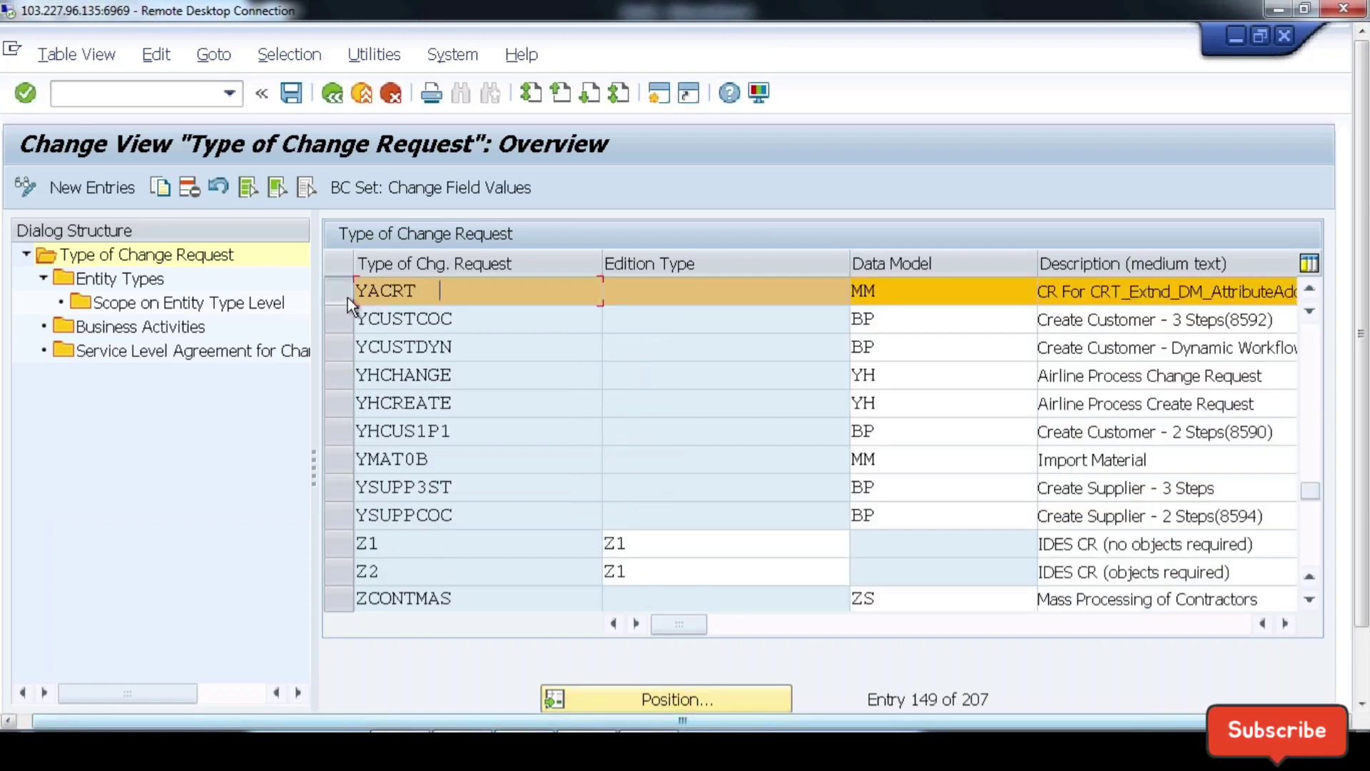
Step: Replace the workflow of change request type YACRT with WS60800086, copied from YMAT0B, and save the entry
{"action": "left_click", "coordinate": [1284, 624]}
{"action": "left_click", "coordinate": [1284, 624]}
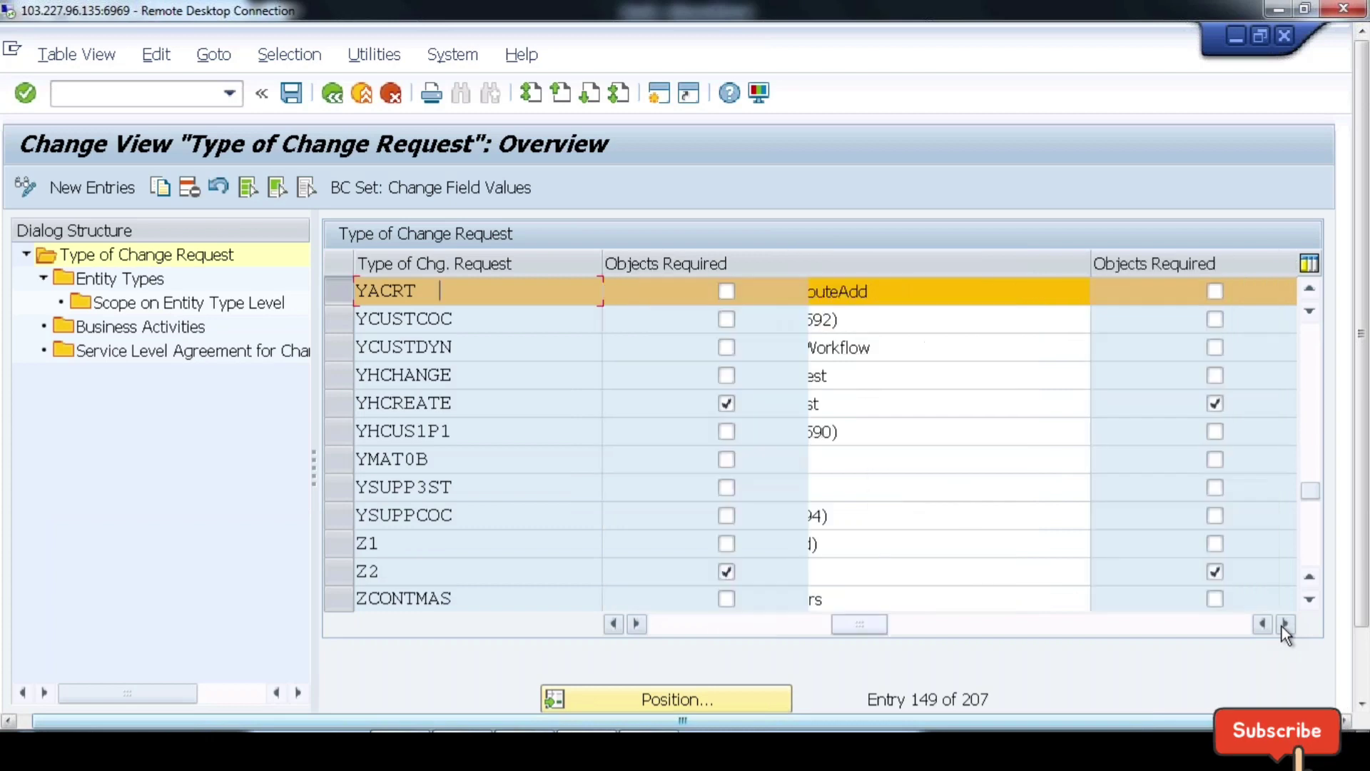
{"action": "left_click", "coordinate": [1284, 624]}
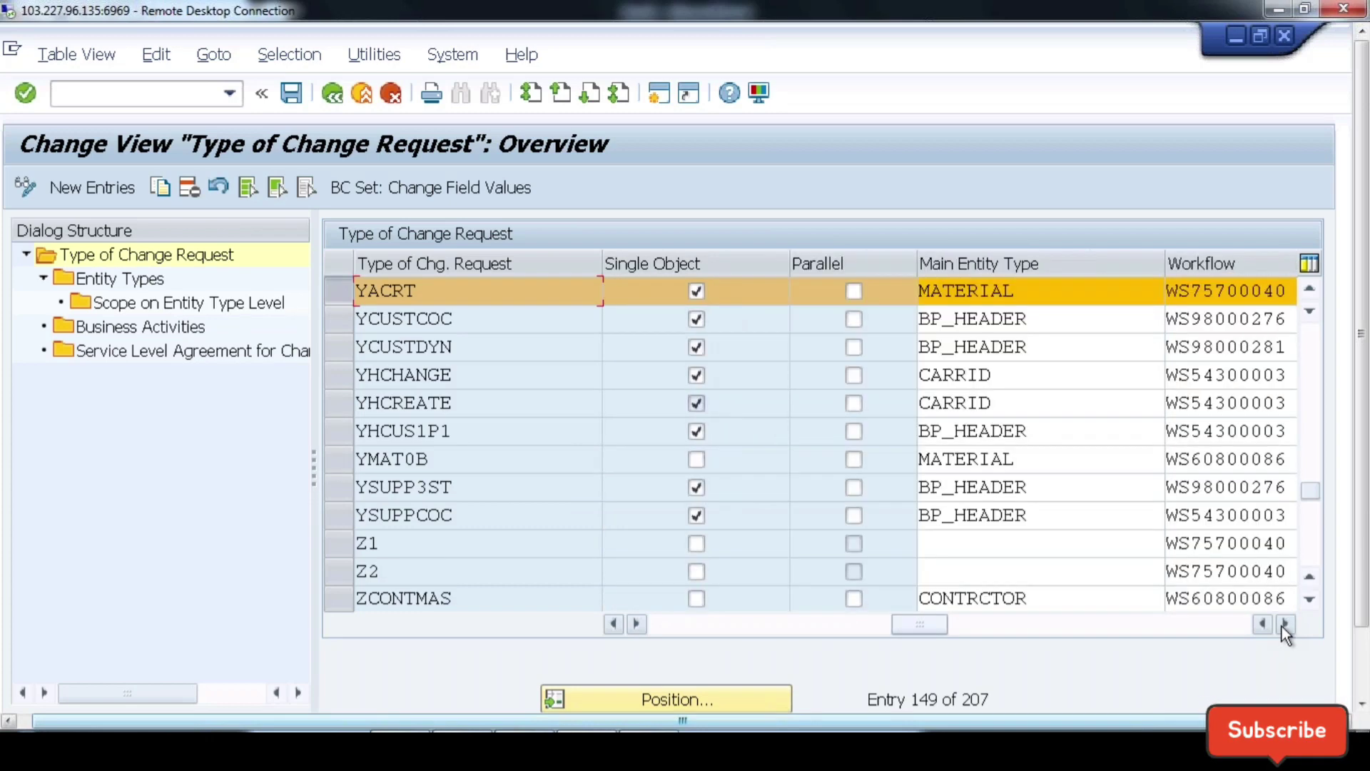
{"action": "left_click", "coordinate": [1284, 624]}
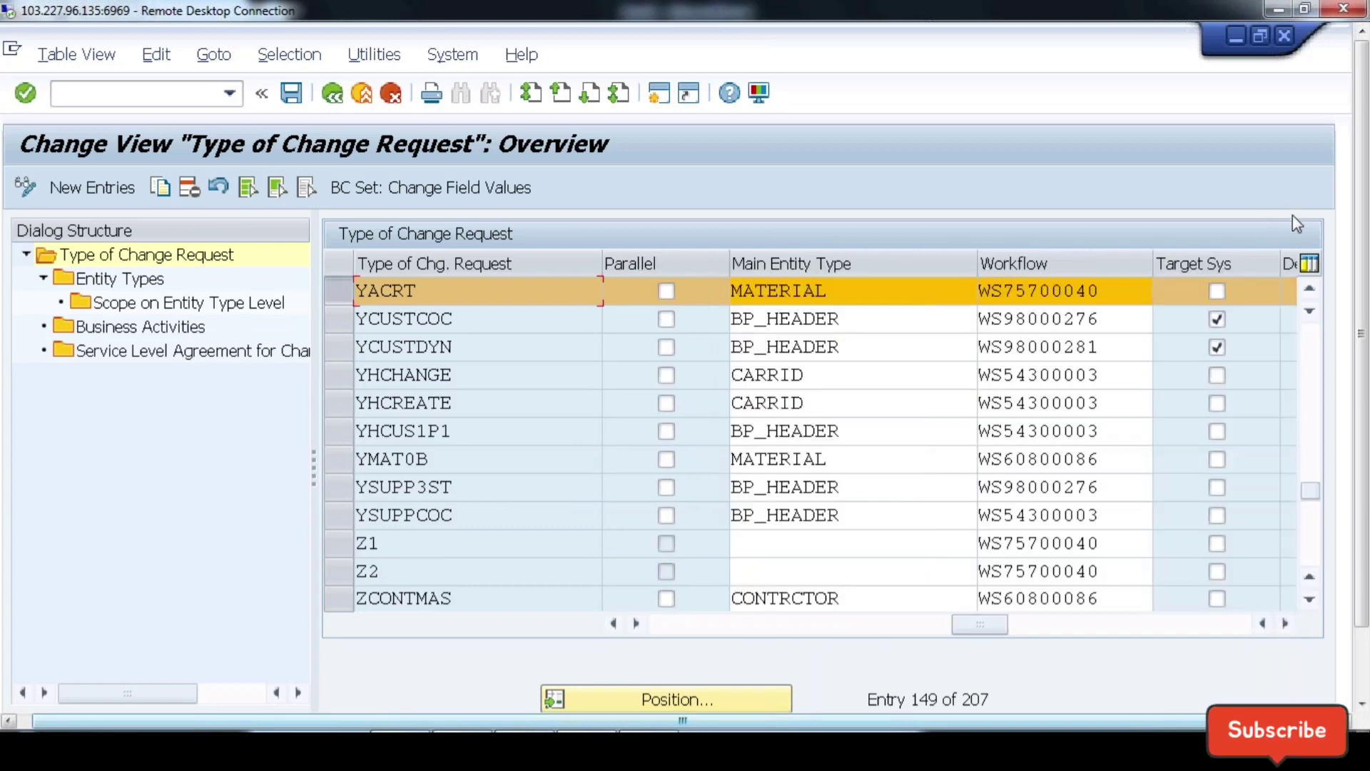
{"action": "double_click", "coordinate": [1122, 287]}
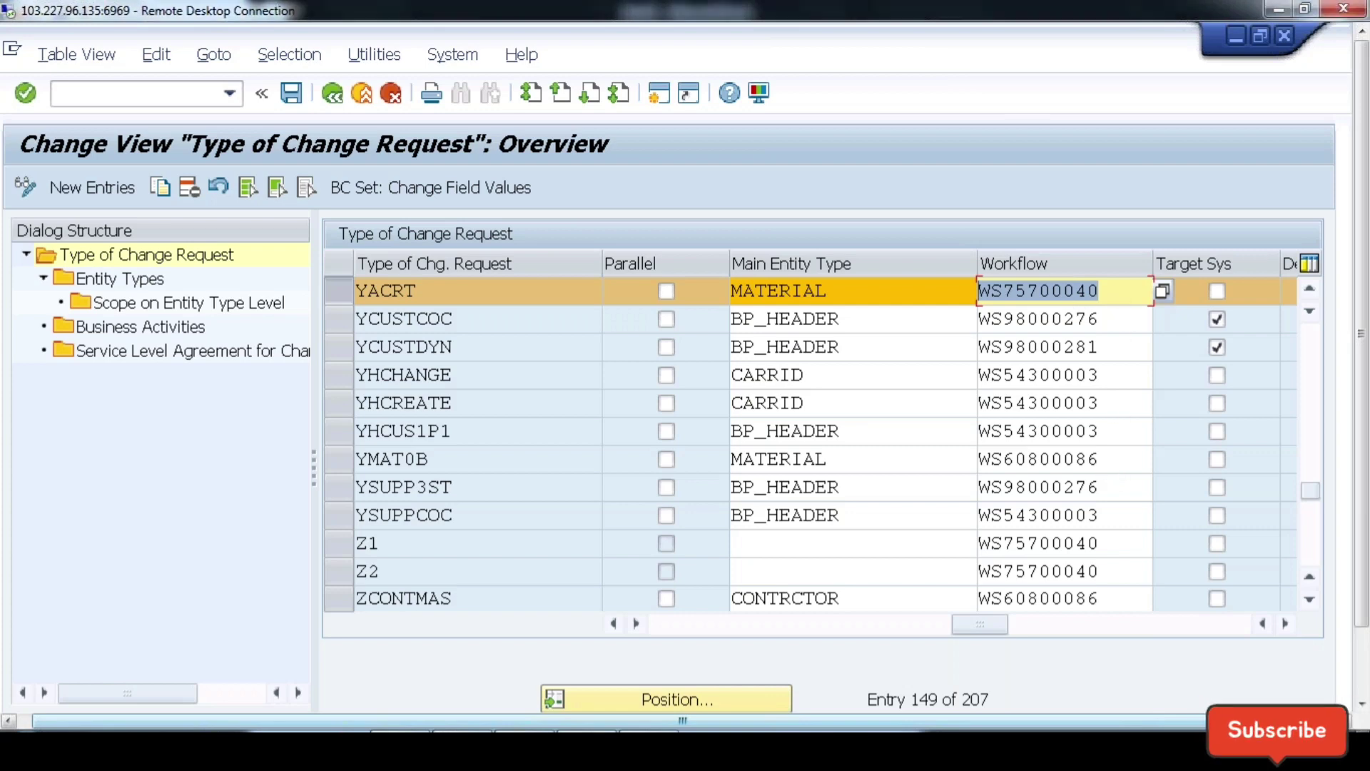
{"action": "double_click", "coordinate": [1107, 466]}
{"action": "key", "text": "ctrl+c"}
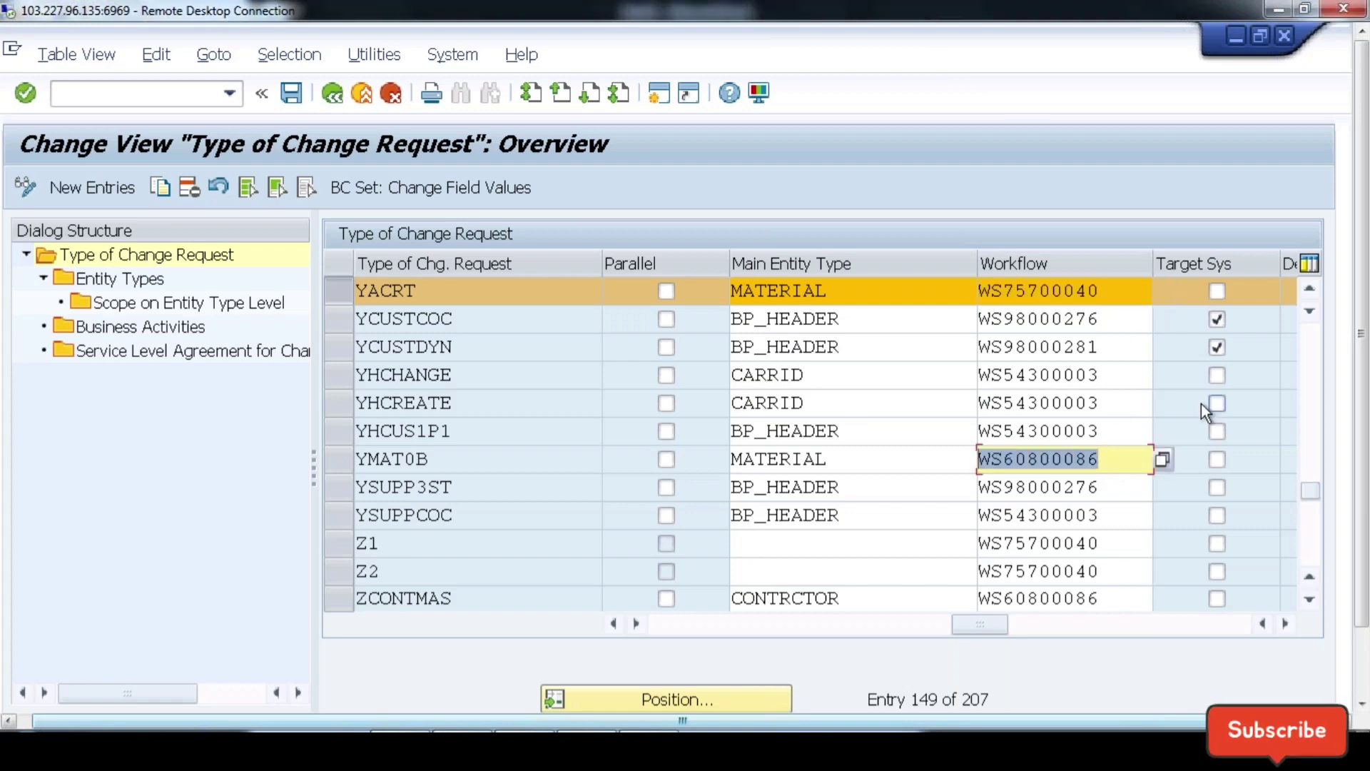
{"action": "double_click", "coordinate": [1057, 290]}
{"action": "key", "text": "ctrl+v"}
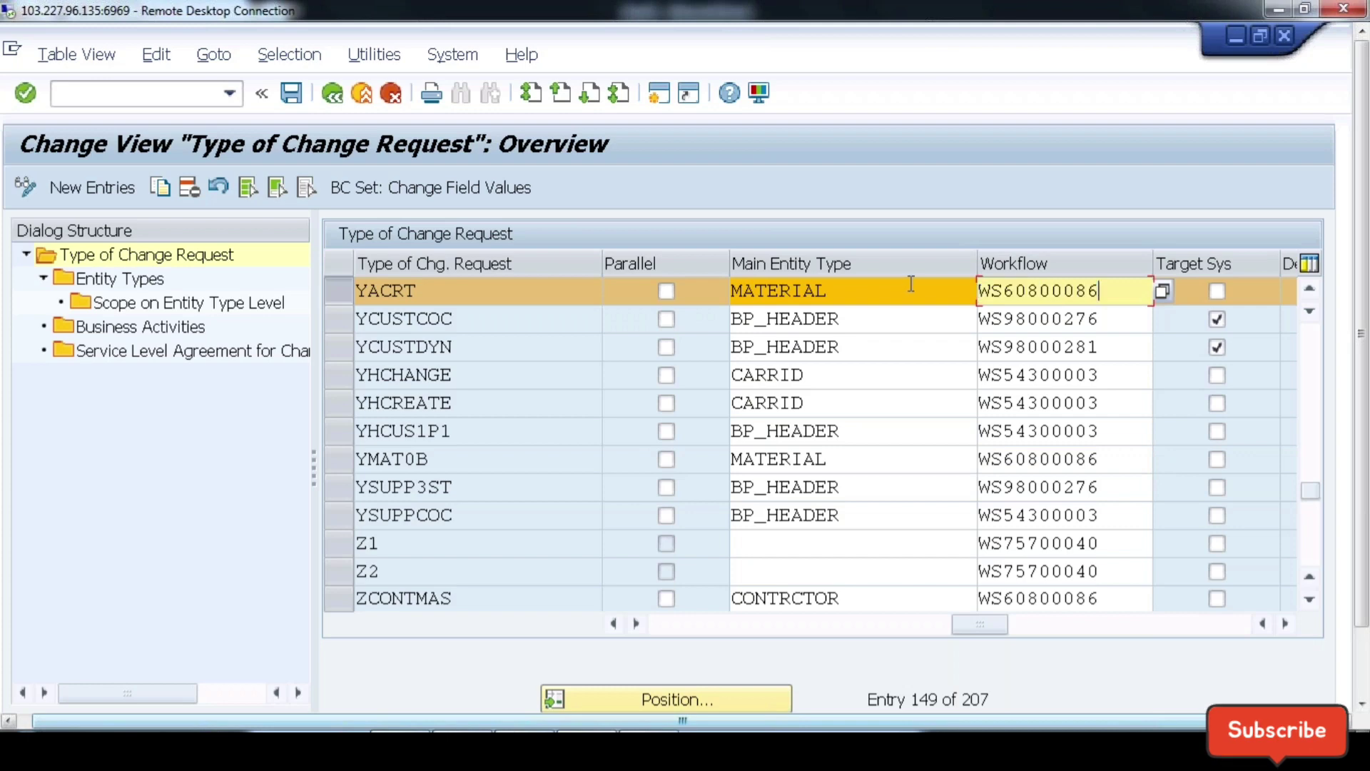
{"action": "left_click", "coordinate": [294, 94]}
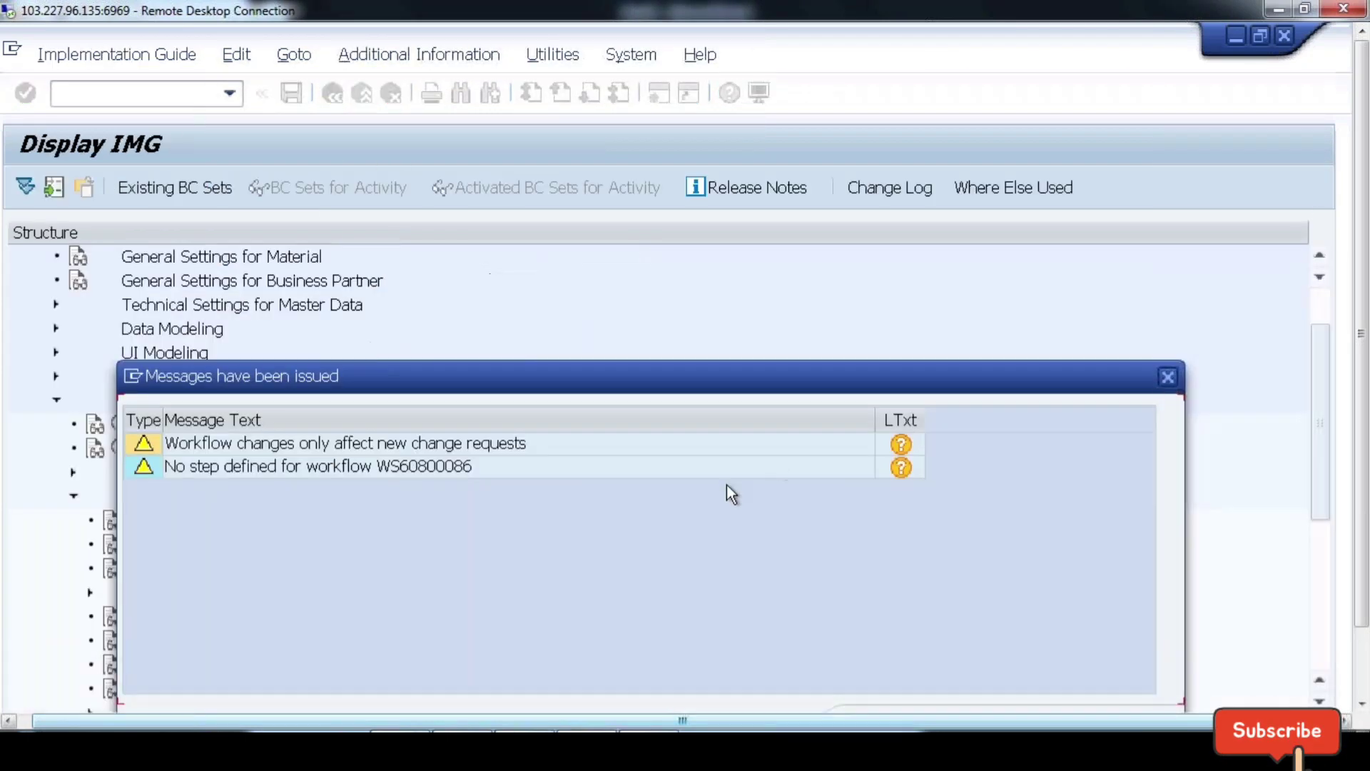
{"action": "key", "text": "Return"}
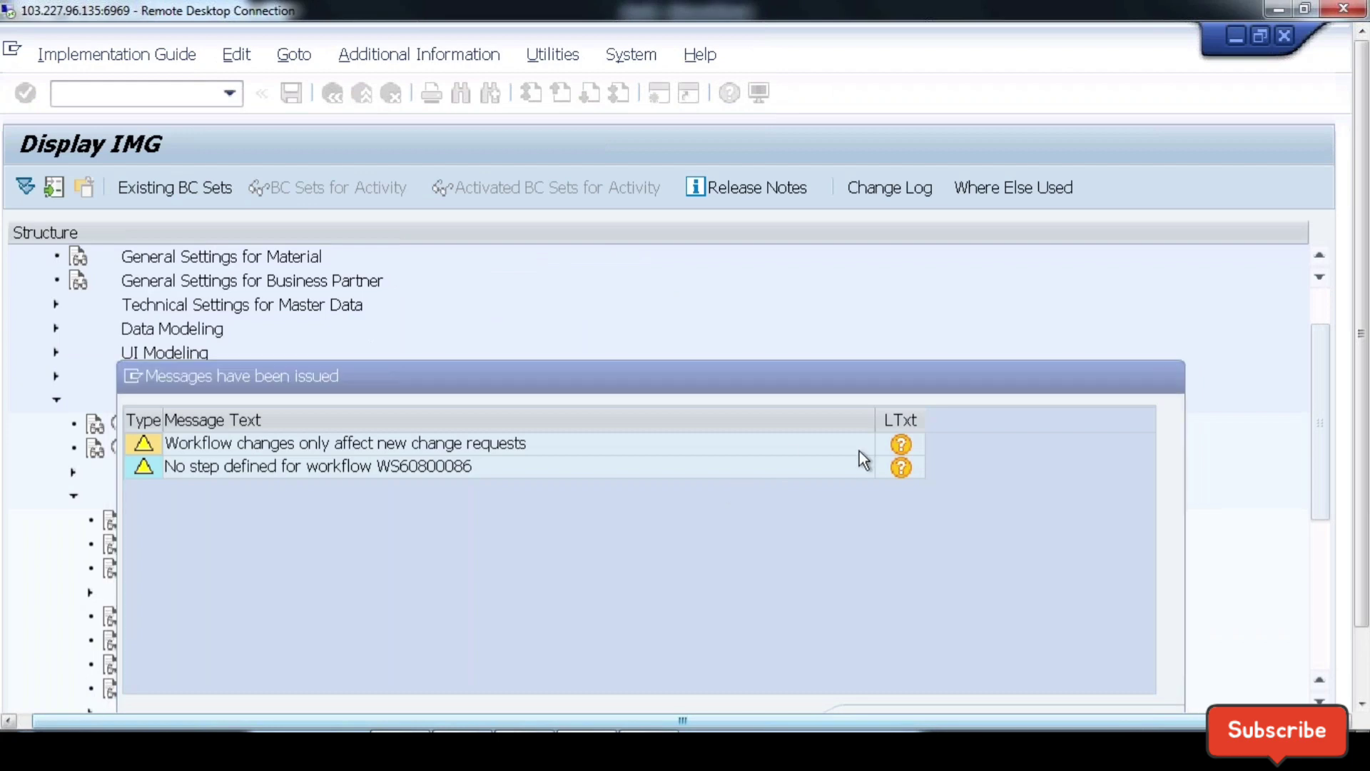
{"action": "left_click", "coordinate": [587, 471]}
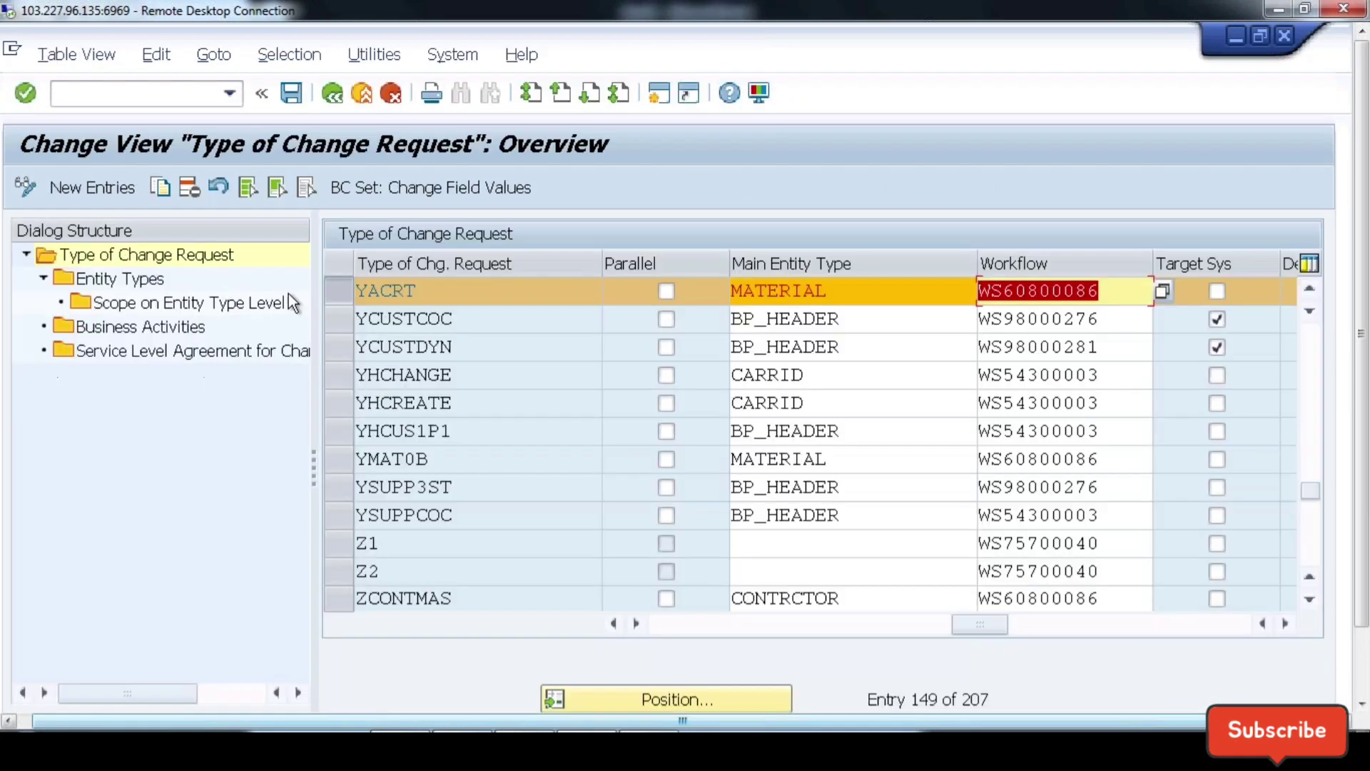
Step: Assign configuration ID MDG_MM_APP_BS_MAT_GEN to the MATERIAL entity type of YACRT, leave its scenario blank and save
{"action": "double_click", "coordinate": [143, 282]}
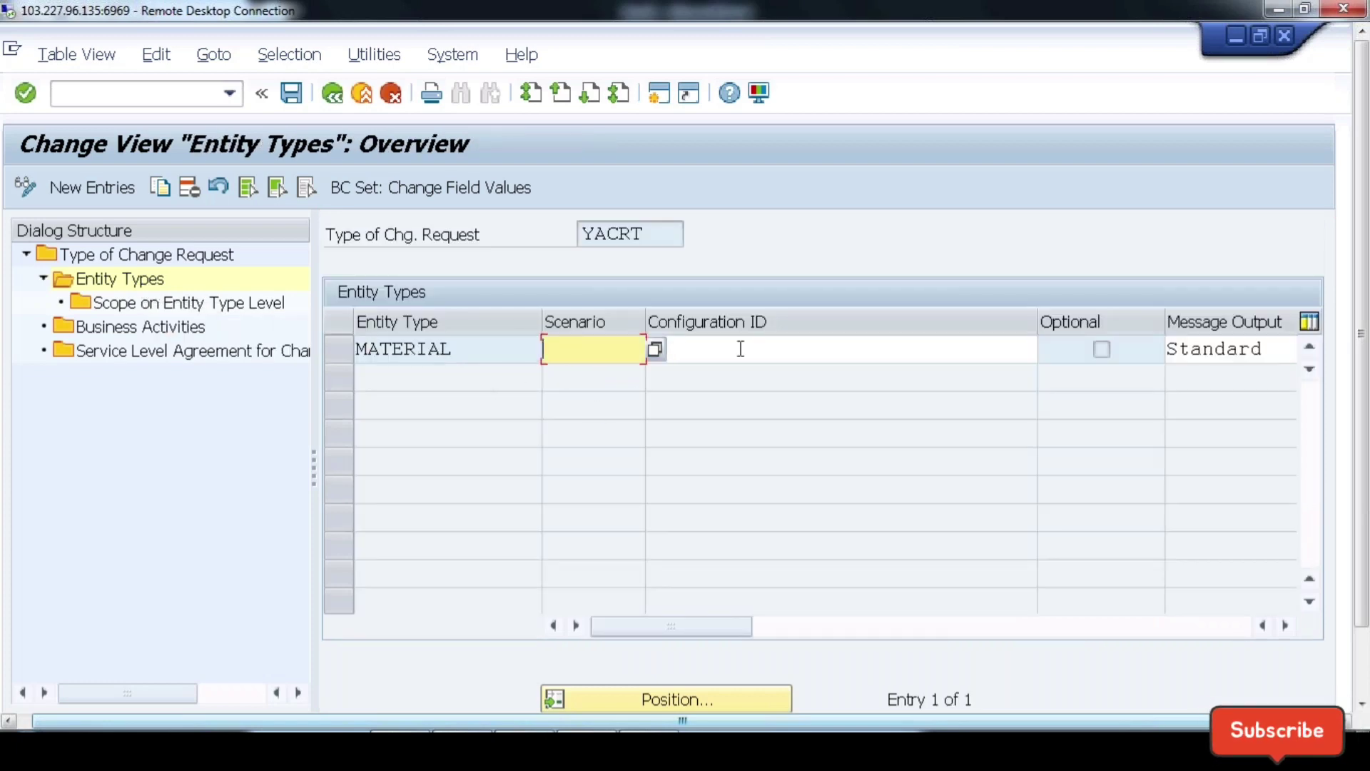
{"action": "left_click", "coordinate": [743, 349]}
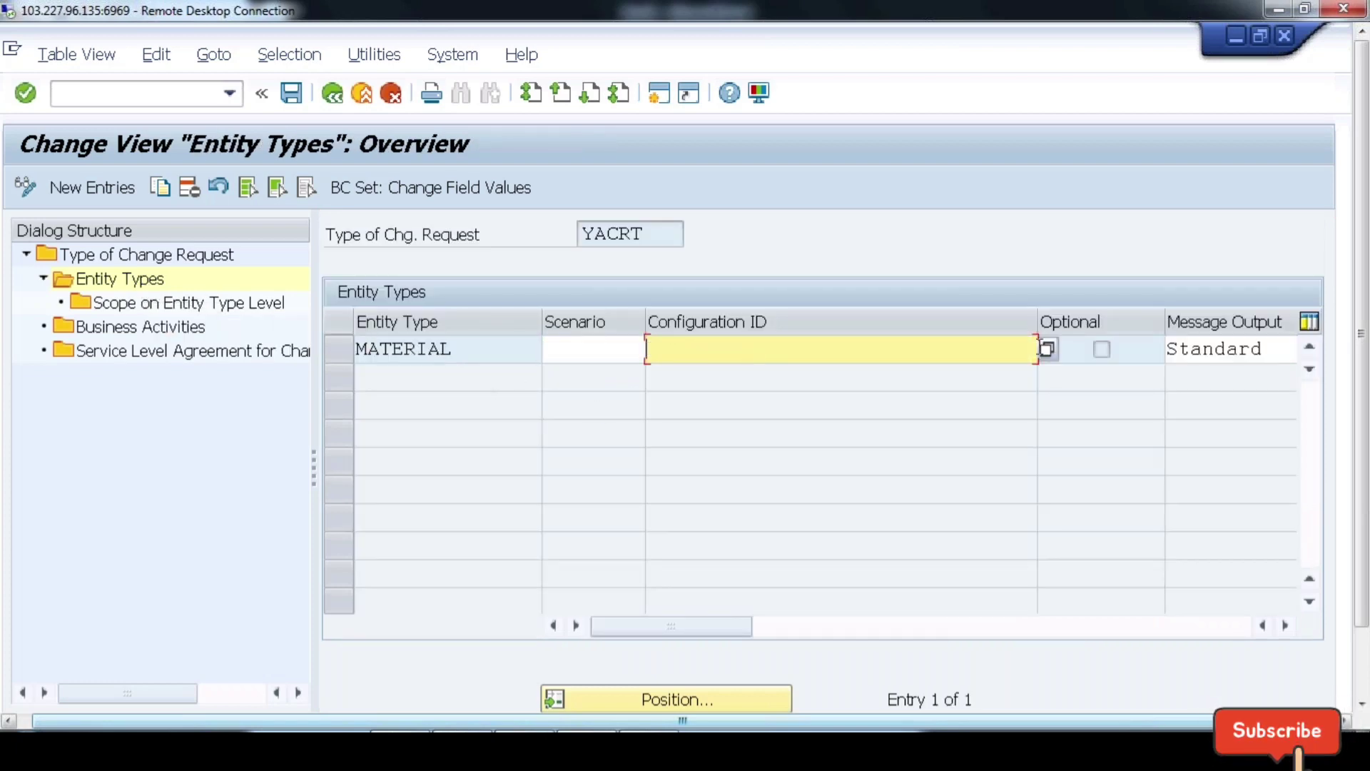
{"action": "left_click", "coordinate": [1046, 349]}
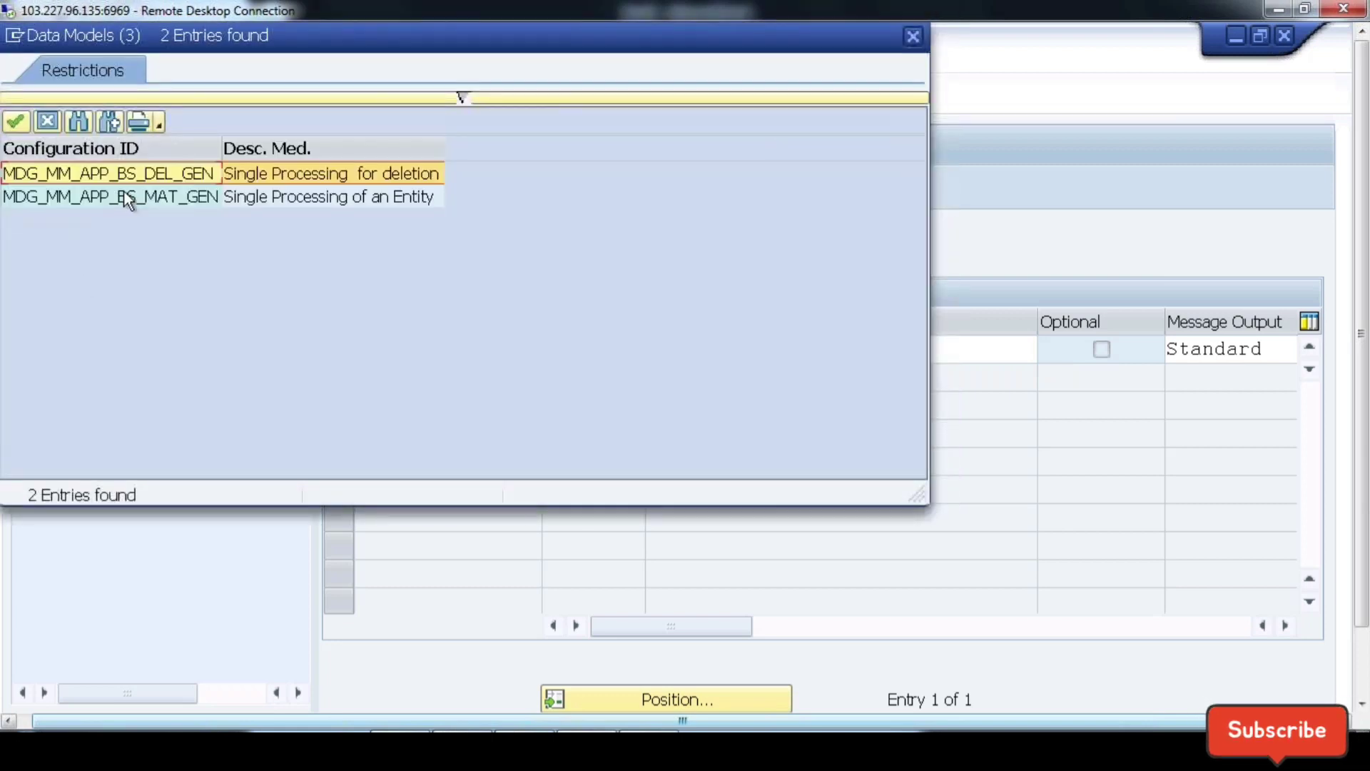
{"action": "double_click", "coordinate": [11, 197]}
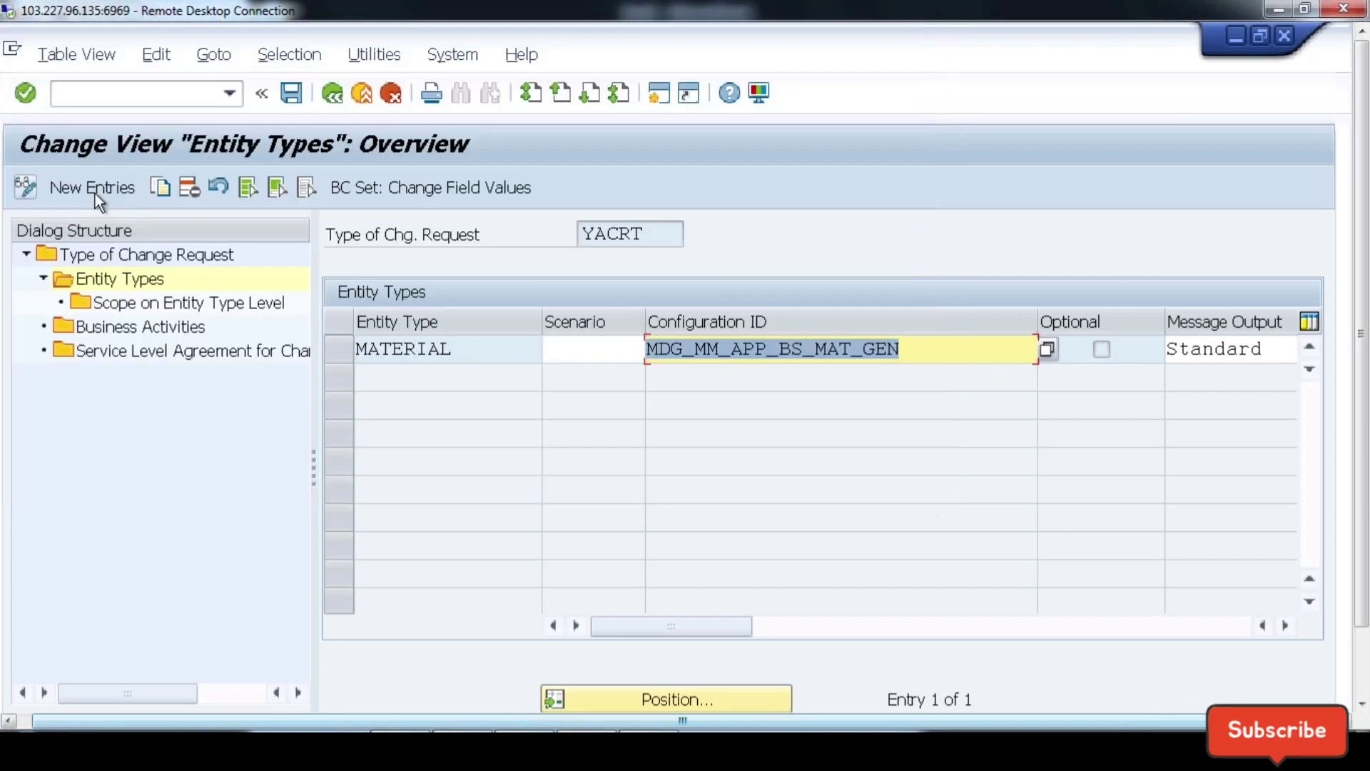
{"action": "left_click", "coordinate": [615, 349]}
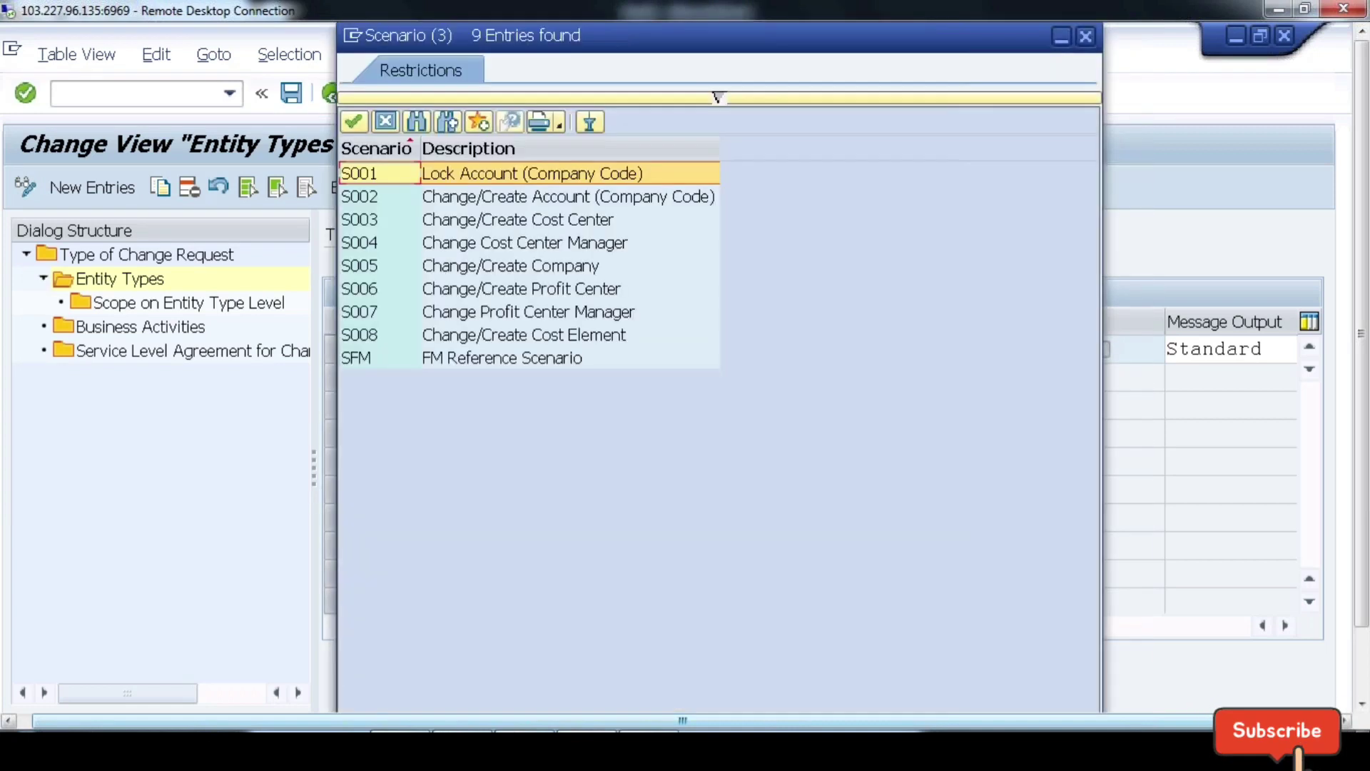
{"action": "left_click", "coordinate": [1085, 35]}
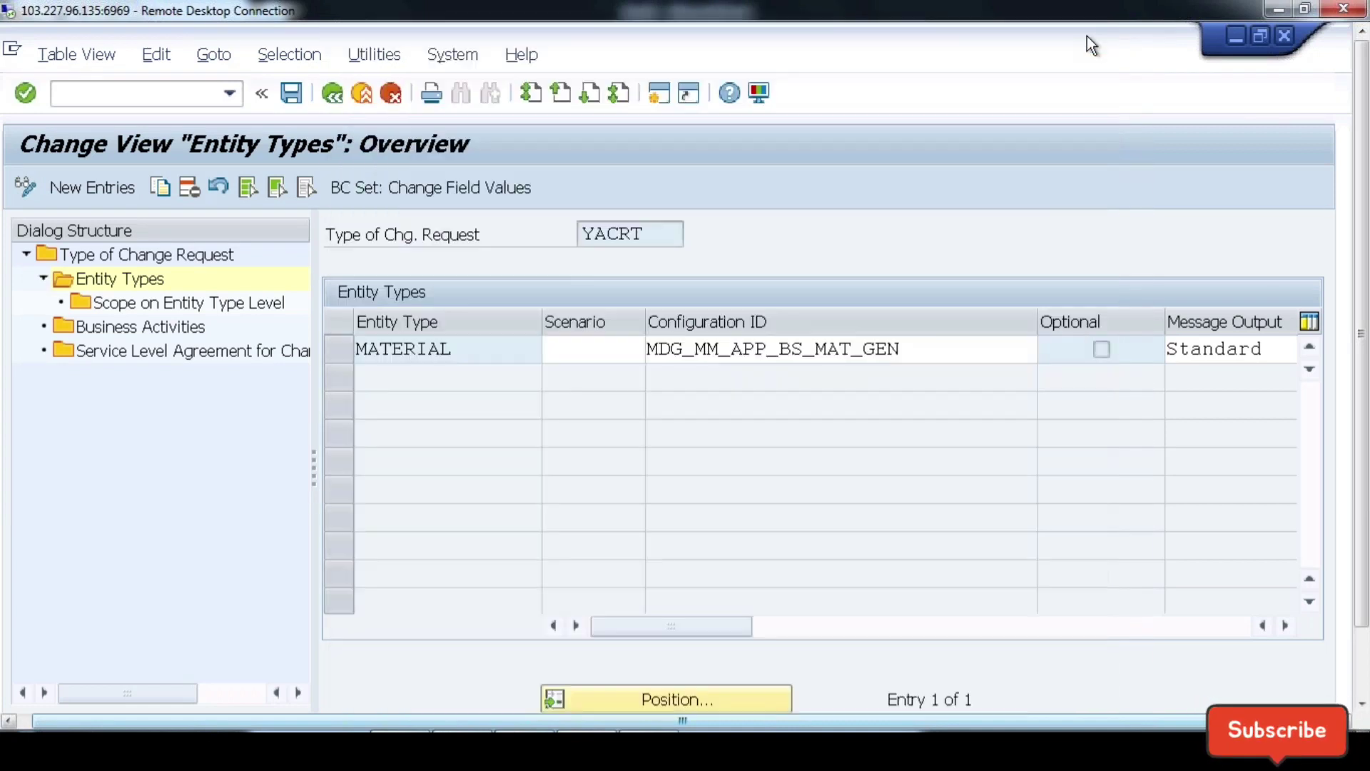
{"action": "left_click", "coordinate": [292, 93]}
{"action": "key", "text": "F3"}
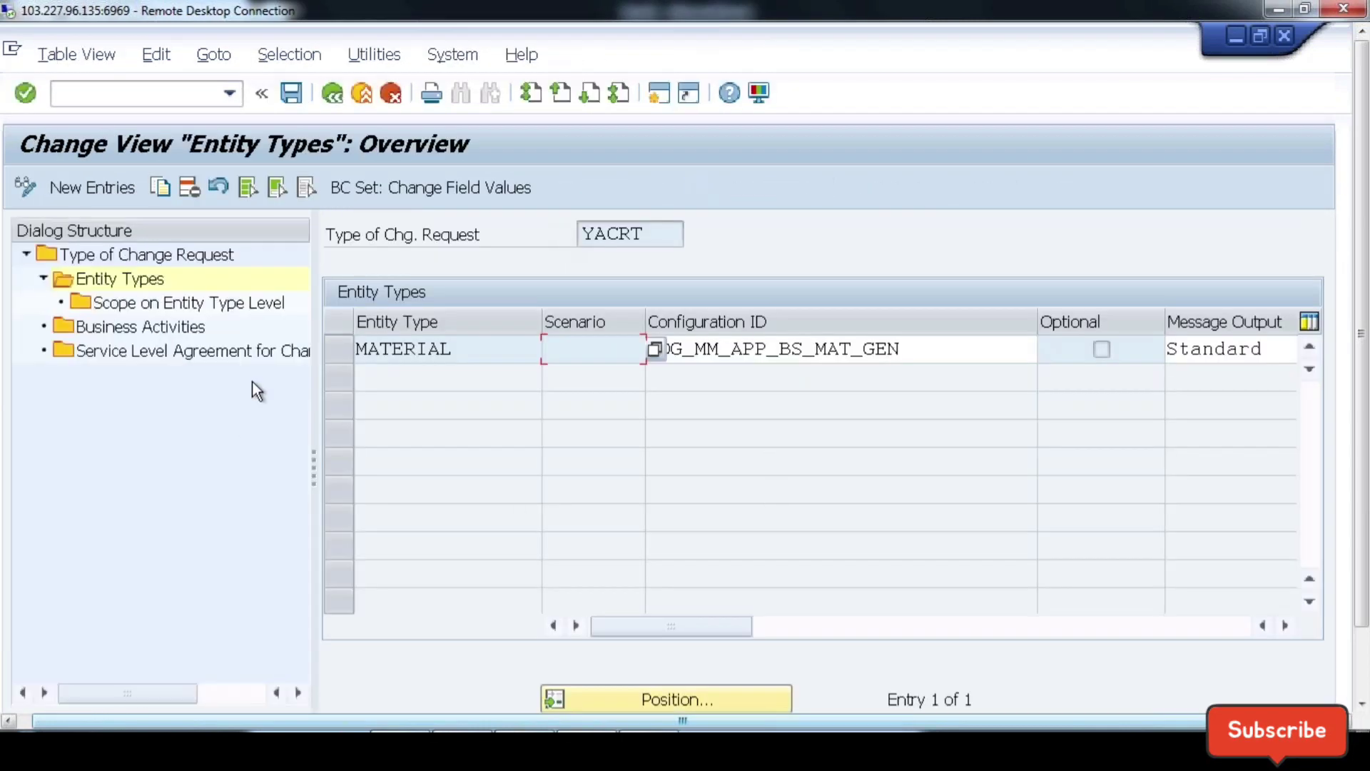
Step: Show the business activities of change request type YACRT and check the assigned activity and its description
{"action": "left_click", "coordinate": [344, 357]}
{"action": "left_click", "coordinate": [165, 325]}
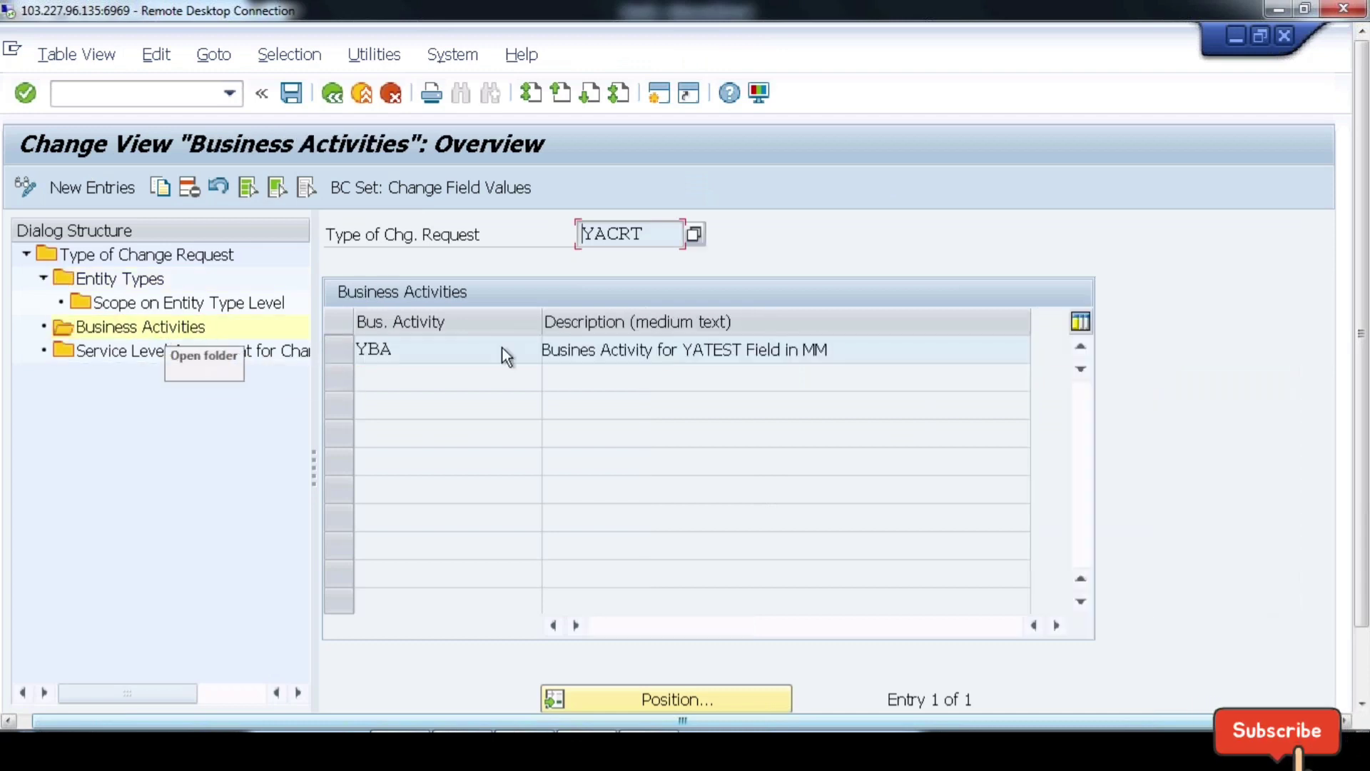
{"action": "left_click", "coordinate": [506, 351]}
{"action": "left_click_drag", "start_coordinate": [873, 350], "coordinate": [521, 340]}
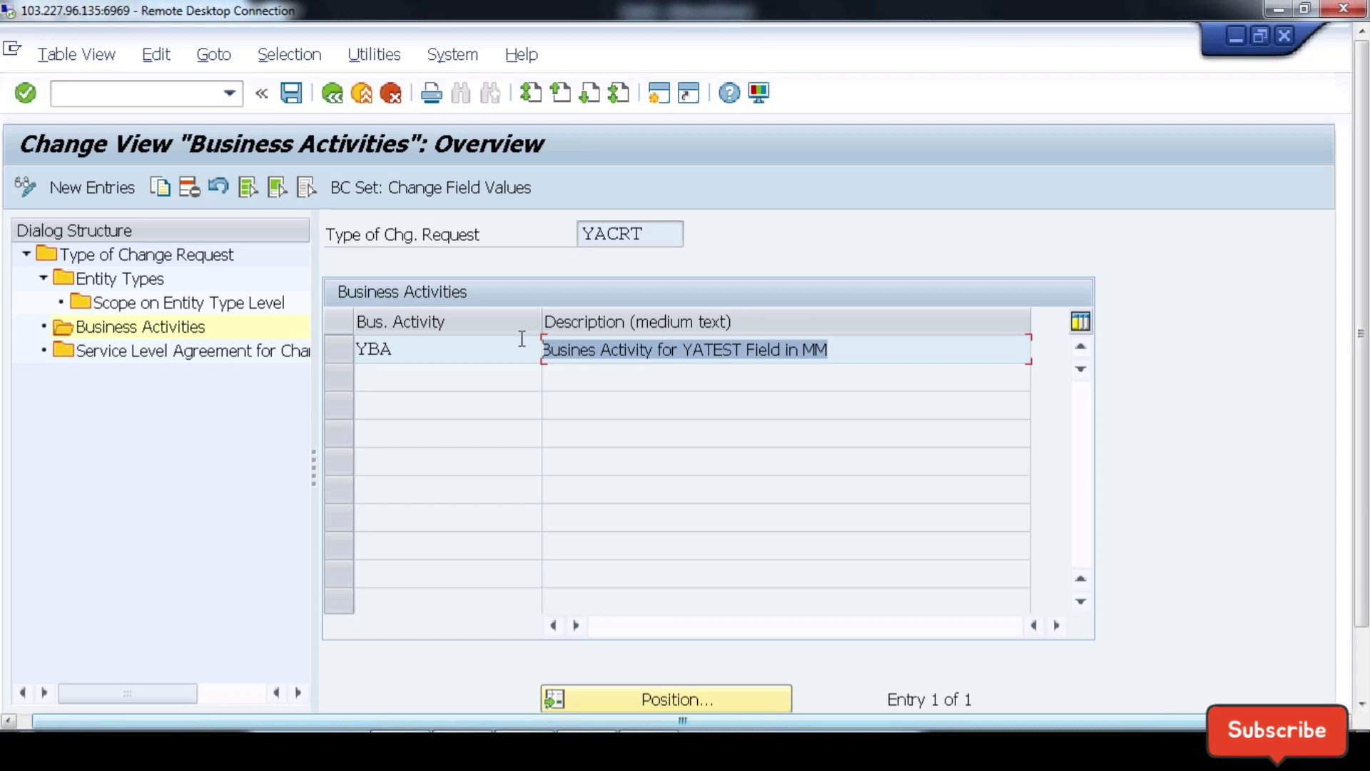
{"action": "left_click_drag", "start_coordinate": [406, 350], "coordinate": [355, 350]}
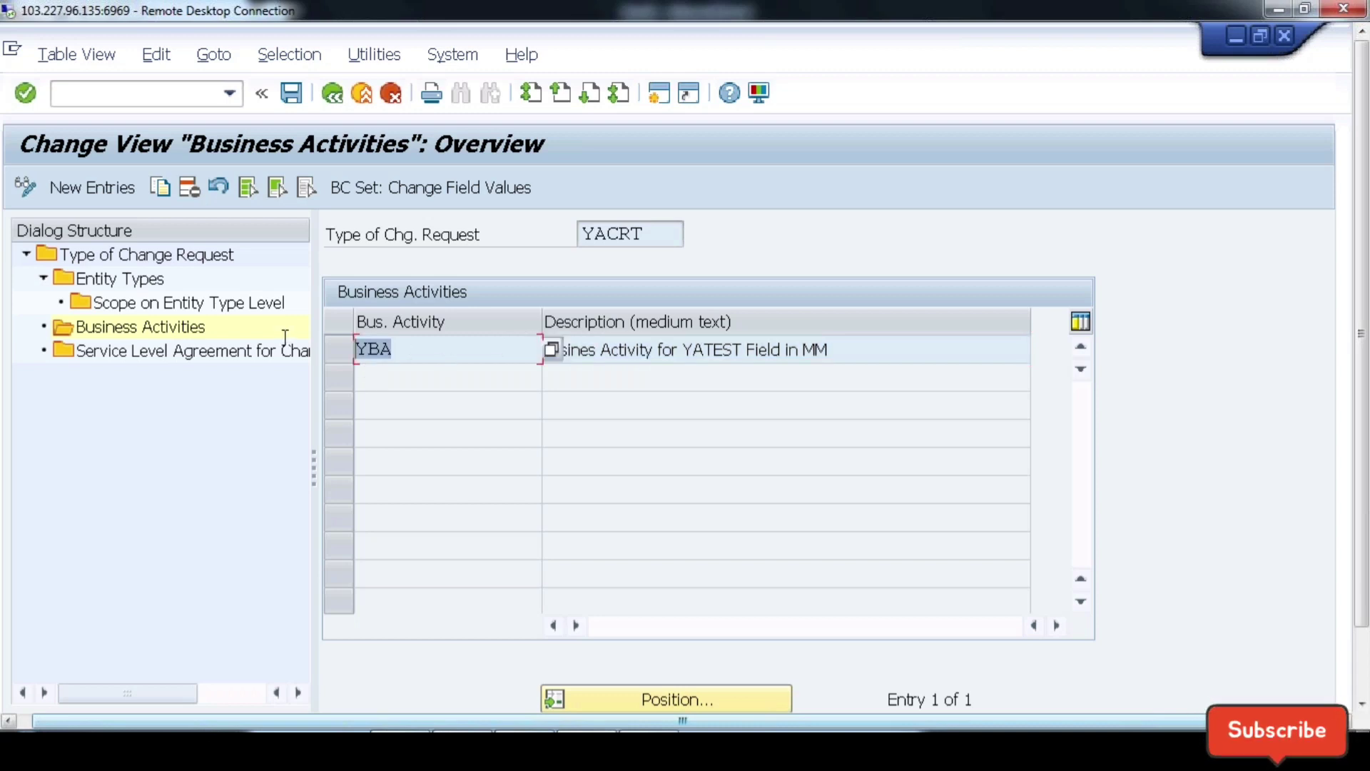
{"action": "left_click", "coordinate": [876, 455]}
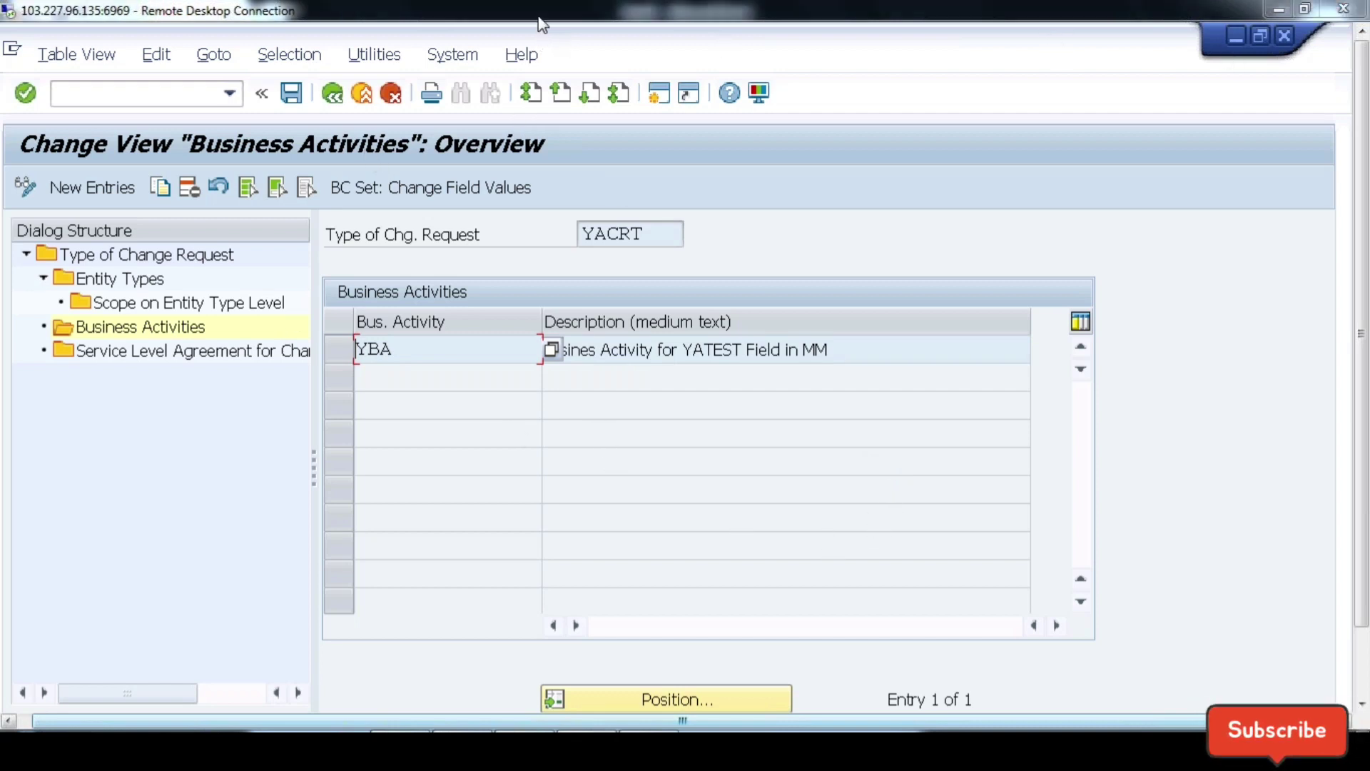
Step: Open a new SAP session and run transaction MDGIMG there to display the Implementation Guide
{"action": "left_click", "coordinate": [663, 98]}
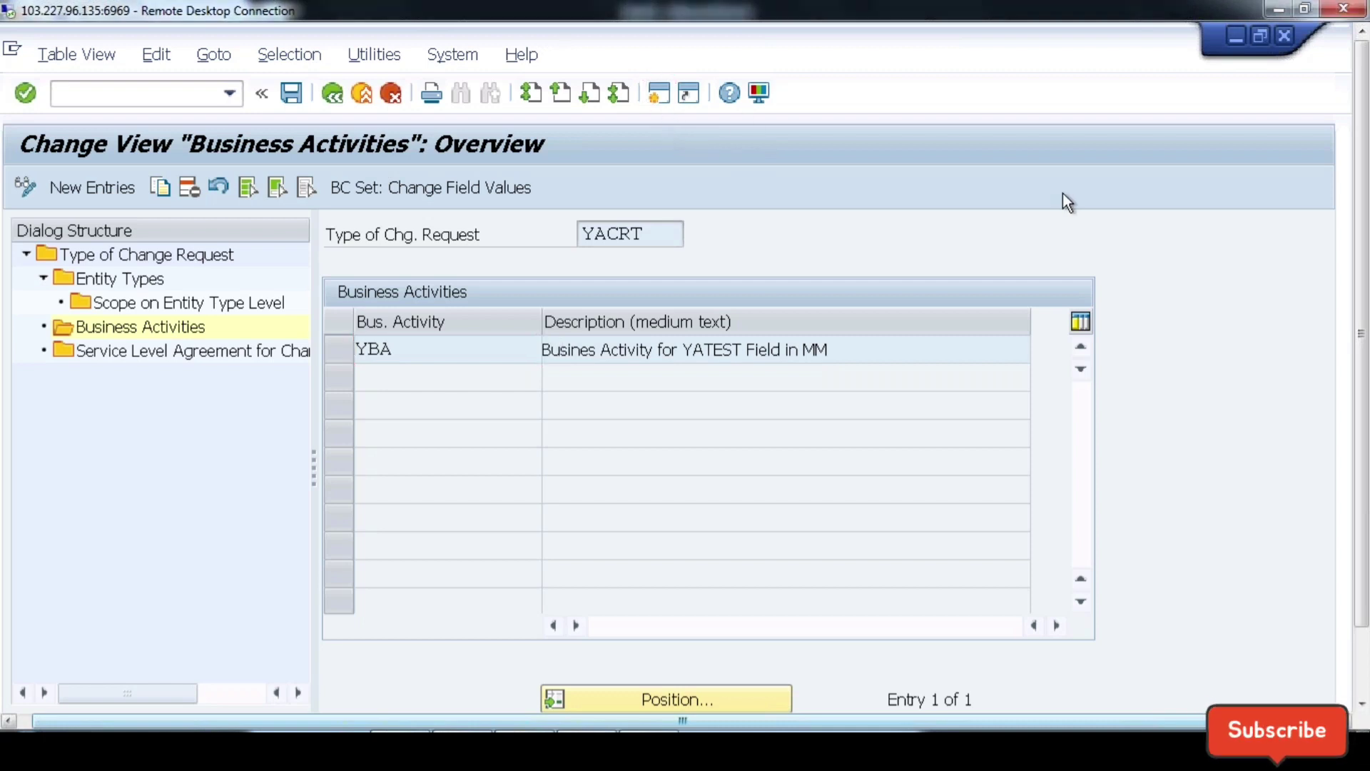
{"action": "type", "text": "/"}
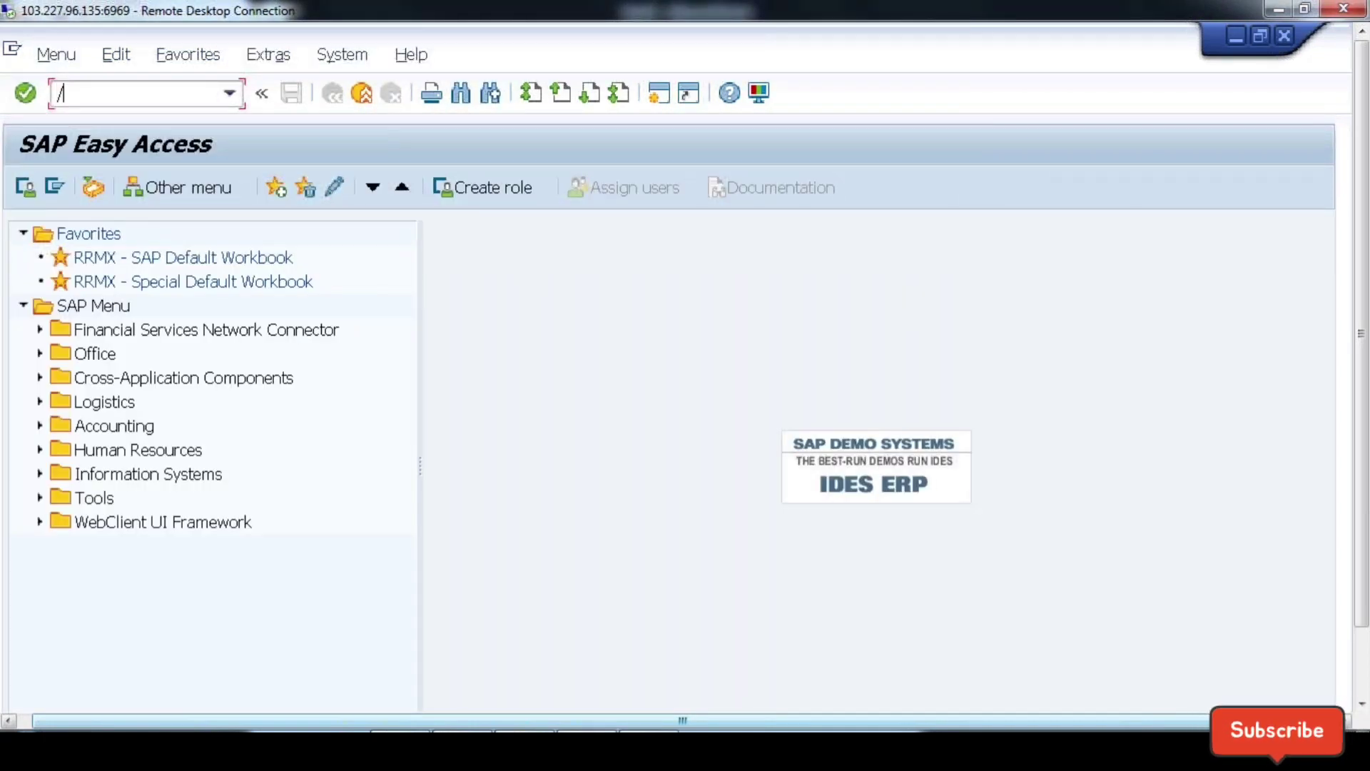
{"action": "type", "text": "nhedging"}
{"action": "key", "text": "Return"}
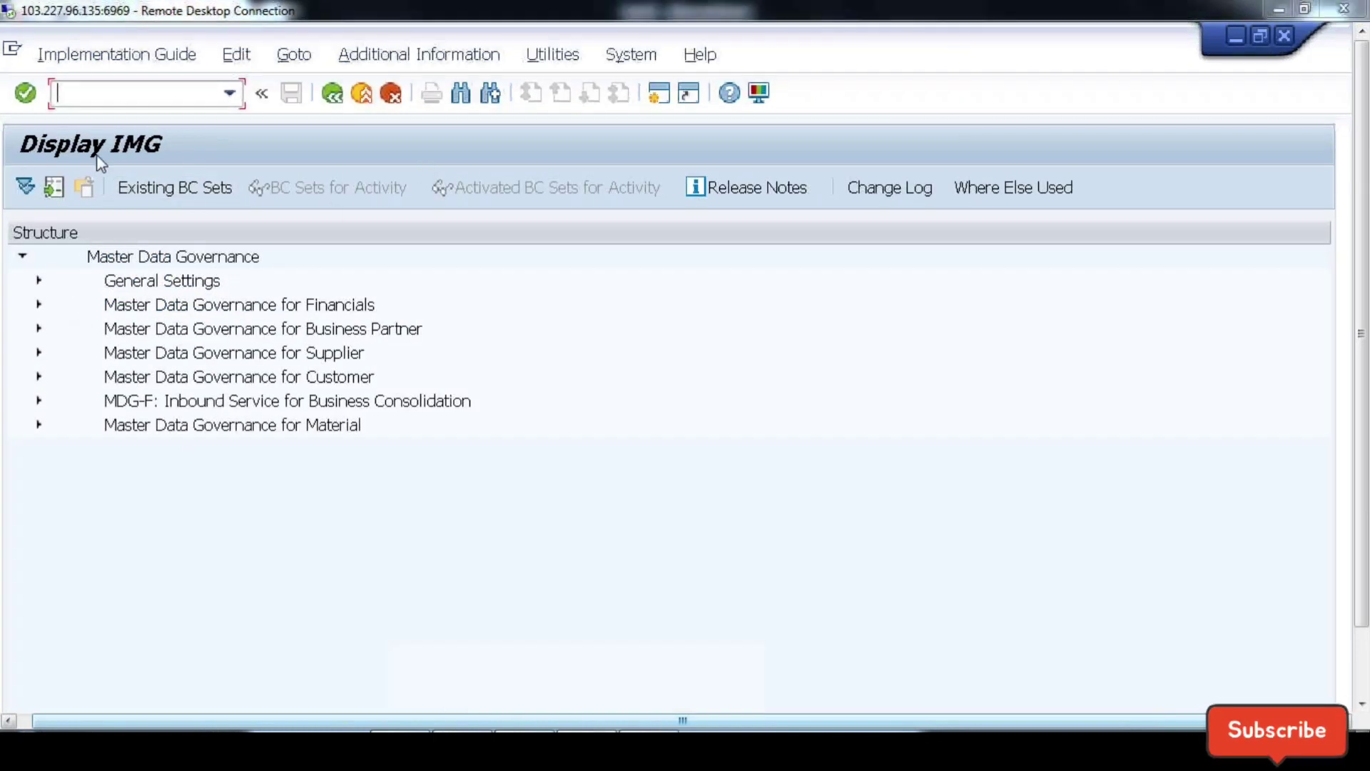
Step: Open the Create Business Activity customizing under General Settings, Process Modeling, Business Activities in the Implementation Guide
{"action": "left_click", "coordinate": [34, 282]}
{"action": "left_click", "coordinate": [56, 473]}
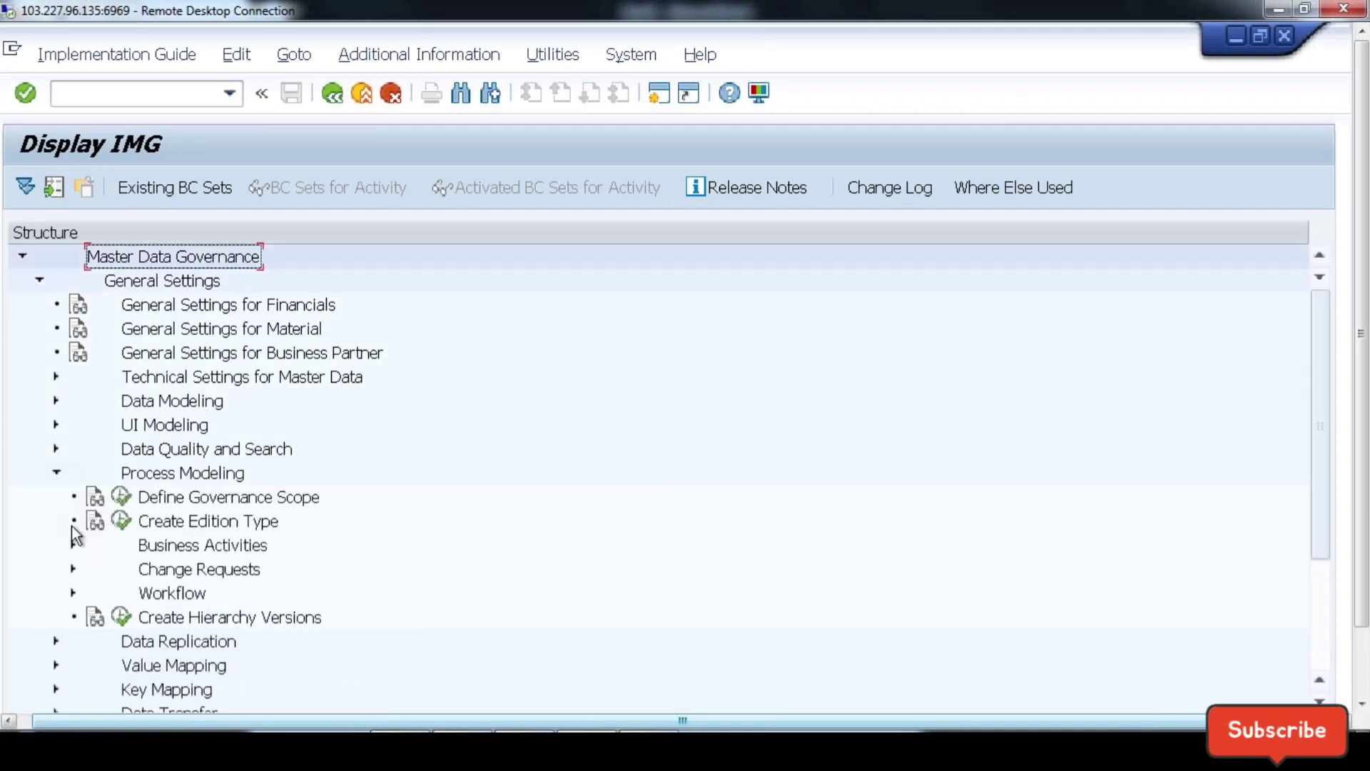
{"action": "left_click", "coordinate": [73, 545]}
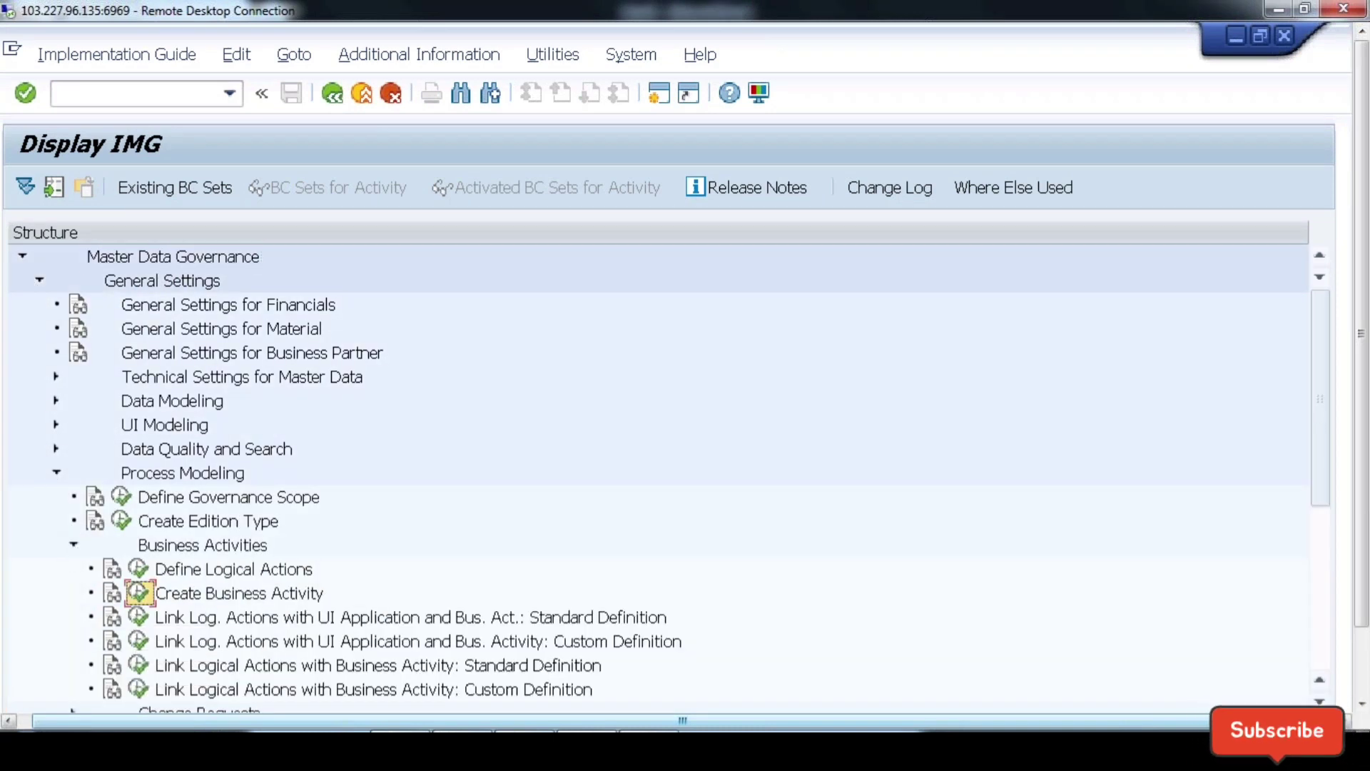
{"action": "left_click", "coordinate": [138, 592]}
{"action": "key", "text": "Return"}
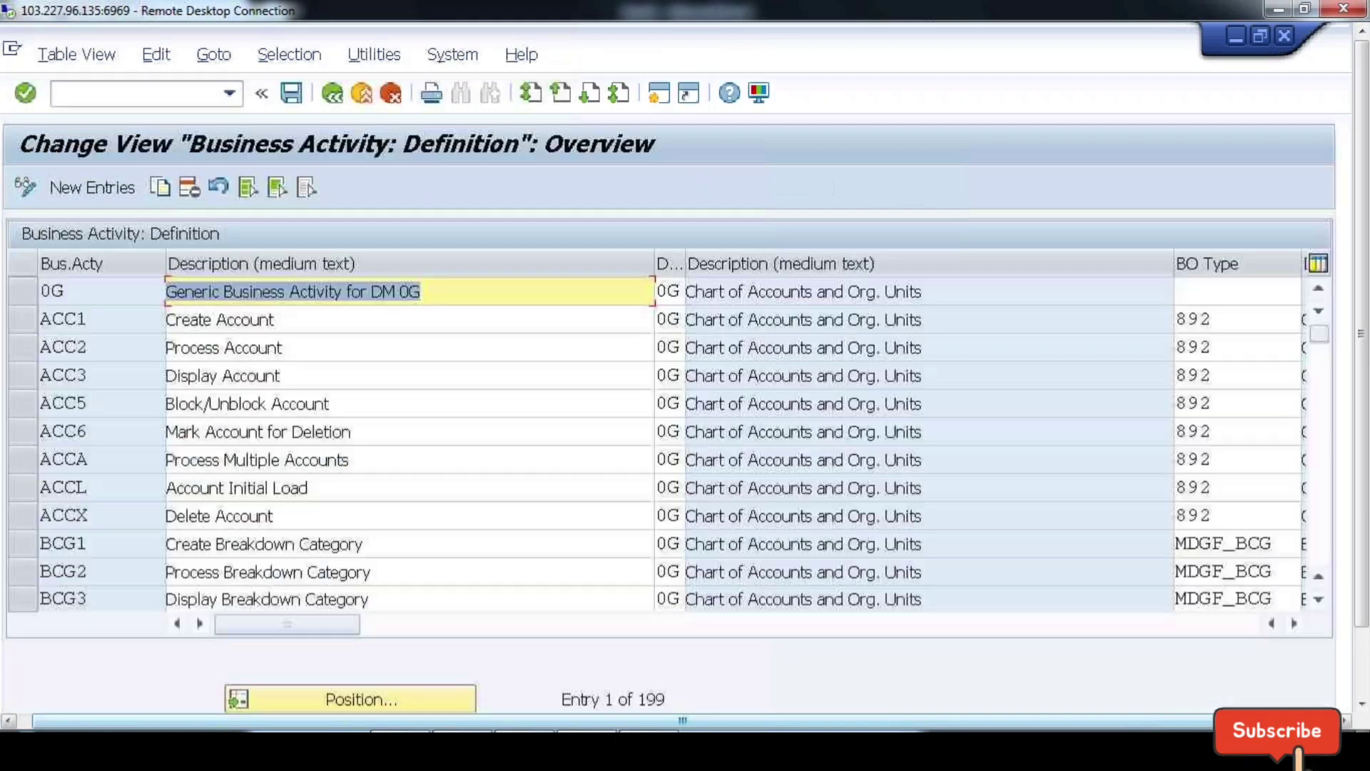
Step: Locate business activity YBA in the definition overview and select its row
{"action": "left_click", "coordinate": [88, 403]}
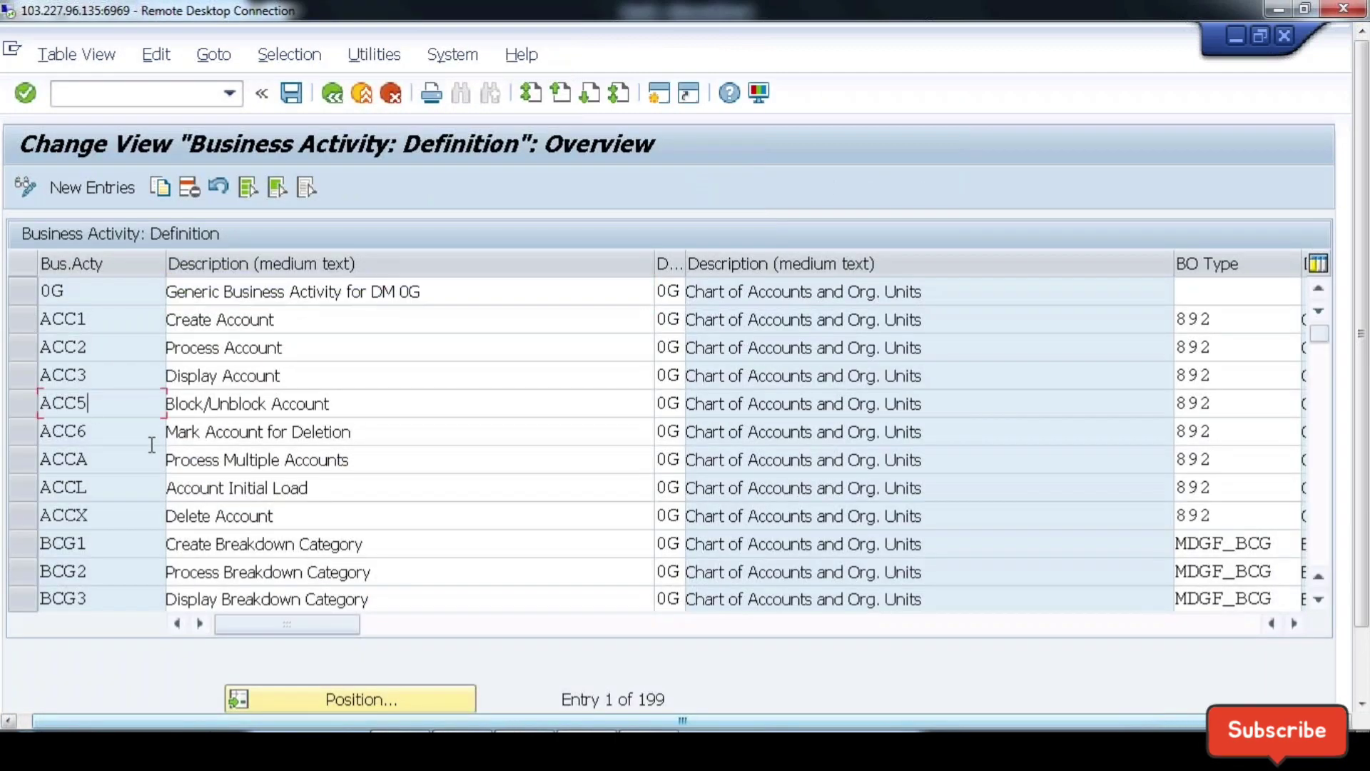
{"action": "left_click", "coordinate": [378, 700]}
{"action": "type", "text": "YBA"}
{"action": "key", "text": "Return"}
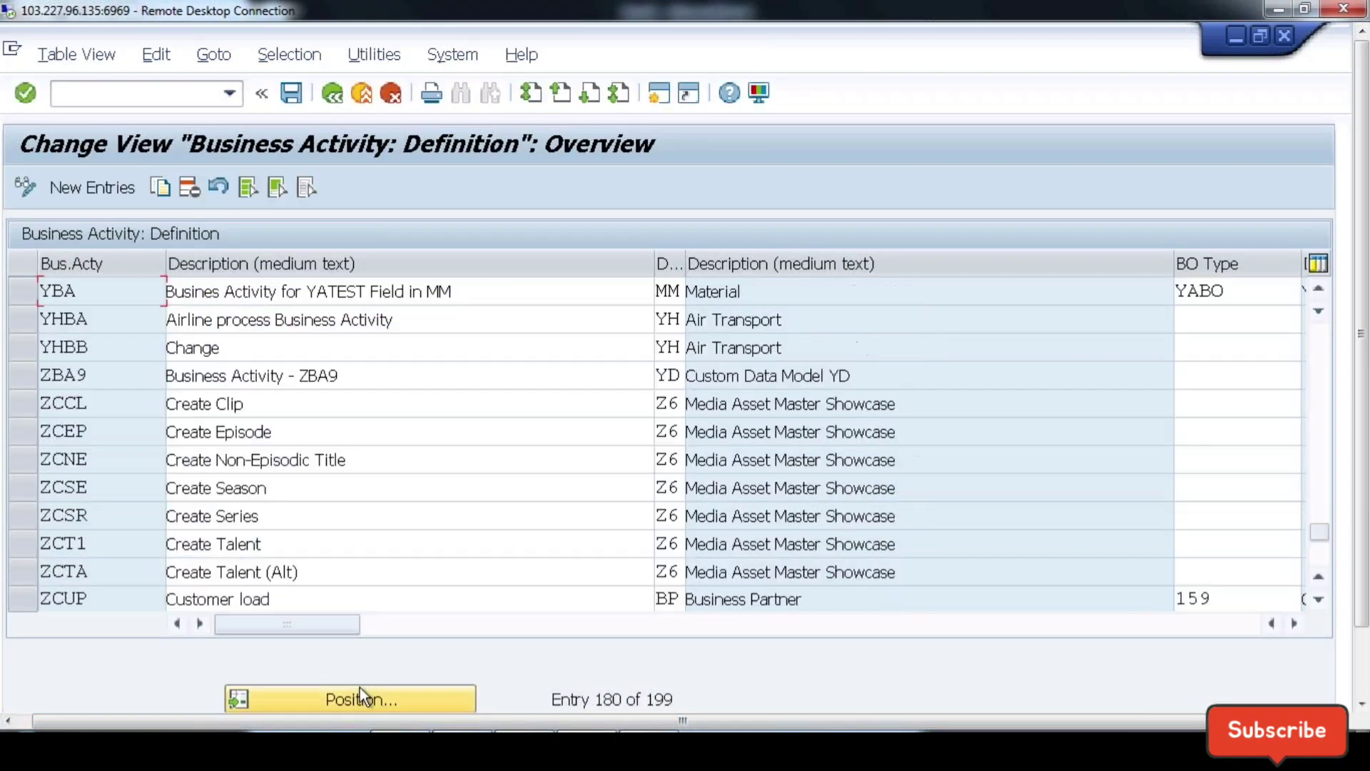
{"action": "left_click", "coordinate": [22, 290]}
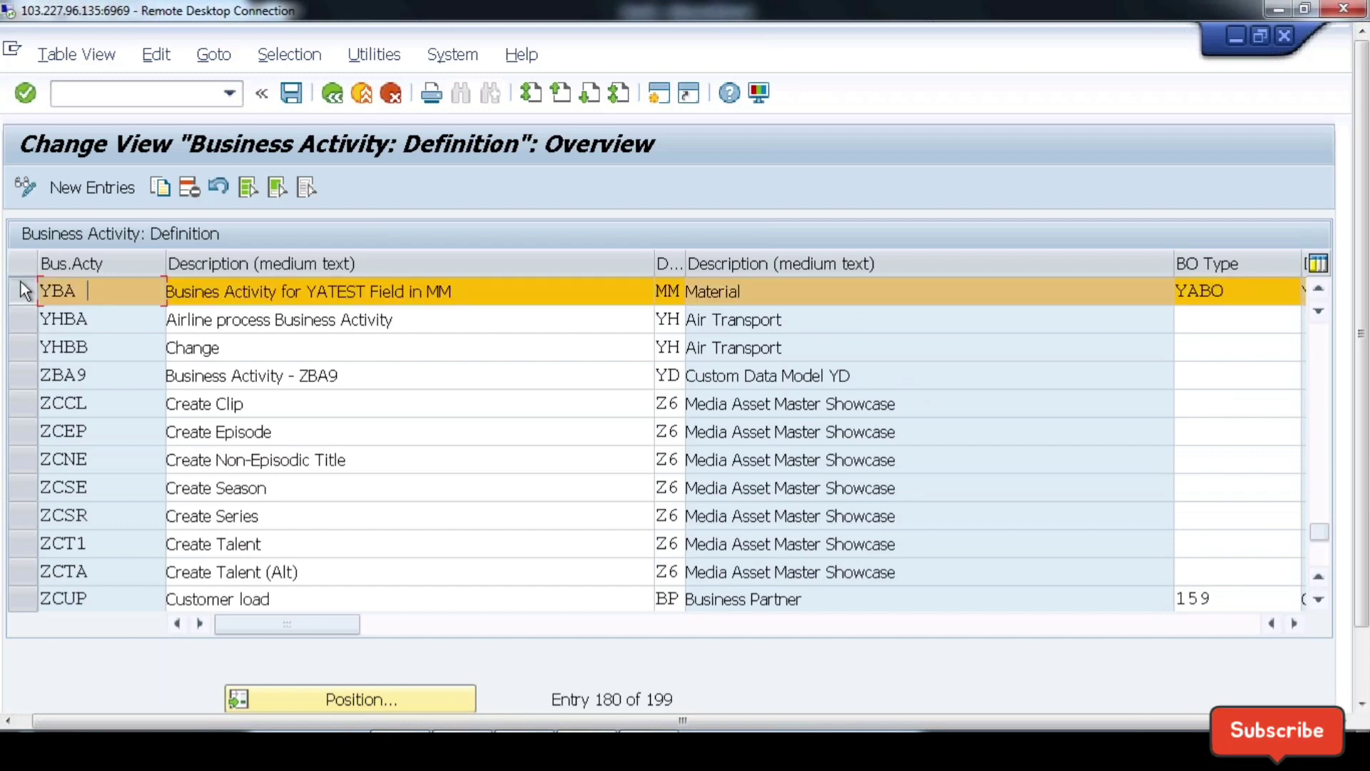
Step: Set the BO type of business activity YBA to 194 (Material)
{"action": "left_click", "coordinate": [1295, 624]}
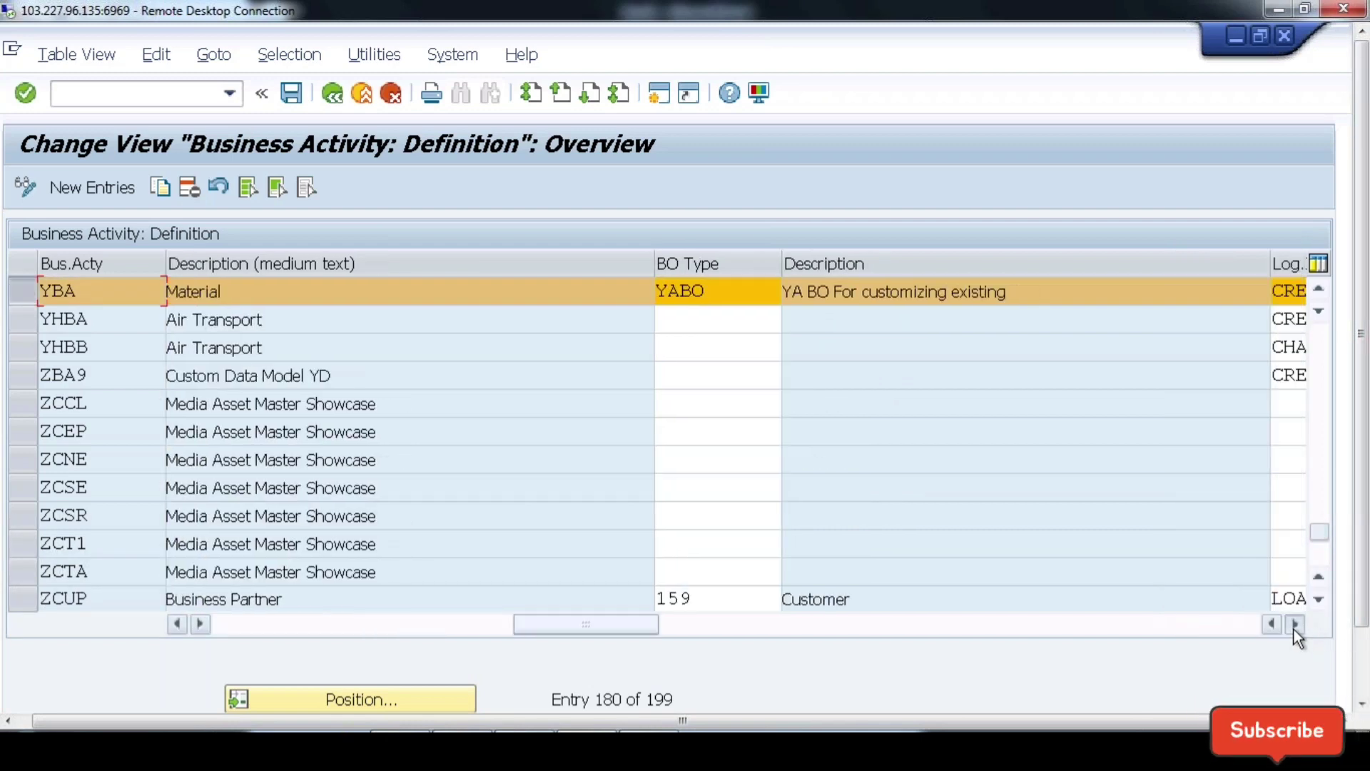
{"action": "left_click", "coordinate": [1295, 624]}
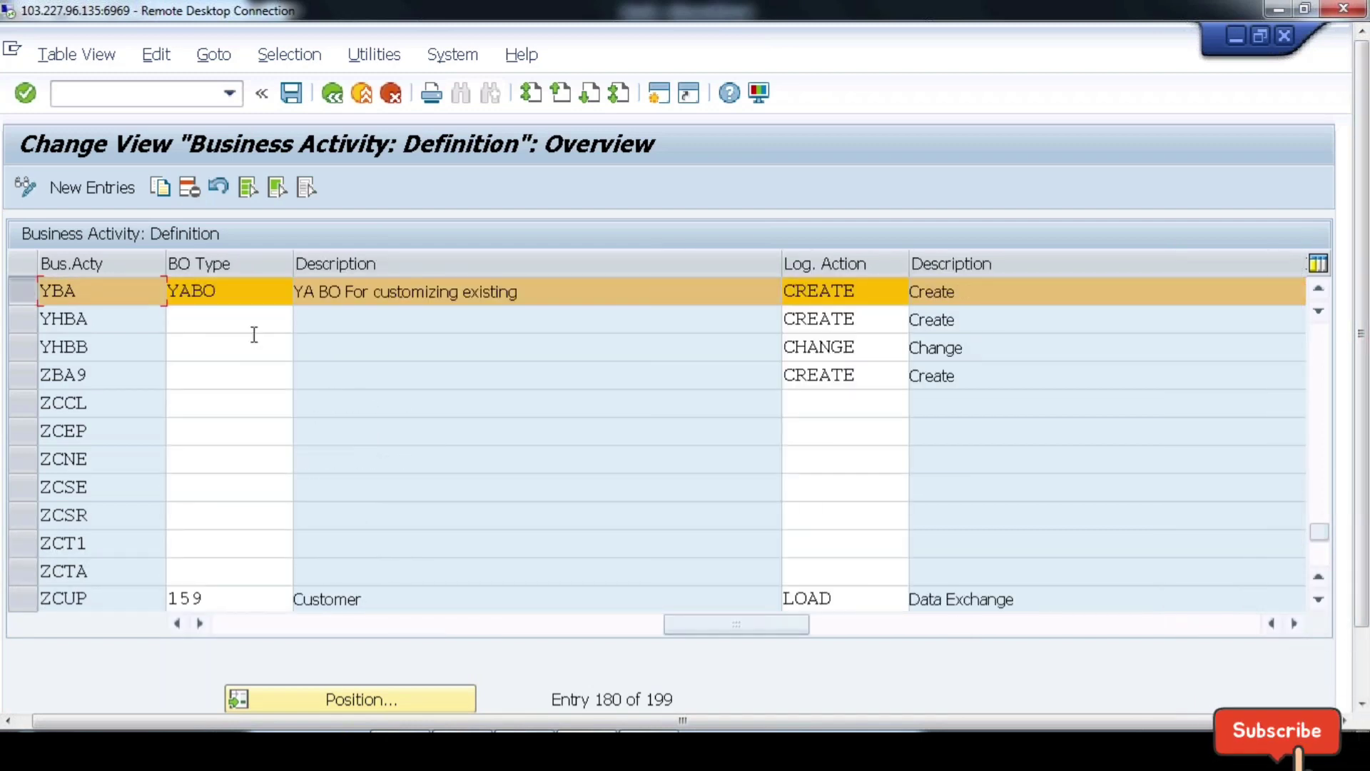
{"action": "left_click_drag", "start_coordinate": [238, 292], "coordinate": [126, 288]}
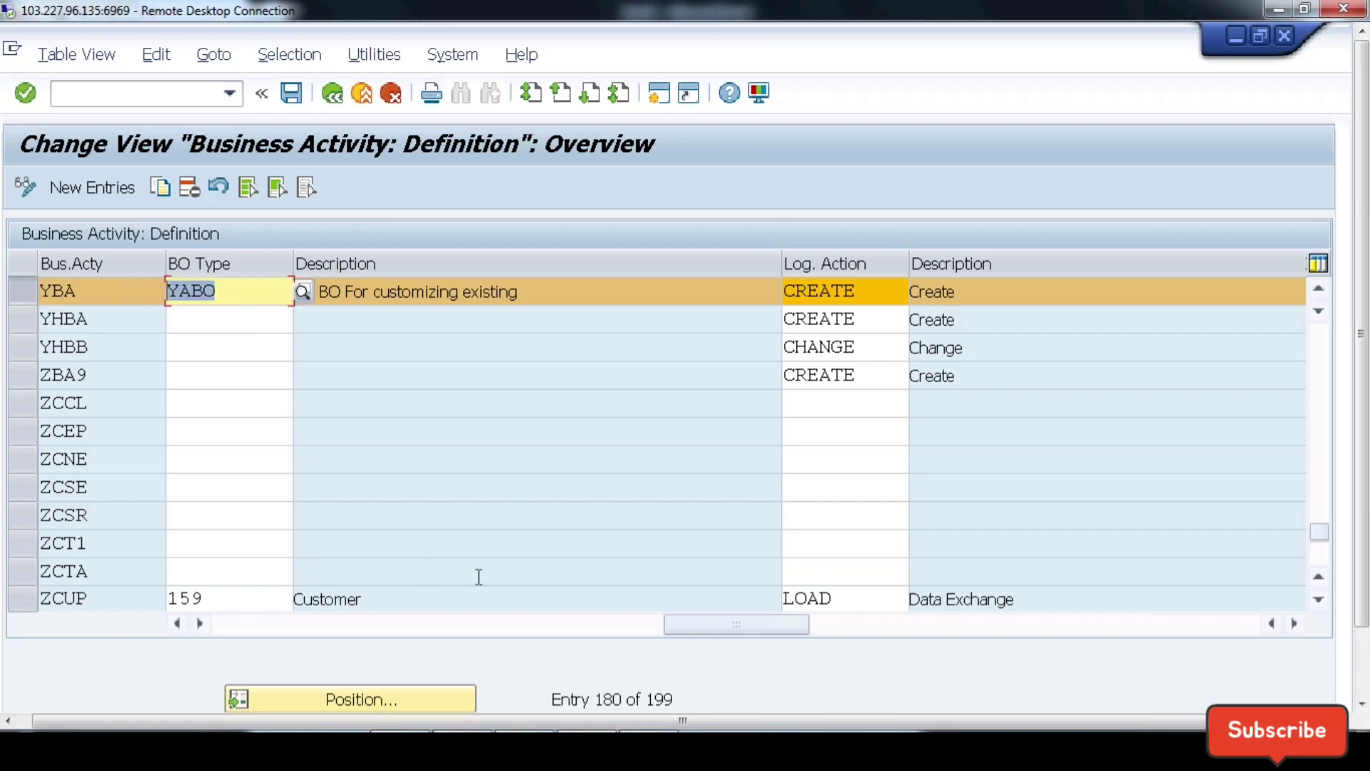
{"action": "left_click", "coordinate": [210, 293]}
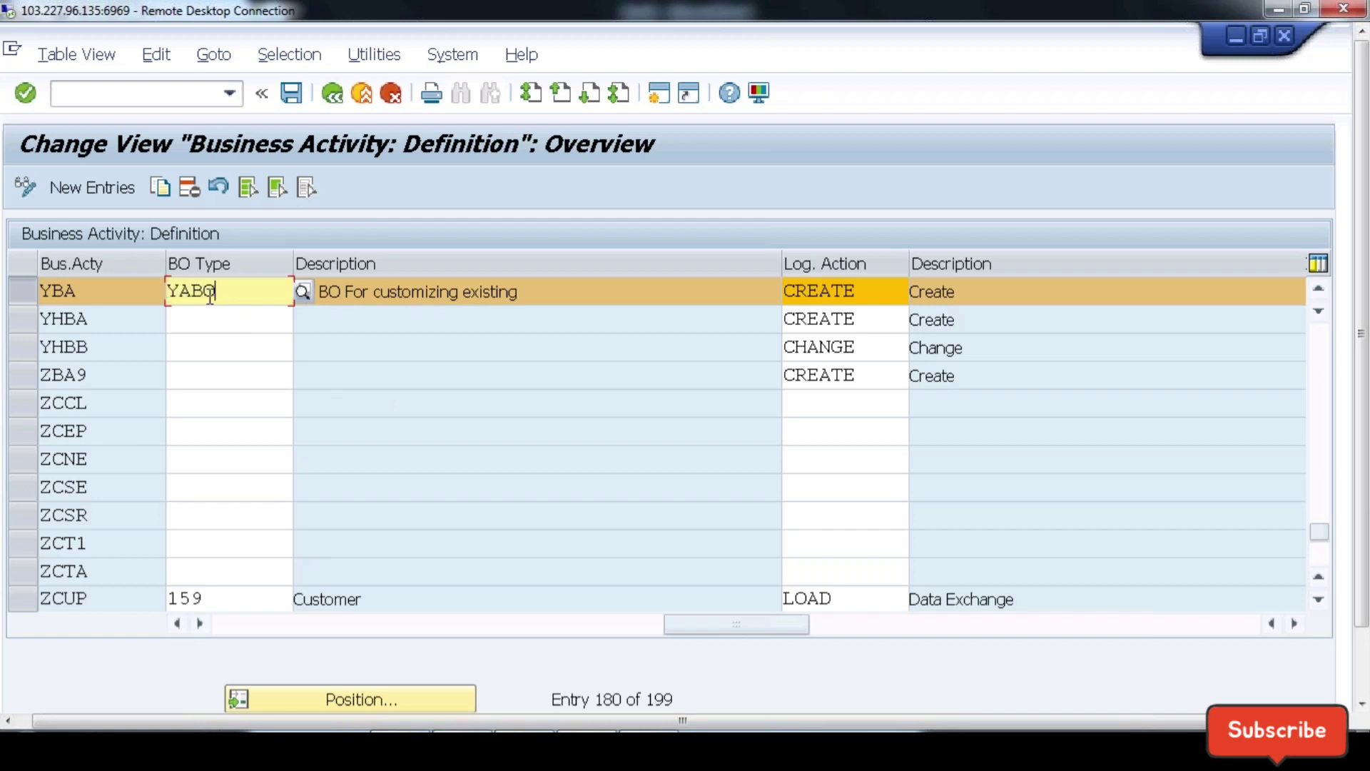
{"action": "double_click", "coordinate": [159, 291]}
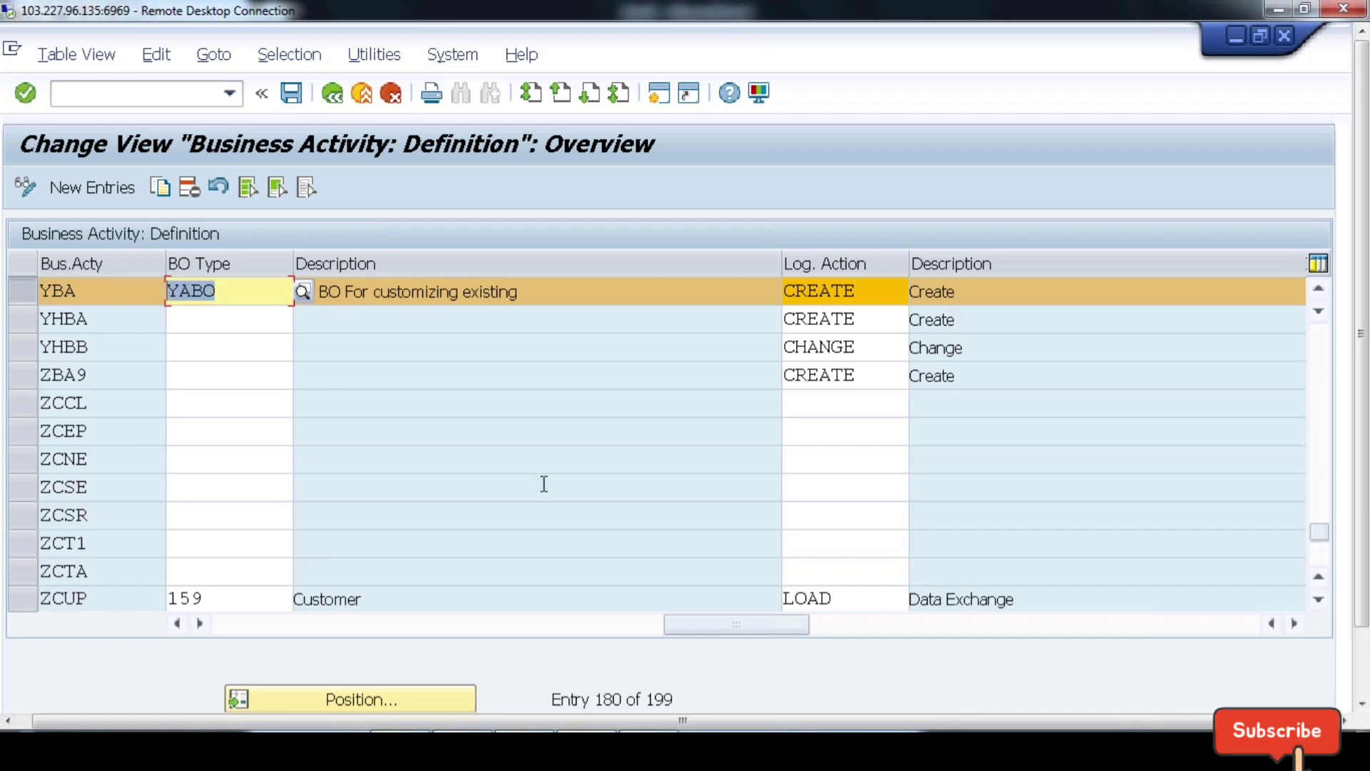
{"action": "type", "text": "194"}
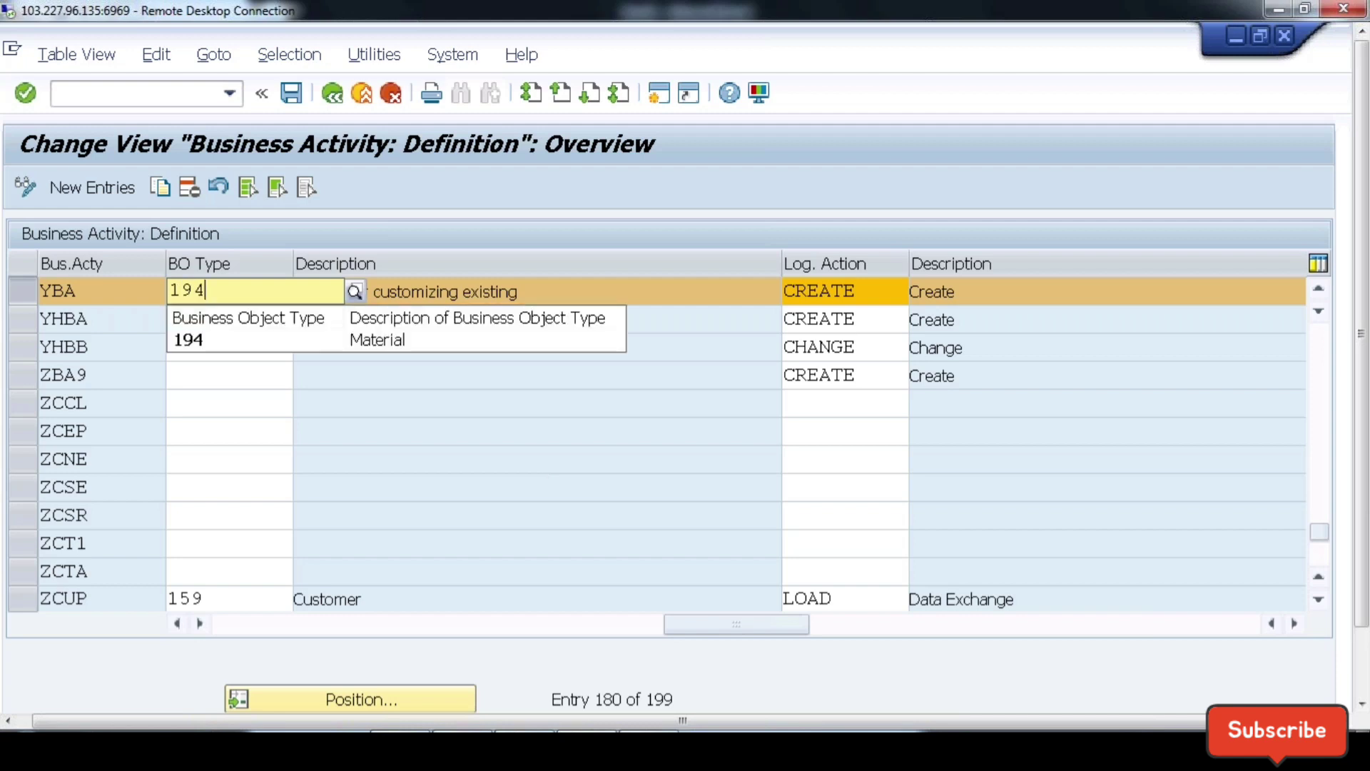
{"action": "left_click", "coordinate": [272, 345]}
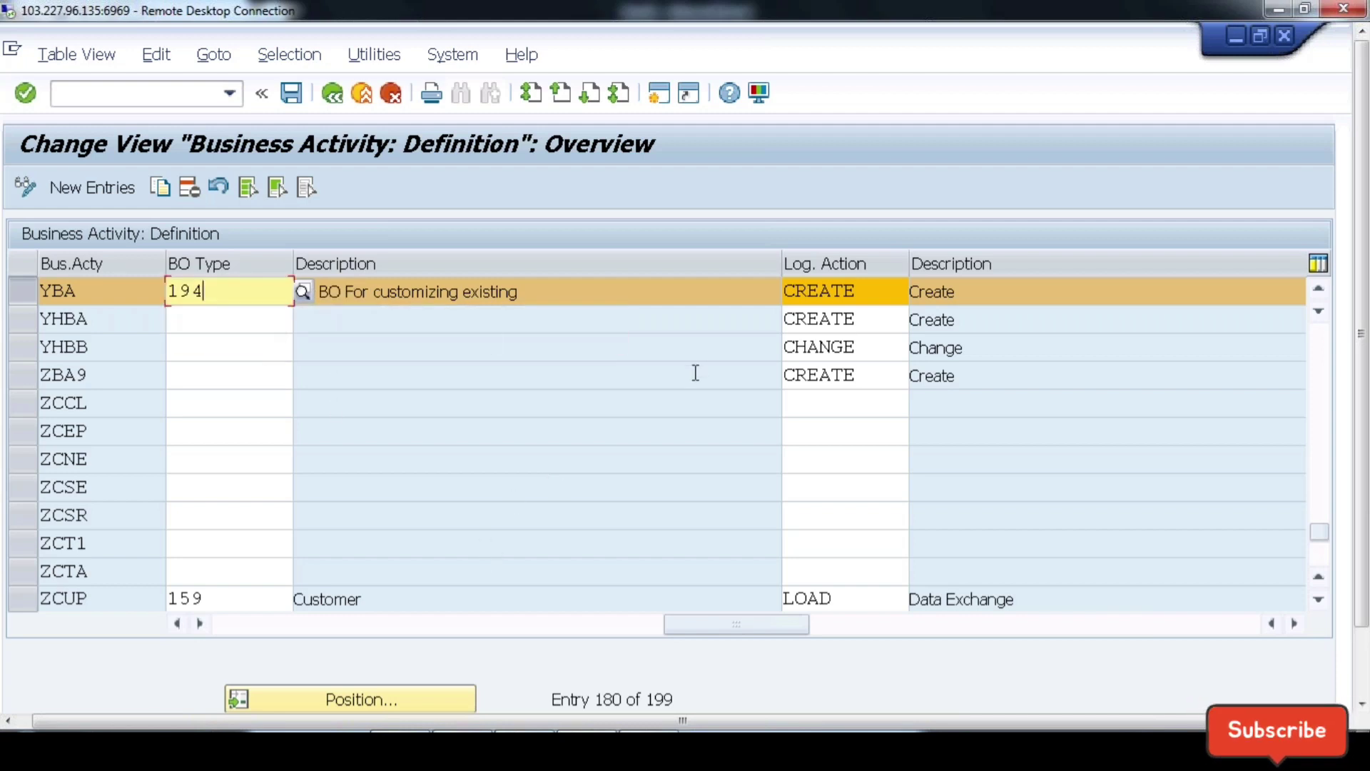
Step: Review YBA's data model and BO type, save to workbench request FGFK900039 and return to the Implementation Guide
{"action": "left_click_drag", "start_coordinate": [794, 627], "coordinate": [314, 625]}
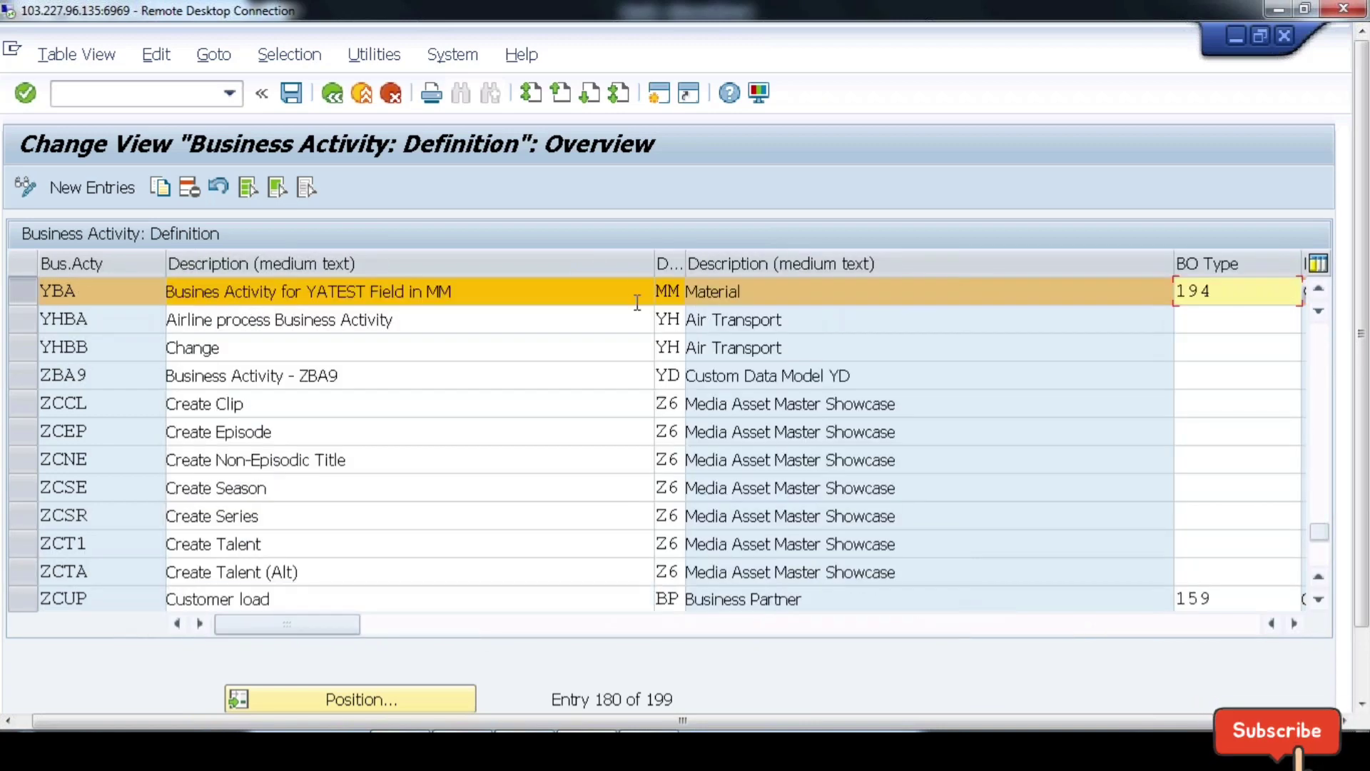
{"action": "left_click", "coordinate": [665, 288]}
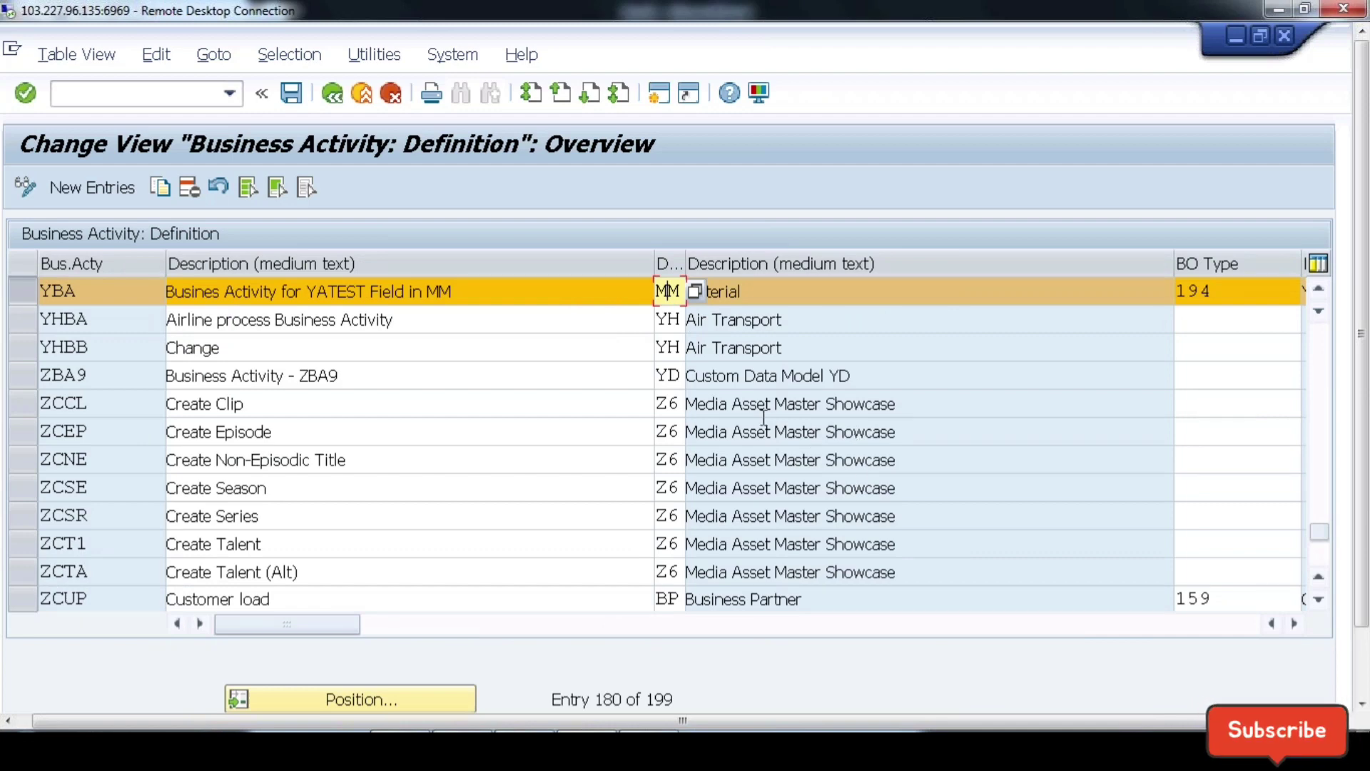
{"action": "left_click", "coordinate": [1300, 627]}
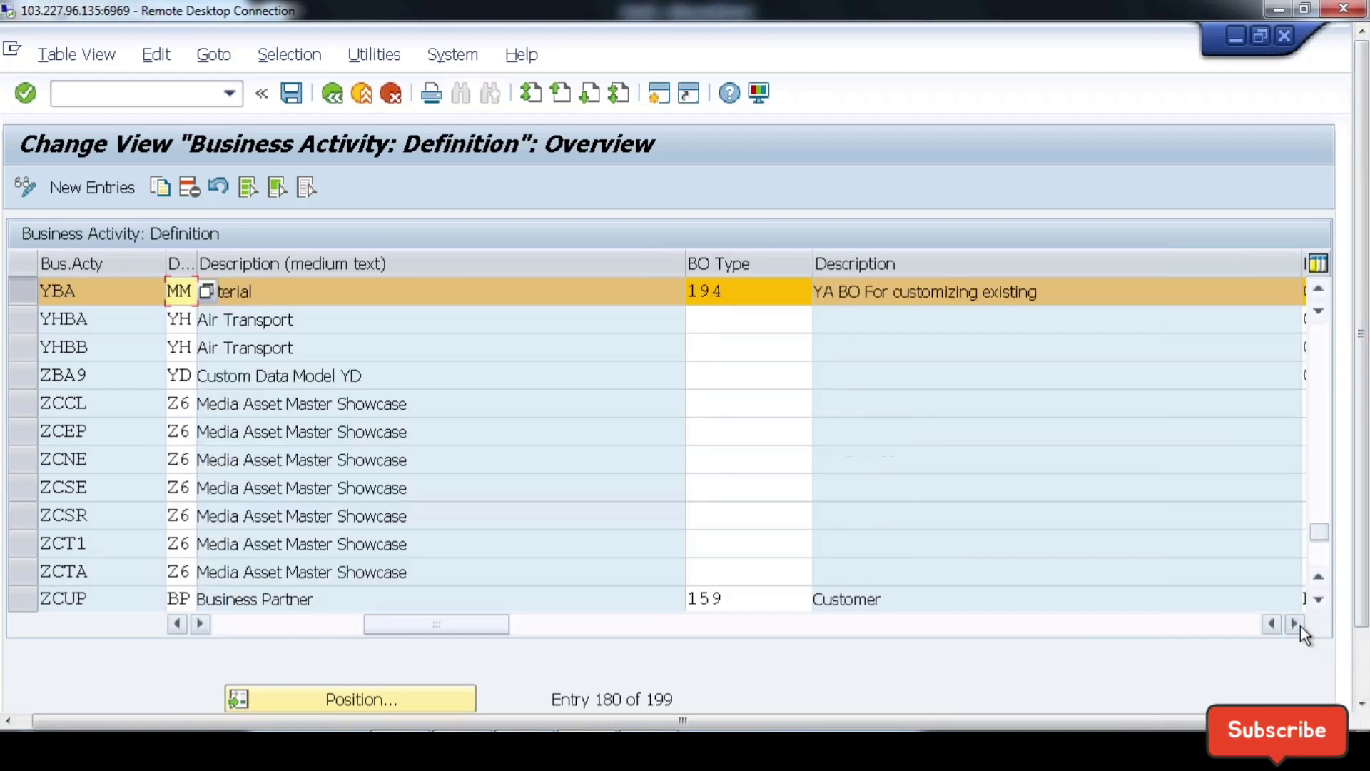
{"action": "left_click", "coordinate": [1300, 626]}
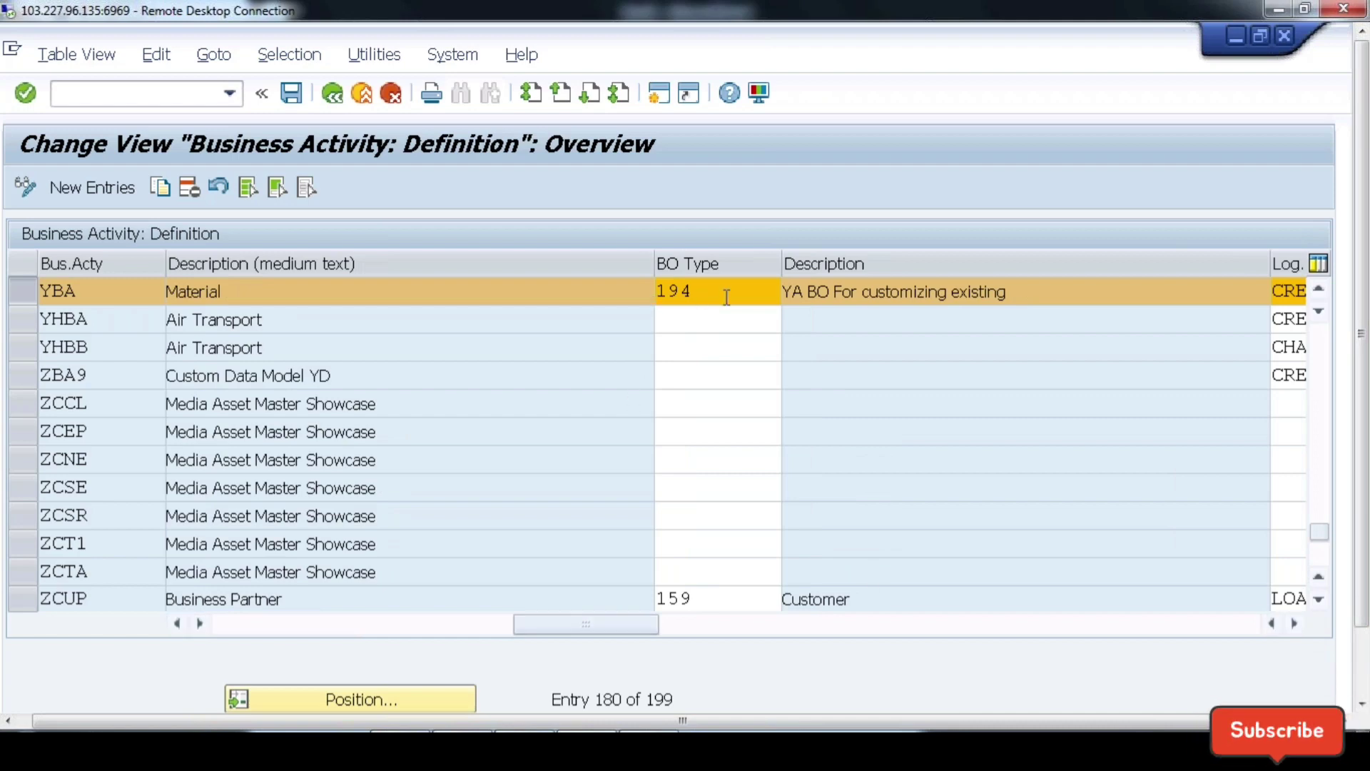
{"action": "left_click", "coordinate": [290, 93]}
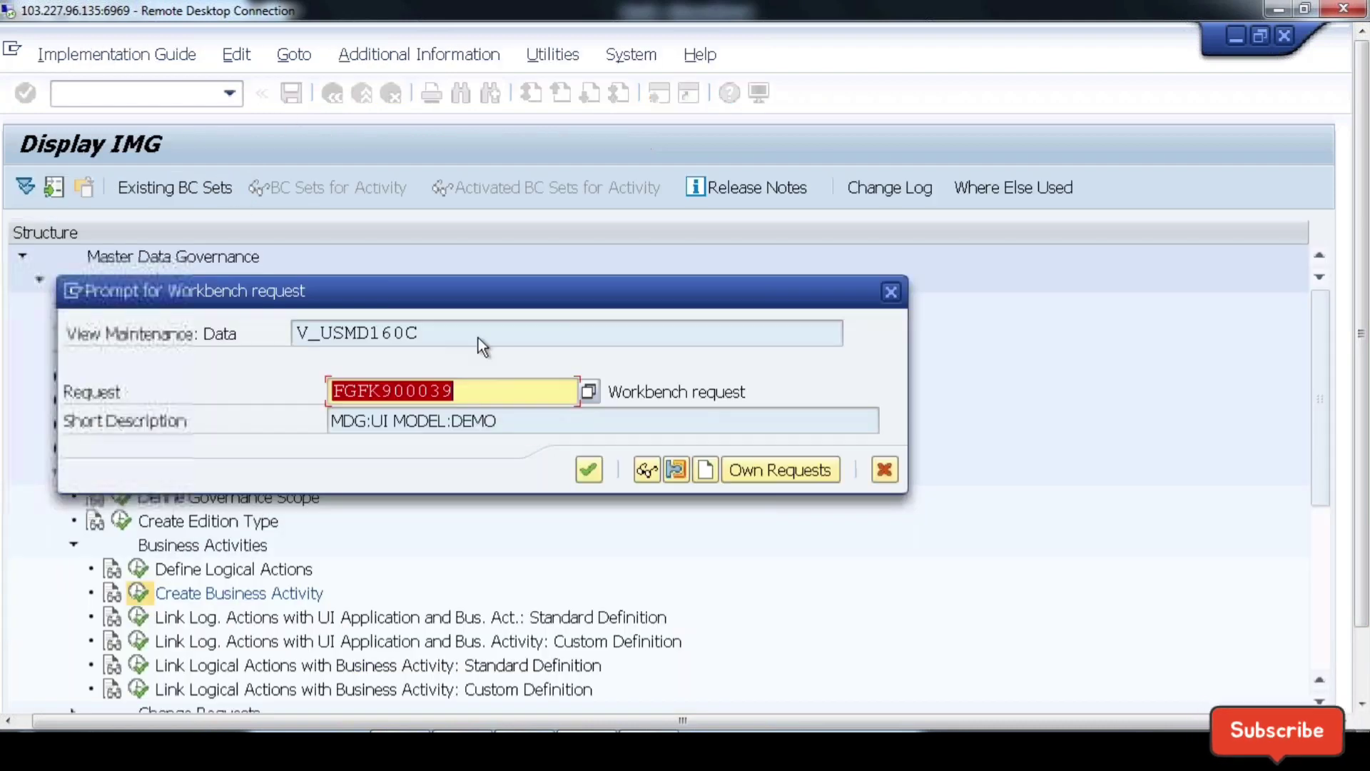
{"action": "left_click", "coordinate": [589, 470]}
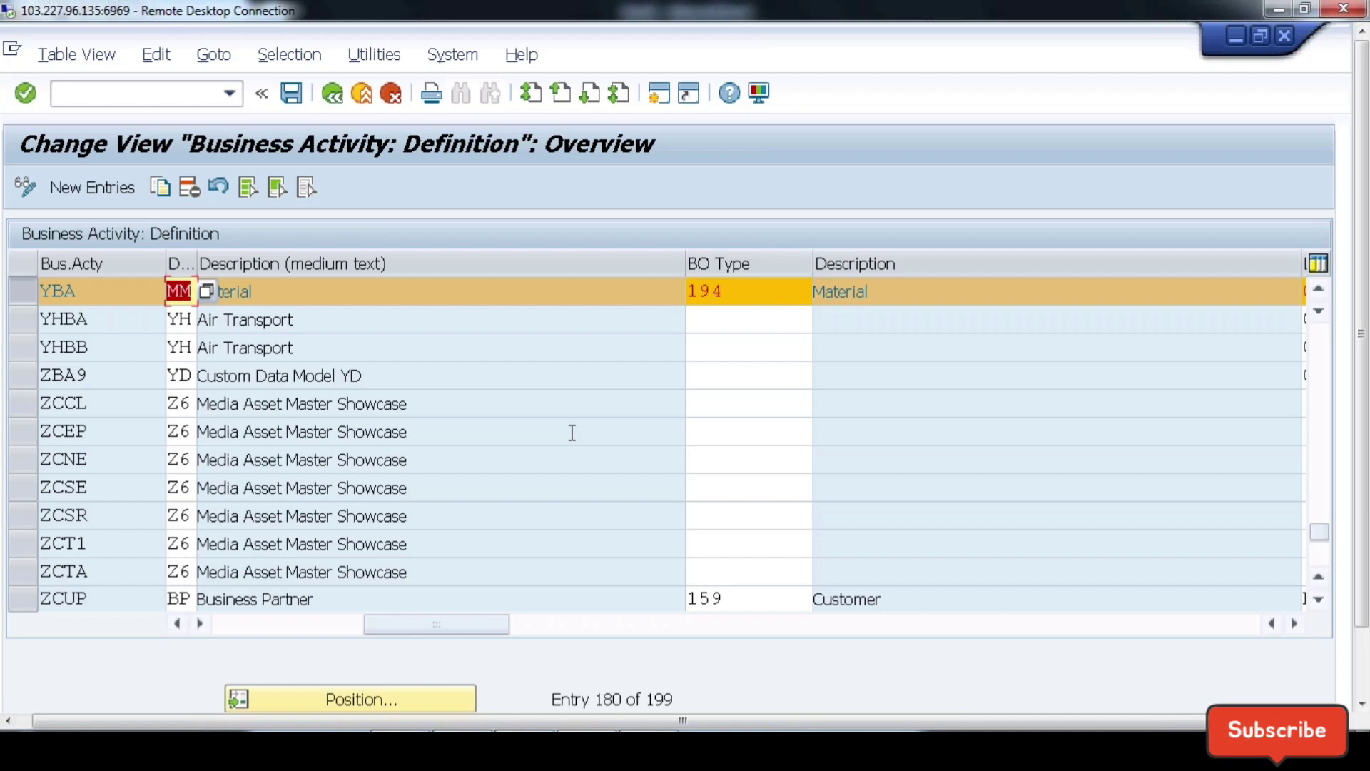
{"action": "left_click", "coordinate": [333, 93]}
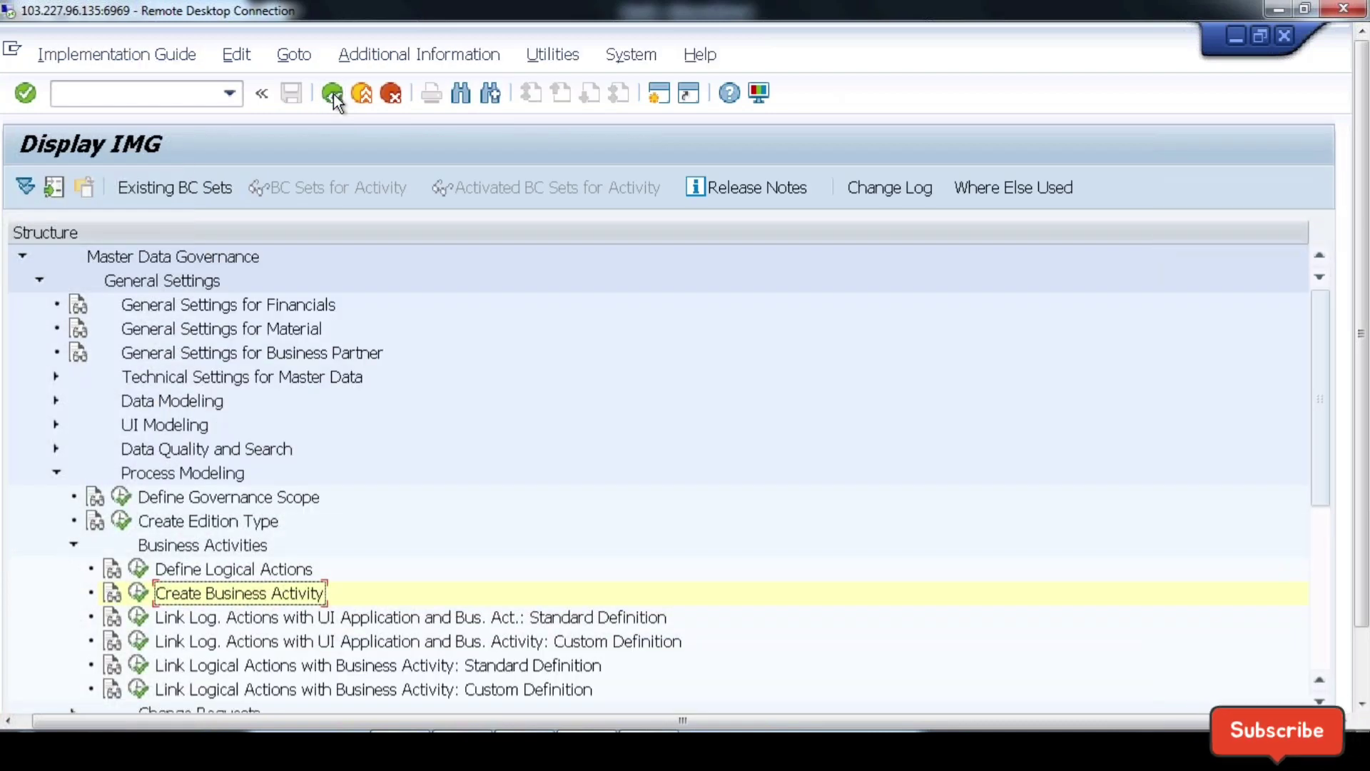
Step: Switch to the session showing YACRT's business activities, save the change request type and return to the Implementation Guide
{"action": "left_click", "coordinate": [1359, 679]}
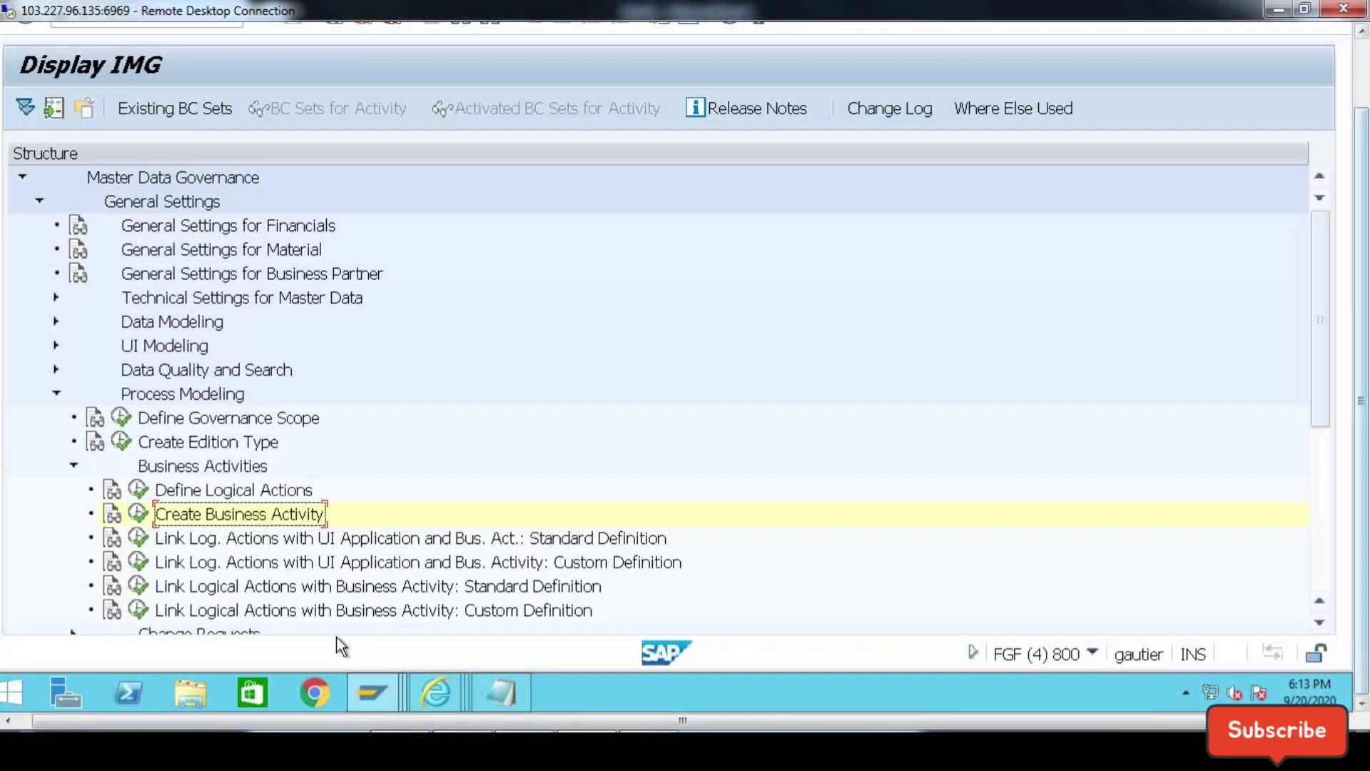
{"action": "left_click", "coordinate": [363, 692]}
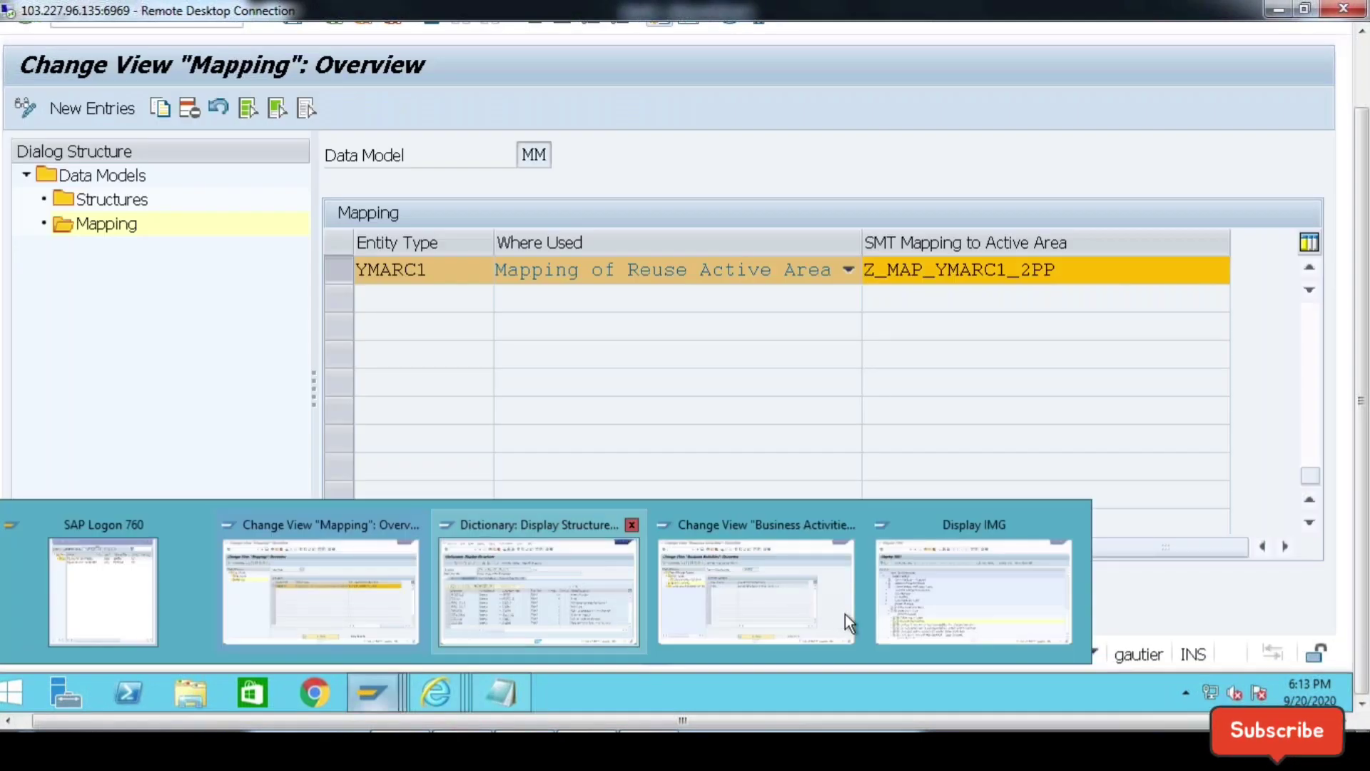
{"action": "left_click", "coordinate": [742, 621]}
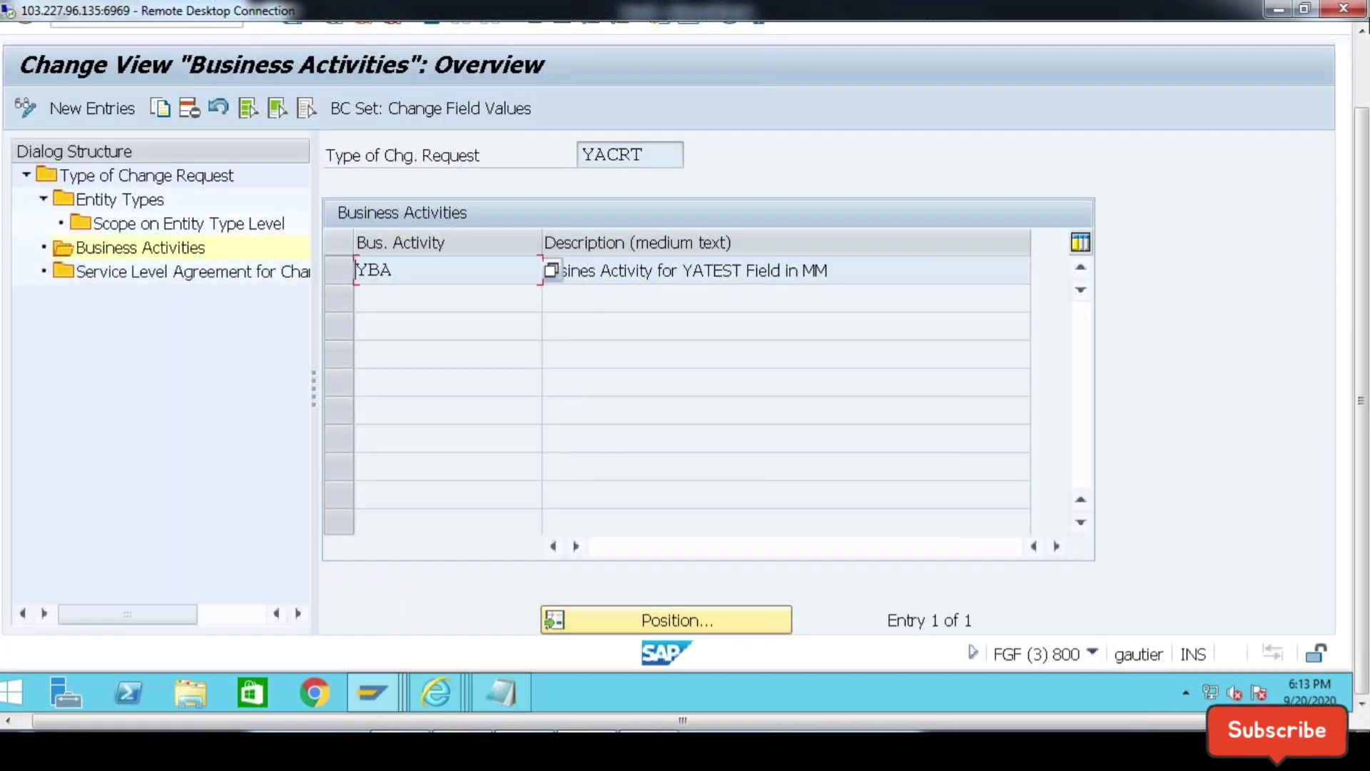
{"action": "left_click", "coordinate": [1363, 75]}
{"action": "left_click", "coordinate": [291, 93]}
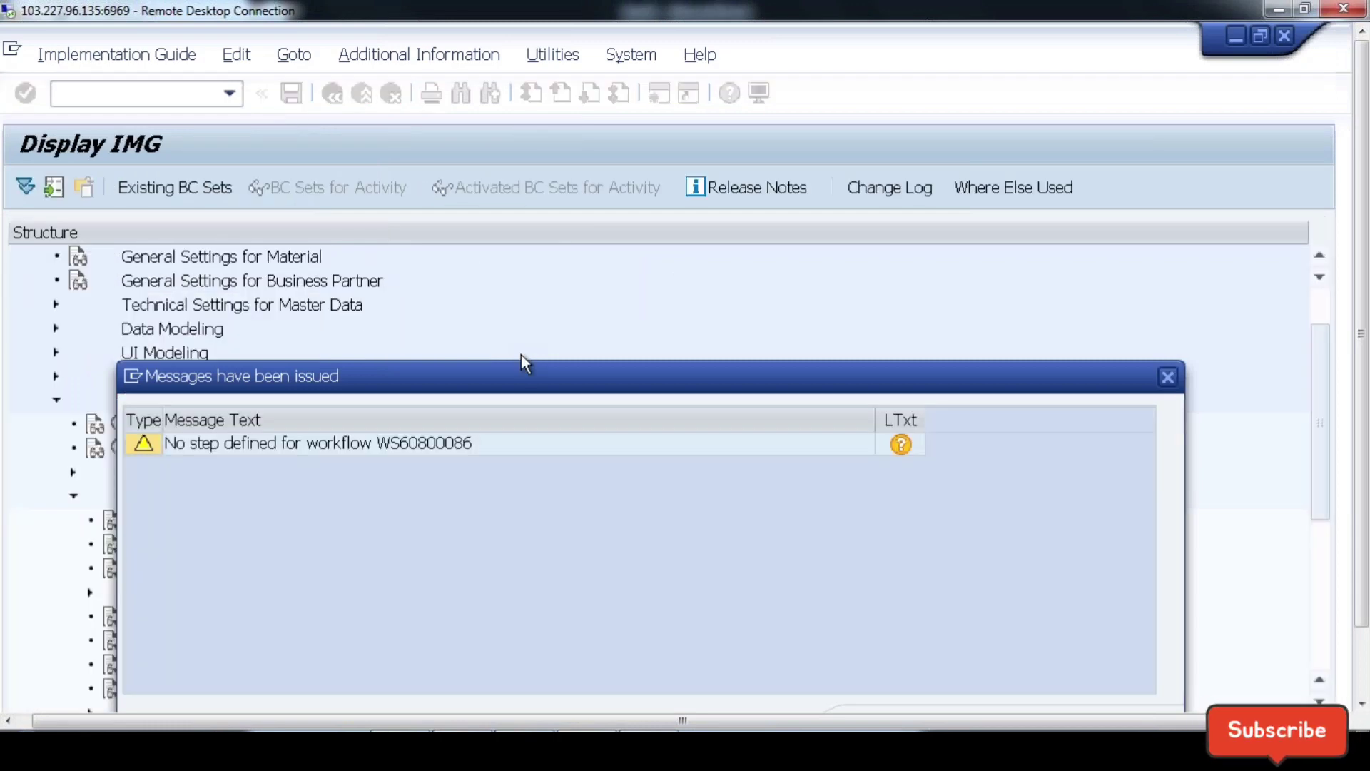
{"action": "key", "text": "Return"}
{"action": "left_click", "coordinate": [337, 94]}
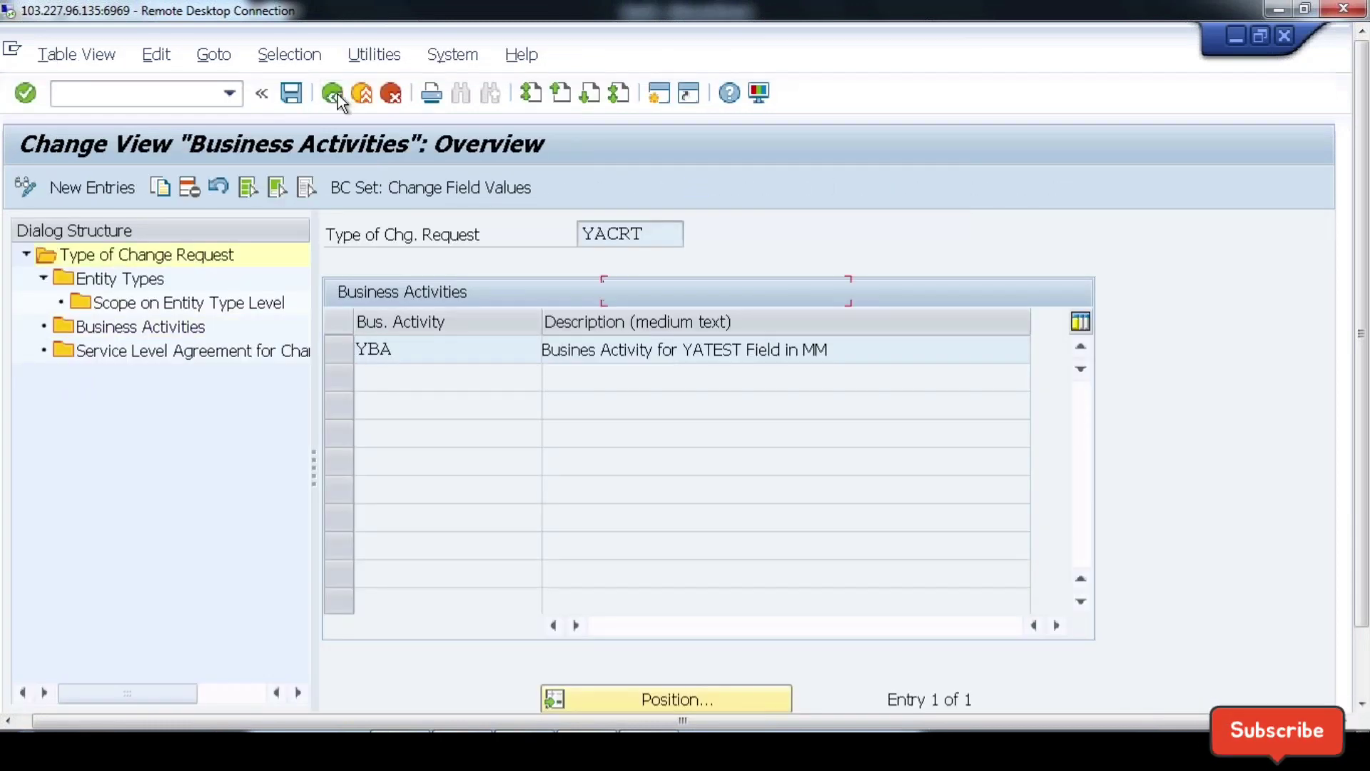
{"action": "left_click", "coordinate": [336, 94]}
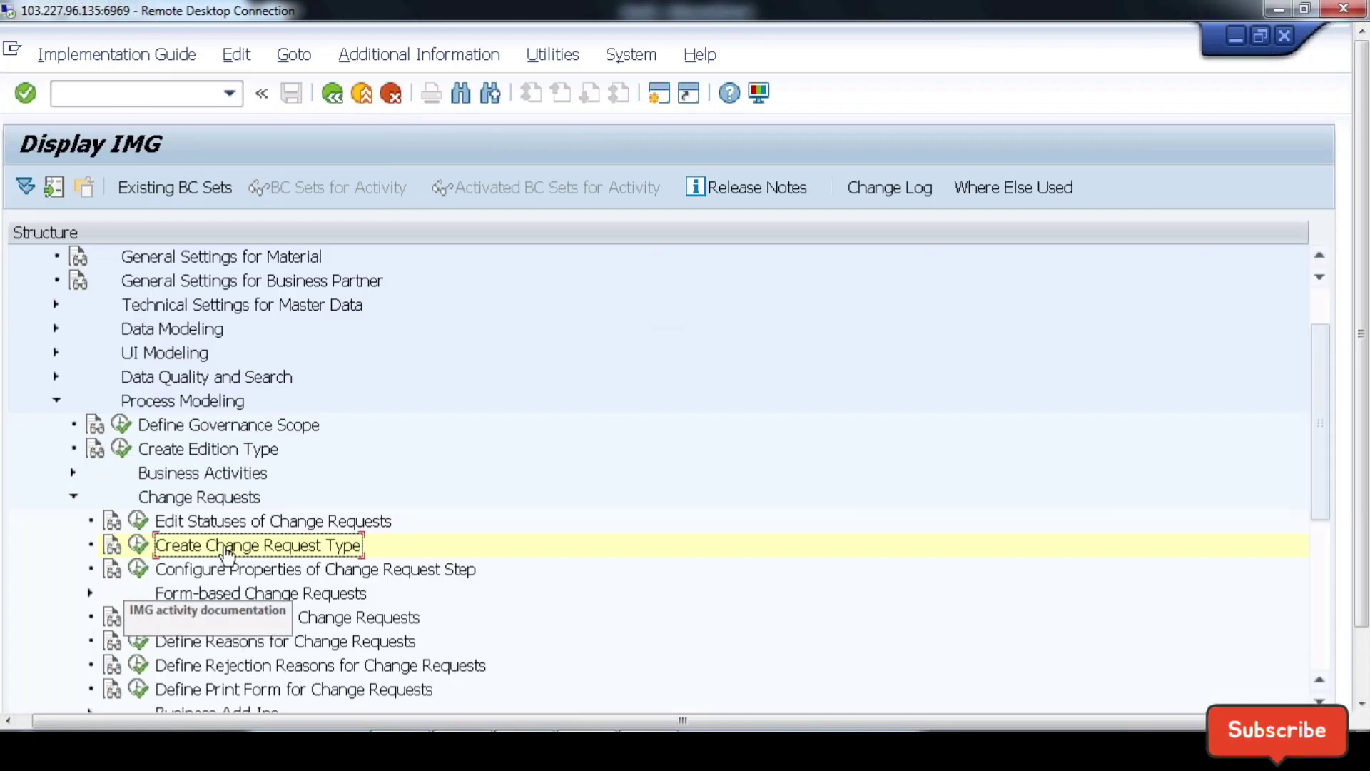
Step: Switch to Material Governance in Internet Explorer and try to start a new material with change request type YACRT
{"action": "left_click", "coordinate": [1363, 687]}
{"action": "mouse_move", "coordinate": [399, 664]}
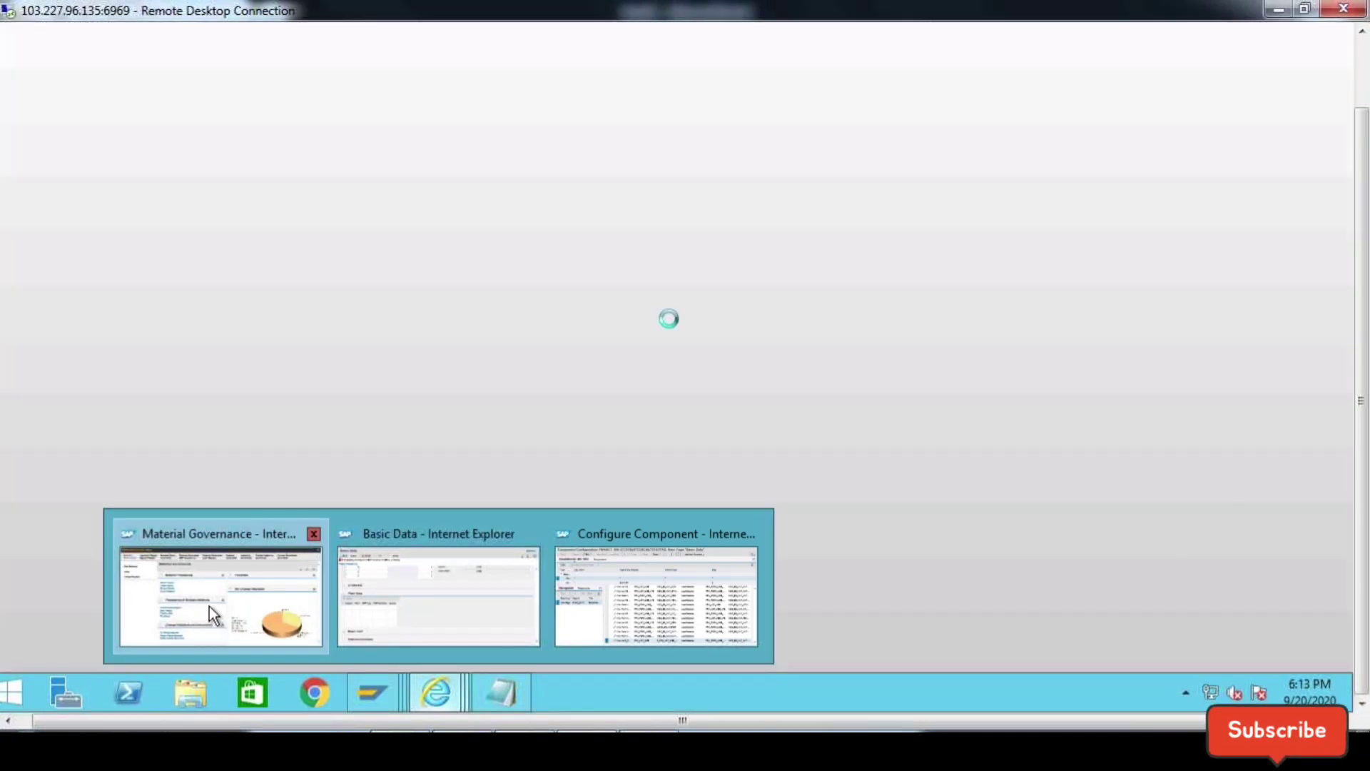
{"action": "left_click", "coordinate": [208, 606]}
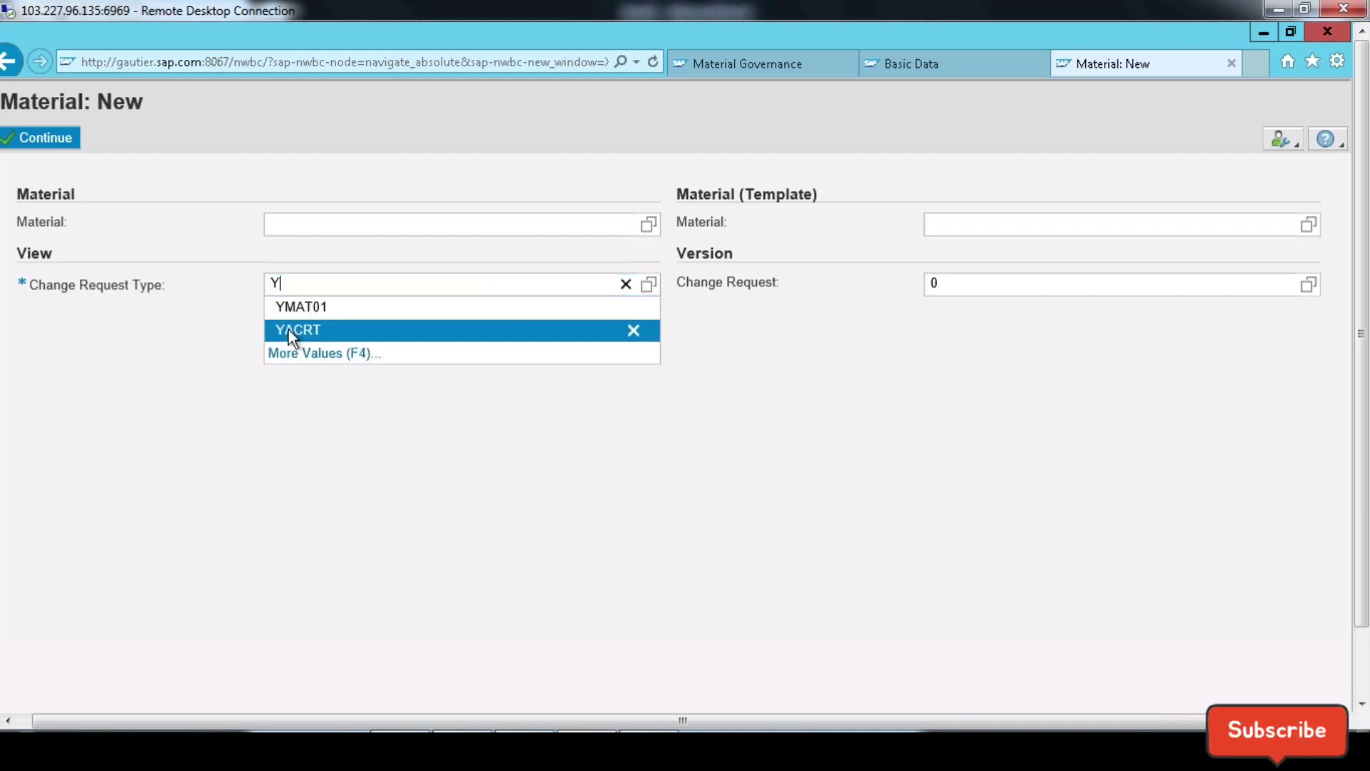
{"action": "left_click", "coordinate": [292, 333]}
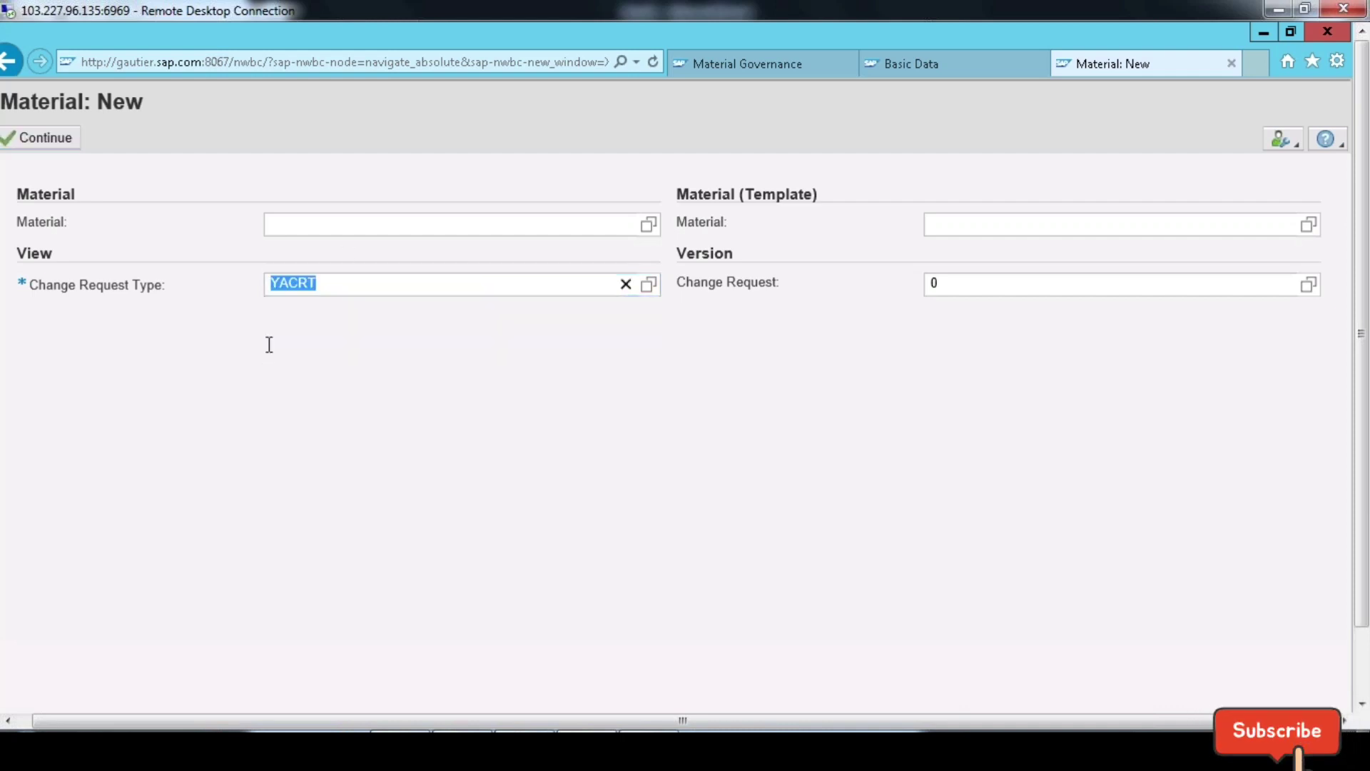
{"action": "left_click", "coordinate": [44, 138]}
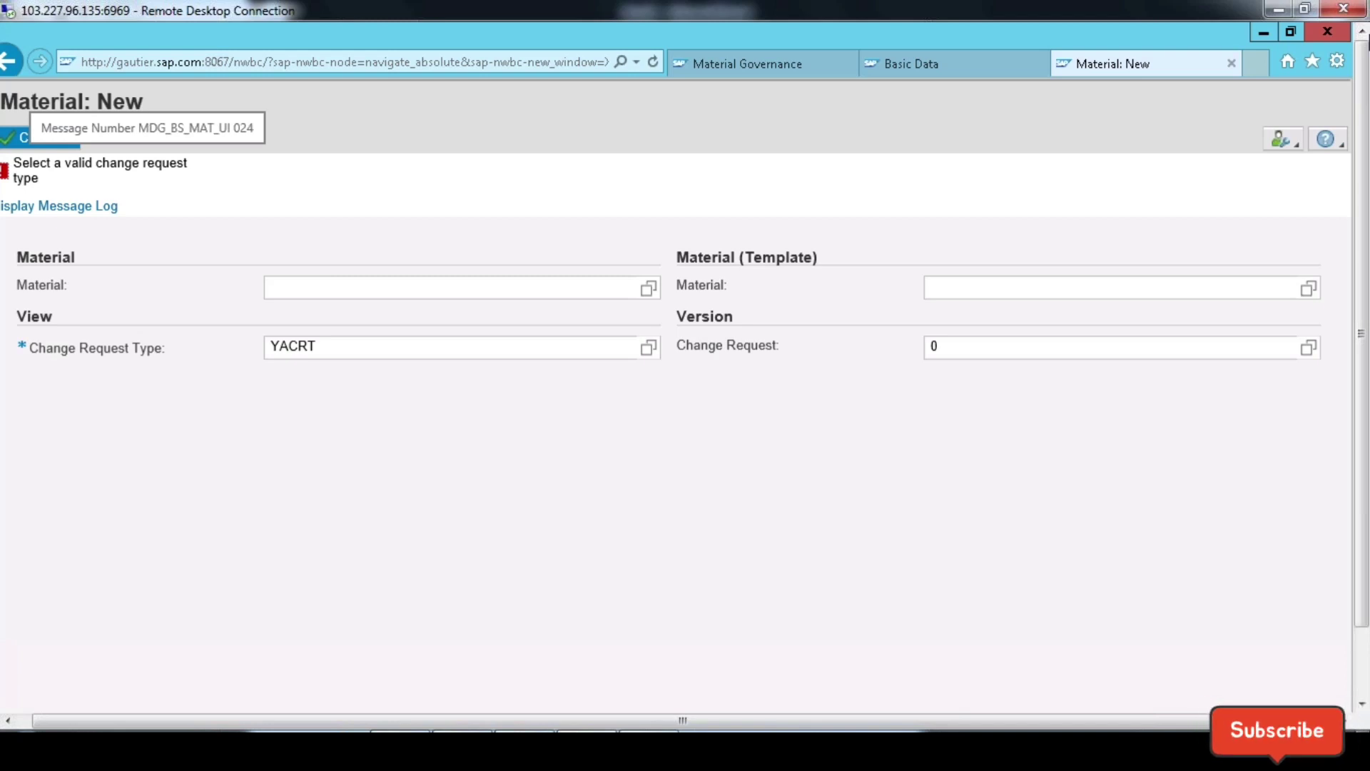
Step: Return to SAP GUI, open the change request type maintenance and position the list on YACRT
{"action": "left_click", "coordinate": [1264, 32]}
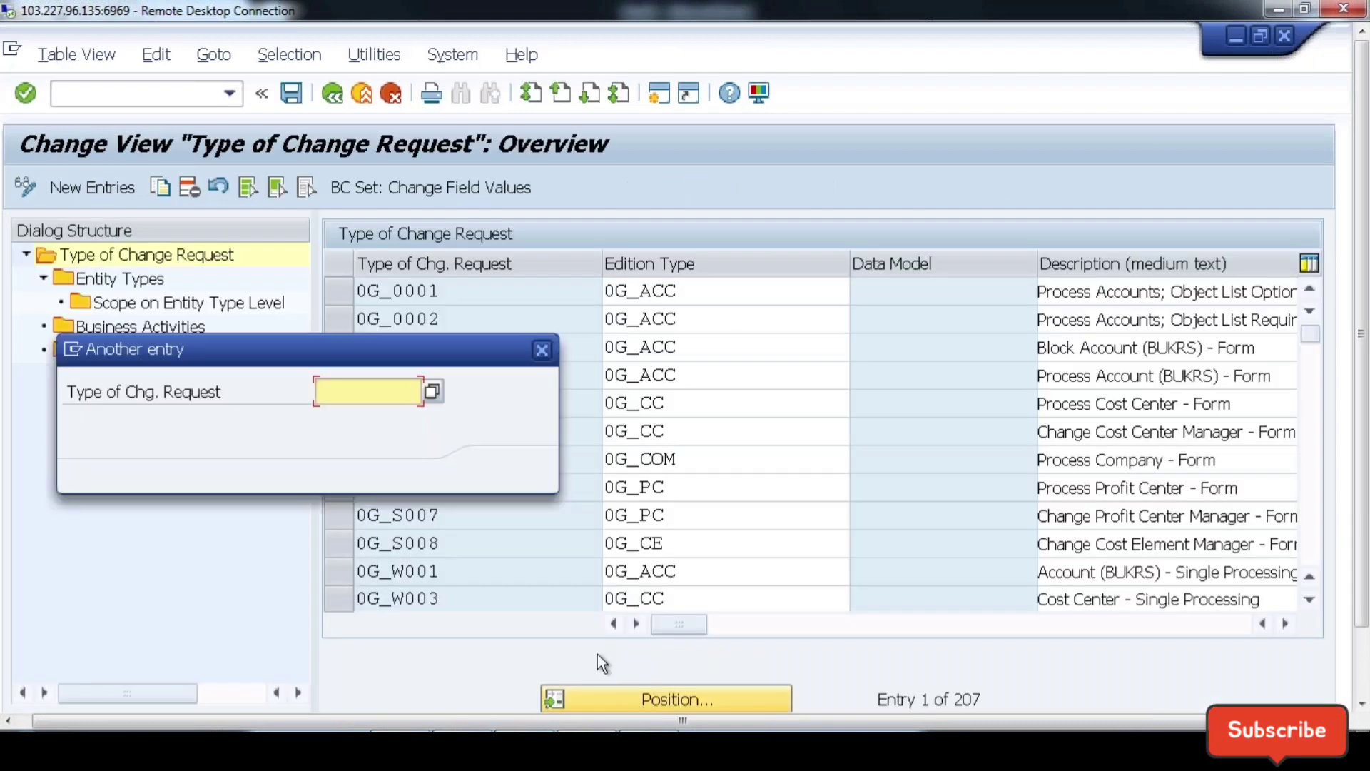
{"action": "type", "text": "YBA"}
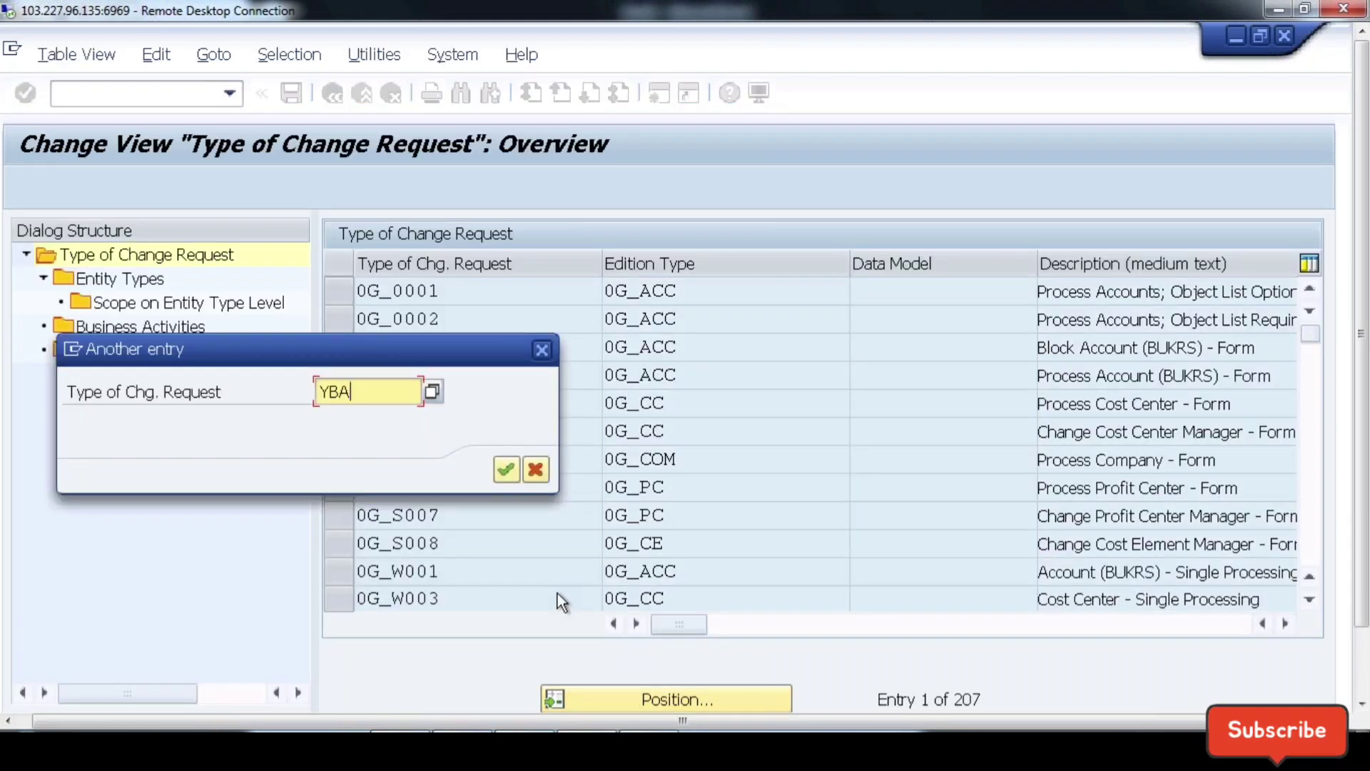
{"action": "key", "text": "BackSpace"}
{"action": "key", "text": "BackSpace"}
{"action": "key", "text": "BackSpace"}
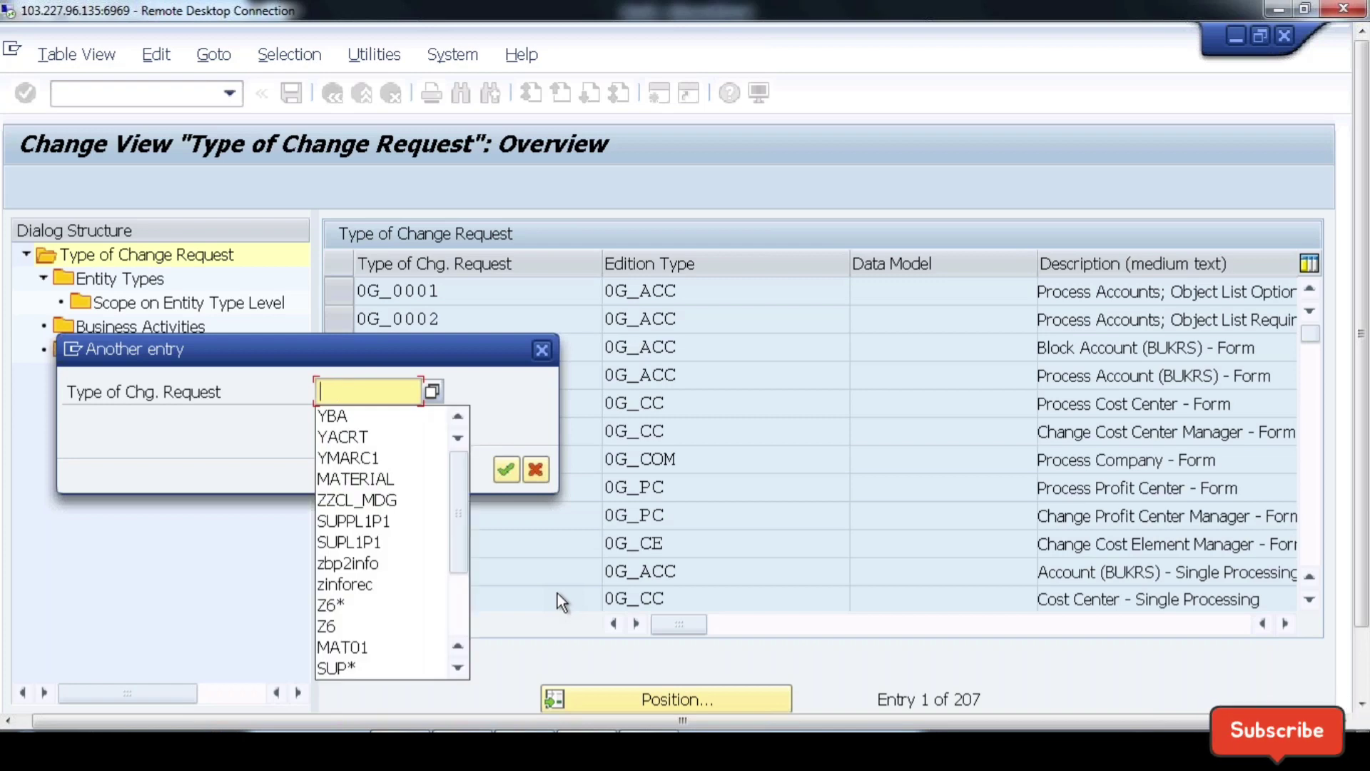
{"action": "left_click", "coordinate": [347, 438]}
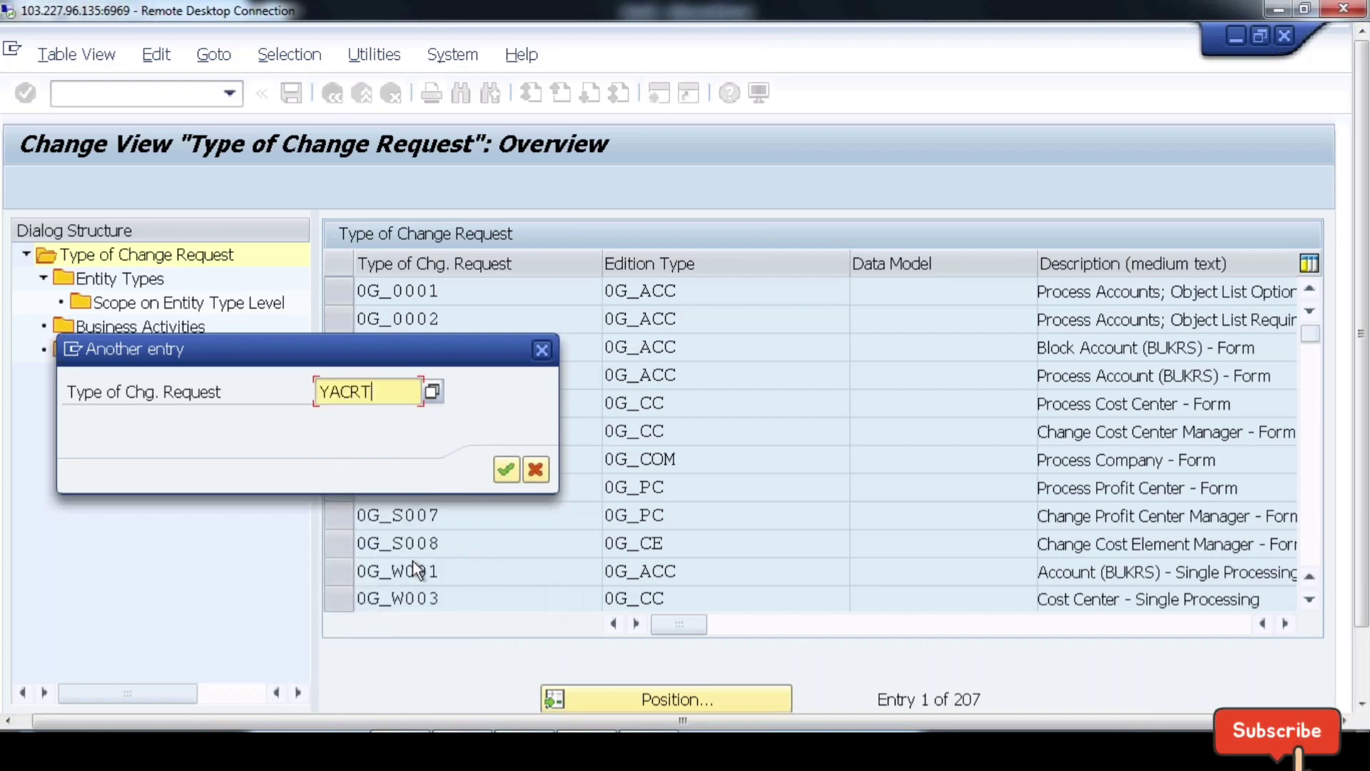
{"action": "left_click", "coordinate": [504, 471]}
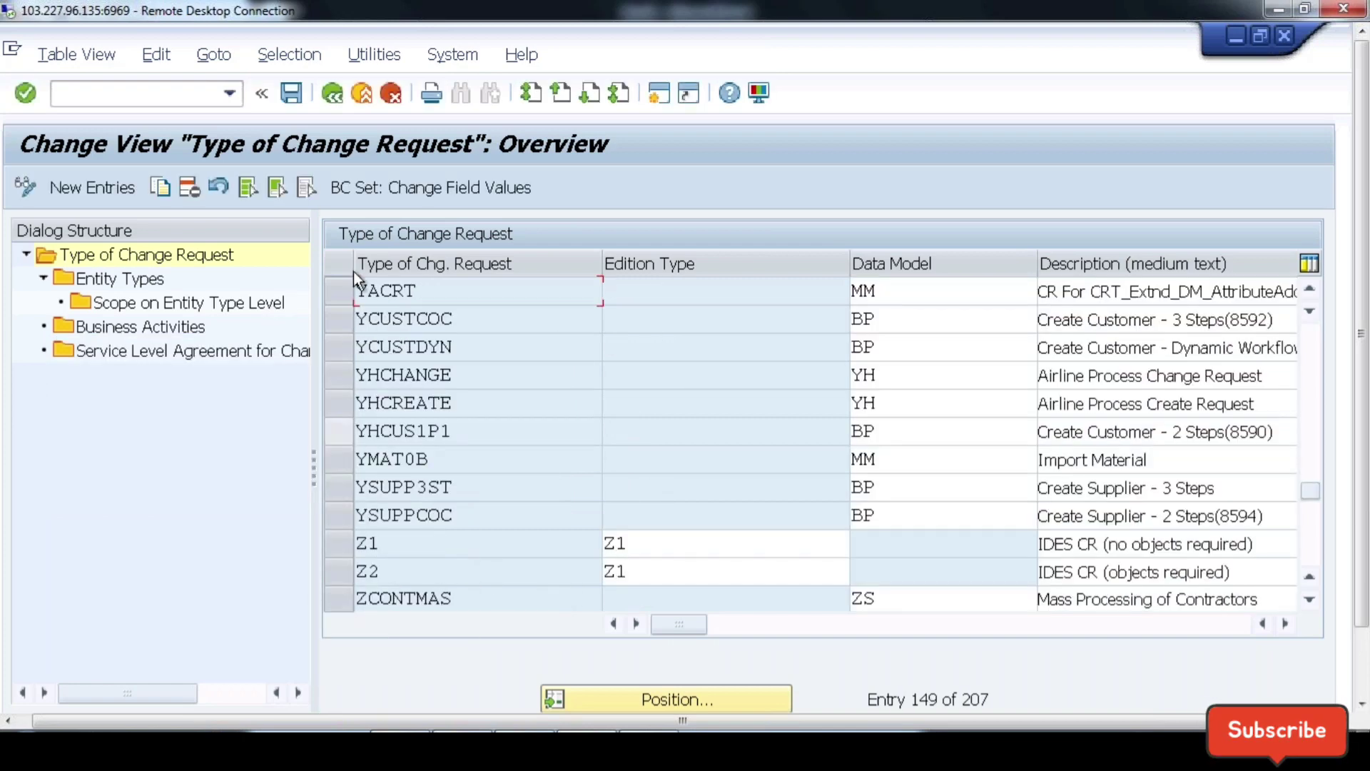
Step: Review YACRT's object flags, main entity type and workflow, and the configuration ID of its MATERIAL entity type
{"action": "left_click", "coordinate": [344, 289]}
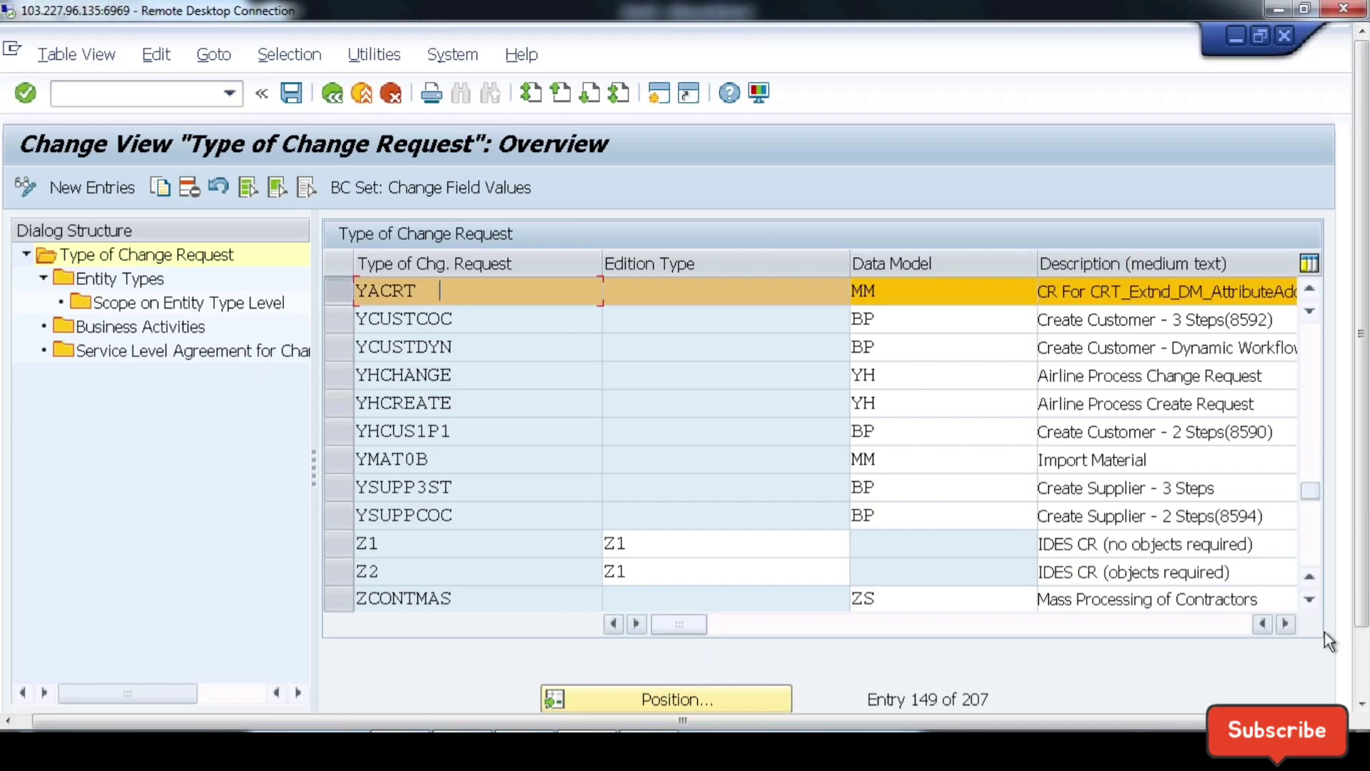
{"action": "left_click", "coordinate": [1287, 625]}
{"action": "left_click", "coordinate": [1287, 625]}
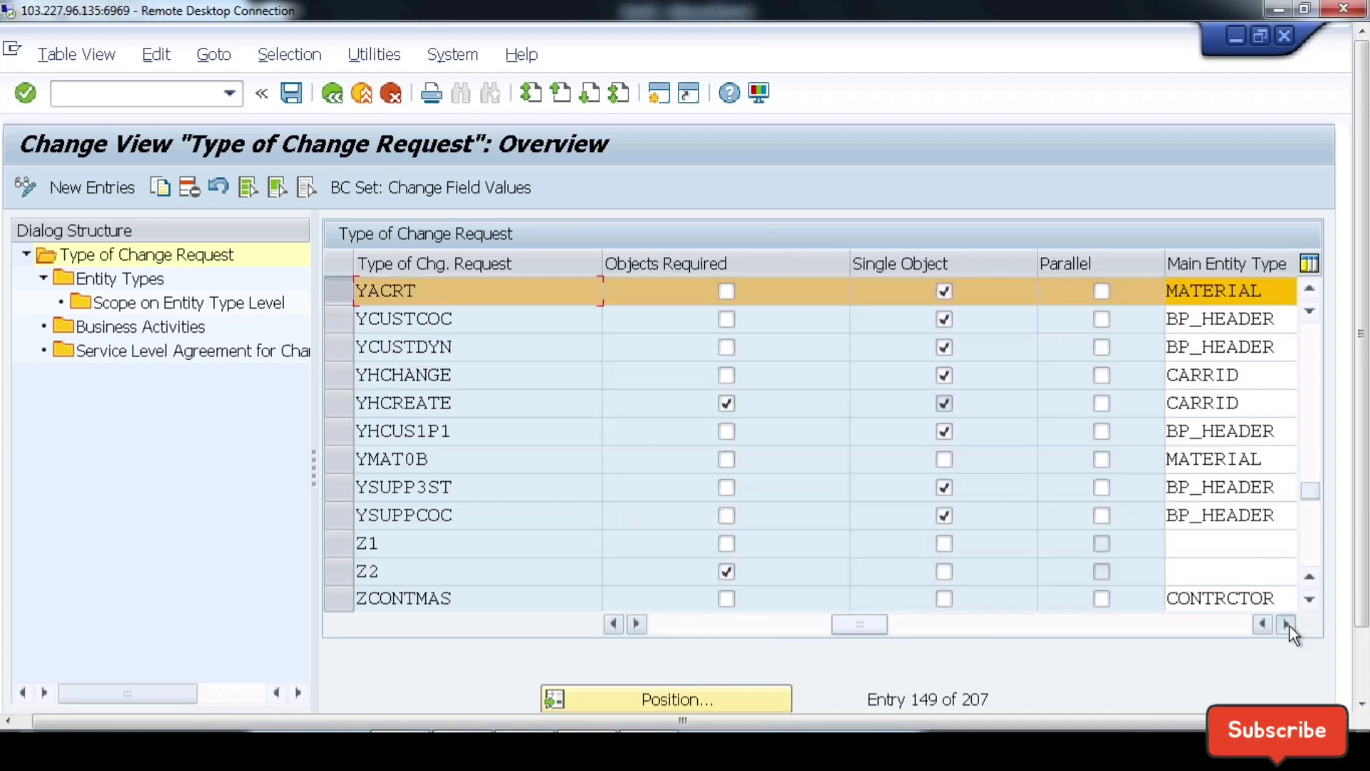
{"action": "left_click", "coordinate": [1287, 625]}
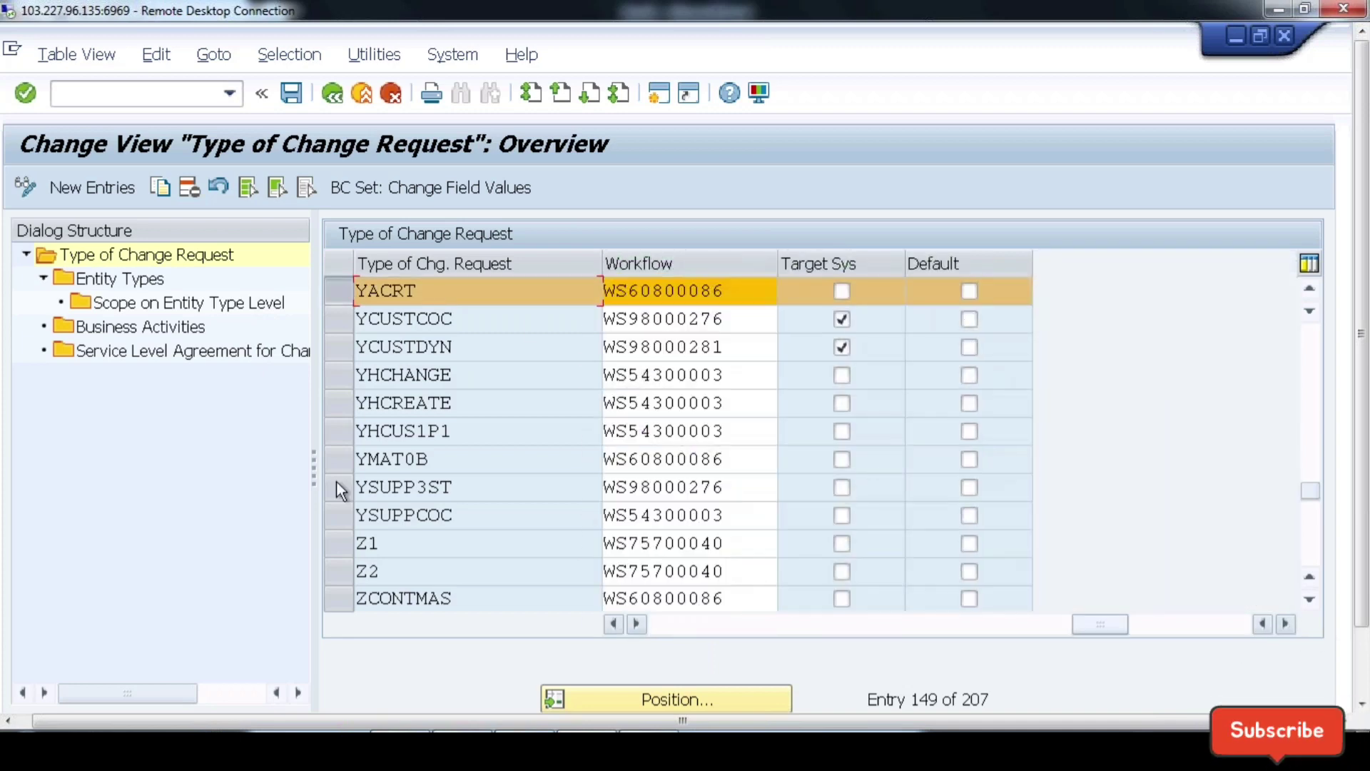
{"action": "double_click", "coordinate": [113, 280]}
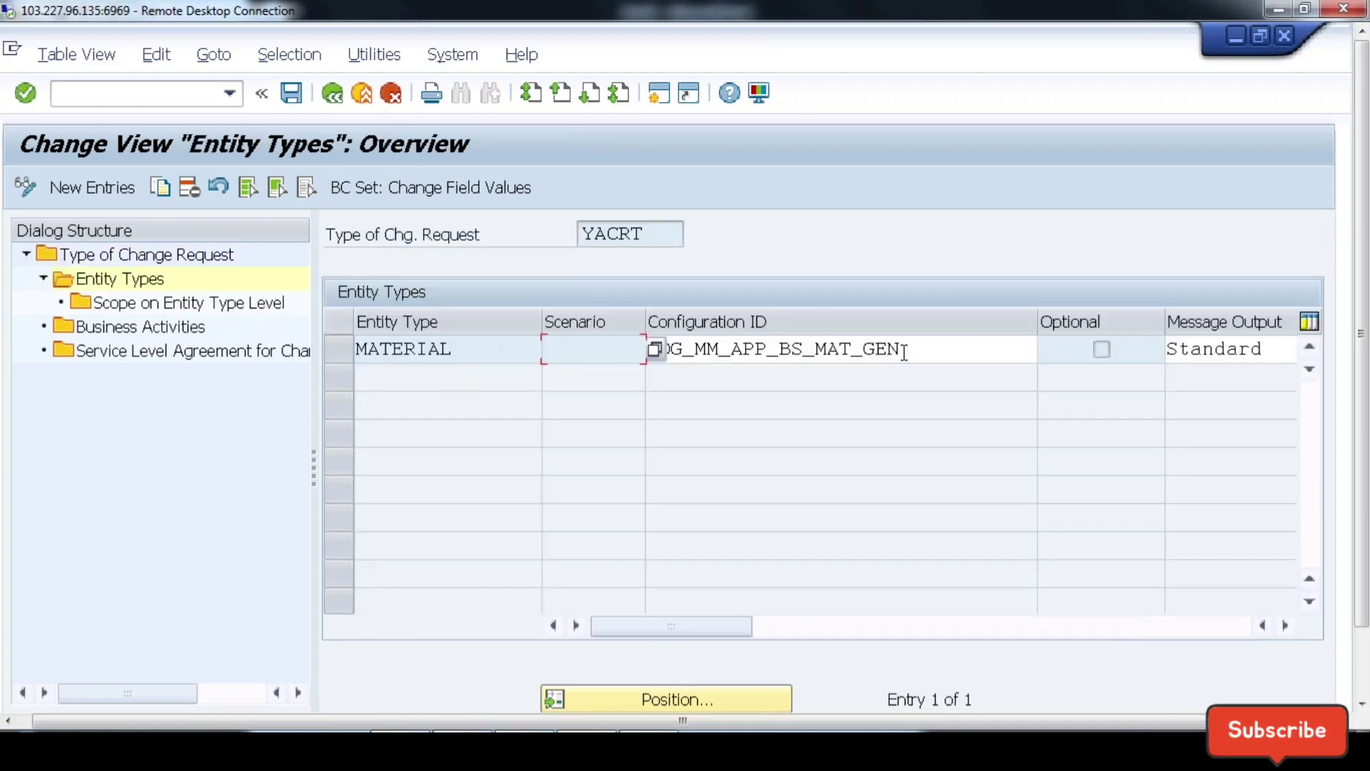
{"action": "left_click", "coordinate": [340, 350]}
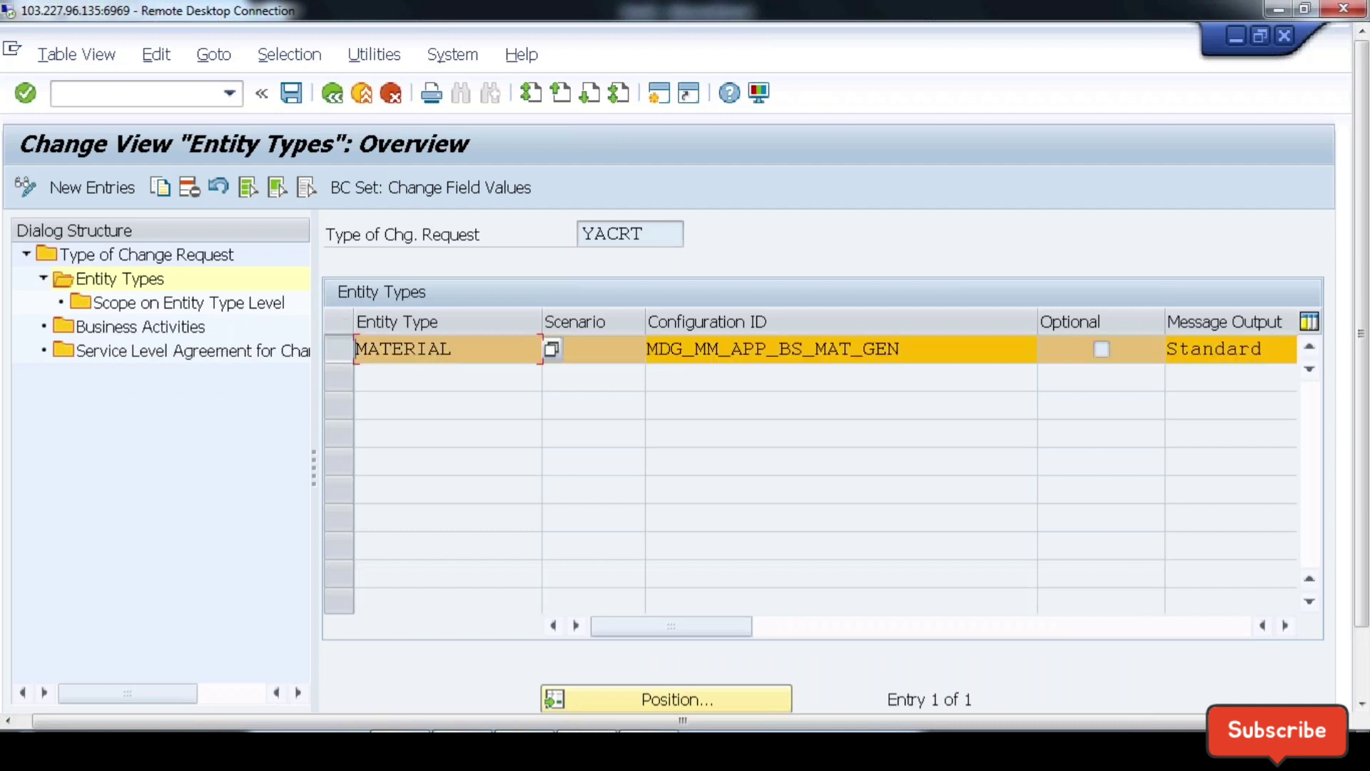
Step: Replace business activity YBA with MAT1 for change request type YACRT and save the entries
{"action": "double_click", "coordinate": [121, 325]}
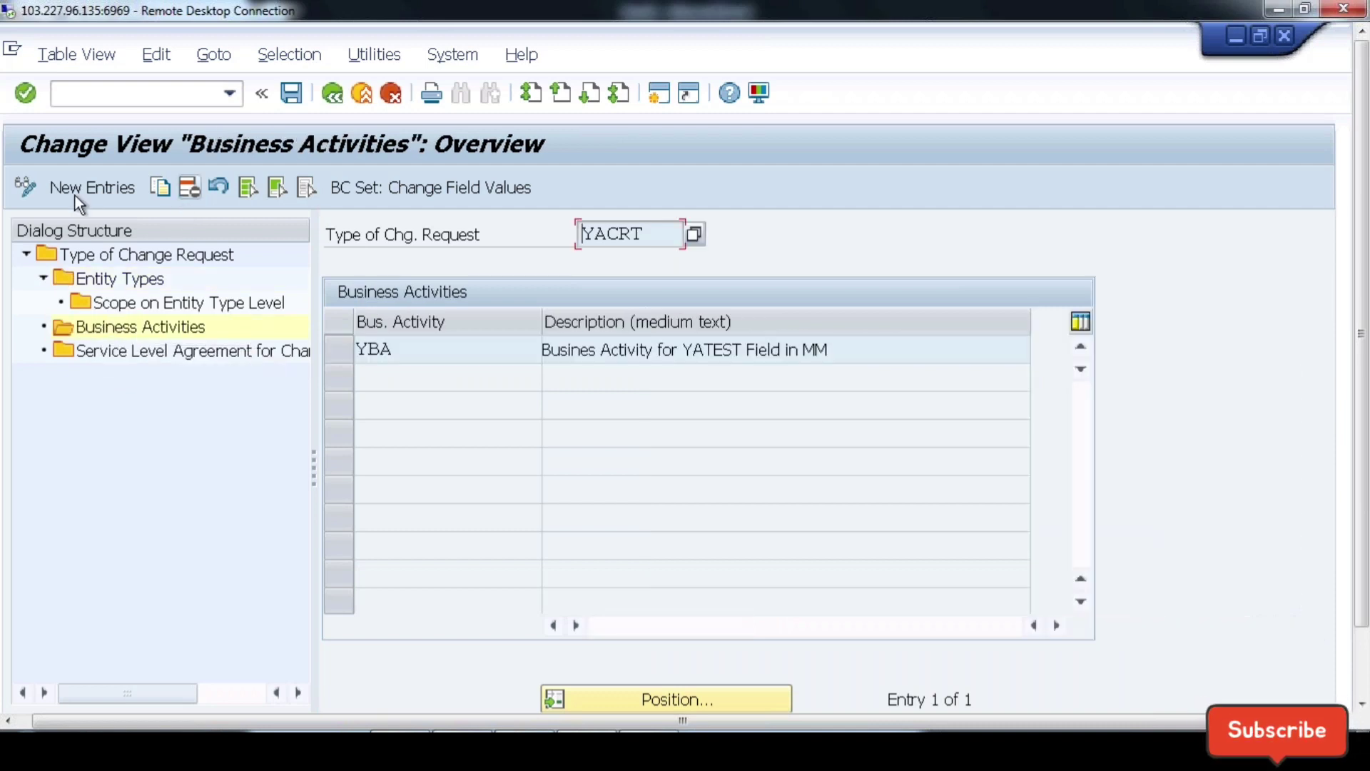
{"action": "left_click", "coordinate": [333, 350]}
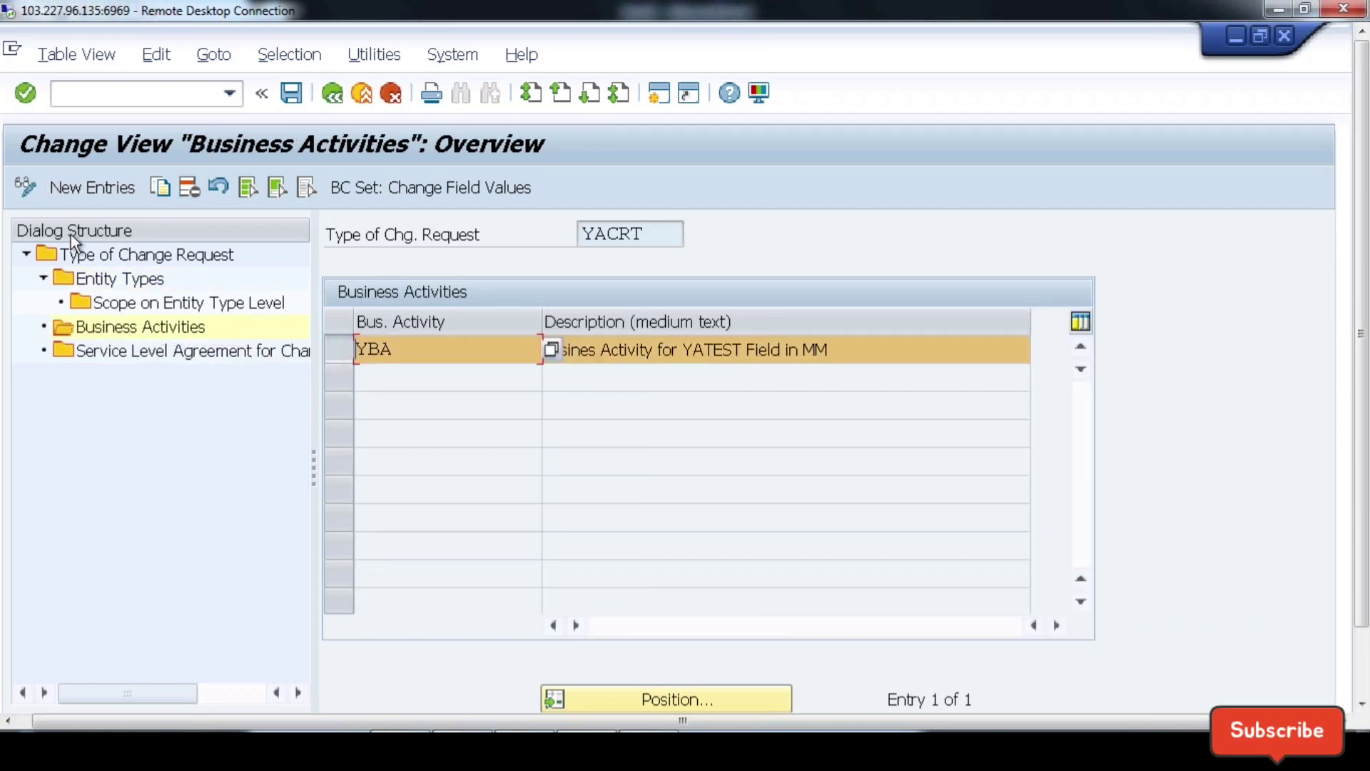
{"action": "left_click", "coordinate": [189, 188]}
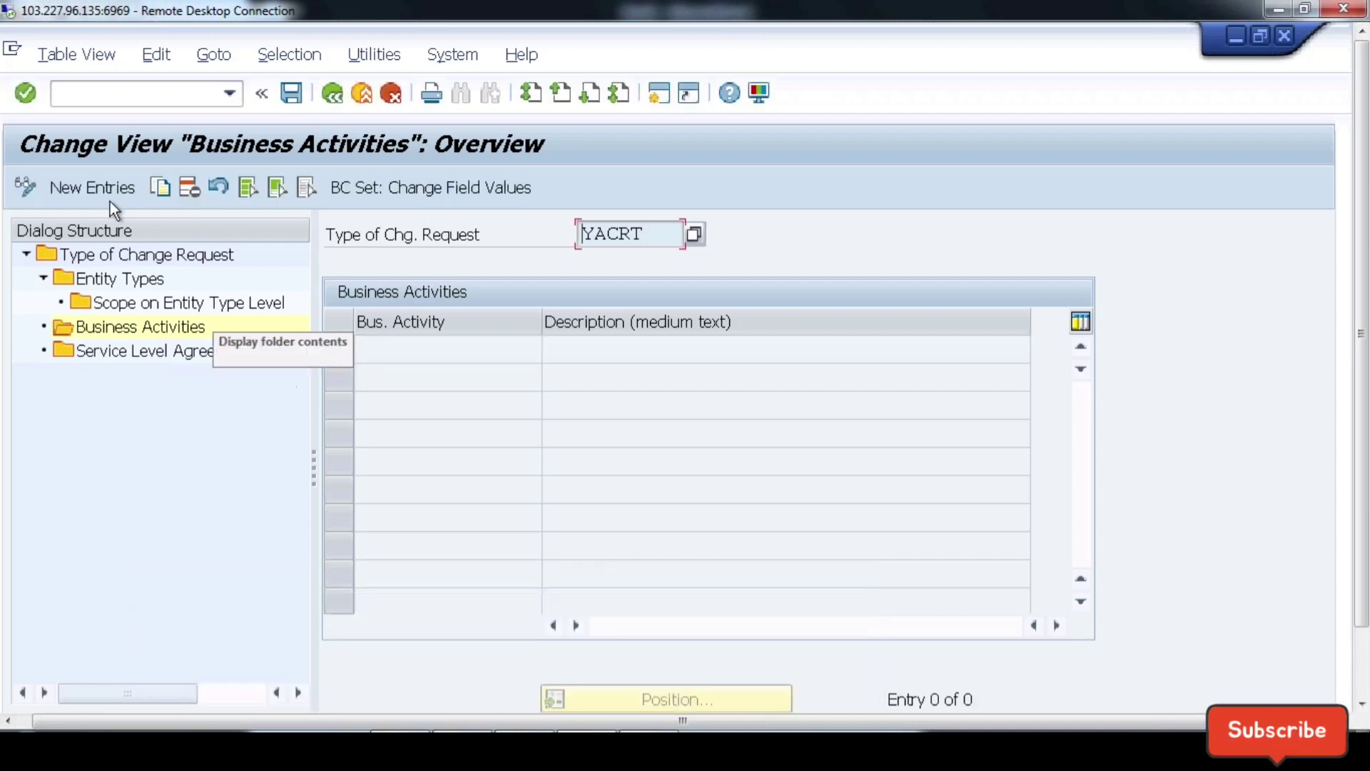
{"action": "left_click", "coordinate": [110, 191]}
{"action": "type", "text": "MAT1"}
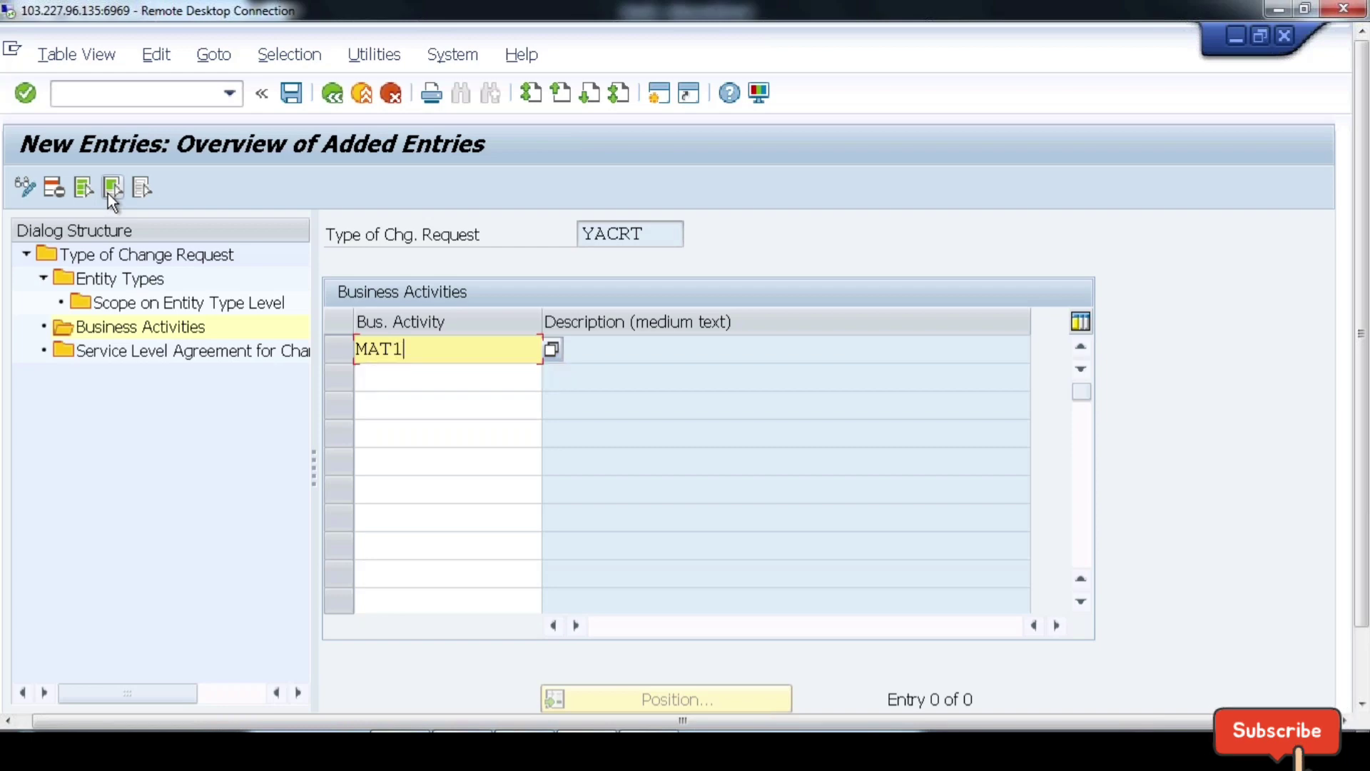
{"action": "key", "text": "Return"}
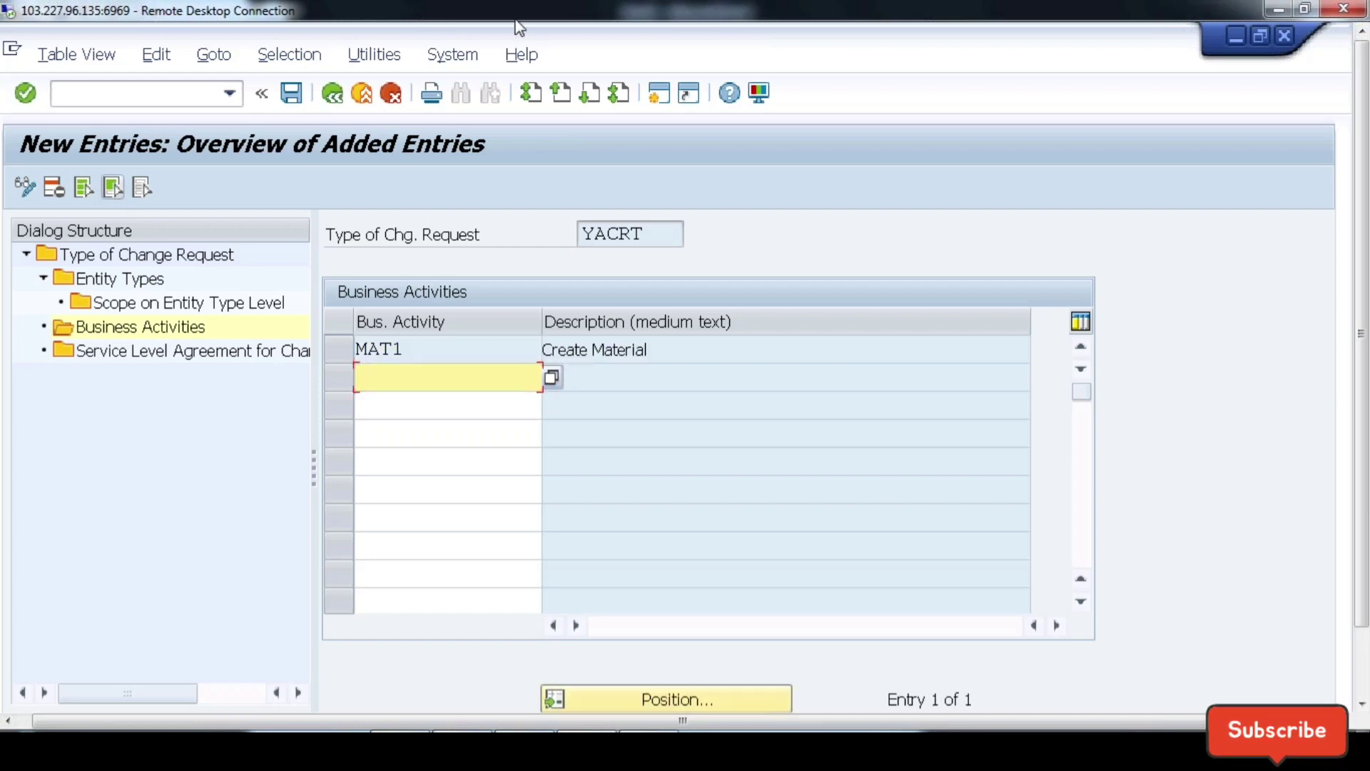
{"action": "left_click", "coordinate": [292, 94]}
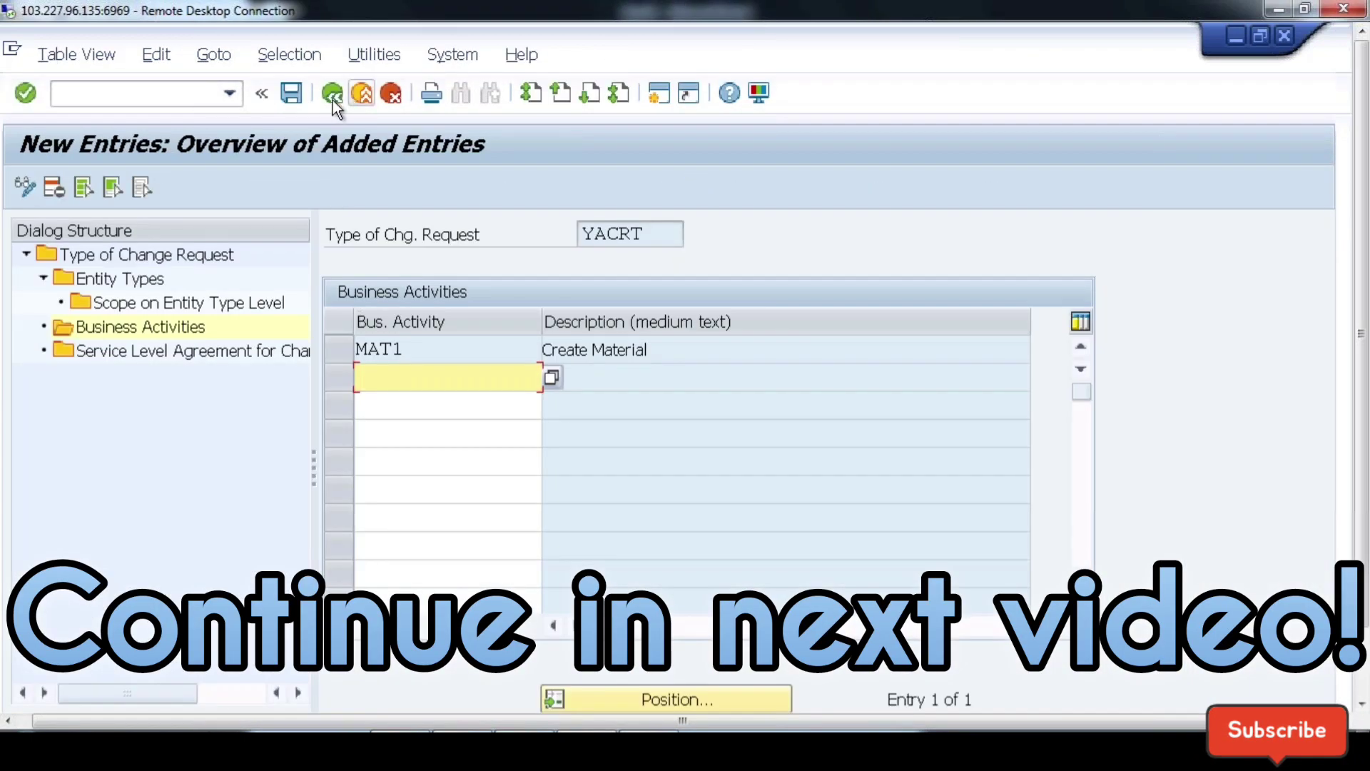
Step: Leave the change request type maintenance and open the list of reasons for change requests from the Implementation Guide
{"action": "left_click", "coordinate": [333, 95]}
{"action": "left_click", "coordinate": [333, 95]}
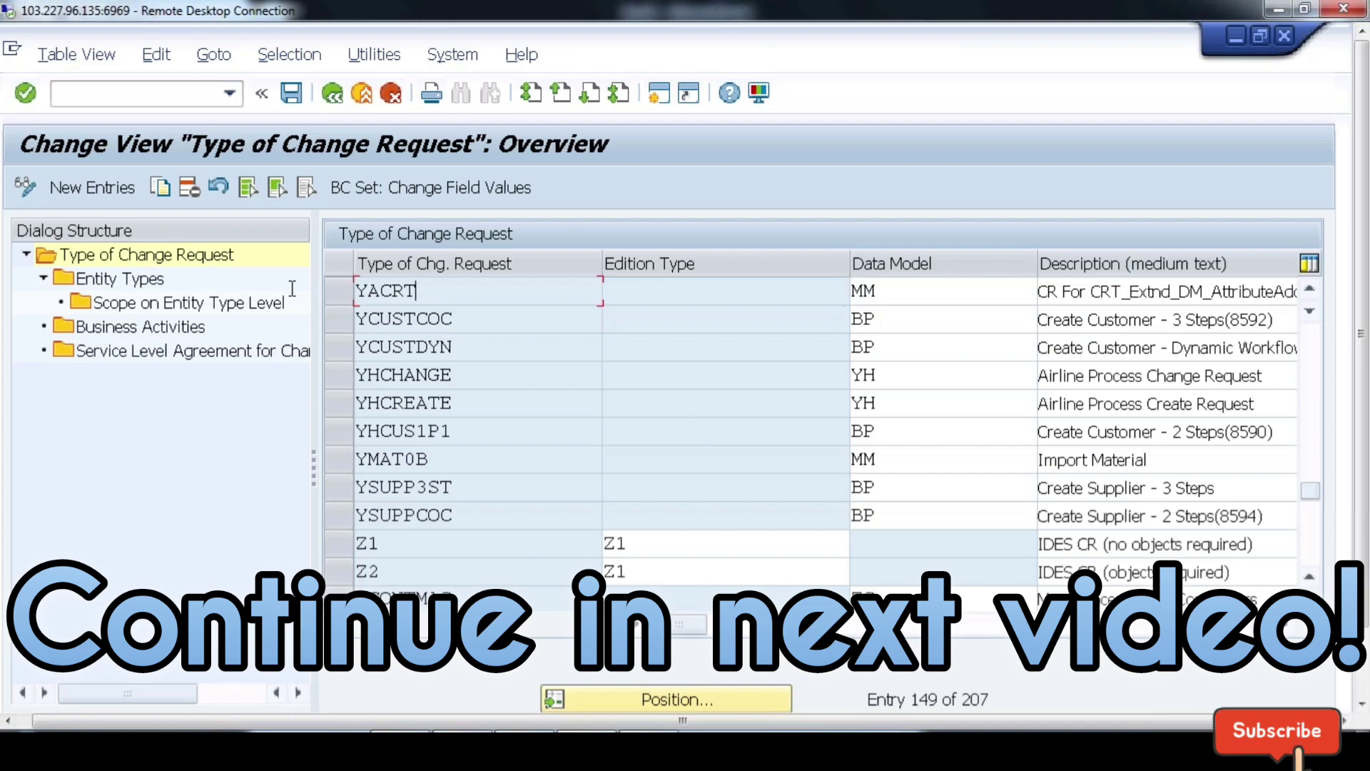
{"action": "left_click", "coordinate": [333, 95]}
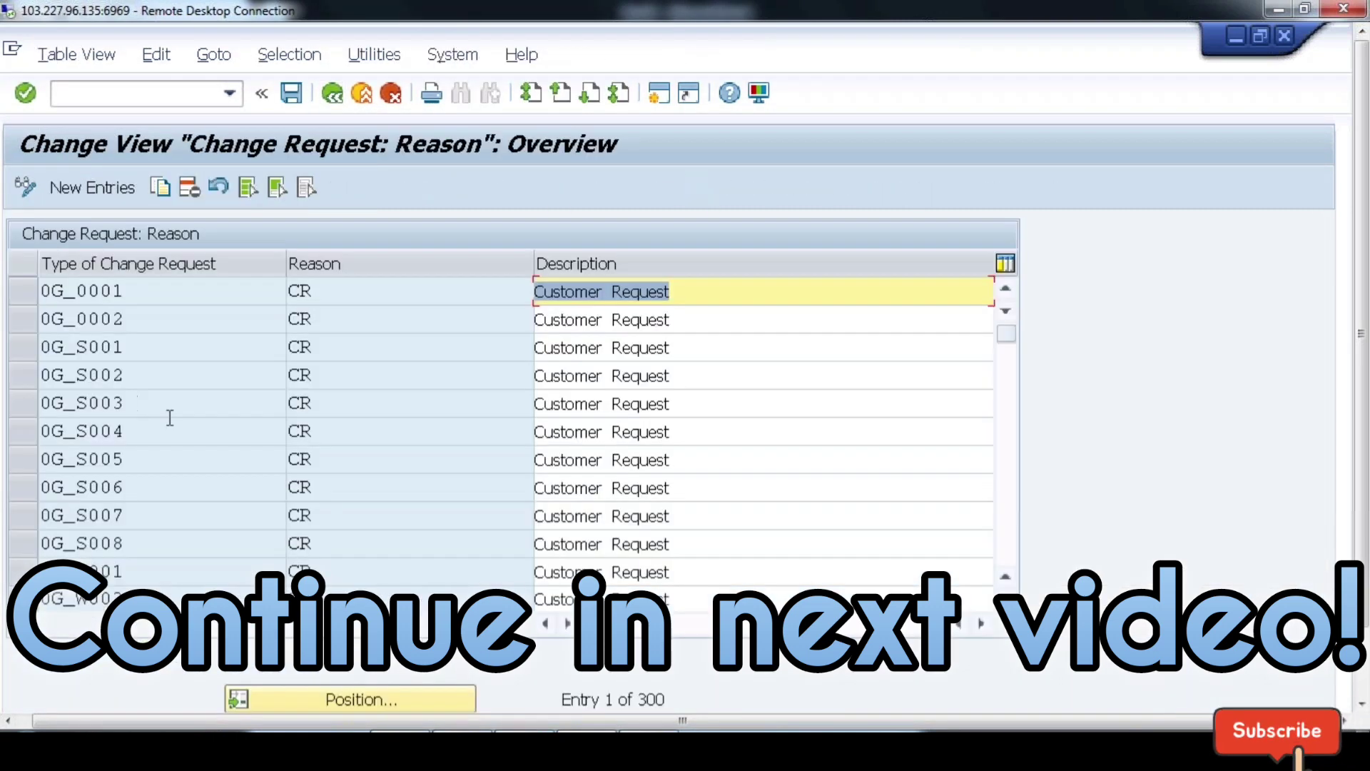
{"action": "left_click", "coordinate": [171, 431]}
{"action": "left_click", "coordinate": [350, 700]}
{"action": "type", "text": "YCUSTCOC"}
{"action": "key", "text": "Return"}
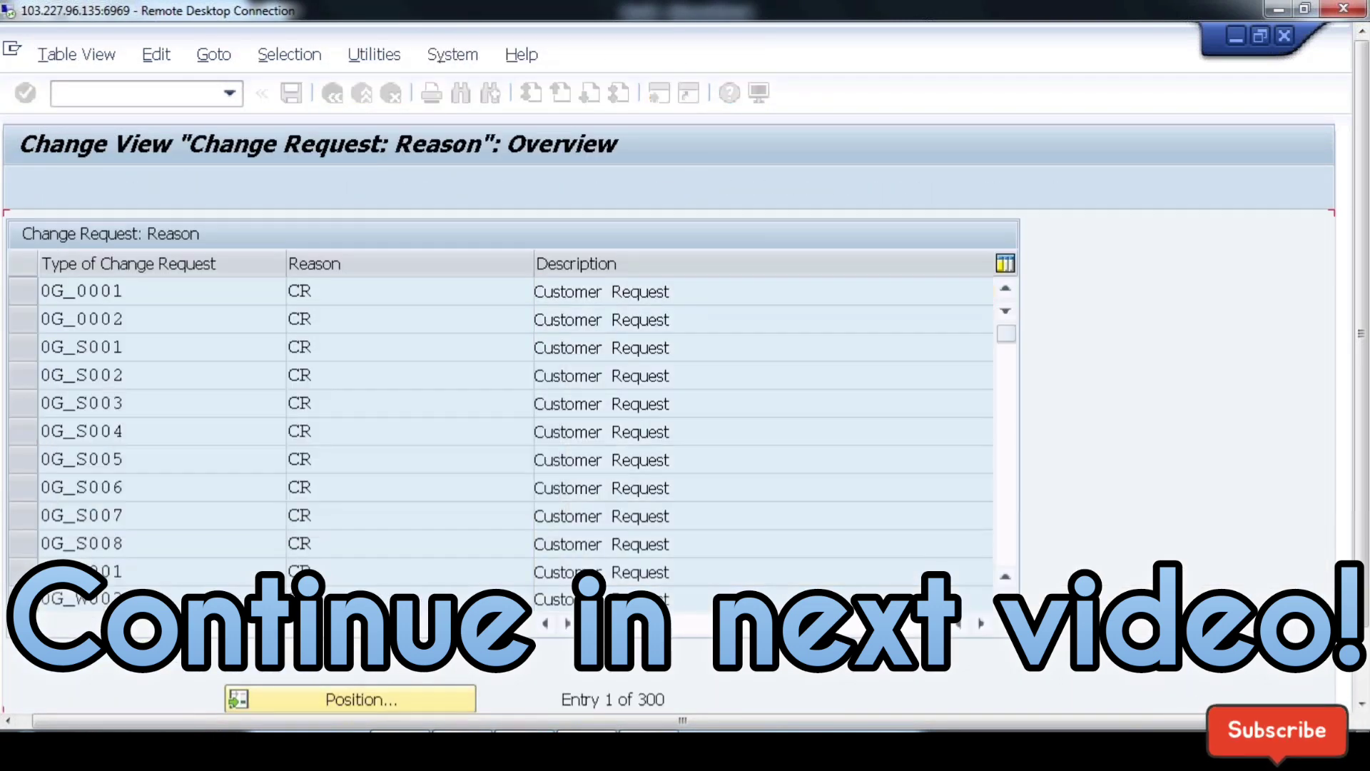
Step: Add reason CR, described as Customer Request, for type YACRT, save to customizing request FGFK900041 and return to the Implementation Guide
{"action": "left_click", "coordinate": [94, 188]}
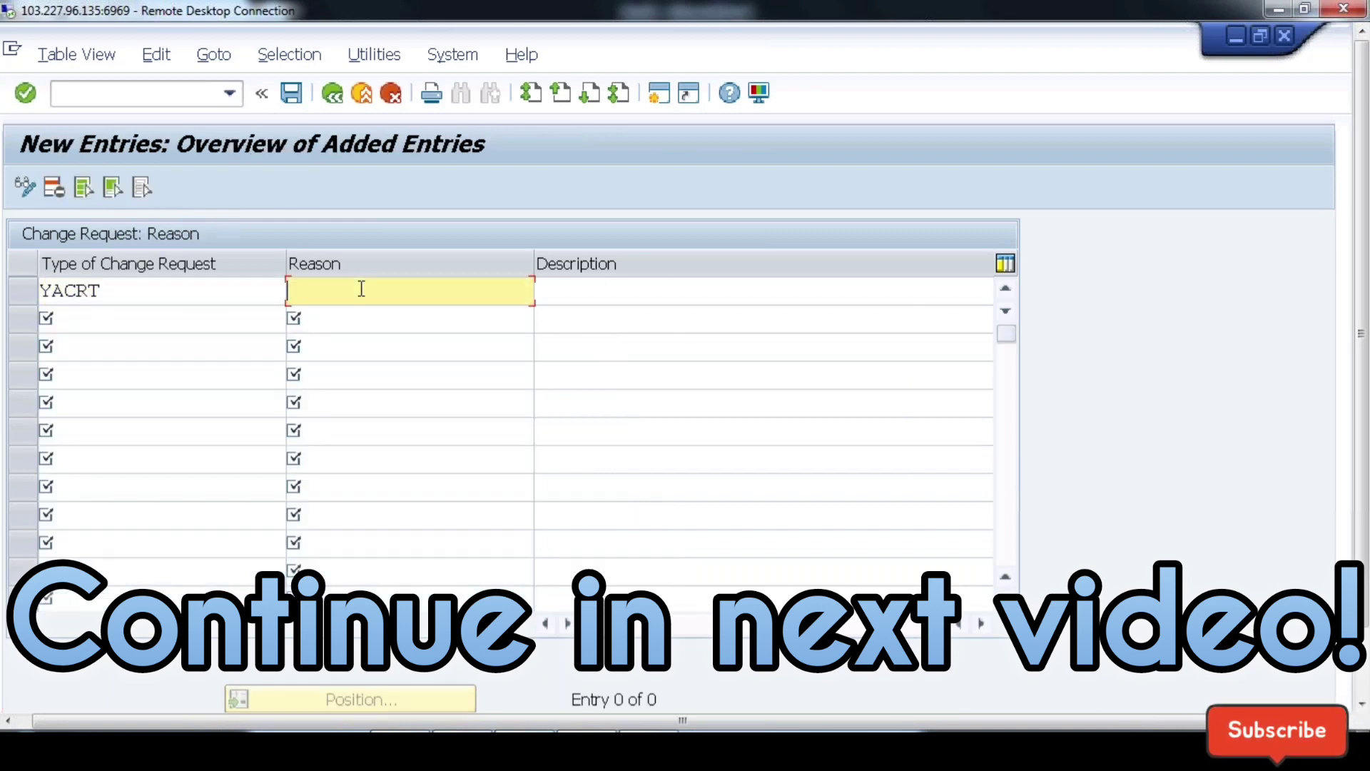
{"action": "type", "text": "CR"}
{"action": "key", "text": "Tab"}
{"action": "type", "text": "C"}
{"action": "key", "text": "Down"}
{"action": "key", "text": "Return"}
{"action": "left_click", "coordinate": [291, 93]}
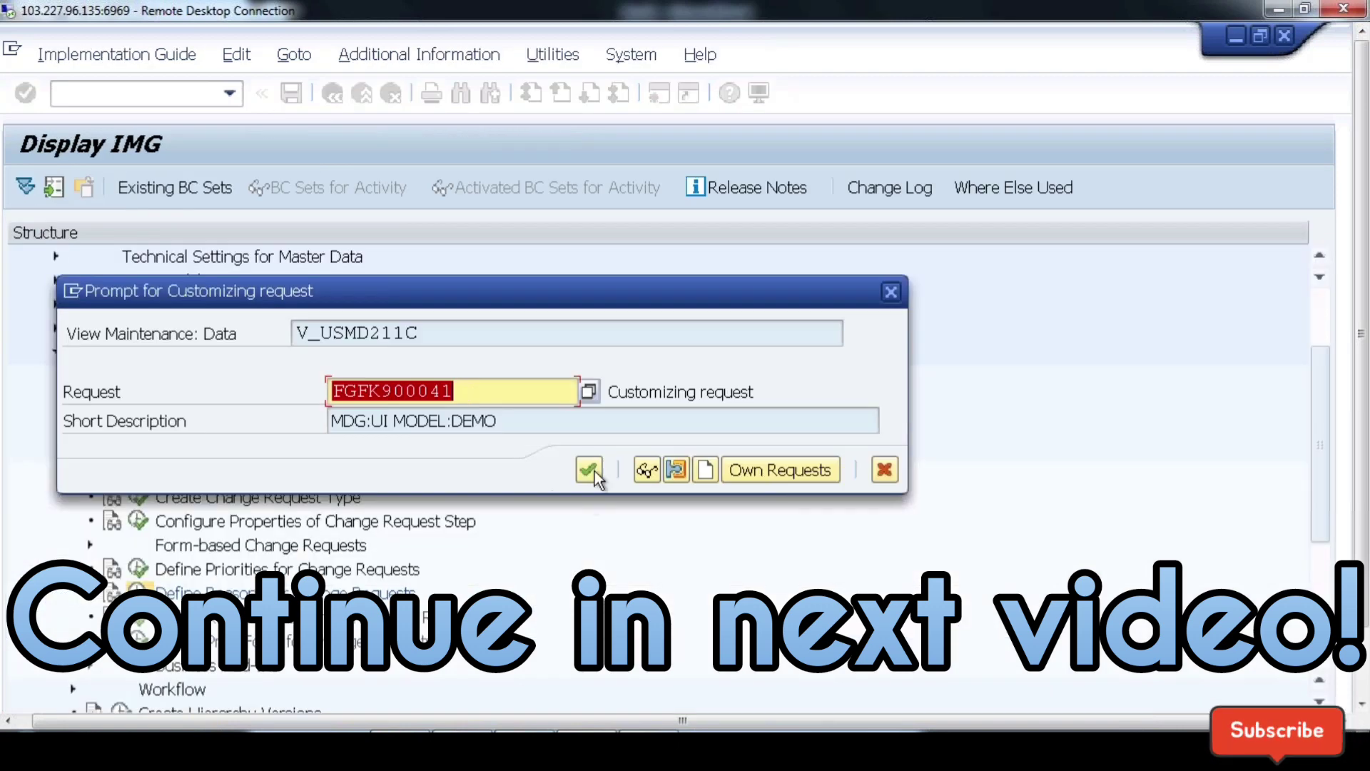
{"action": "left_click", "coordinate": [589, 469]}
{"action": "left_click", "coordinate": [333, 95]}
{"action": "left_click", "coordinate": [334, 95]}
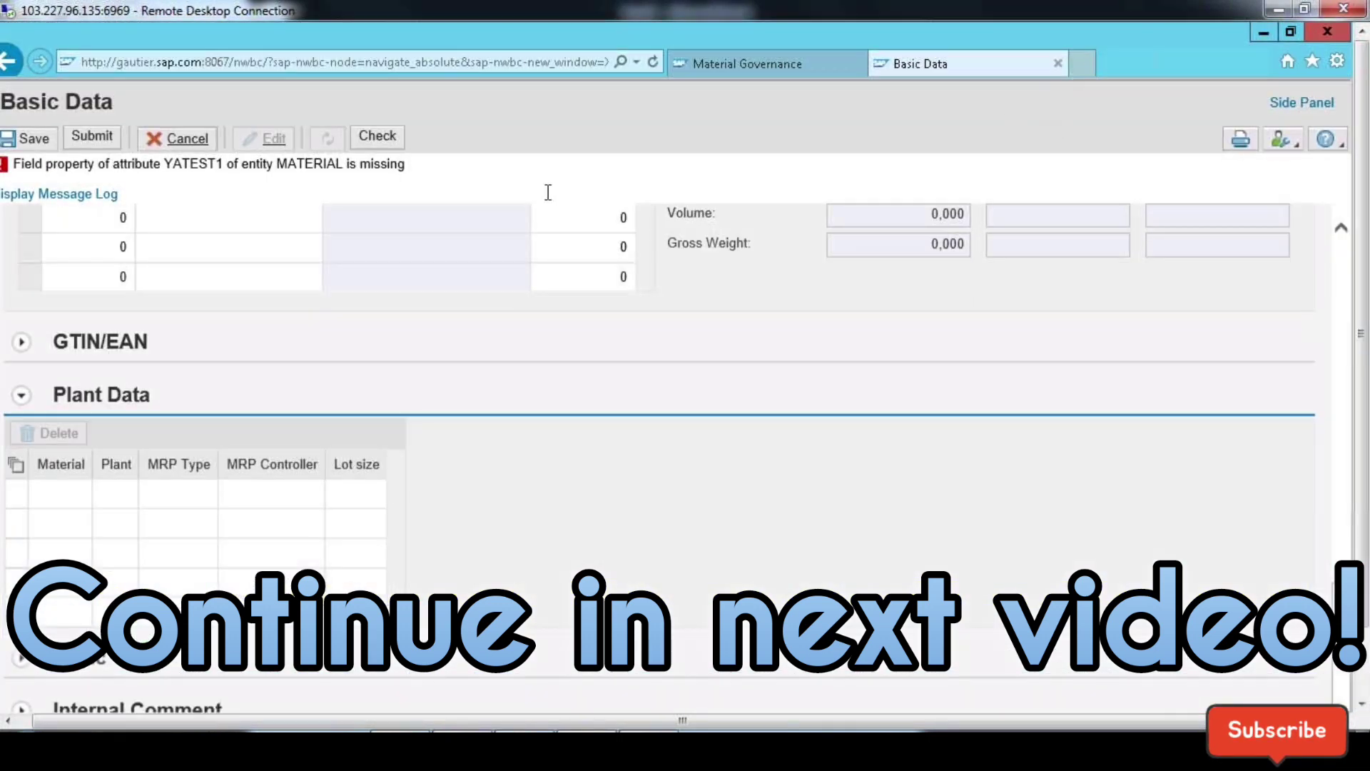
Step: Switch to Material Governance in Internet Explorer and start a new material with change request type YACRT
{"action": "left_click", "coordinate": [769, 72]}
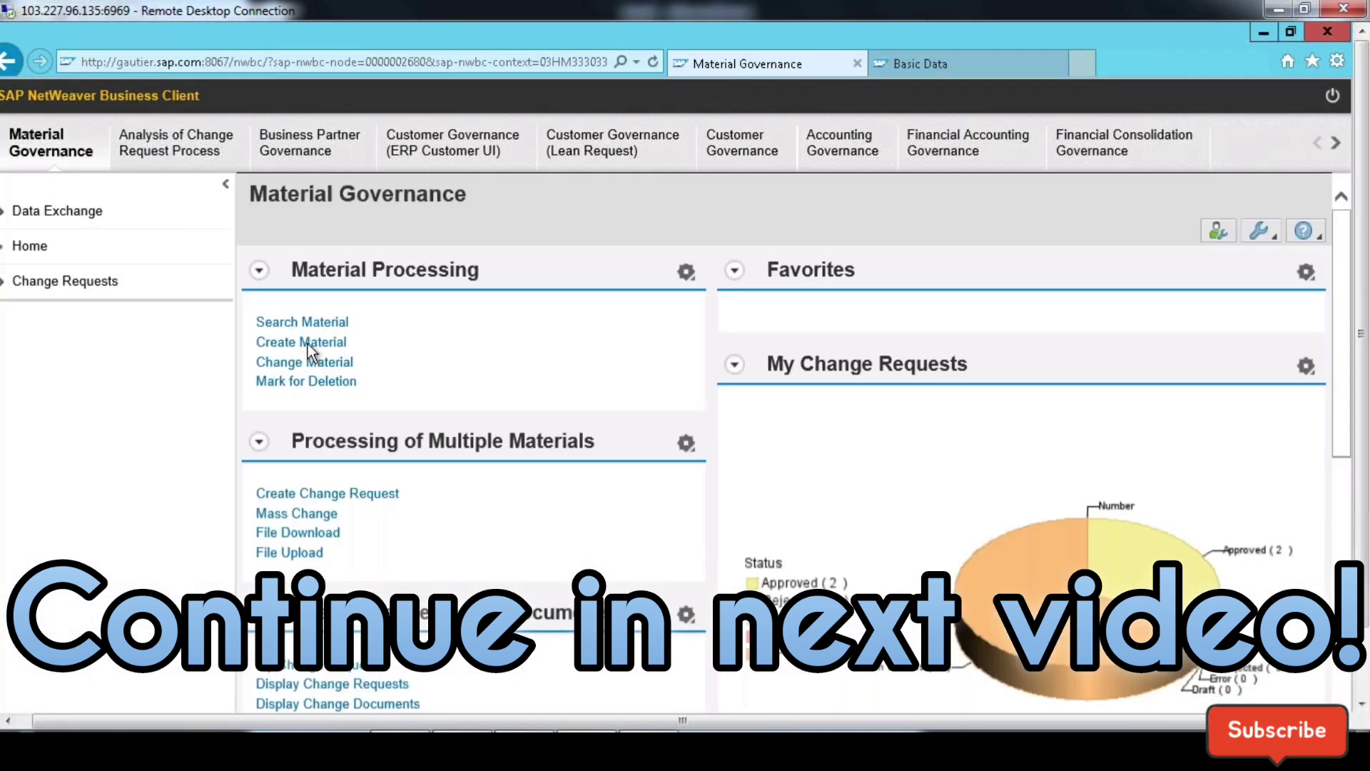
{"action": "left_click", "coordinate": [303, 345]}
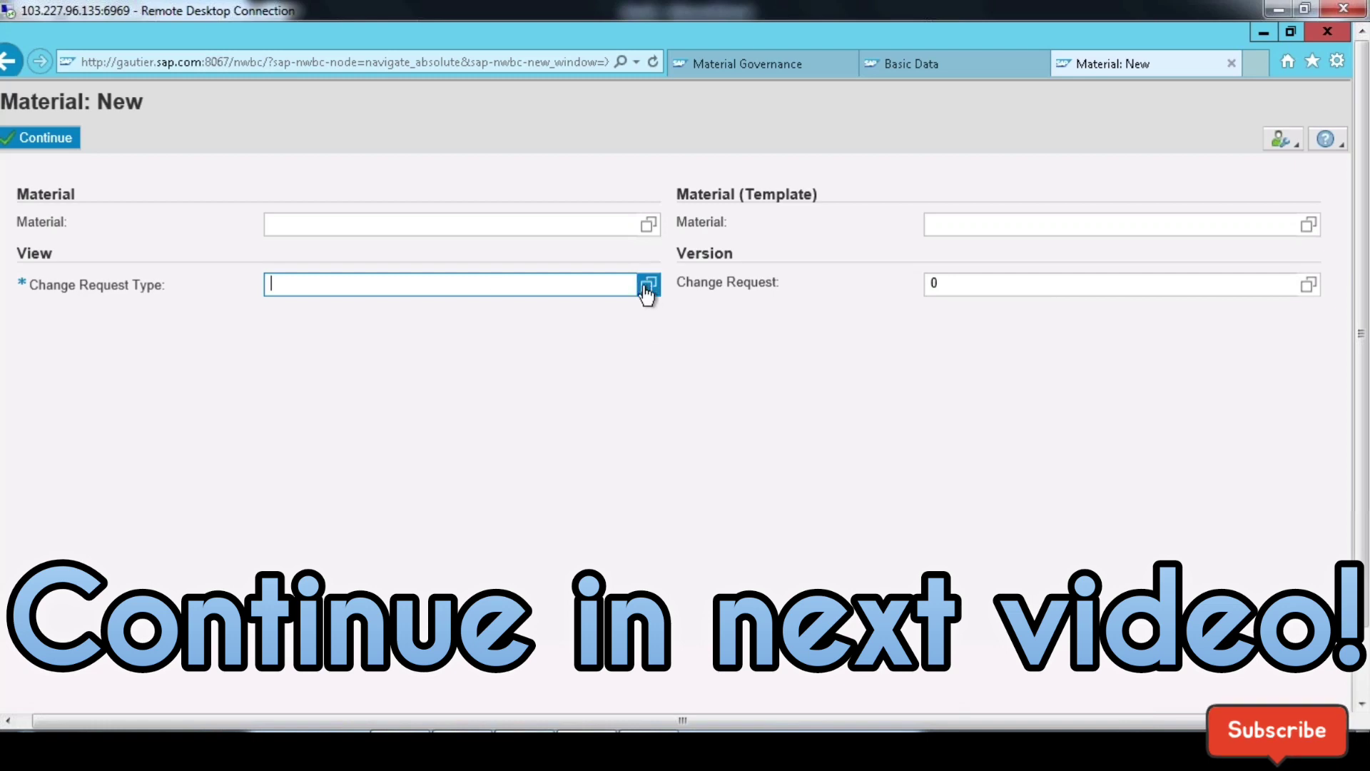
{"action": "left_click", "coordinate": [649, 285]}
{"action": "left_click", "coordinate": [327, 381]}
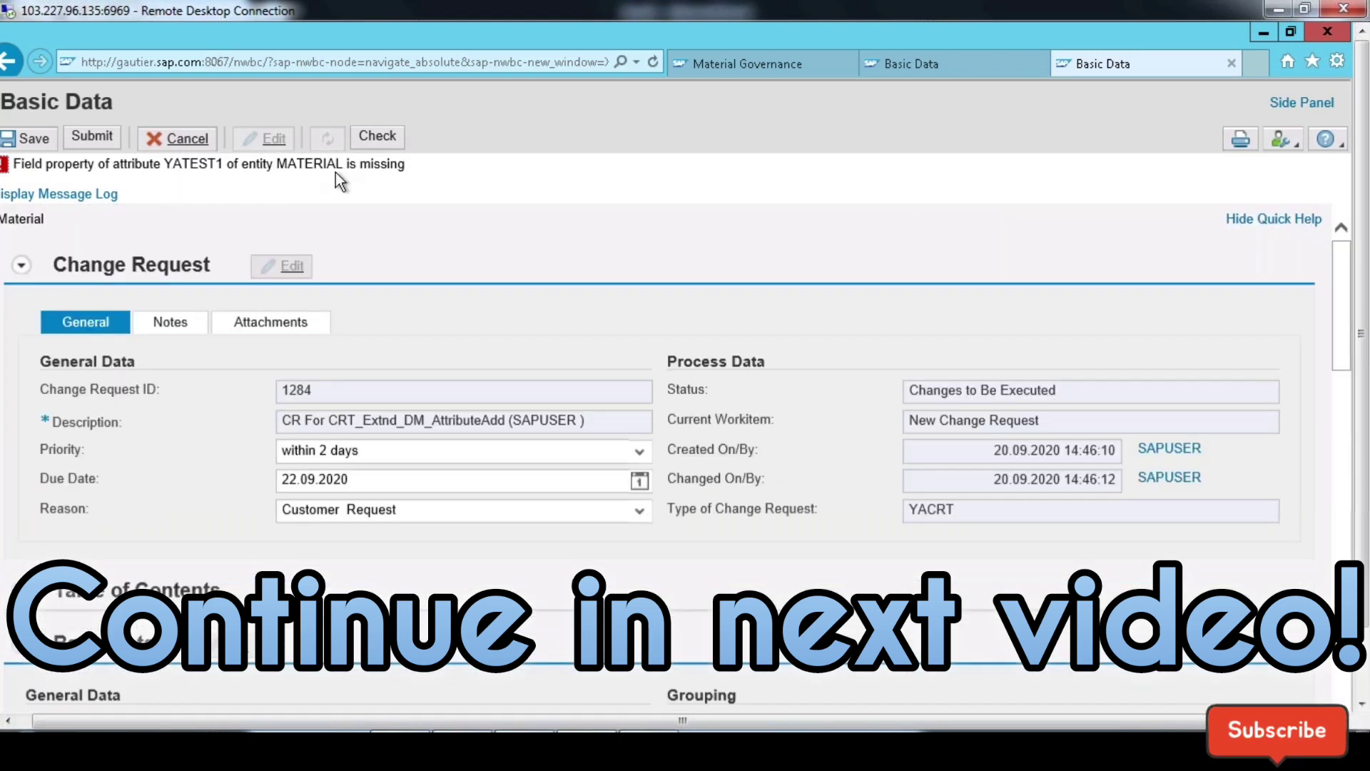
Step: Discard the unsaved material change request and close the Internet Explorer window with its remaining tabs
{"action": "left_click", "coordinate": [1231, 63]}
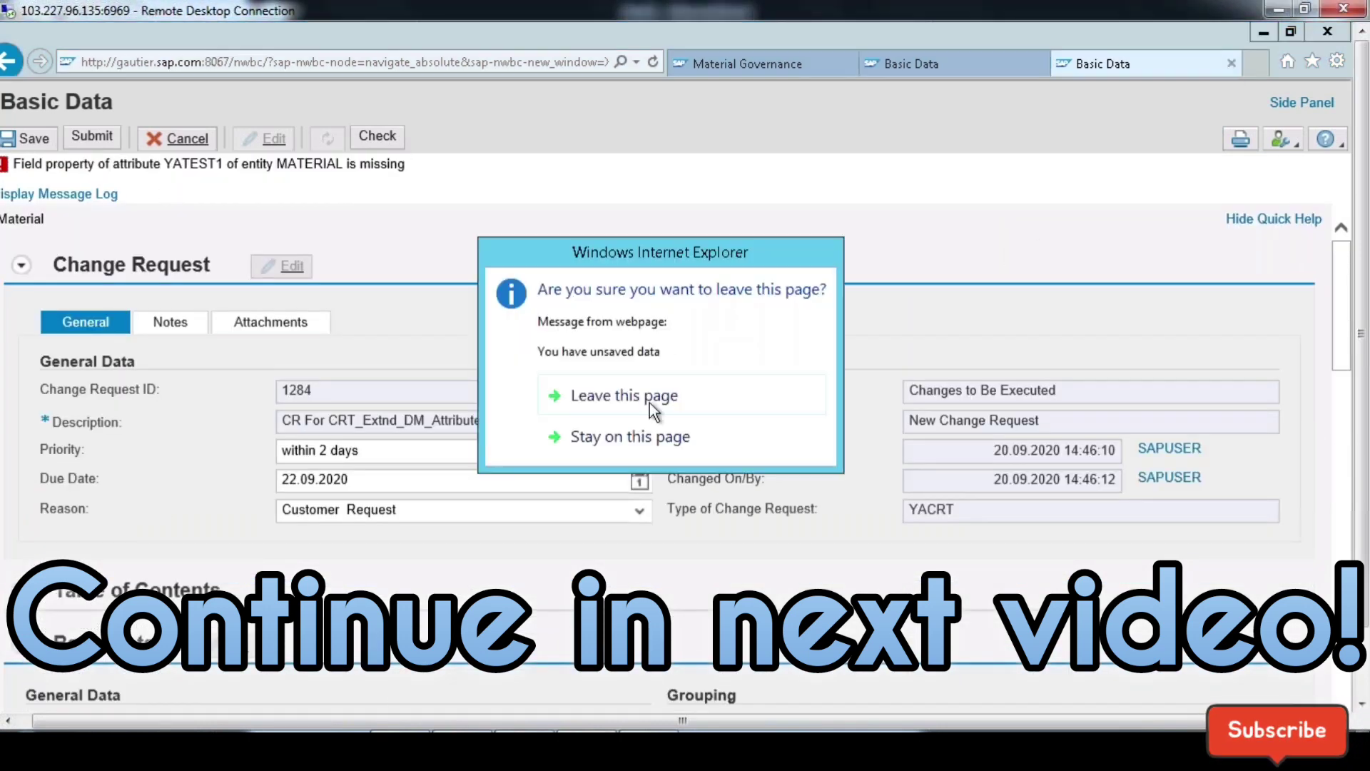
{"action": "left_click", "coordinate": [692, 406]}
{"action": "left_click", "coordinate": [1328, 31]}
{"action": "left_click", "coordinate": [637, 402]}
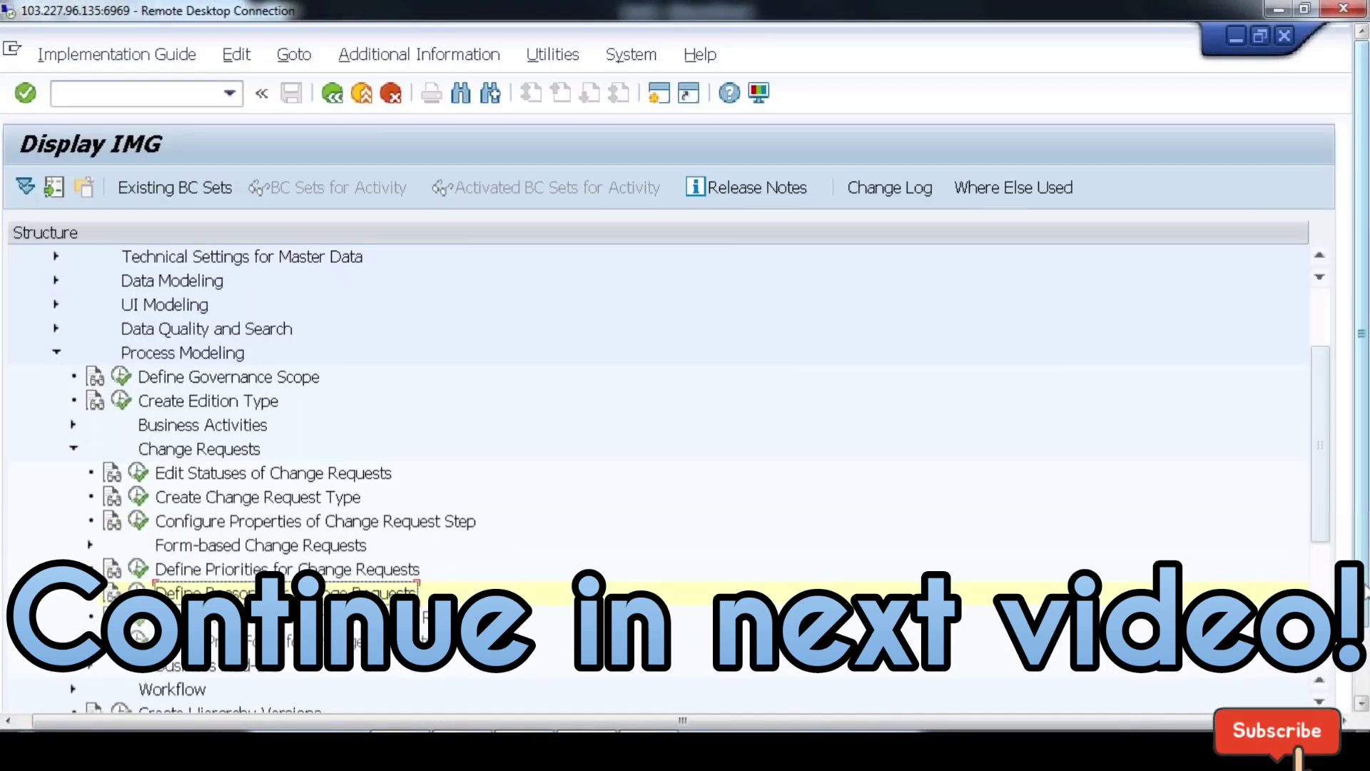
Step: Open the data model maintenance from the Implementation Guide and select the Business Partner data model BP
{"action": "scroll", "coordinate": [520, 541], "scroll_direction": "up", "scroll_amount": 2}
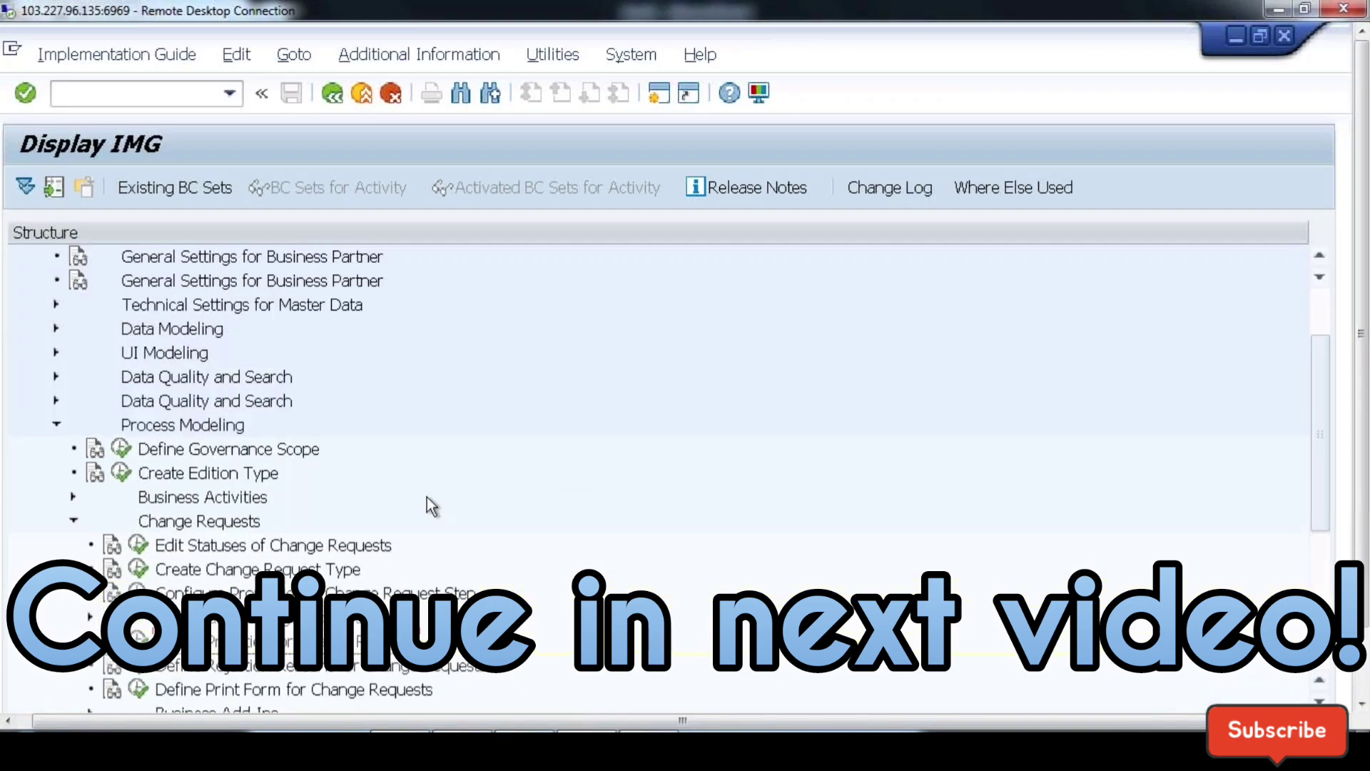
{"action": "left_click", "coordinate": [55, 376]}
{"action": "left_click", "coordinate": [116, 401]}
{"action": "key", "text": "Return"}
{"action": "left_click", "coordinate": [339, 347]}
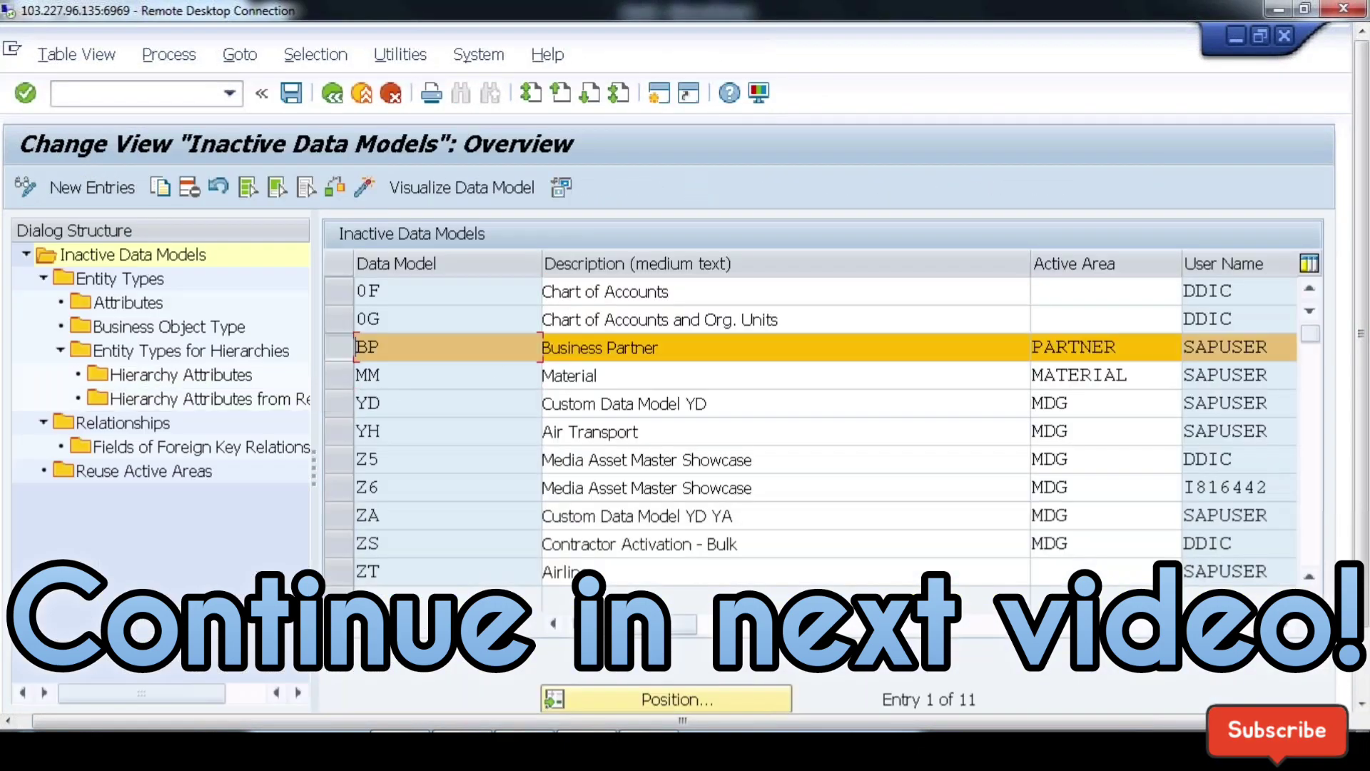